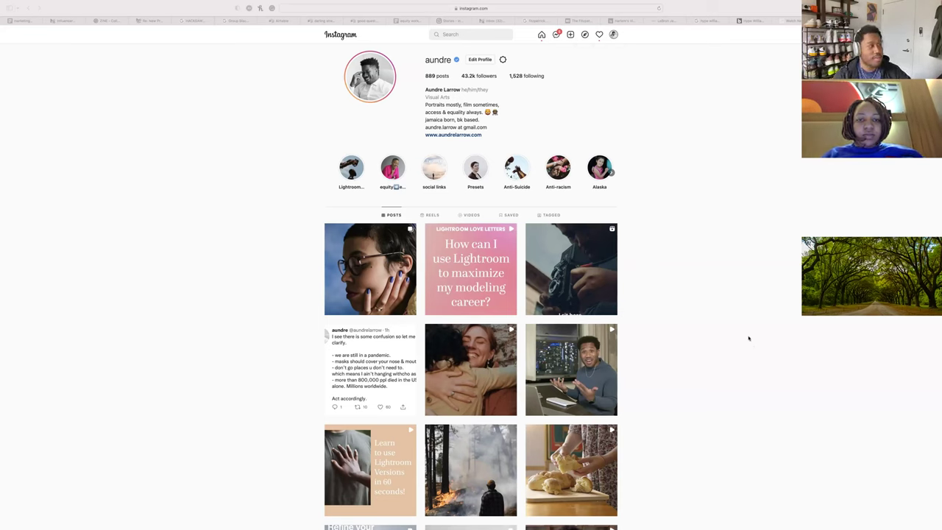
View and close the close-up portrait post, then open the Logitech paid-partnership video post
left_click(748, 337)
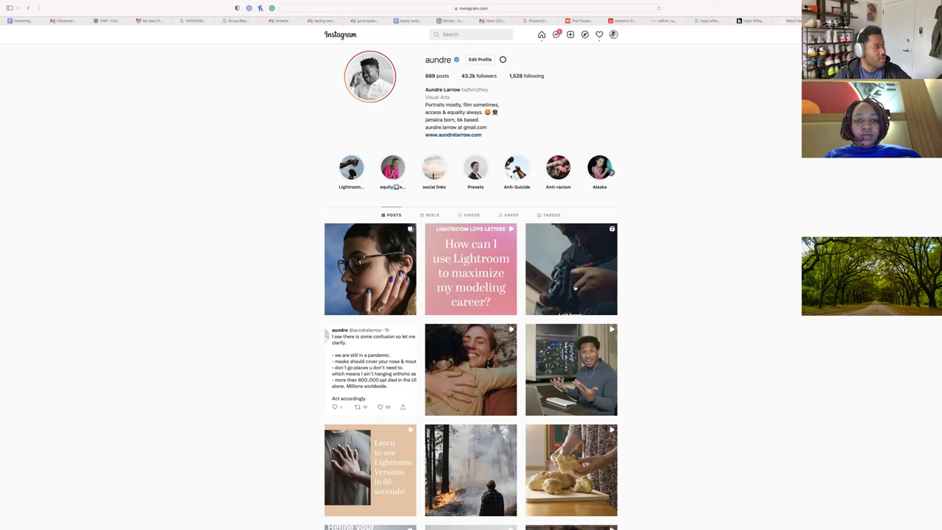
left_click(409, 287)
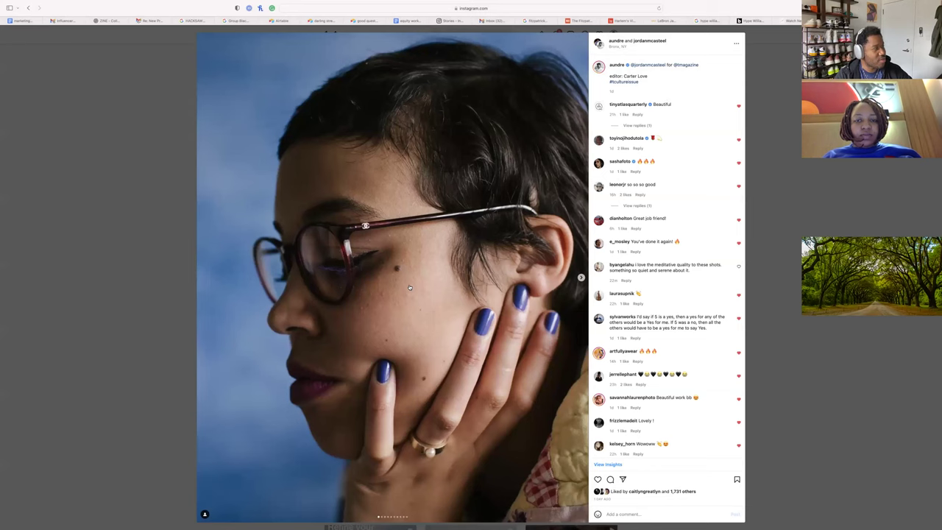
key("Escape")
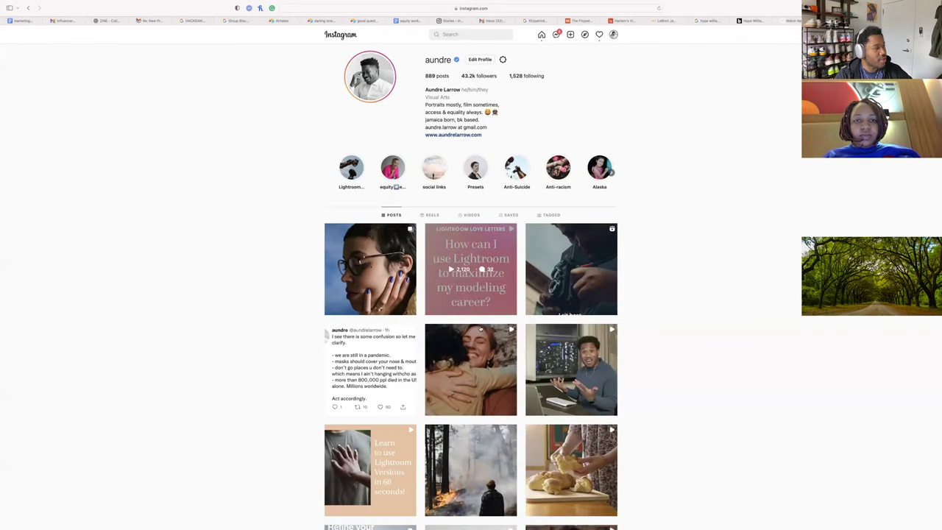
left_click(479, 335)
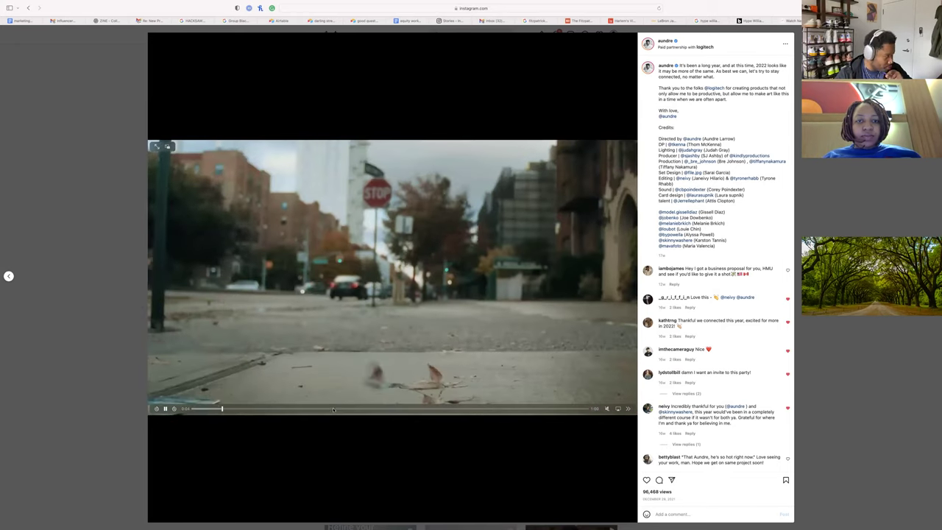
Skip ahead in the Logitech video, then close the video post
left_click(414, 408)
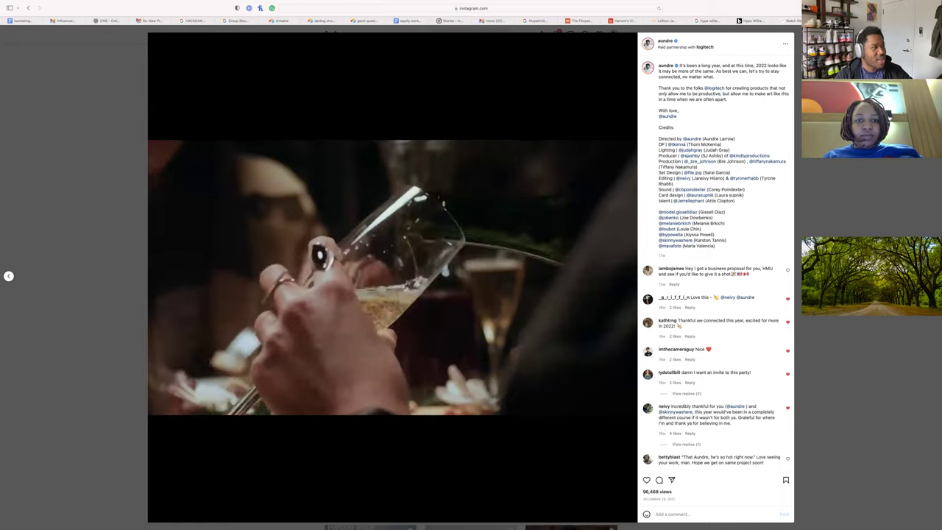
key("Escape")
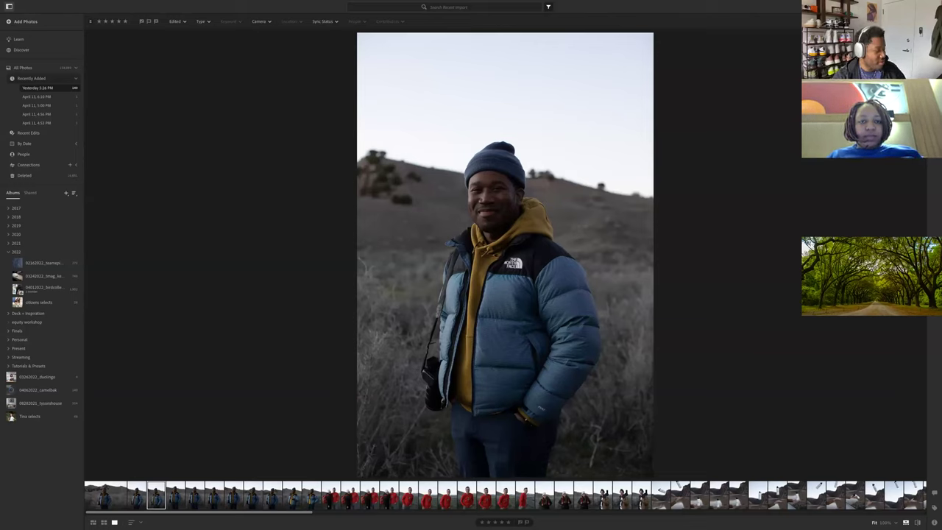
Send the puffer-jacket portrait from the filmstrip to Photoshop with Edit in Photoshop
key("F2")
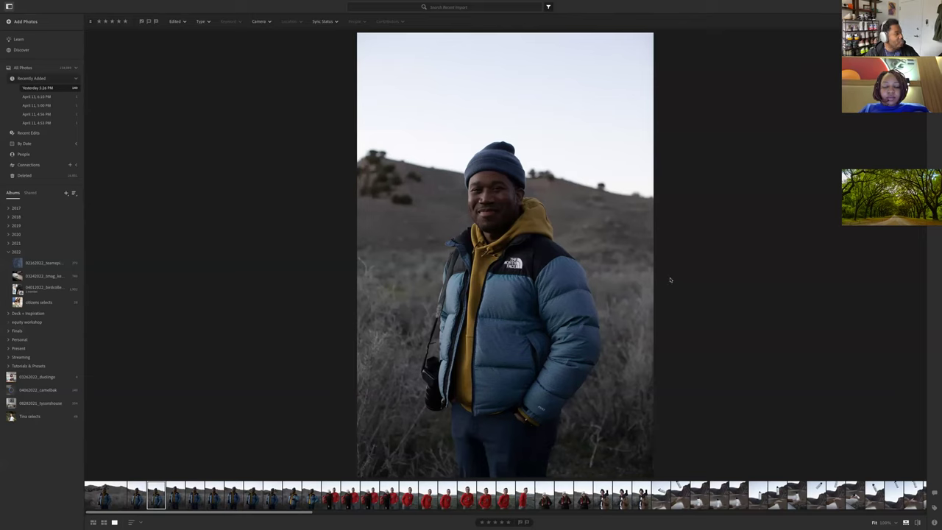
right_click(162, 496)
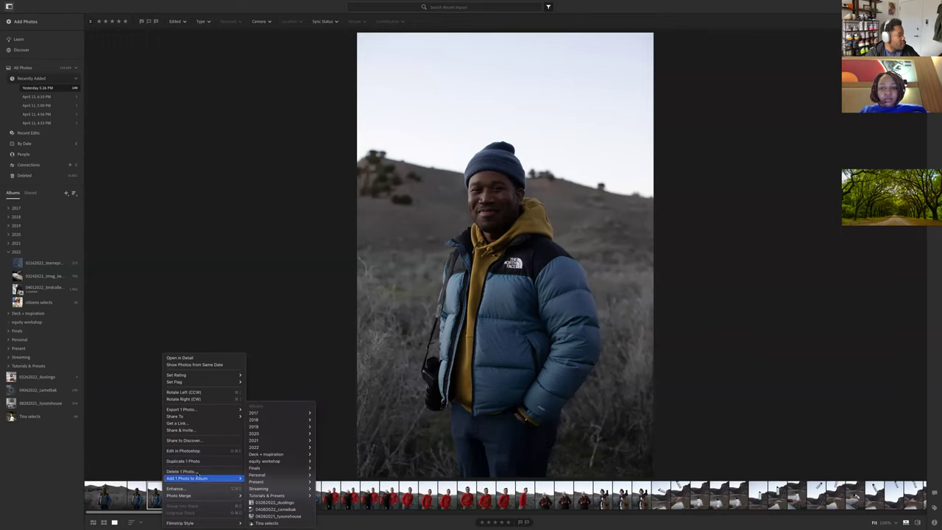
left_click(197, 451)
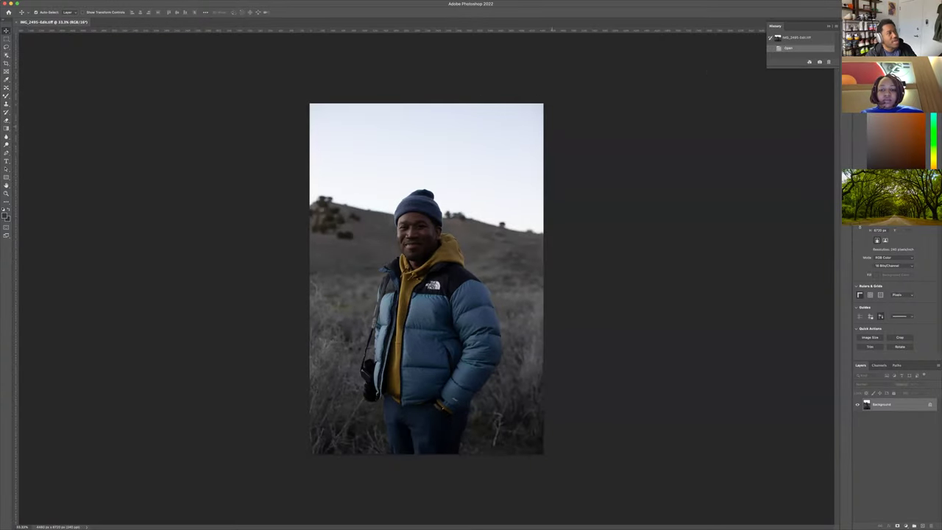
Lengthen the History panel, adjust the portrait's zoom, and add a Curves adjustment layer
left_click_drag(831, 65, 830, 159)
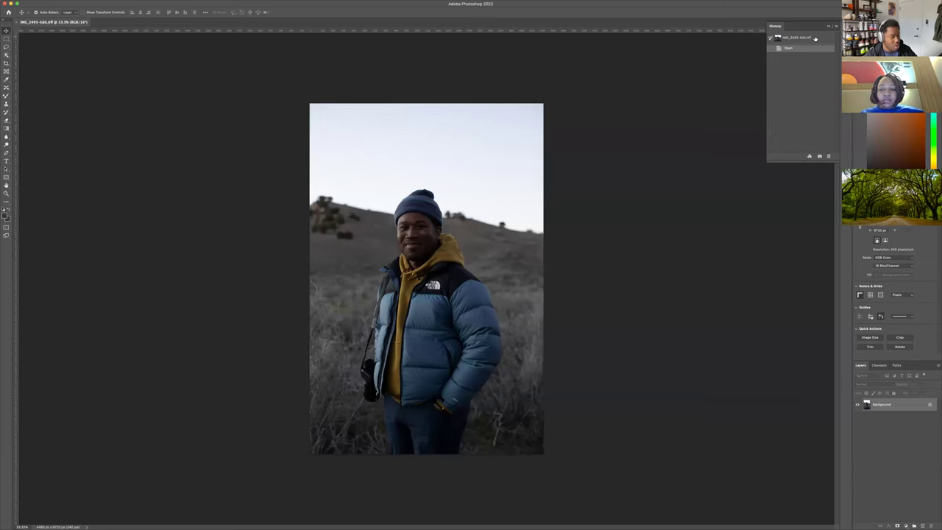
key("super+plus")
key("super+plus")
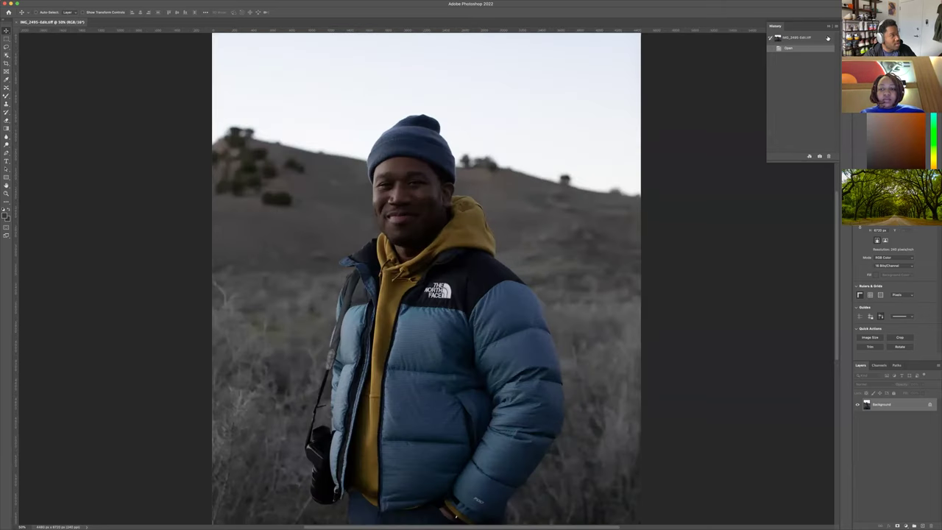
key("super+minus")
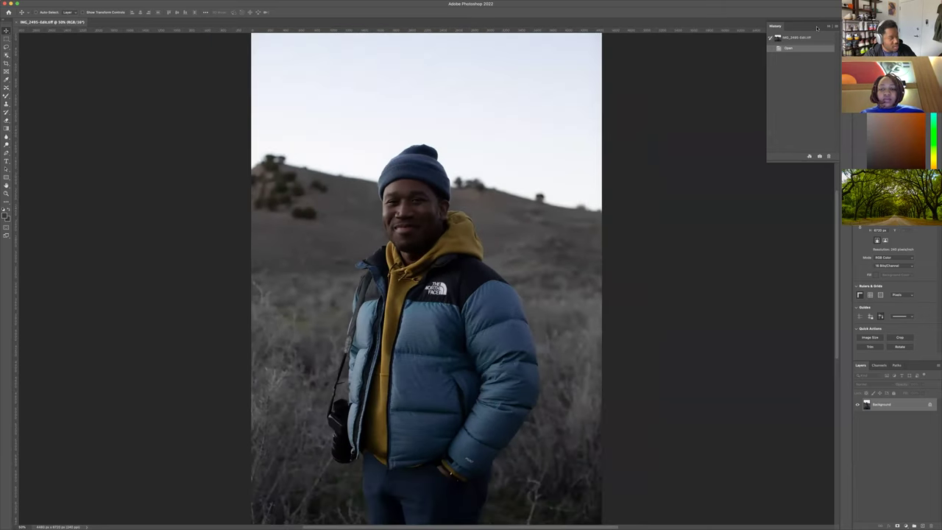
key("super+plus")
key("super+minus")
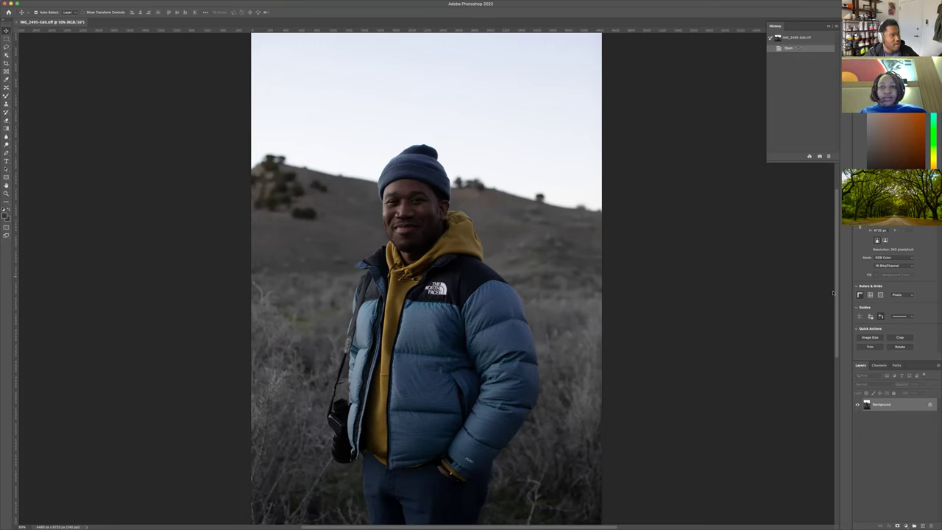
left_click(875, 338)
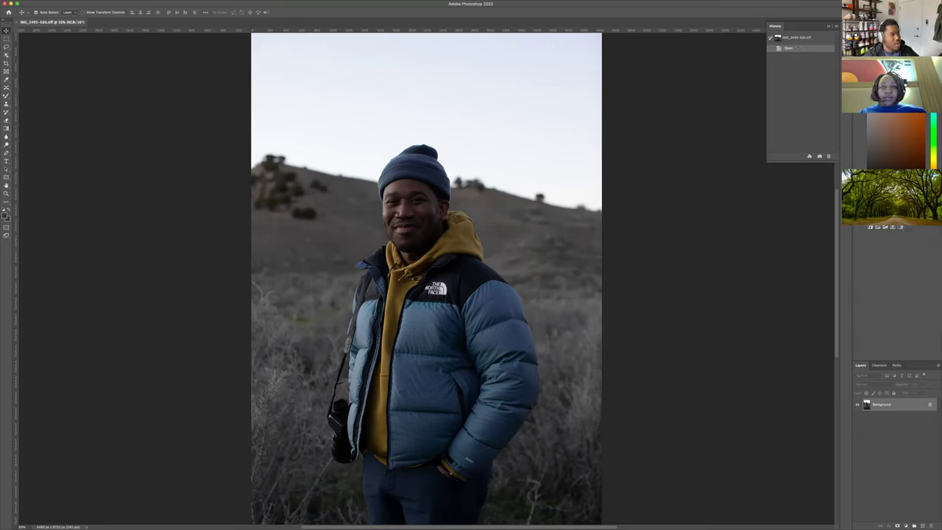
left_click(886, 226)
Lift the curve, darken Reds in a Black & White layer, and add Hue/Saturation
left_click(903, 247)
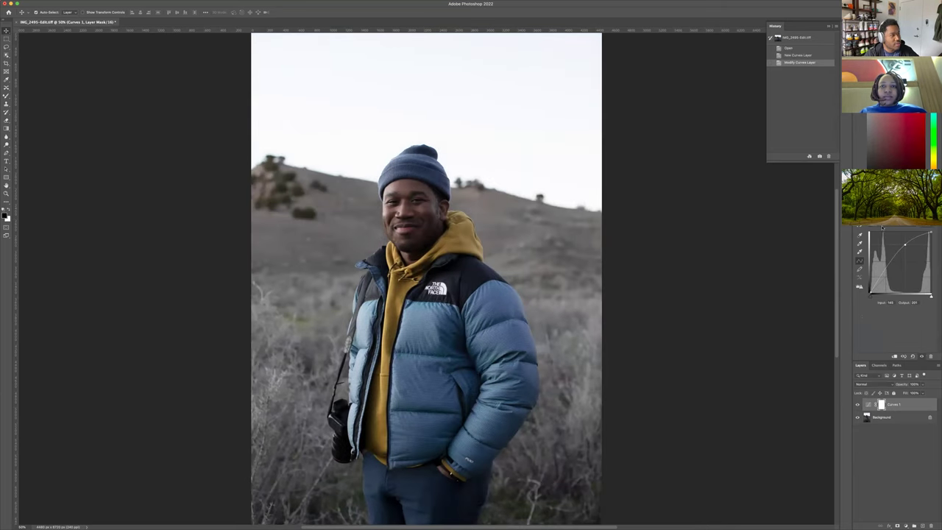
key("Return")
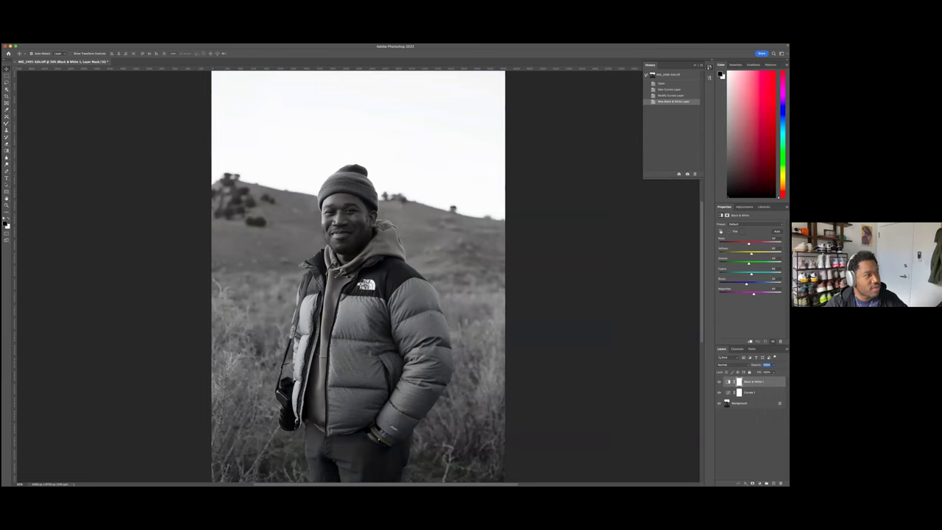
left_click_drag(749, 243, 733, 244)
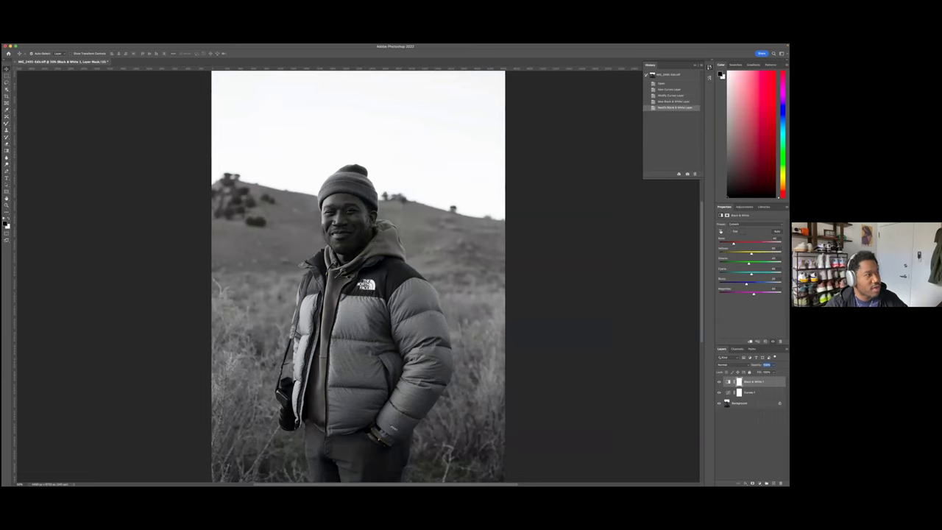
key("Return")
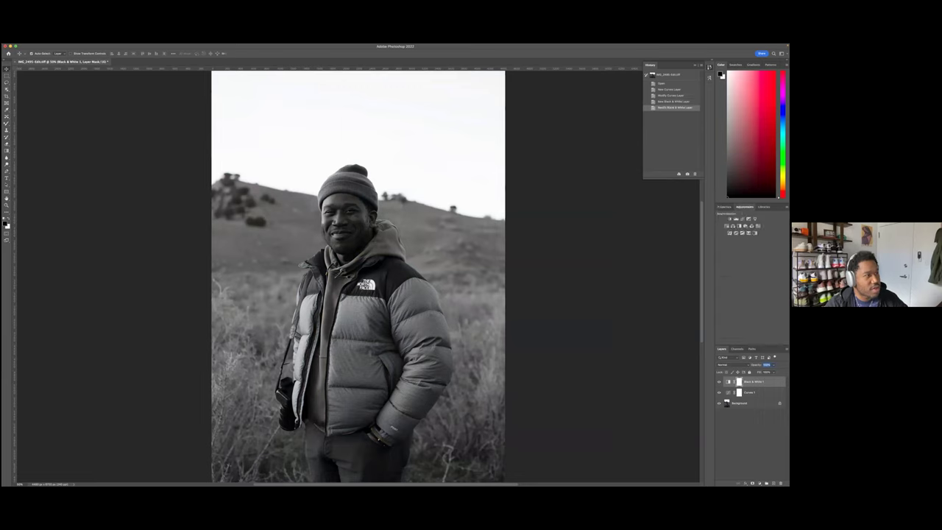
left_click(732, 225)
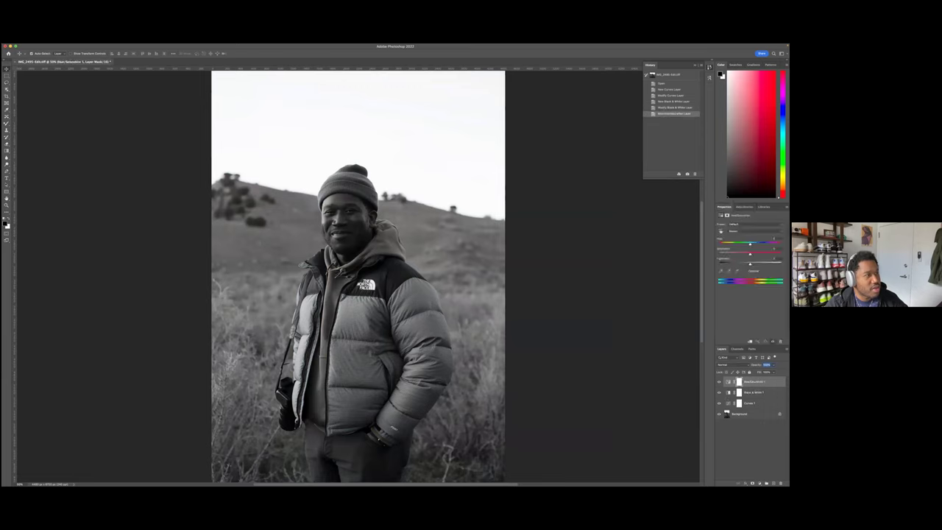
Add a Gradient Map layer using a light blue gradient from the Blues presets
left_click(744, 207)
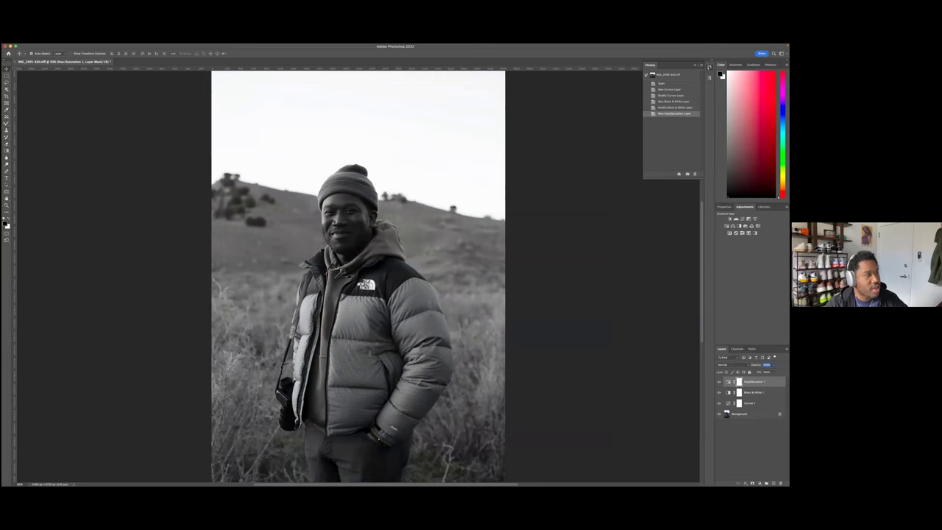
left_click(743, 233)
left_click(747, 225)
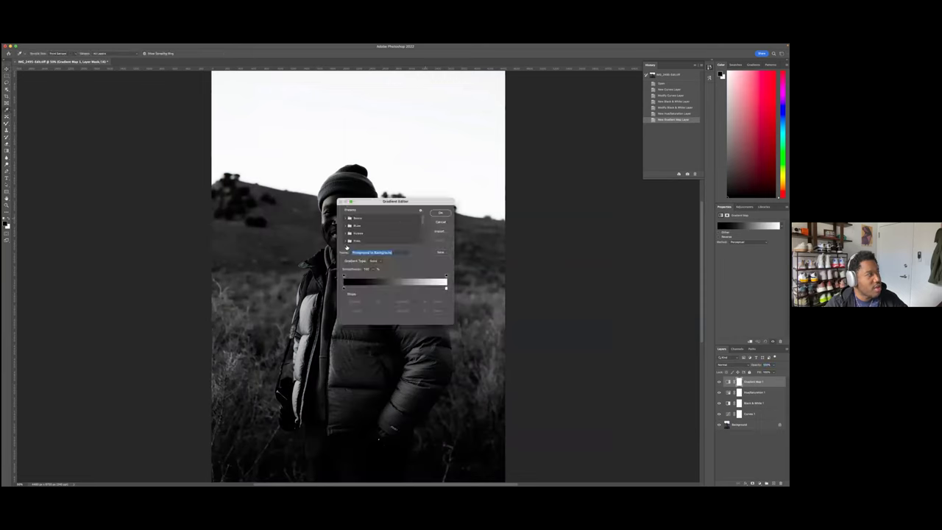
left_click(362, 227)
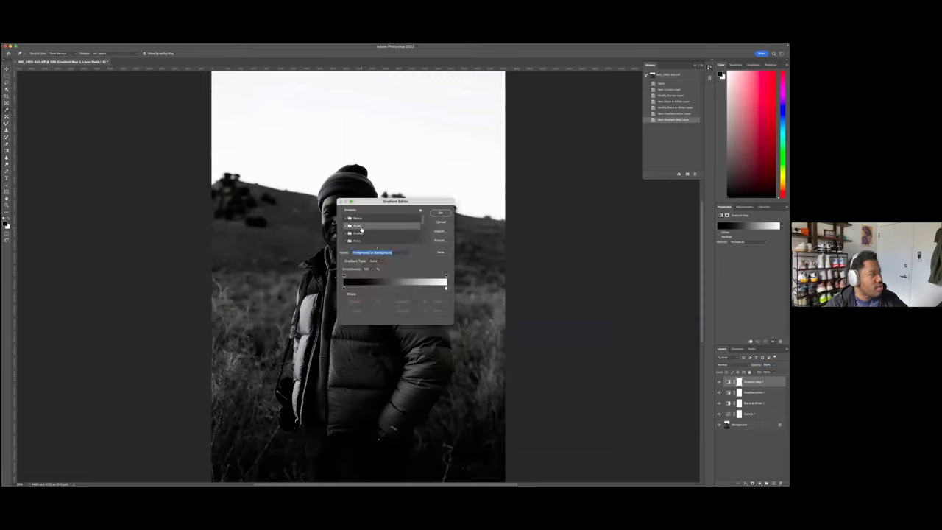
left_click(349, 227)
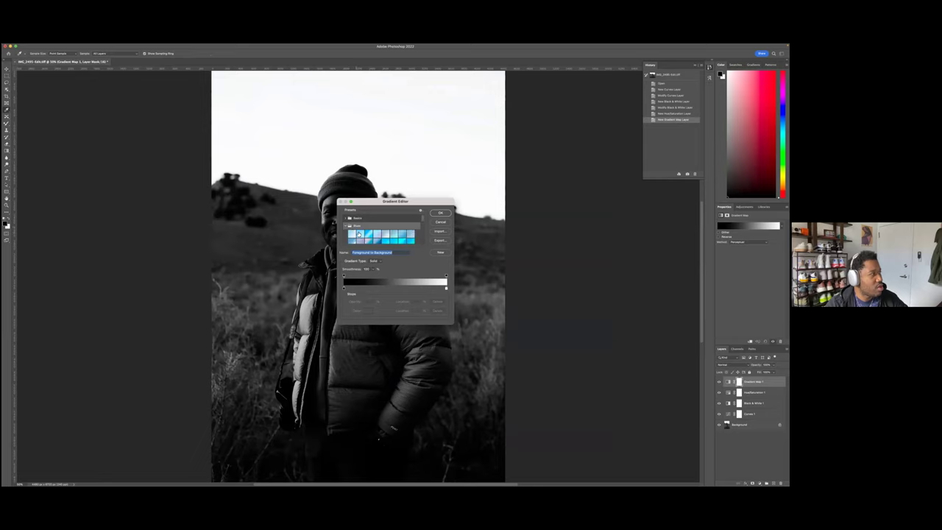
left_click(361, 235)
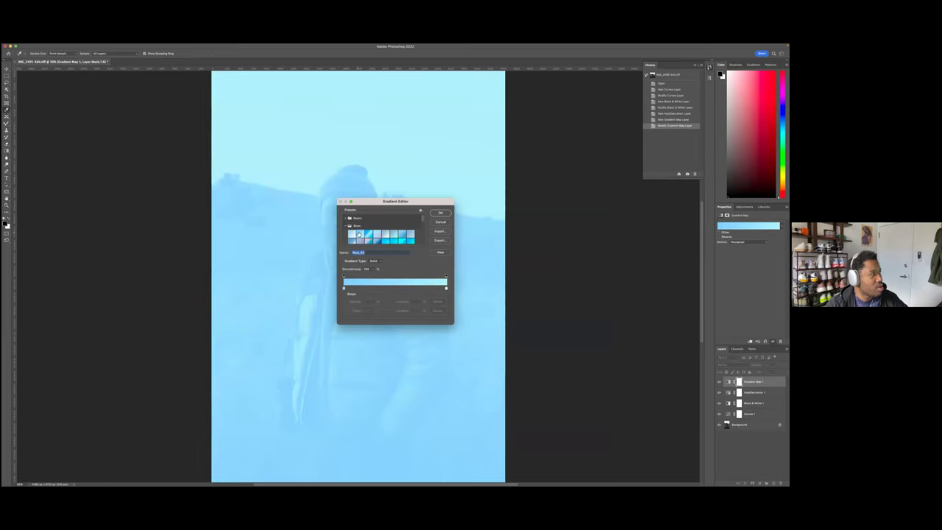
left_click(440, 212)
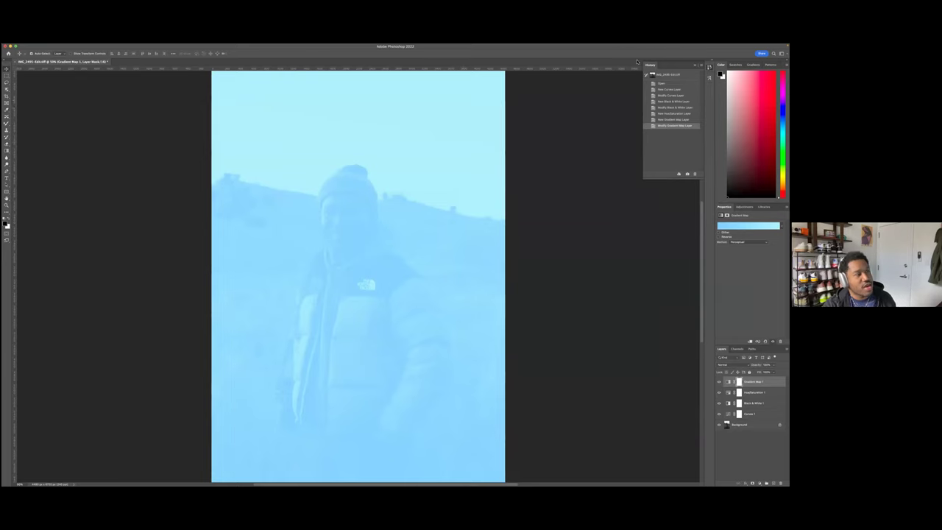
Undo and redo to compare the blue gradient version with earlier Curves-only states
key("super+z")
key("super+z")
key("super+z")
key("super+z")
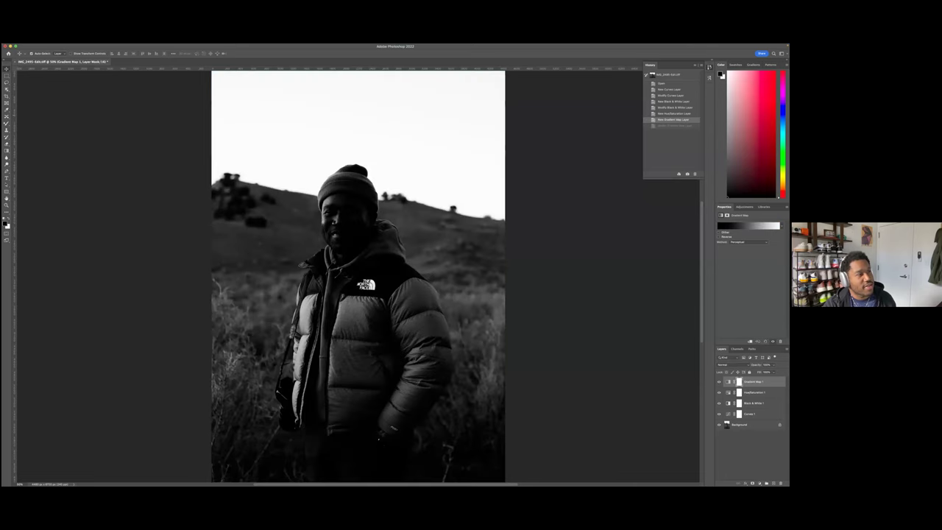
key("super+z")
key("super+z")
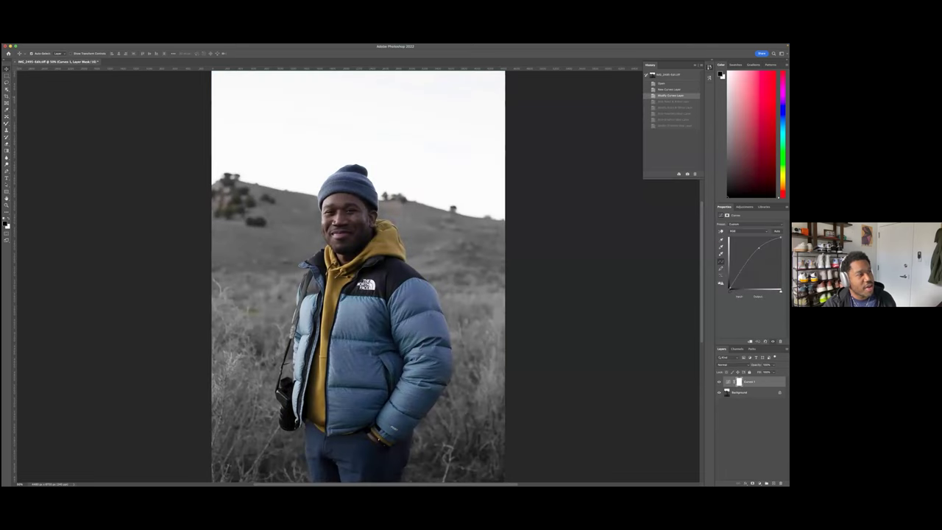
key("super+shift+z")
key("super+shift+z")
key("super+shift+z")
key("super+shift+z")
key("super+shift+z")
key("super+shift+z")
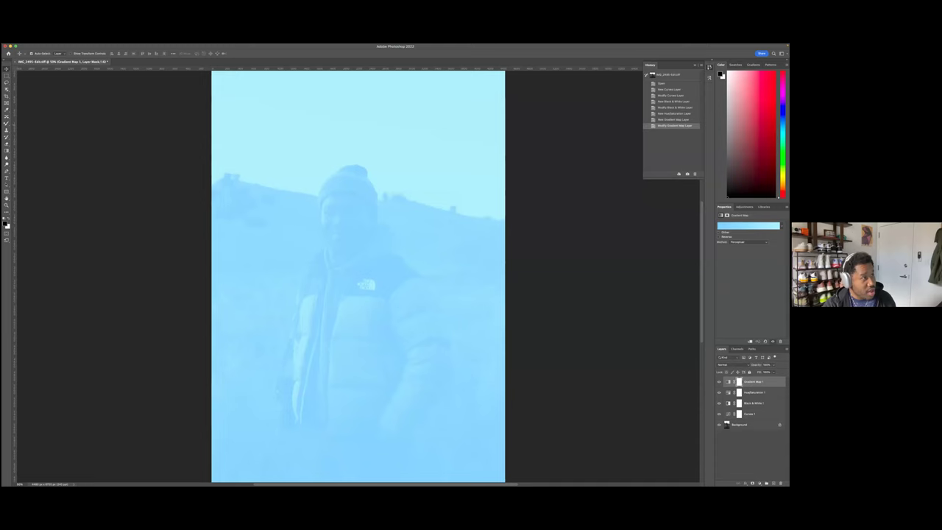
key("super+z")
key("super+z")
key("super+z")
key("super+z")
key("super+z")
key("super+z")
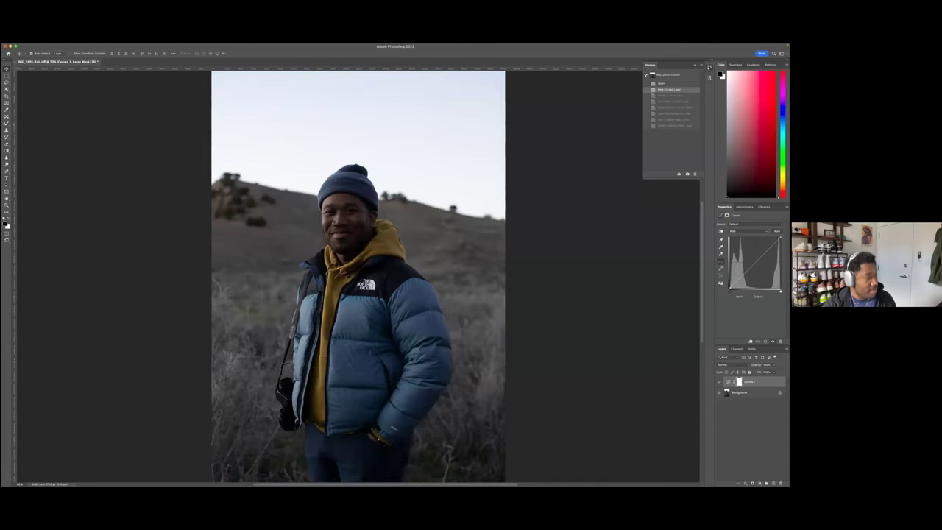
key("super+shift+z")
key("super+shift+z")
key("super+shift+z")
key("super+shift+z")
key("super+shift+z")
key("super+shift+z")
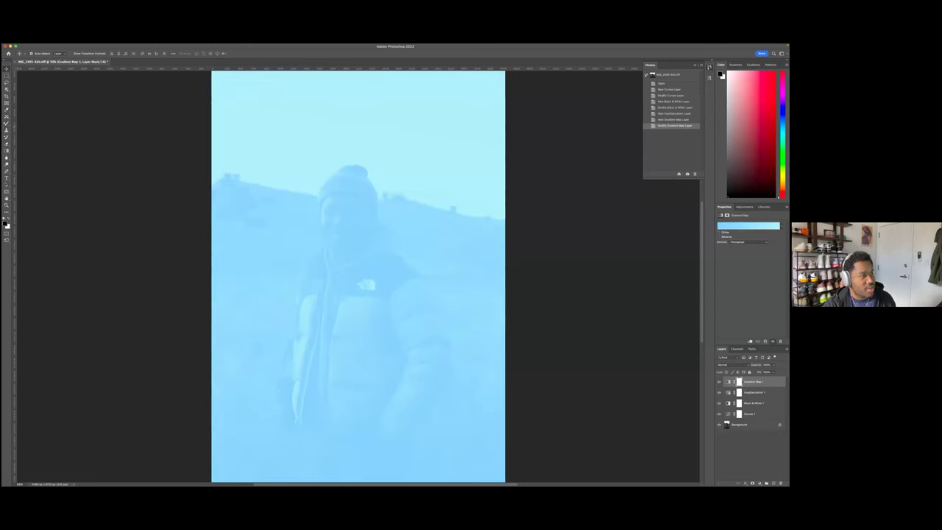
Delete the Gradient Map and remaining adjustment layers, leaving only the Background
key("Delete")
key("Delete")
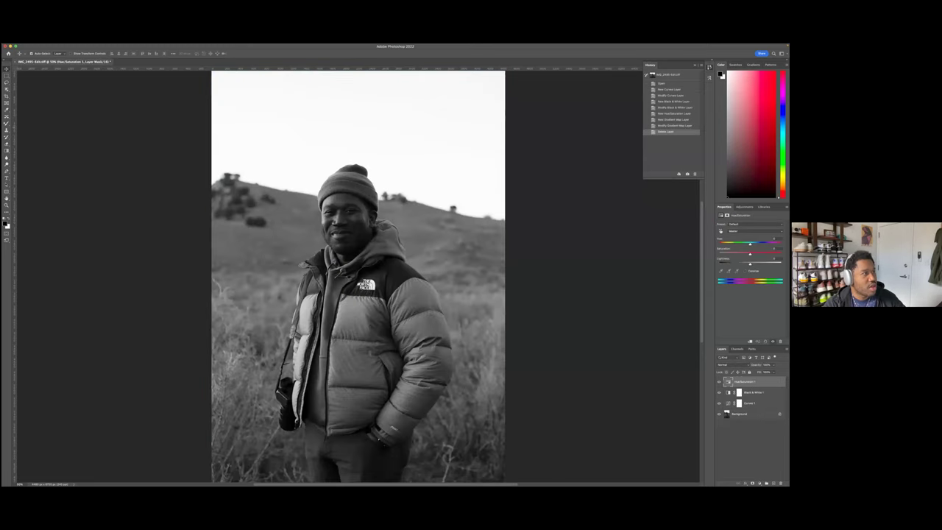
key("super+z")
key("super+z")
key("super+z")
key("super+z")
key("super+z")
key("super+z")
key("super+z")
key("super+z")
key("Delete")
key("super+z")
key("super+shift+z")
scroll(464, 142, "down", 2)
scroll(465, 141, "down", 1)
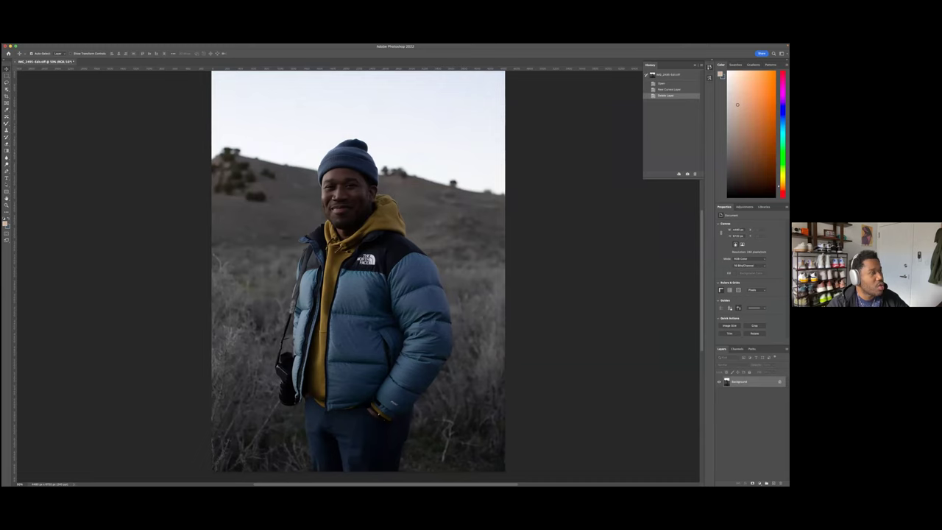
Open the Actions panel from the Window menu and enlarge it to show all Default Actions
left_click(296, 46)
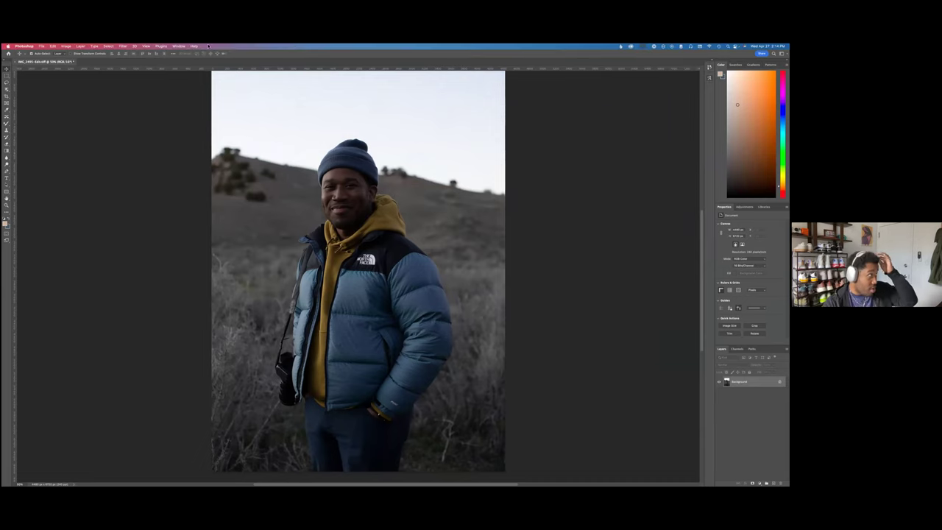
left_click(122, 45)
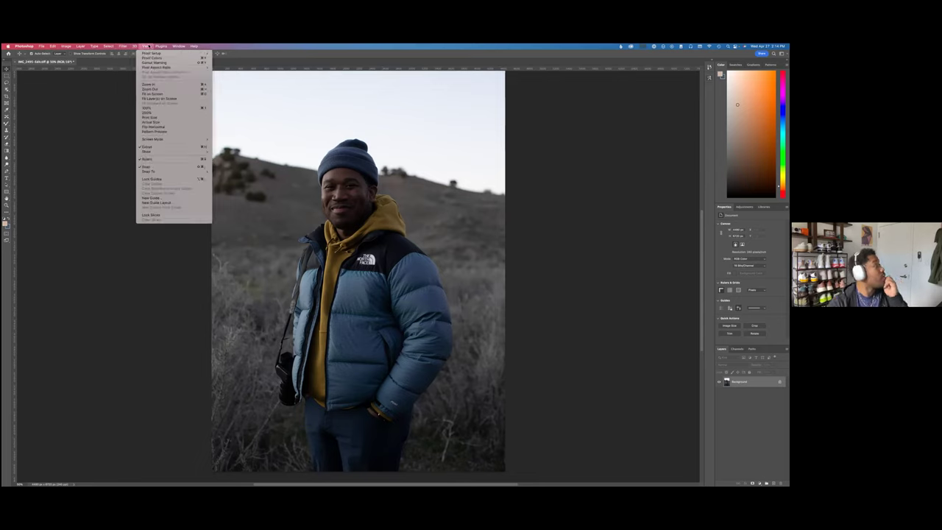
mouse_move(163, 47)
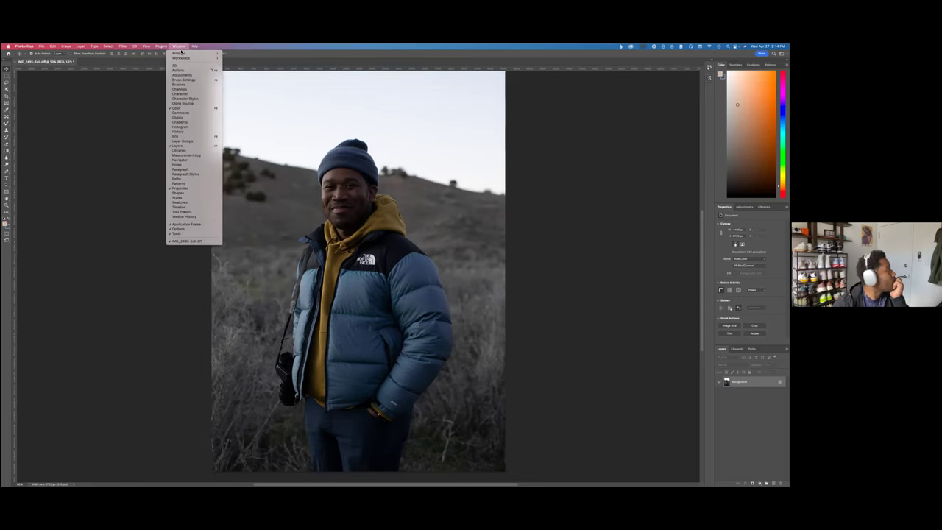
left_click(186, 70)
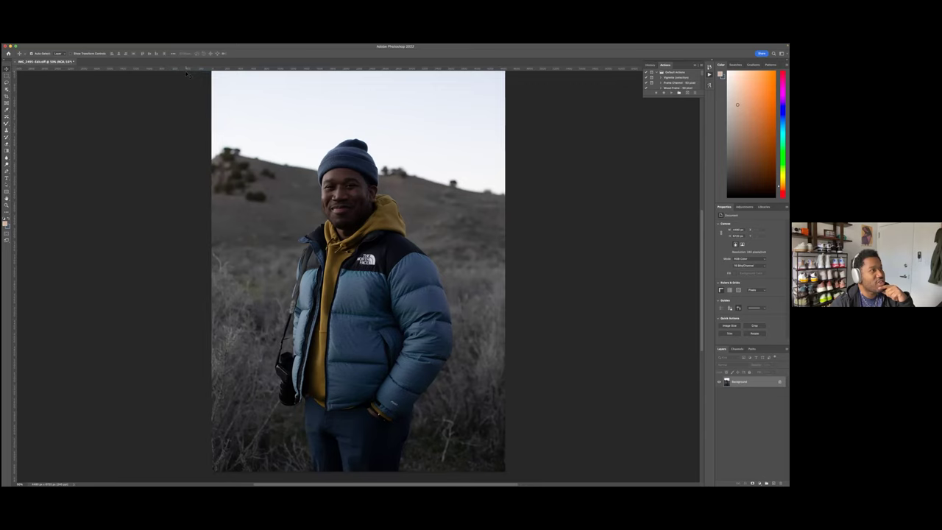
left_click_drag(673, 94, 673, 158)
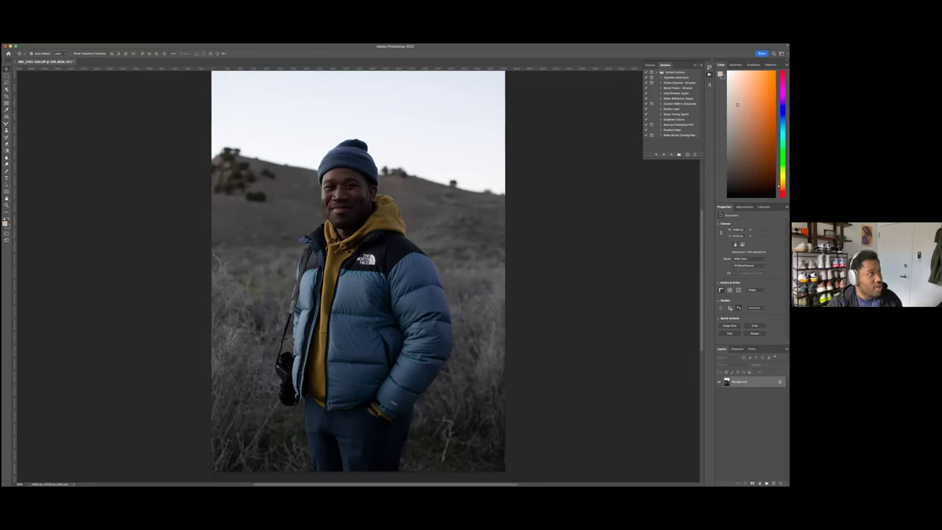
Run the Vignette (selection) action, cancelling the dialog-toggle alert and continuing past the feather alert
left_click(652, 109)
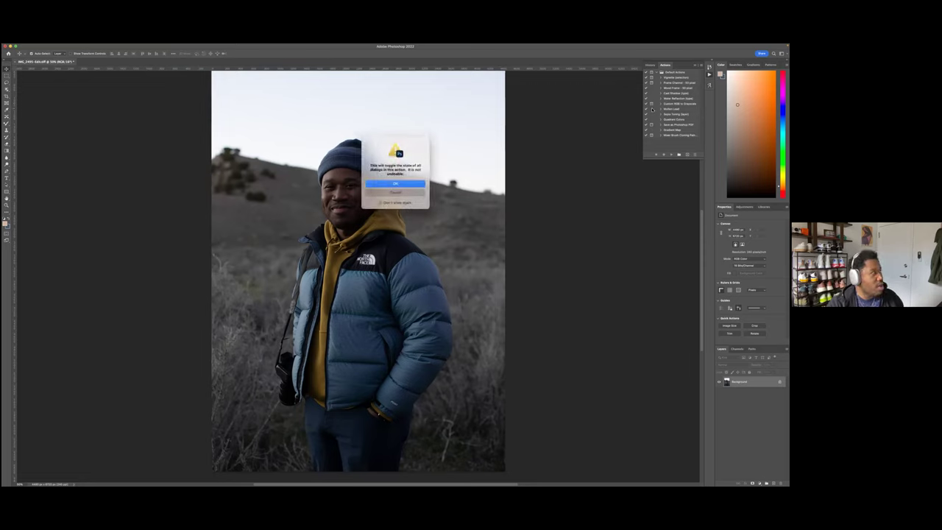
left_click(399, 192)
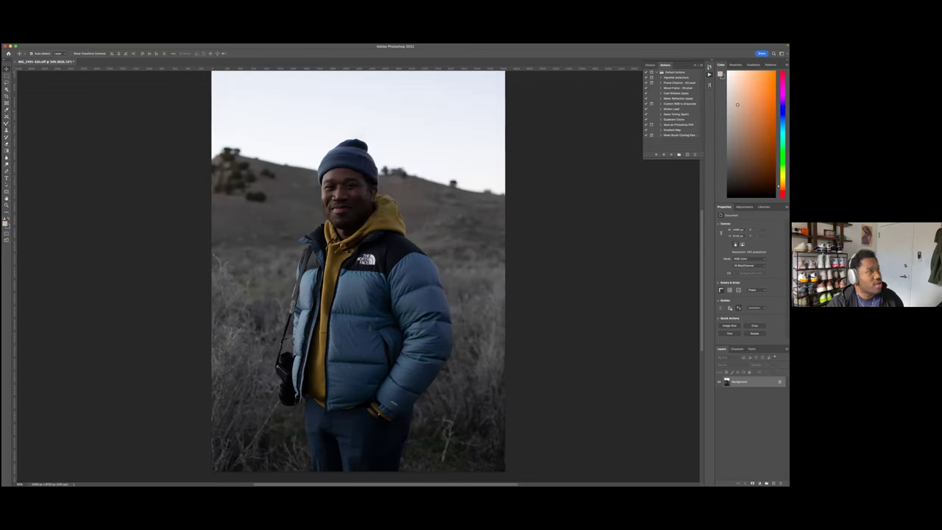
left_click(676, 77)
left_click(417, 184)
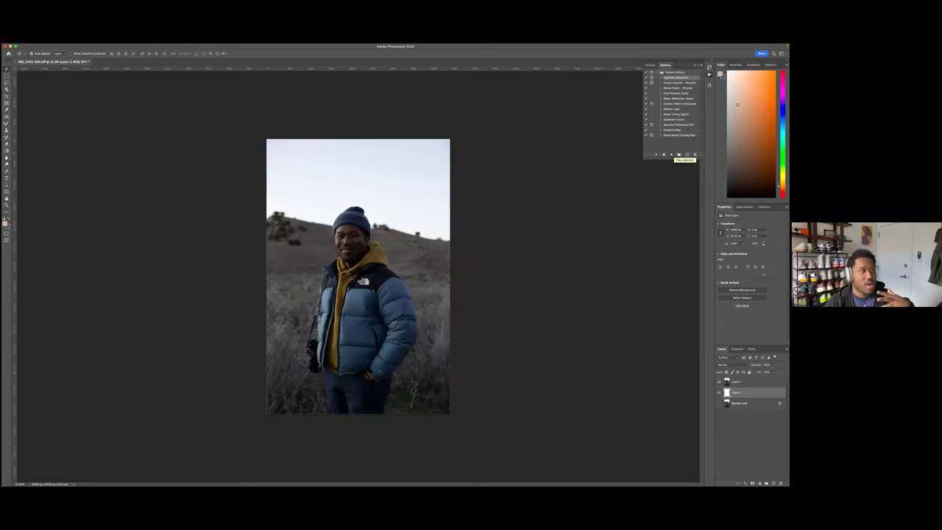
Run the Mixer Brush Cloning Paint action, then deselect the Underpainting layer
left_click(681, 134)
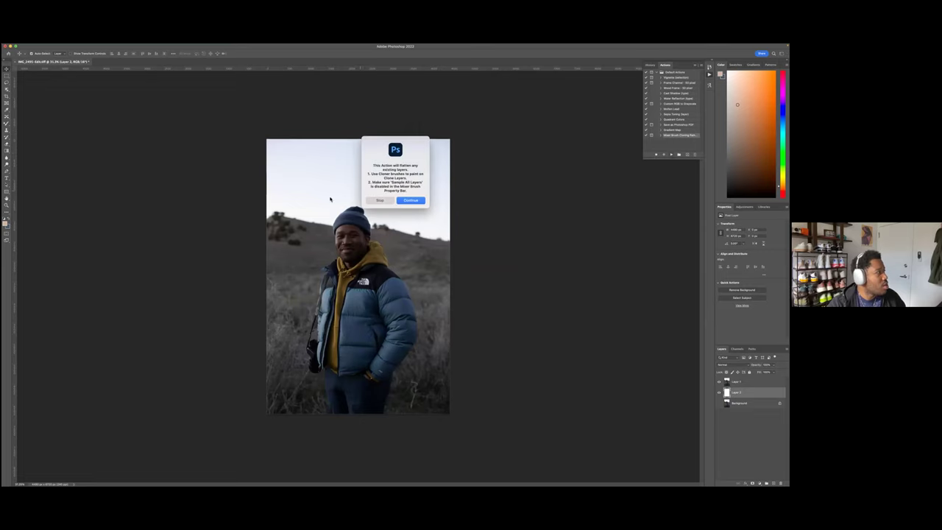
left_click(412, 201)
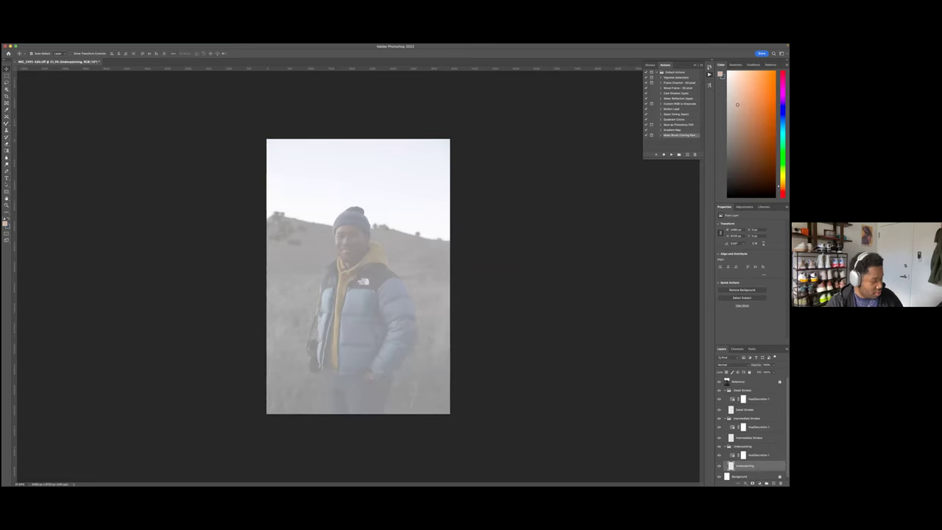
scroll(761, 432, "down", 1)
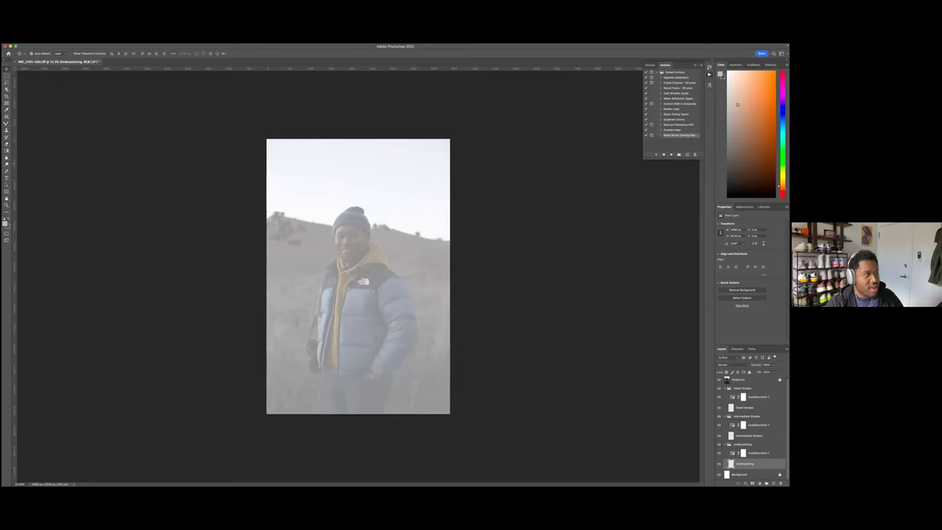
left_click(594, 213)
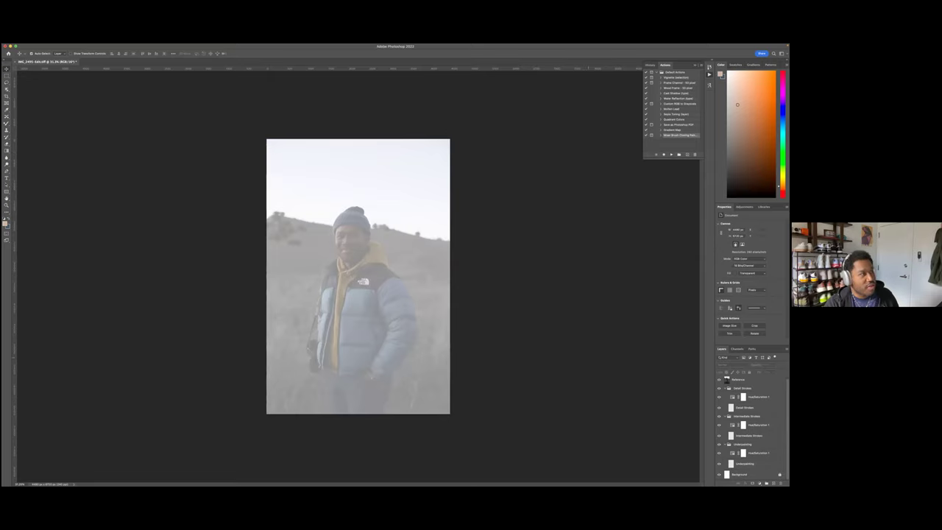
Restore the original opened snapshot from History, then return to the Actions list
left_click(650, 64)
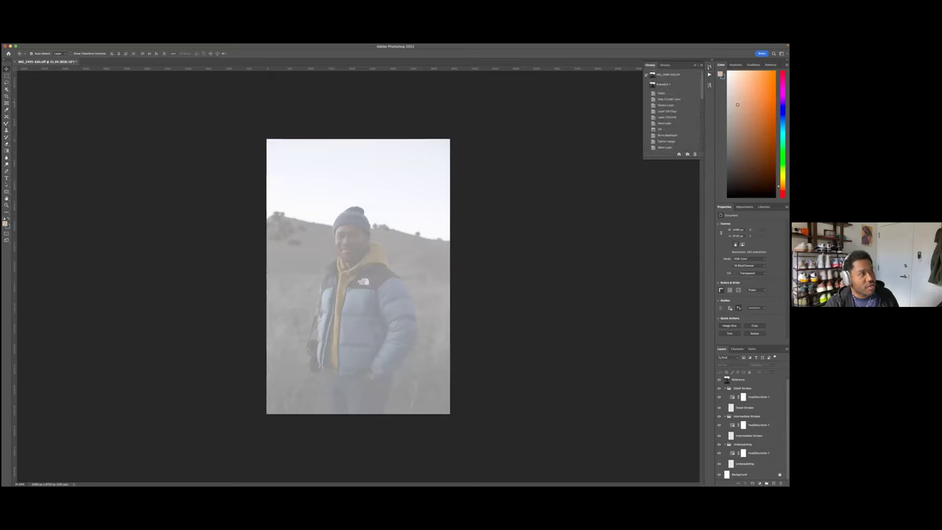
left_click(666, 74)
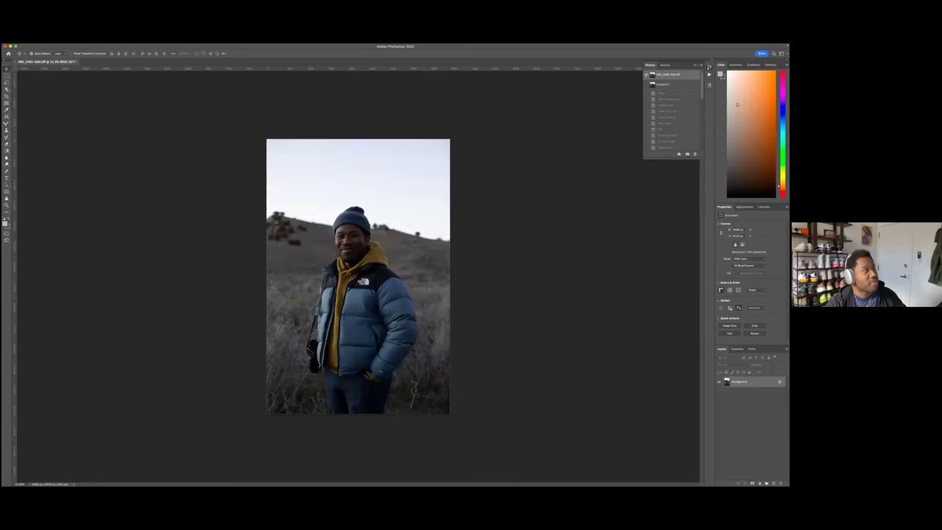
left_click(665, 65)
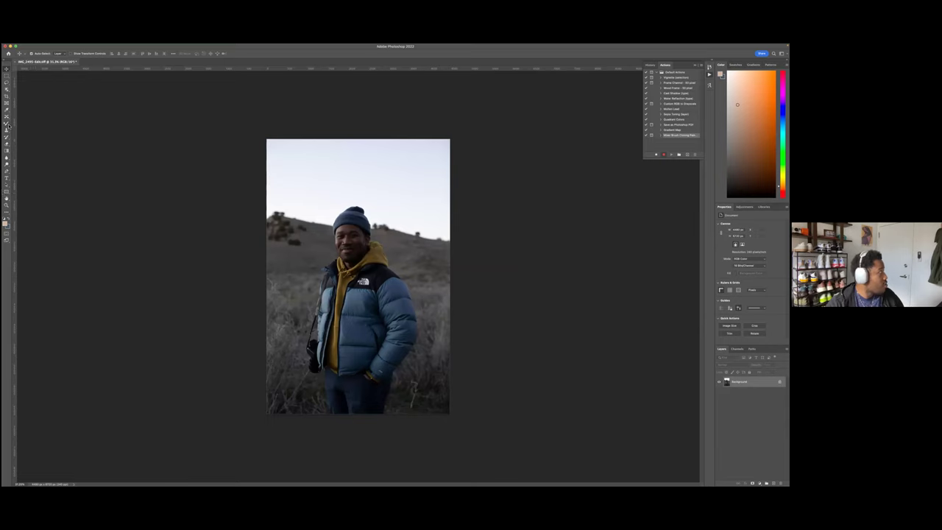
Add a Curves adjustment layer with the upper curve lifted to brighten highlights
left_click(6, 156)
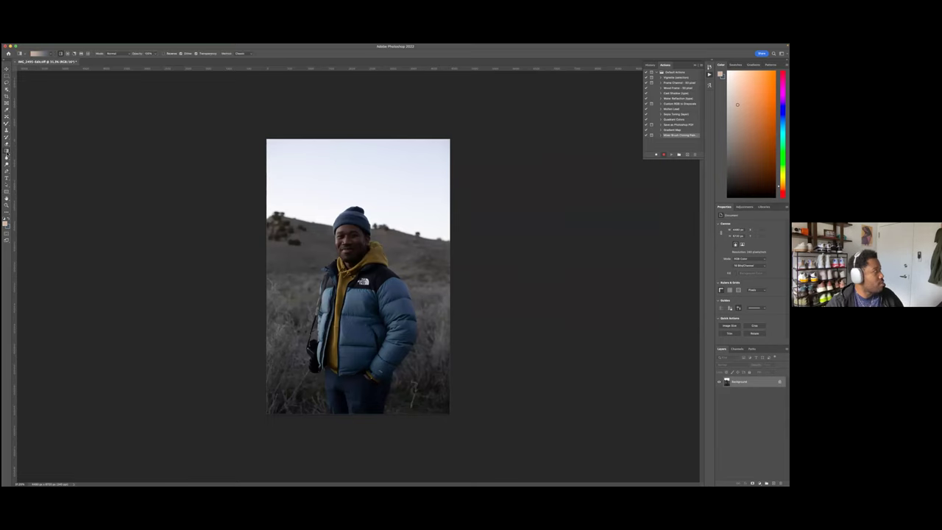
left_click(7, 67)
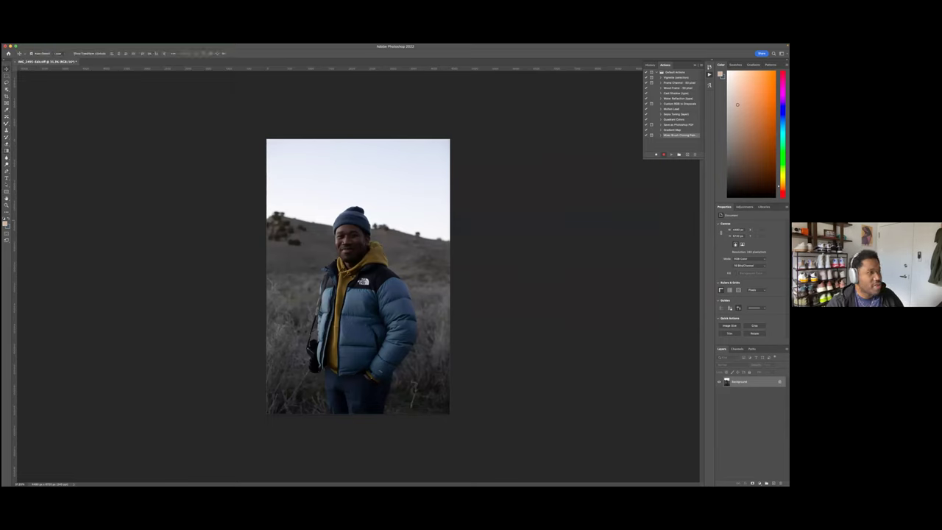
left_click(744, 206)
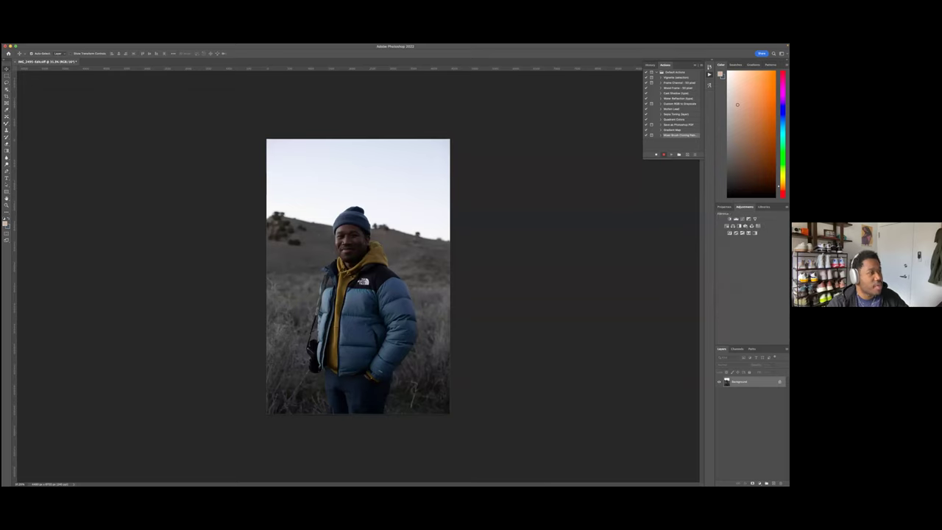
left_click(742, 218)
left_click_drag(768, 249, 769, 245)
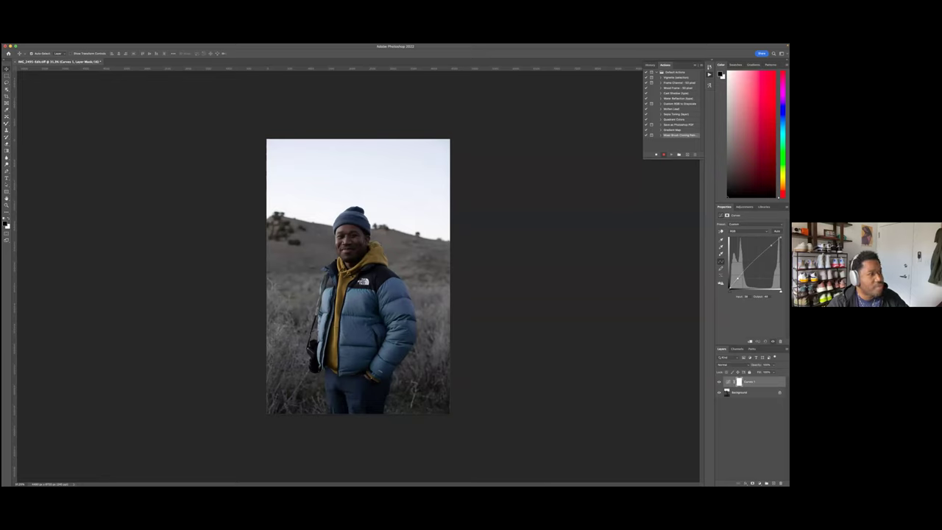
Add a Hue/Saturation adjustment layer with saturation lowered slightly
left_click(744, 207)
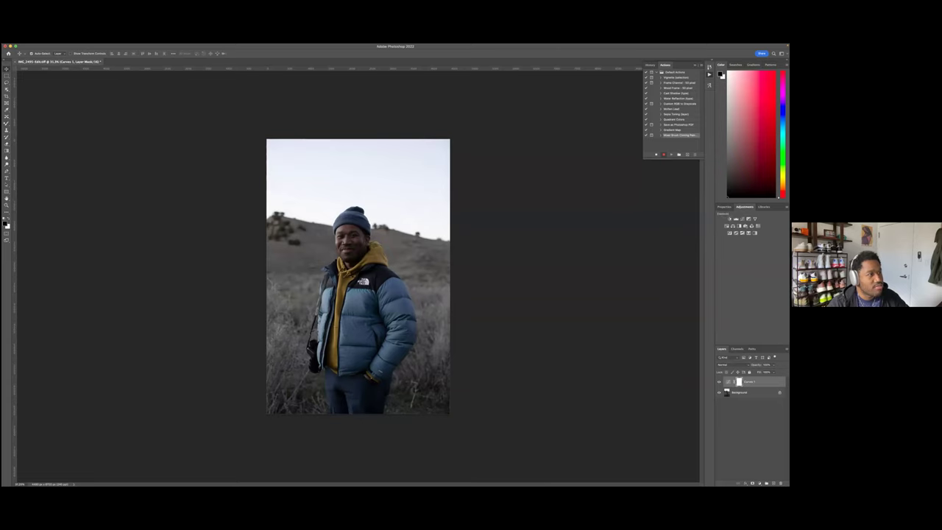
left_click(731, 226)
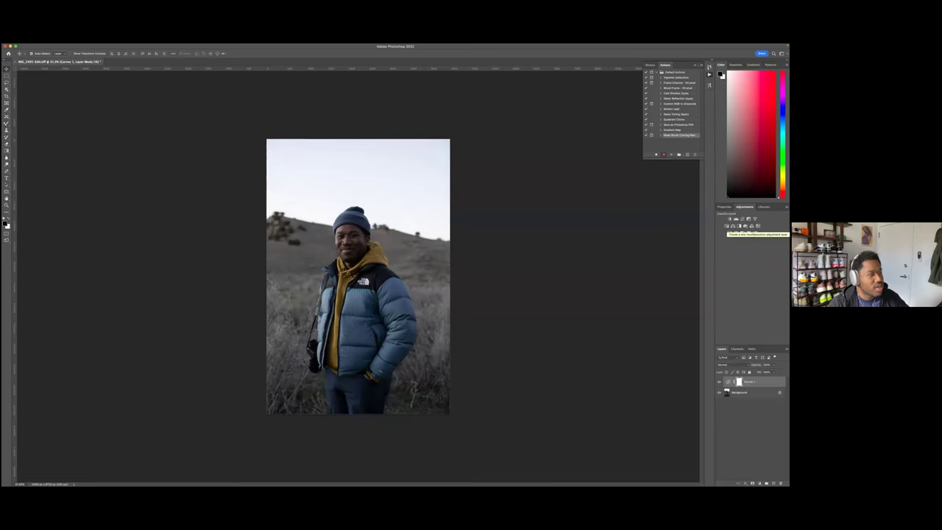
left_click_drag(750, 253, 746, 253)
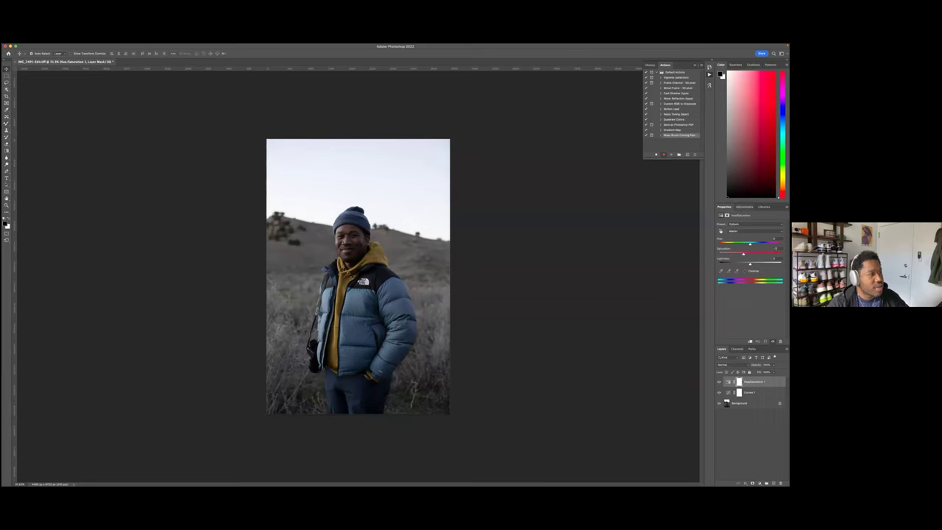
left_click(744, 207)
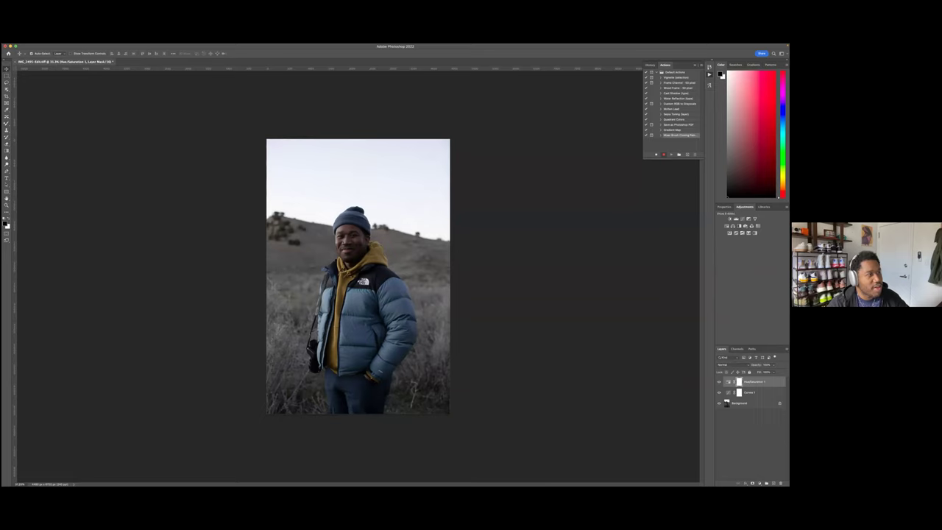
Add a Photo Filter adjustment layer and set its filter colour to a pale yellow
left_click(755, 226)
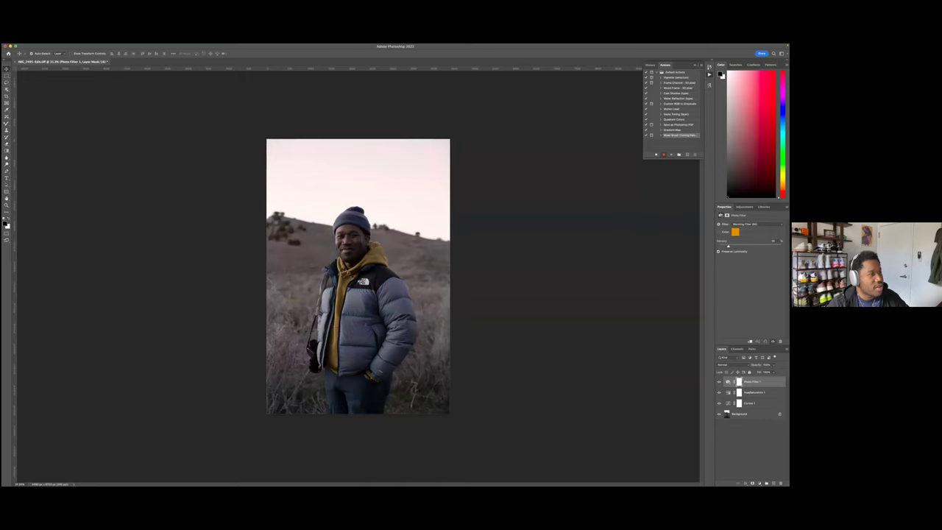
left_click(734, 232)
left_click_drag(193, 243, 206, 223)
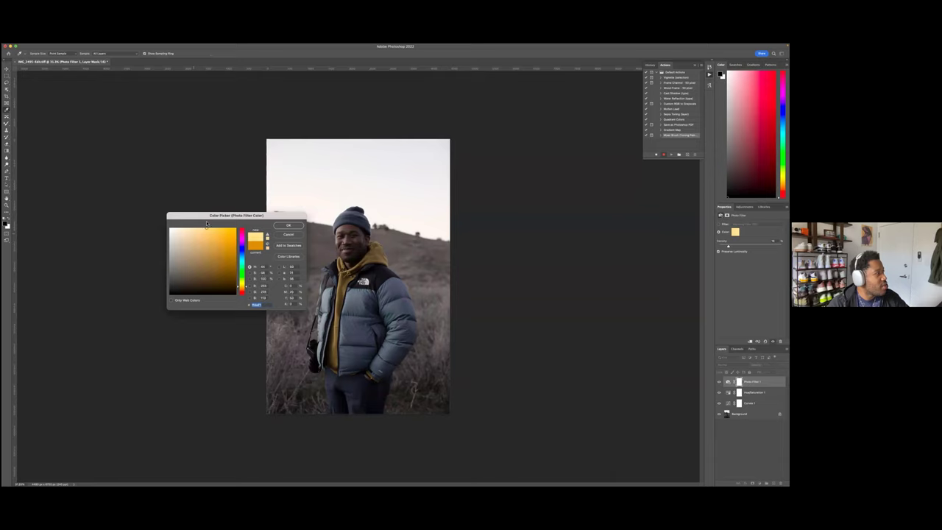
left_click(293, 226)
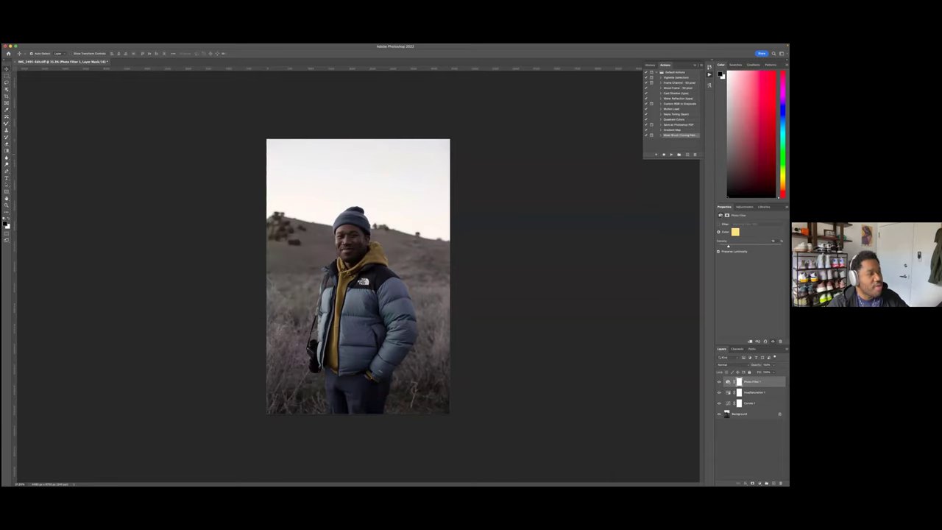
Expand the Hue/Saturation 'Make adjustment layer' action step to inspect it, then collapse it
scroll(673, 110, "down", 8)
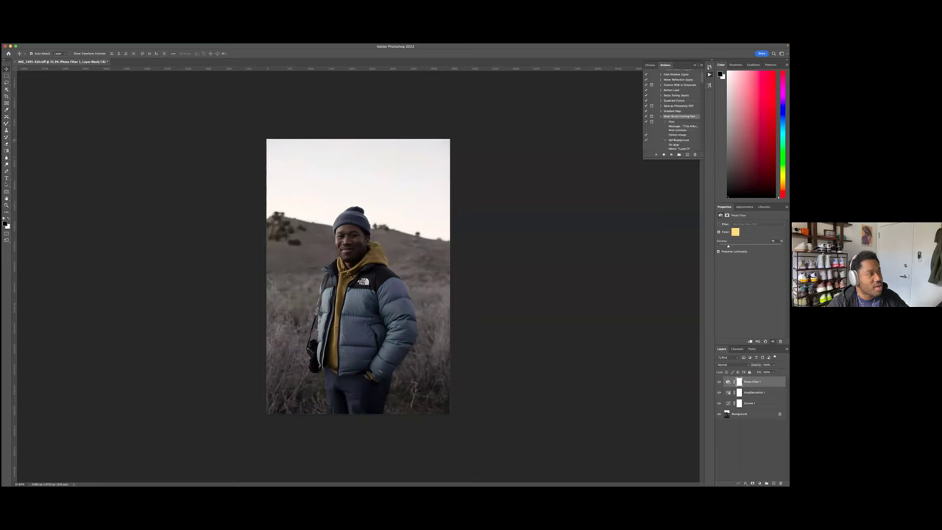
scroll(673, 111, "down", 10)
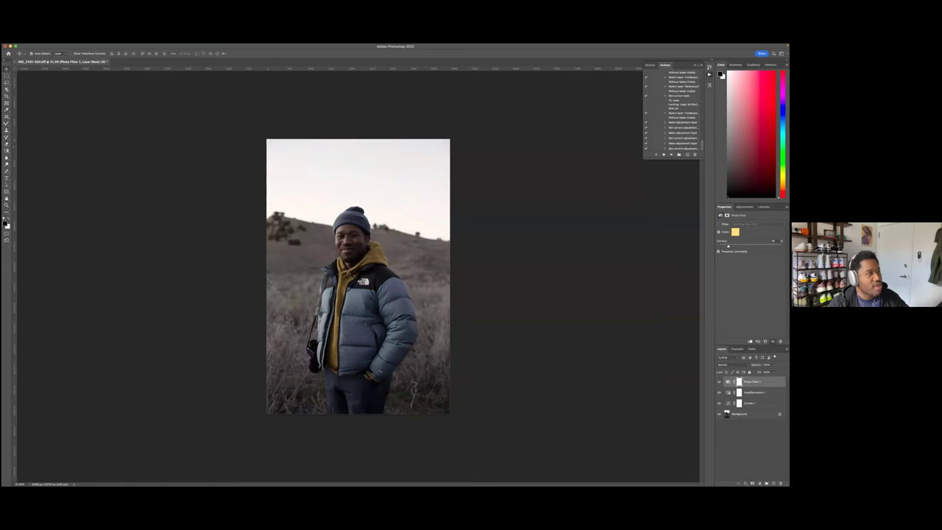
left_click(665, 133)
scroll(672, 110, "down", 2)
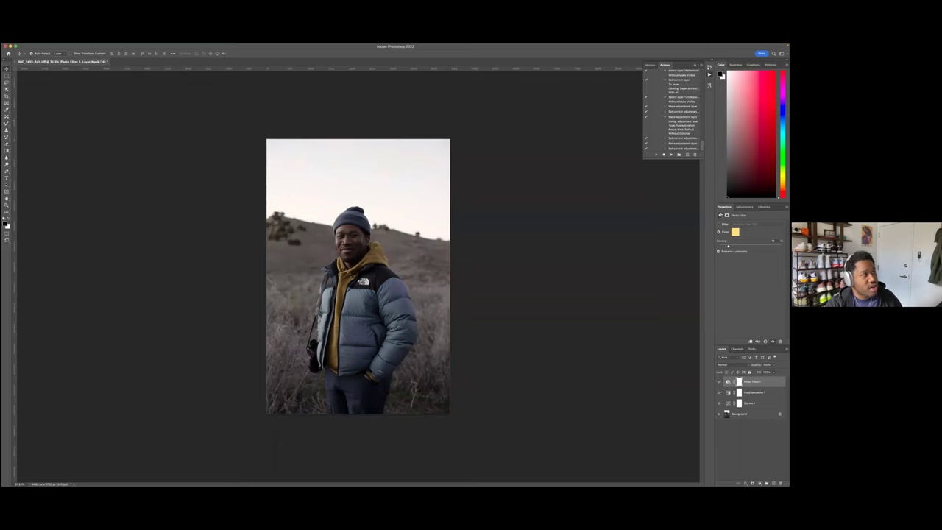
left_click(664, 116)
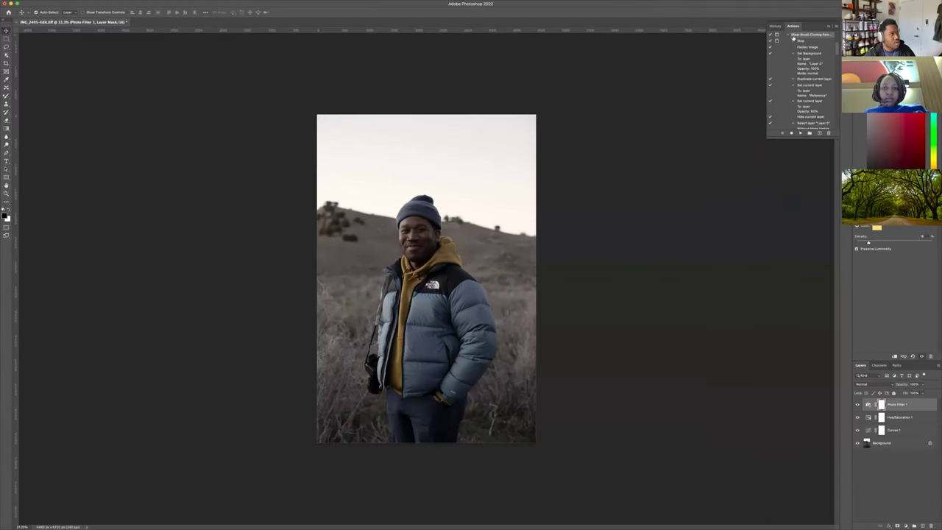
Run the Mixer Brush Cloning action past the flatten warning, then revert to the original snapshot
left_click(800, 133)
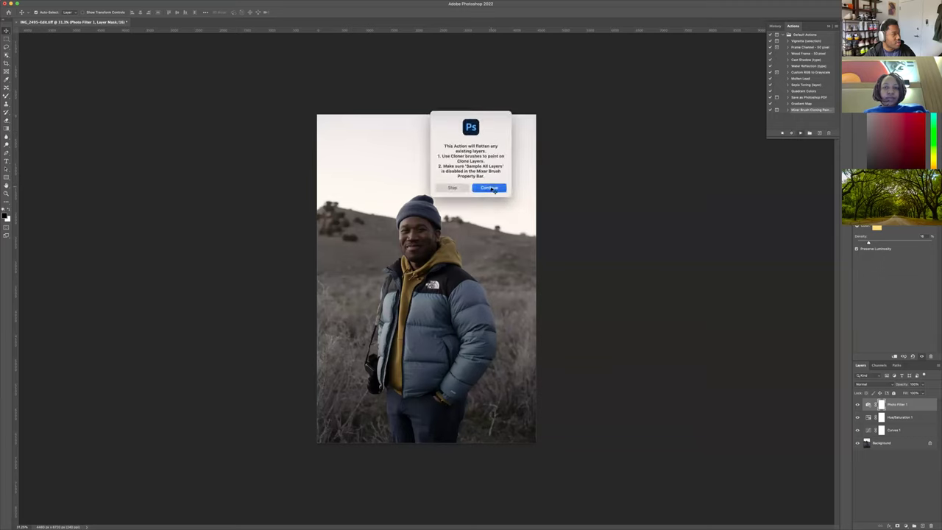
left_click(491, 193)
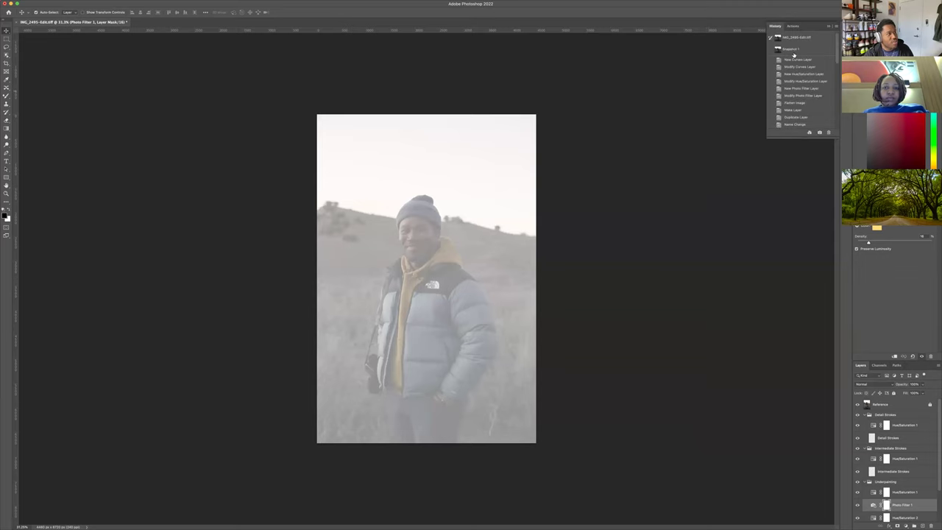
left_click(836, 34)
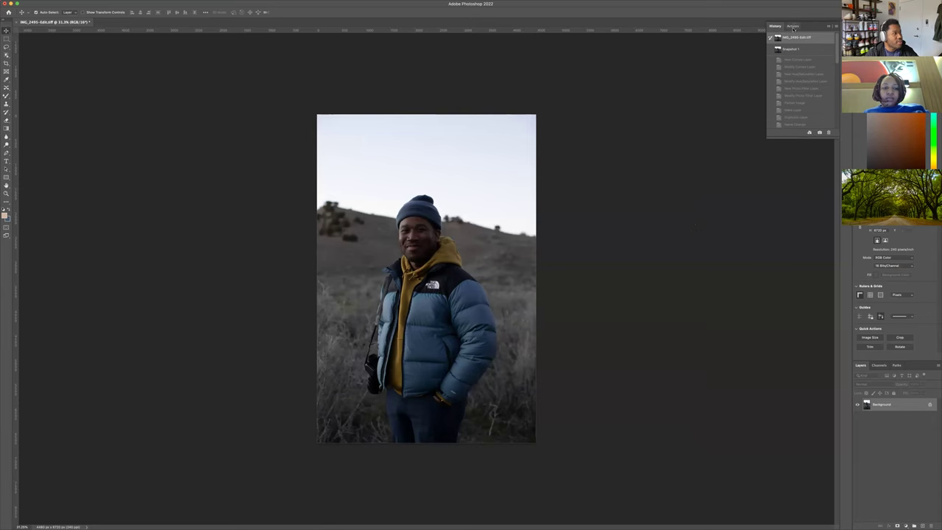
Create a new action 'BWP-example one' in Default Actions and start recording it
left_click(793, 26)
left_click(820, 133)
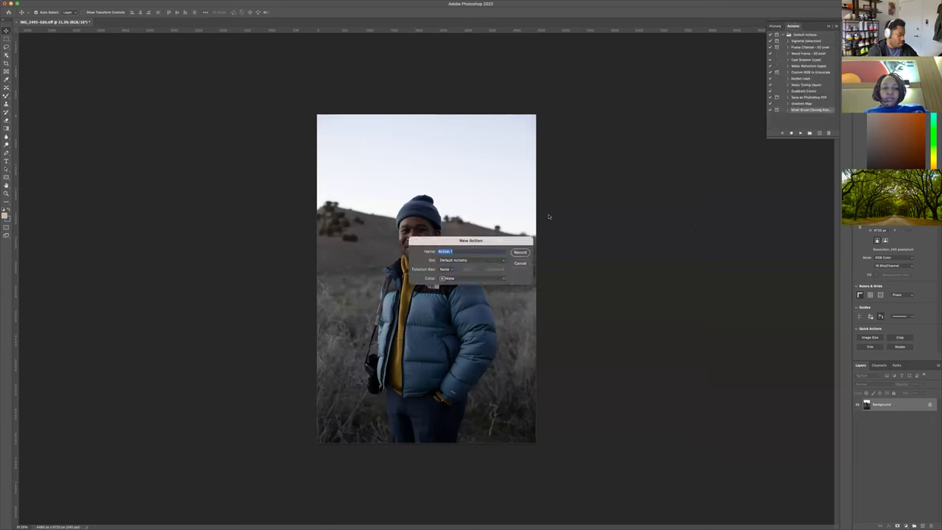
type("BWPO")
type("example one")
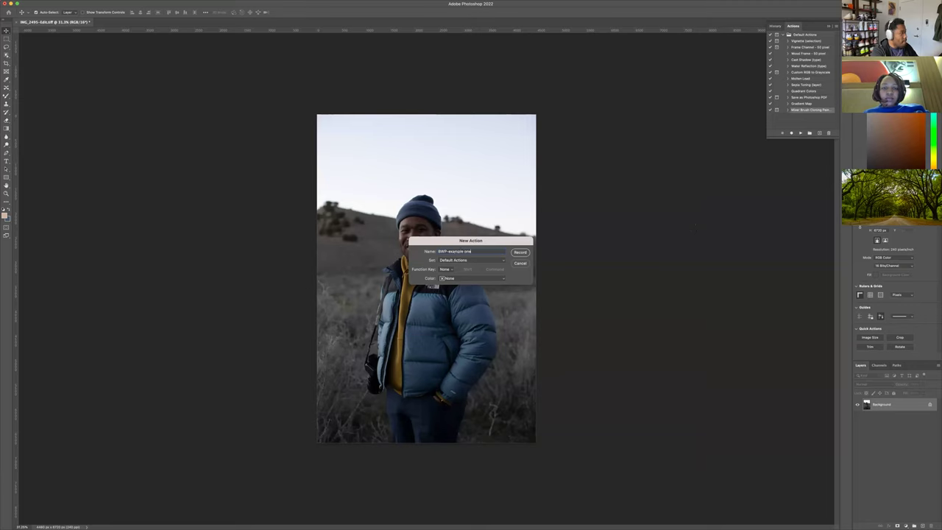
key("super+a")
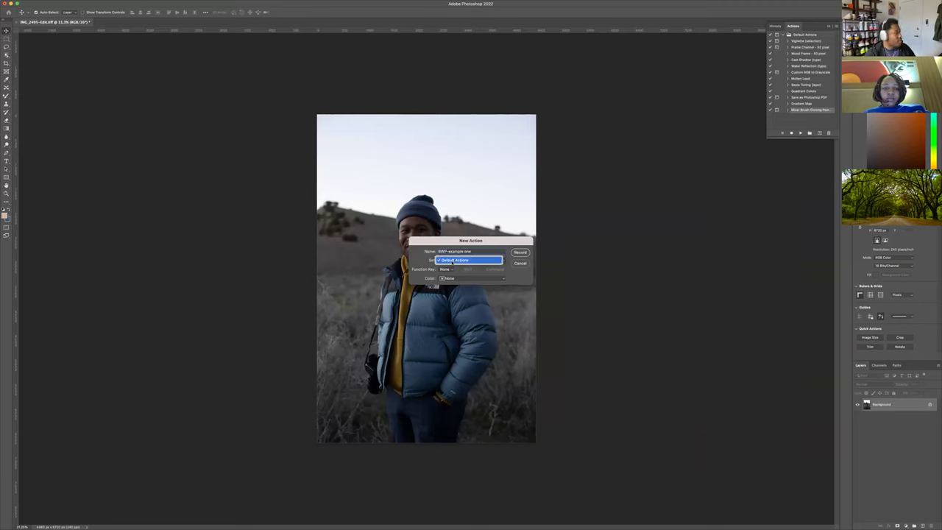
key("Right")
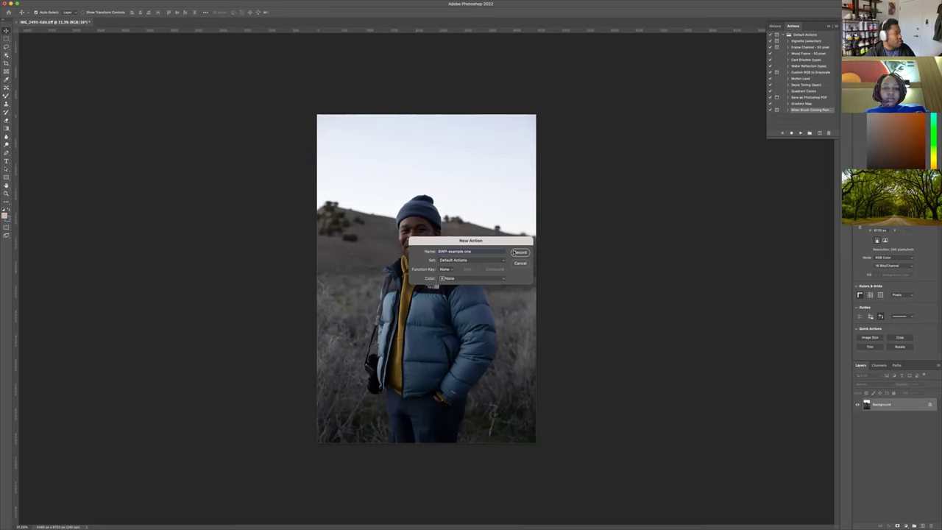
left_click(519, 252)
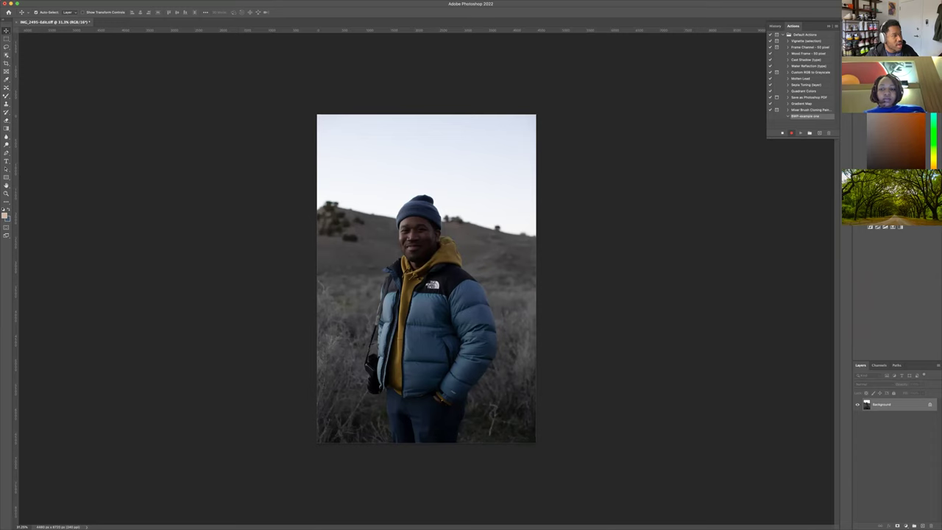
Record Color Balance shifted toward red, a reshaped Curves, Vibrance and Exposure adjustment layers
left_click(888, 227)
left_click_drag(887, 232, 890, 251)
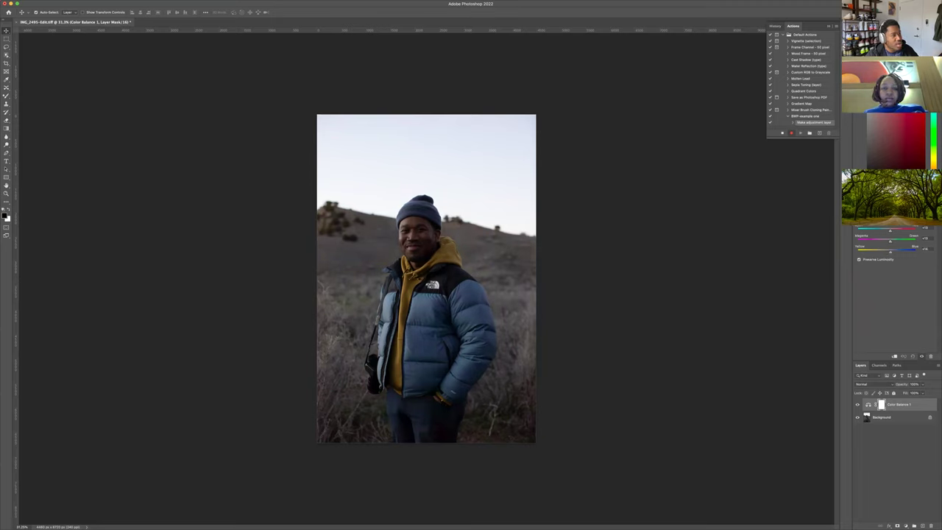
left_click(883, 227)
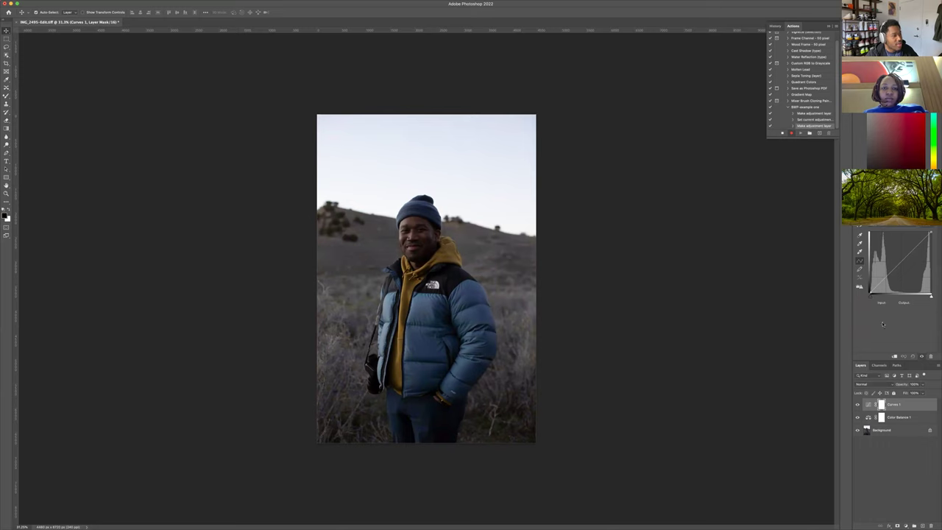
left_click_drag(915, 245, 915, 243)
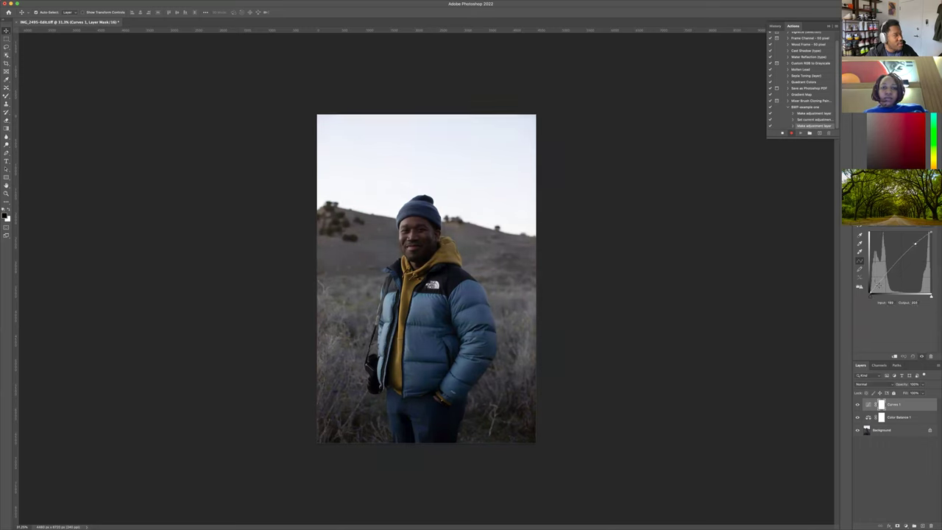
left_click_drag(878, 285, 878, 286)
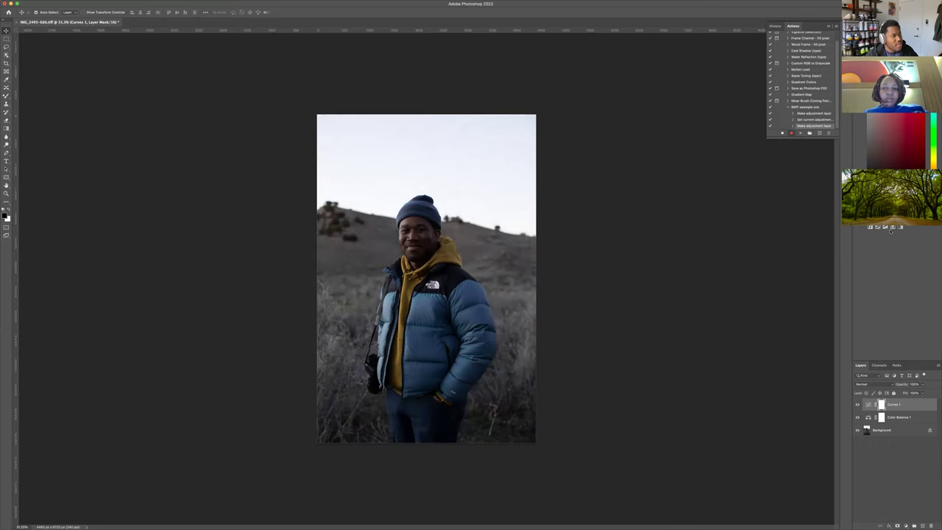
left_click(891, 227)
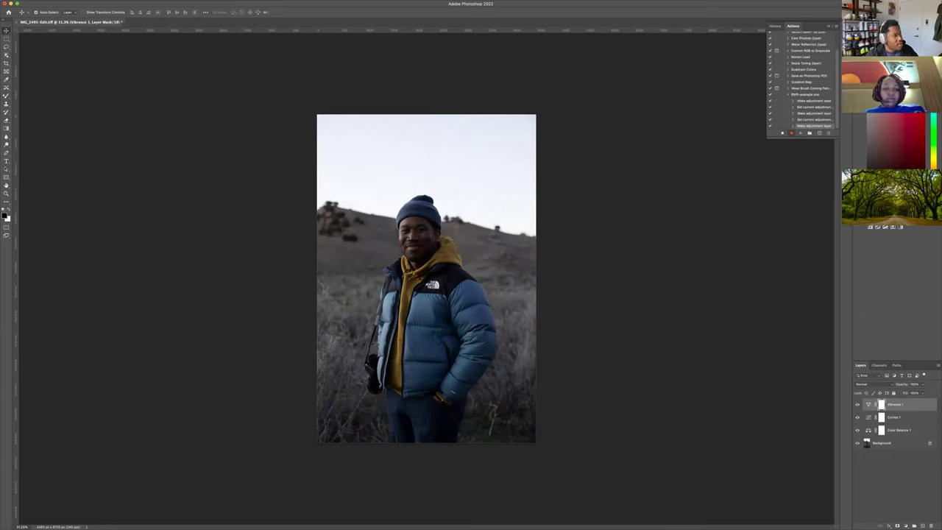
left_click(898, 227)
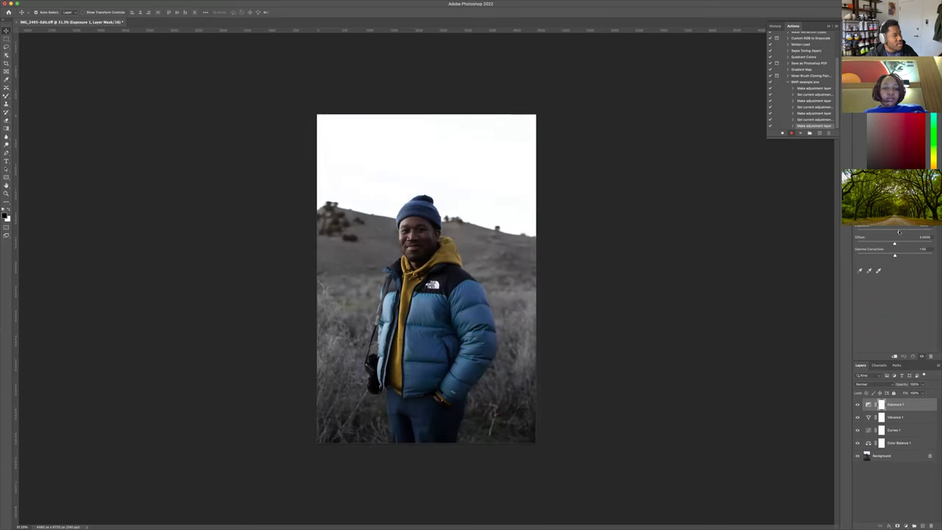
Stop recording and play the BWP-example one action on the photo
left_click(783, 134)
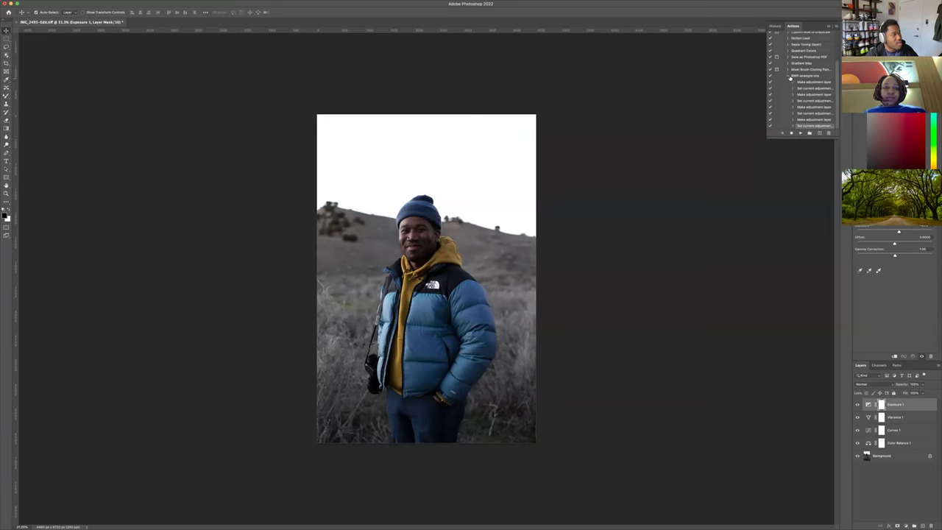
left_click(788, 76)
left_click(801, 117)
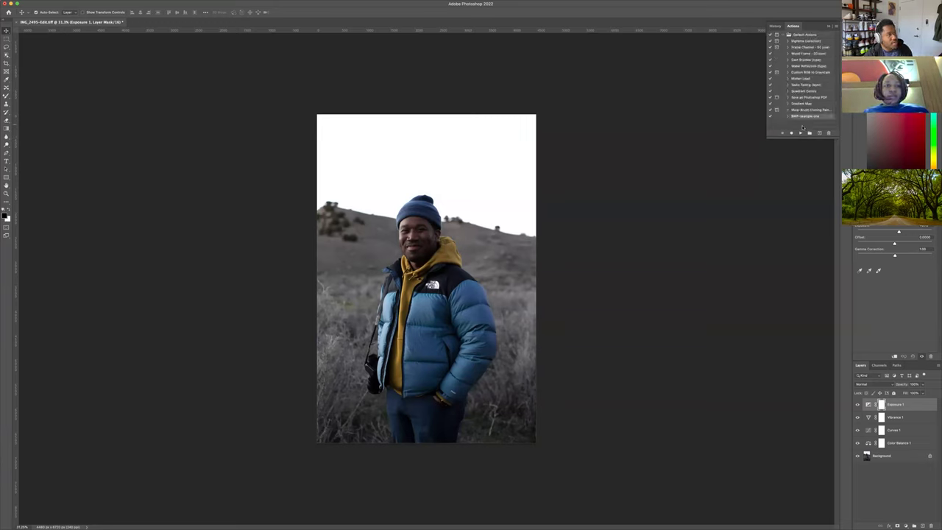
left_click(801, 133)
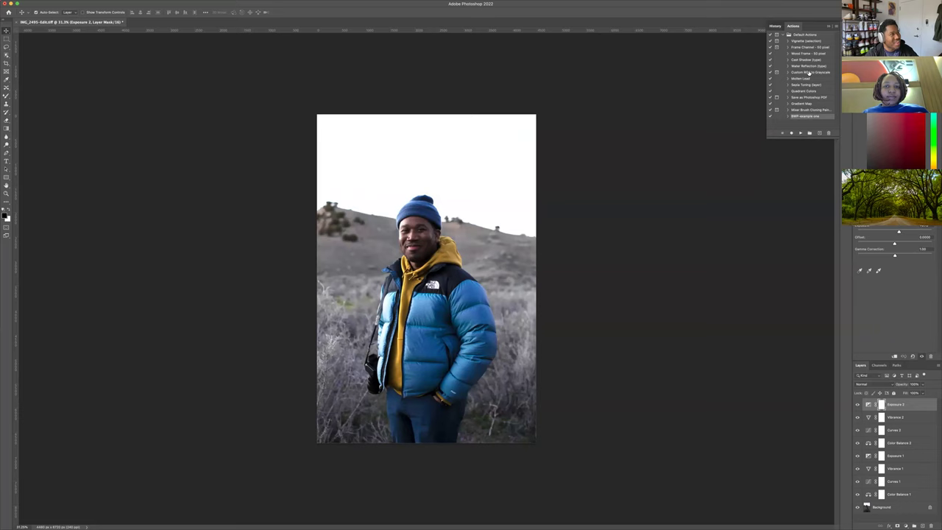
Revert to the original History snapshot and replay the BWP-example one action
left_click(775, 26)
left_click(801, 52)
left_click(792, 26)
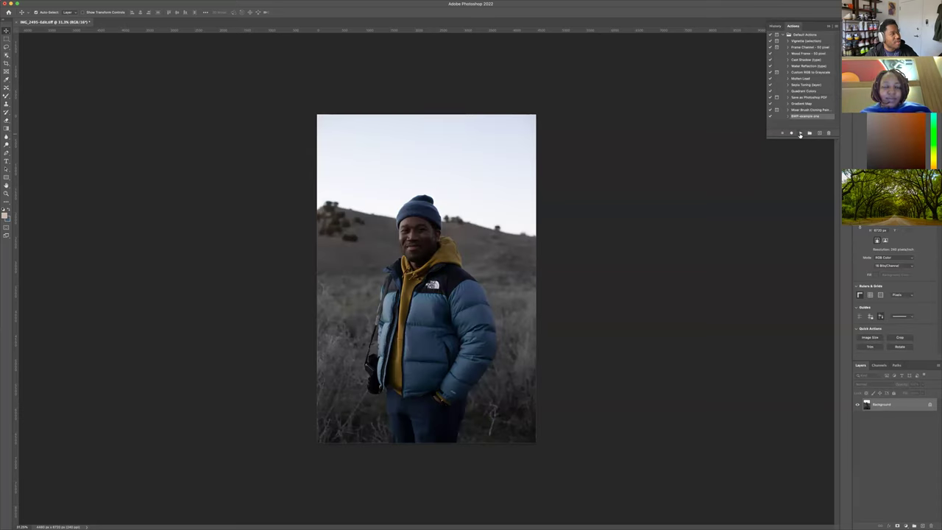
left_click(800, 134)
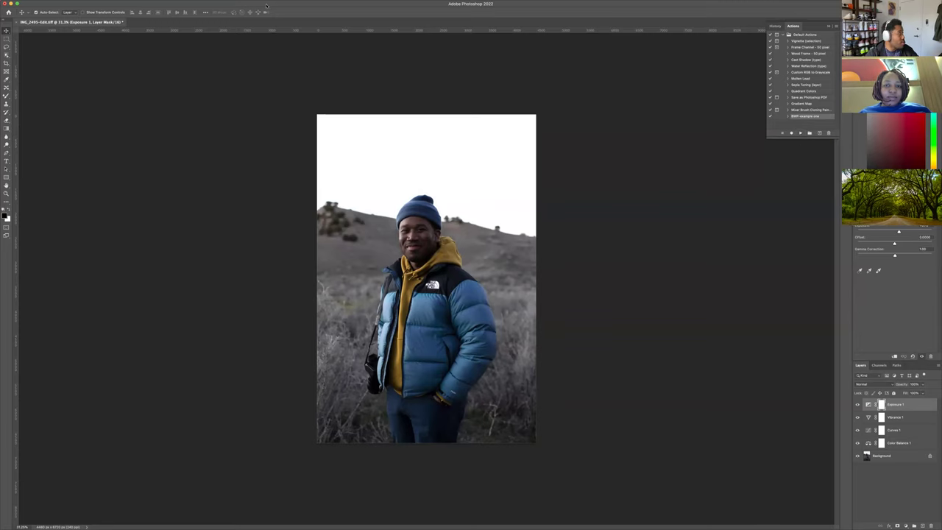
left_click(33, 3)
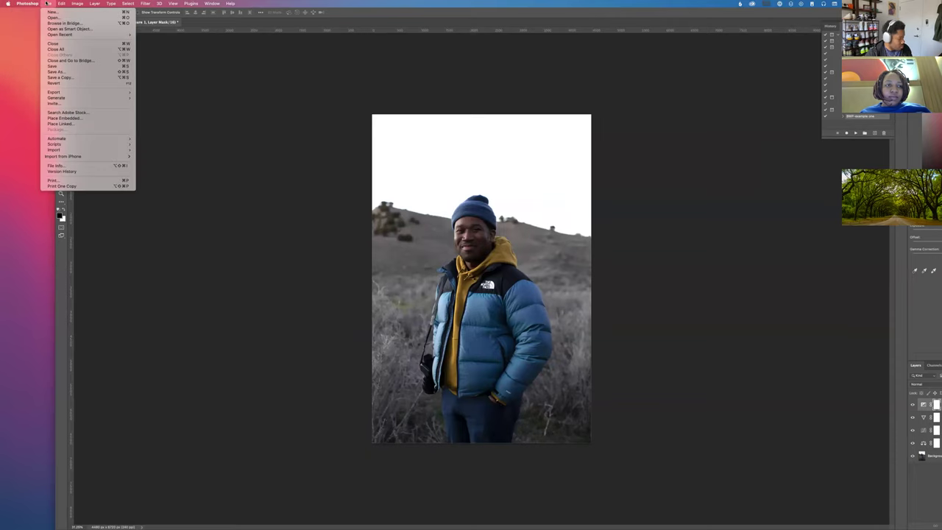
Open the Batch dialog via File > Automate > Batch
left_click(48, 3)
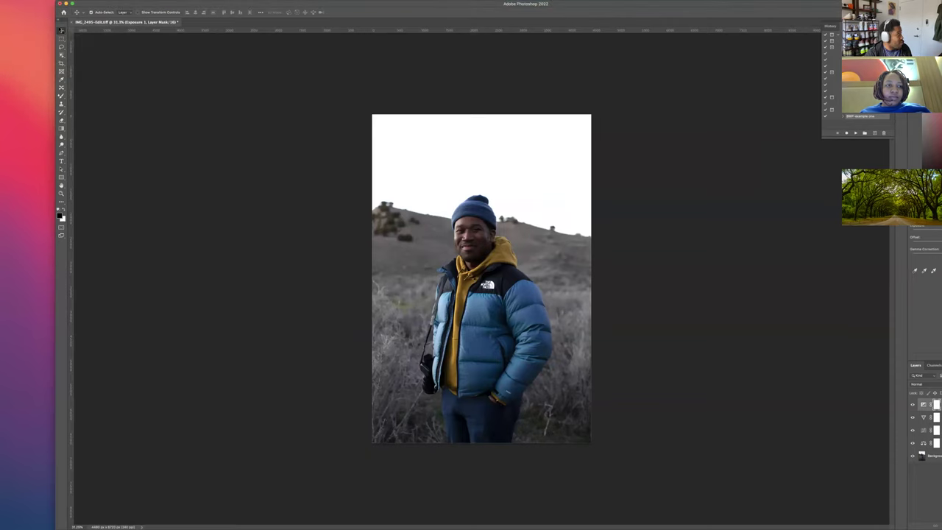
left_click(53, 4)
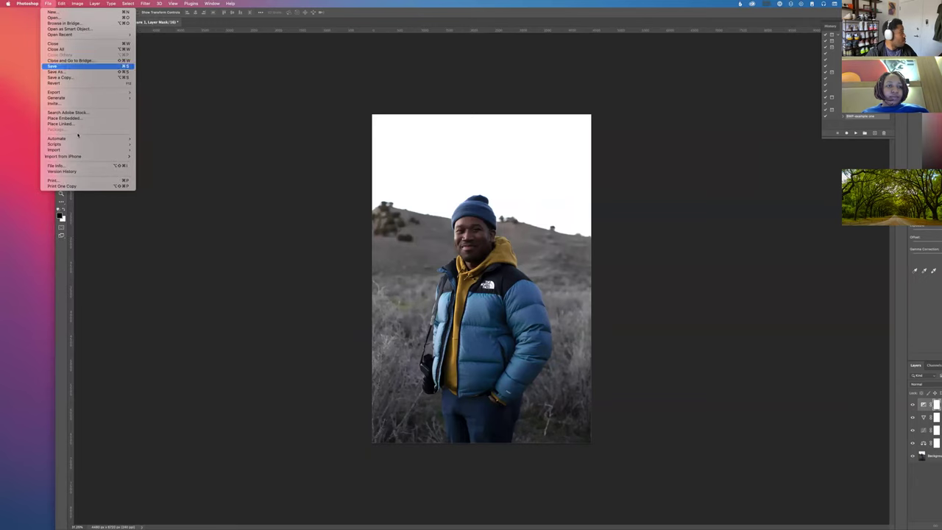
mouse_move(79, 138)
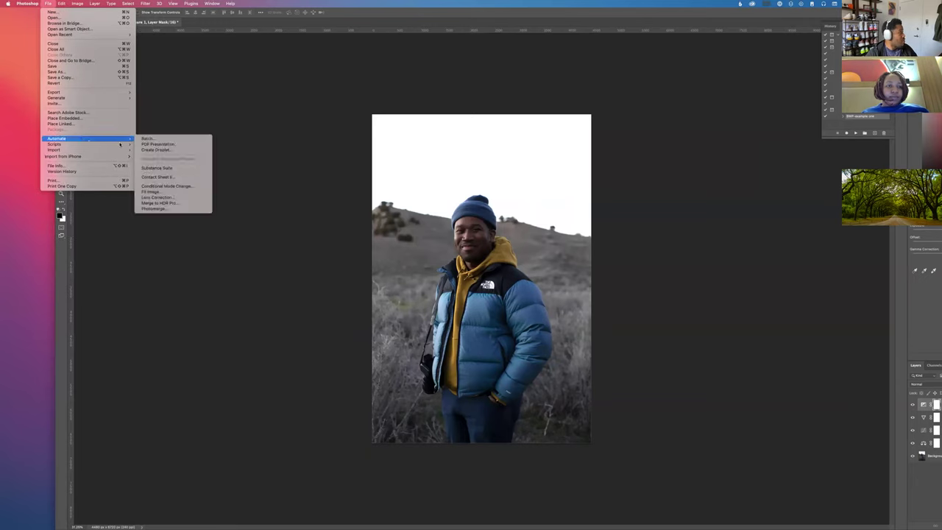
mouse_move(122, 144)
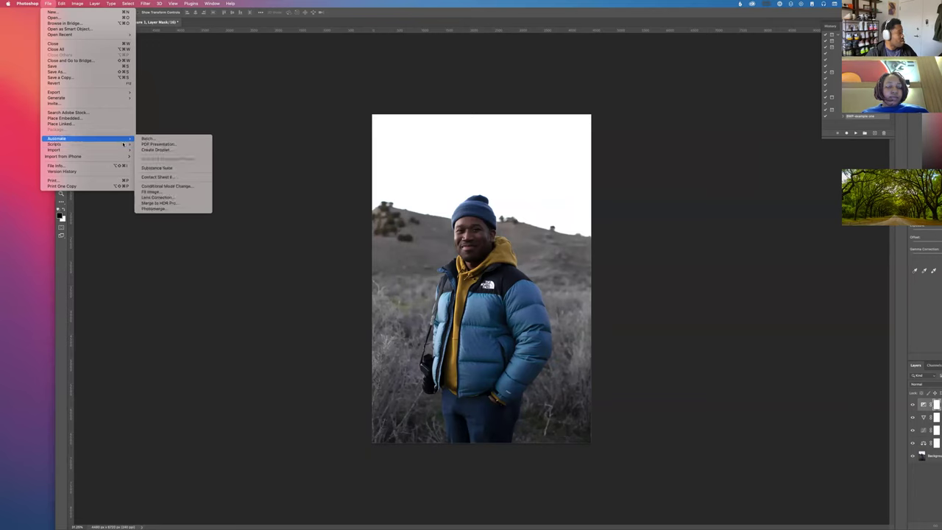
left_click(147, 138)
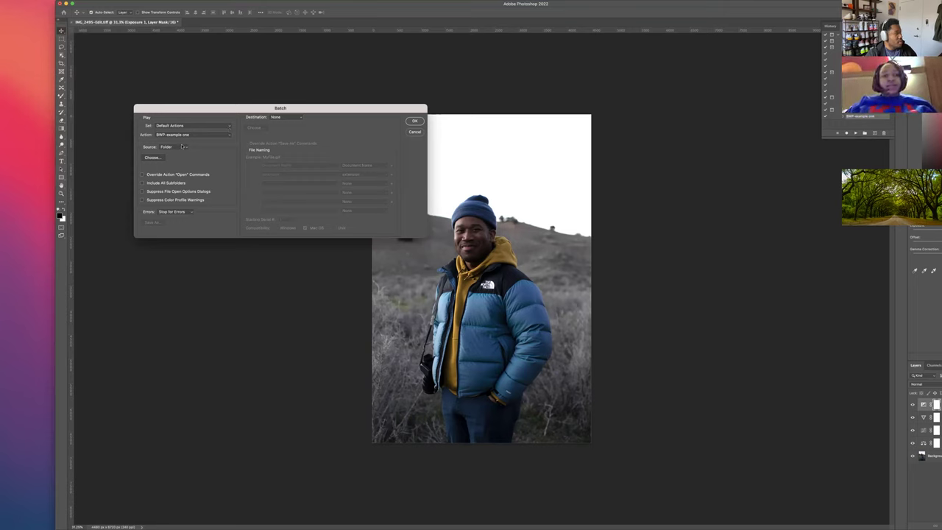
Set the batch source to the Desktop/outgoing/exported images/images folder
left_click(149, 158)
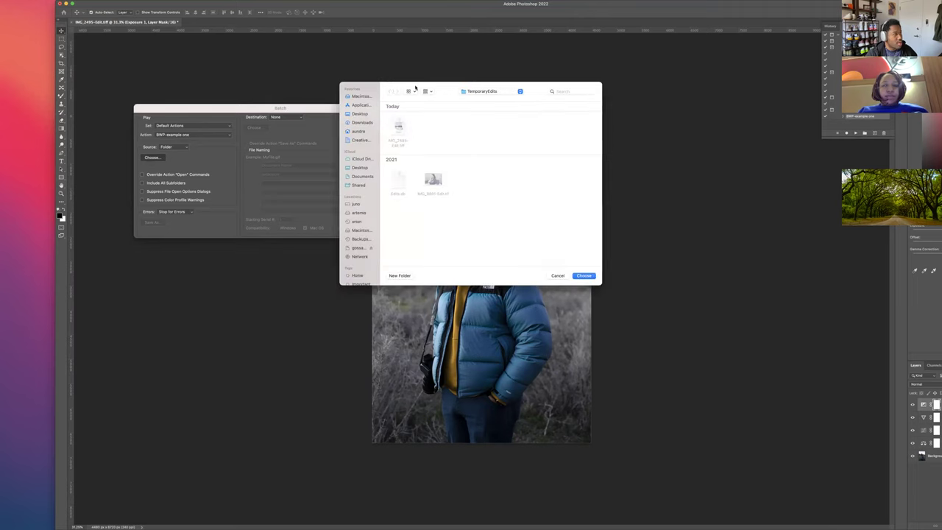
left_click_drag(438, 88, 245, 68)
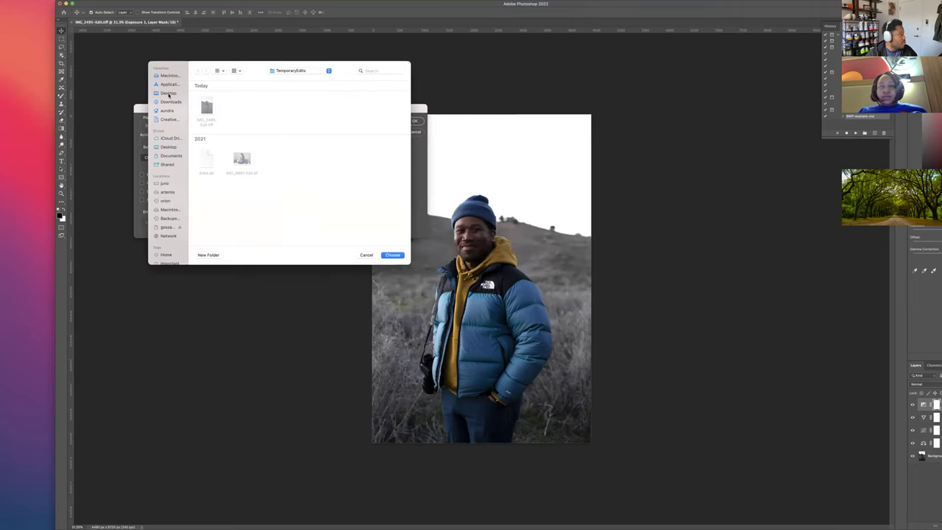
left_click(169, 93)
double_click(206, 160)
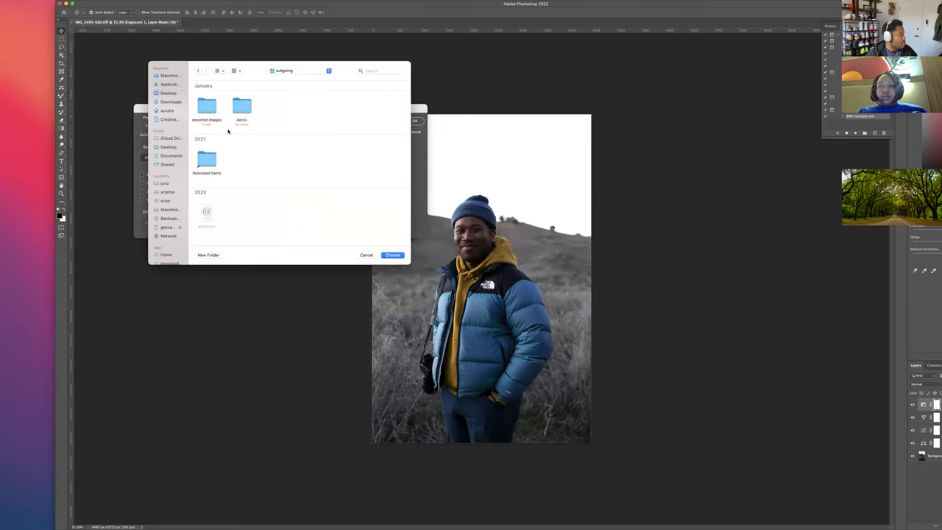
double_click(208, 109)
double_click(209, 108)
scroll(169, 162, "down", 3)
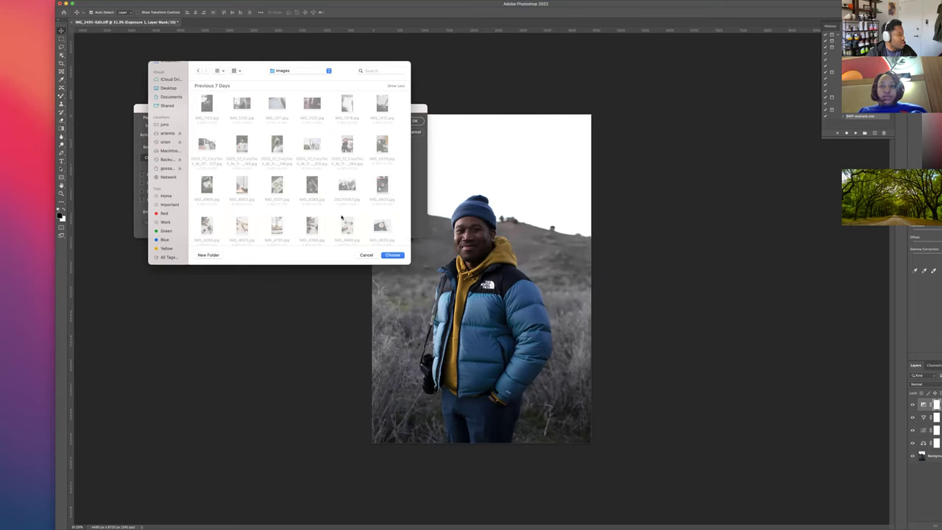
scroll(342, 217, "down", 3)
left_click(385, 254)
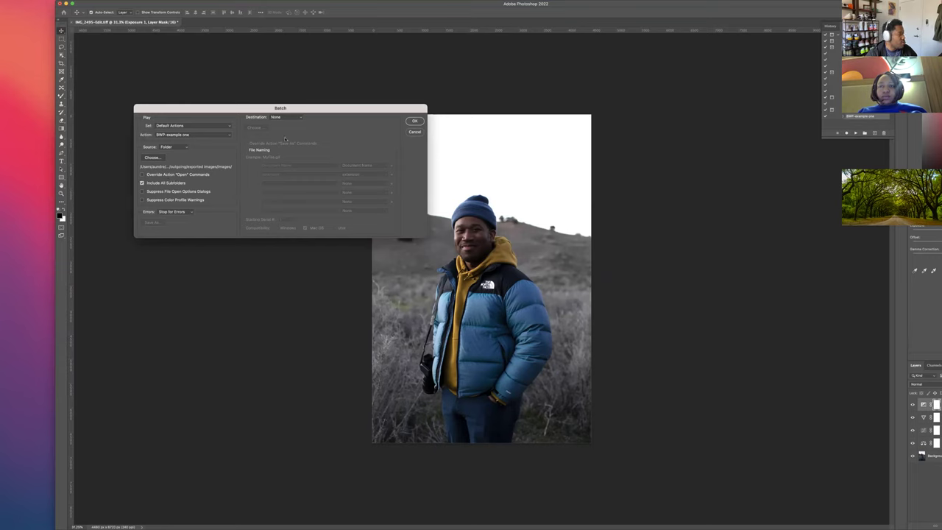
Set the destination to a new 'BWP example 1' folder inside exported images
left_click(292, 118)
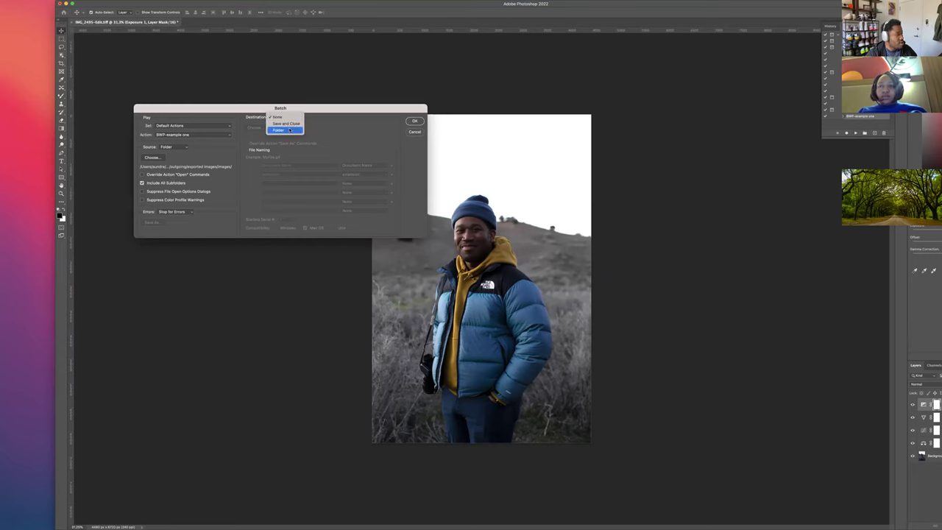
left_click(289, 130)
left_click(256, 127)
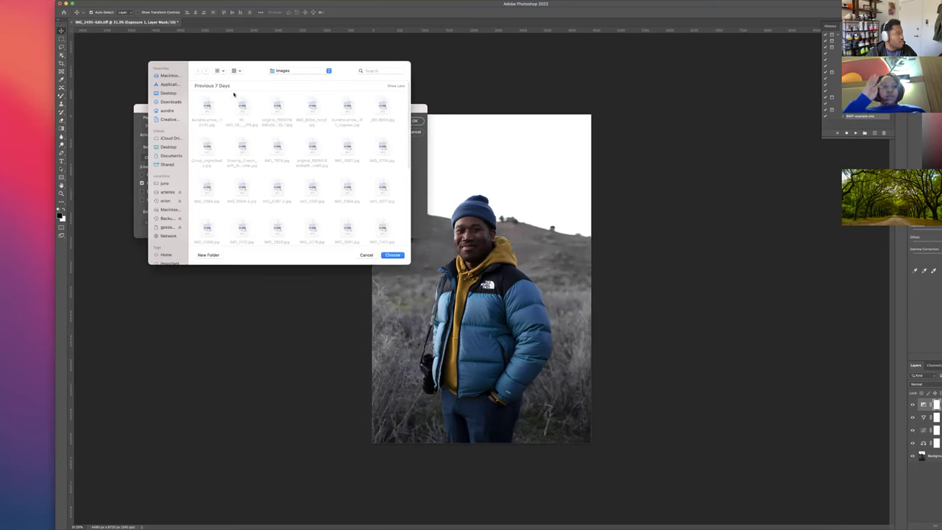
left_click(280, 71)
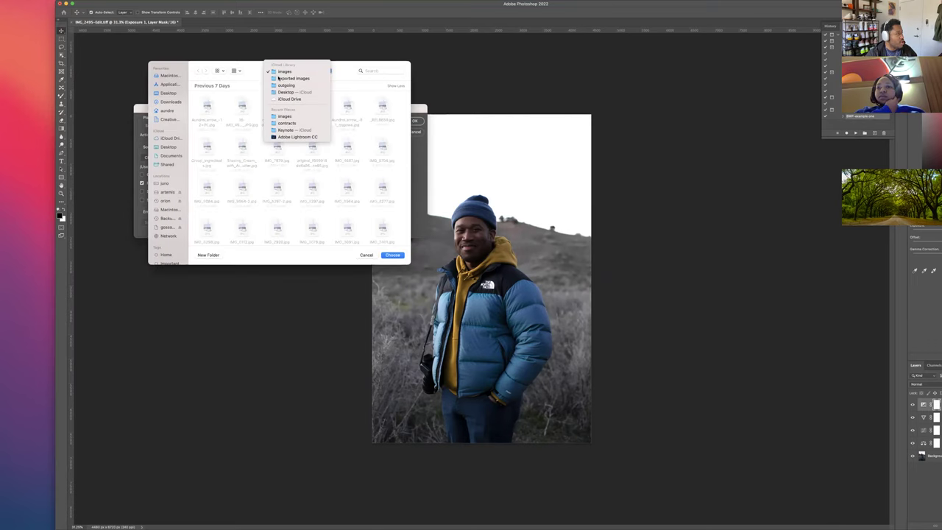
left_click(283, 79)
left_click(209, 254)
type("BWO")
type("P example")
key("Return")
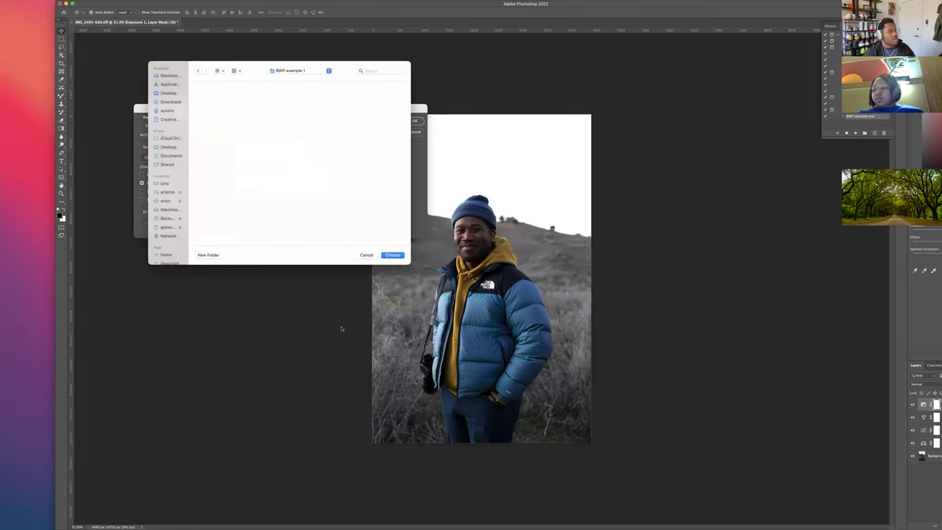
left_click(391, 255)
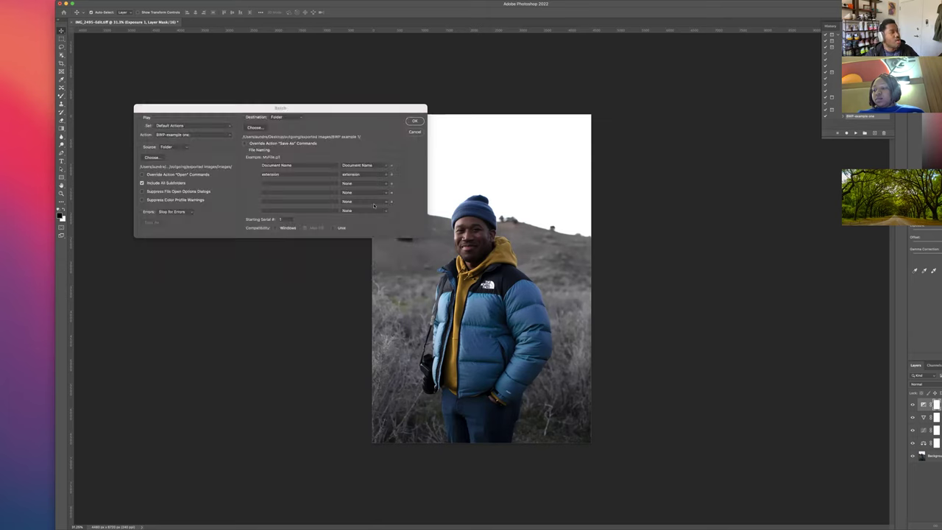
Add '-01' to the output file naming and start the batch run
left_click(296, 166)
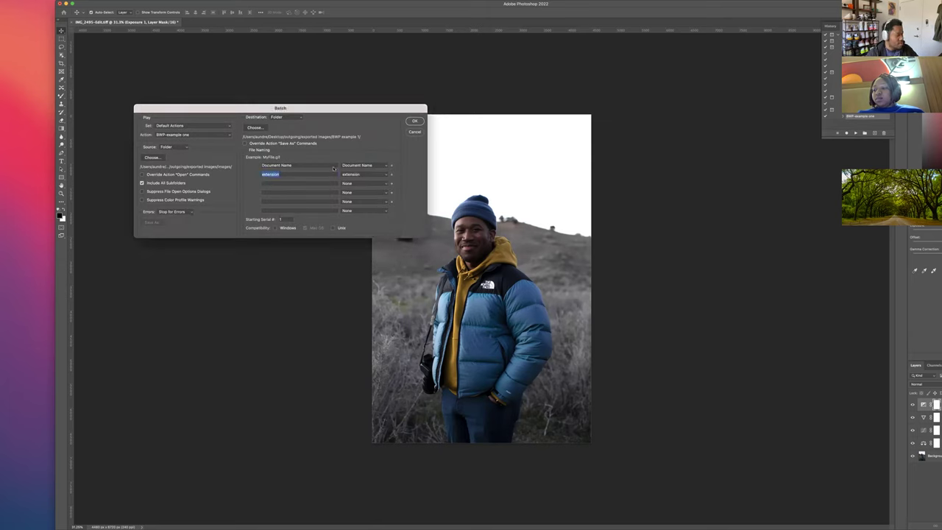
type("-01")
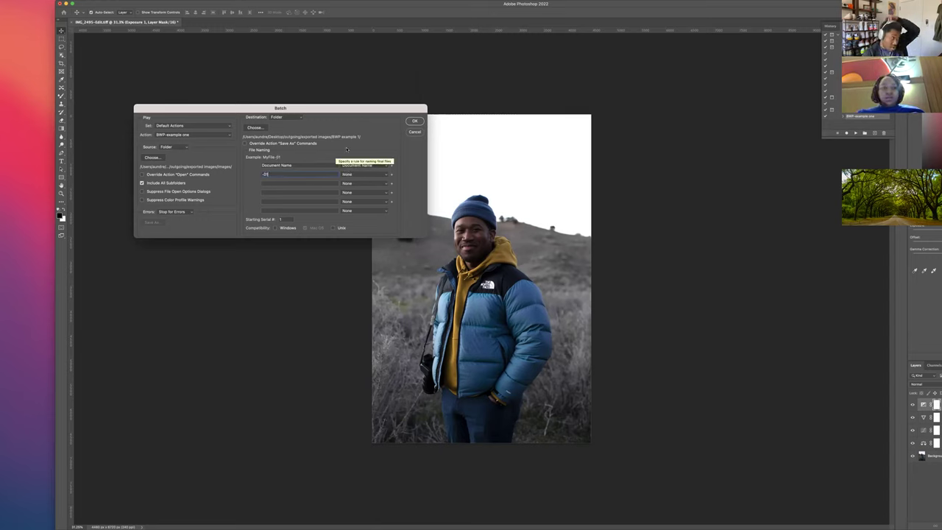
left_click(415, 121)
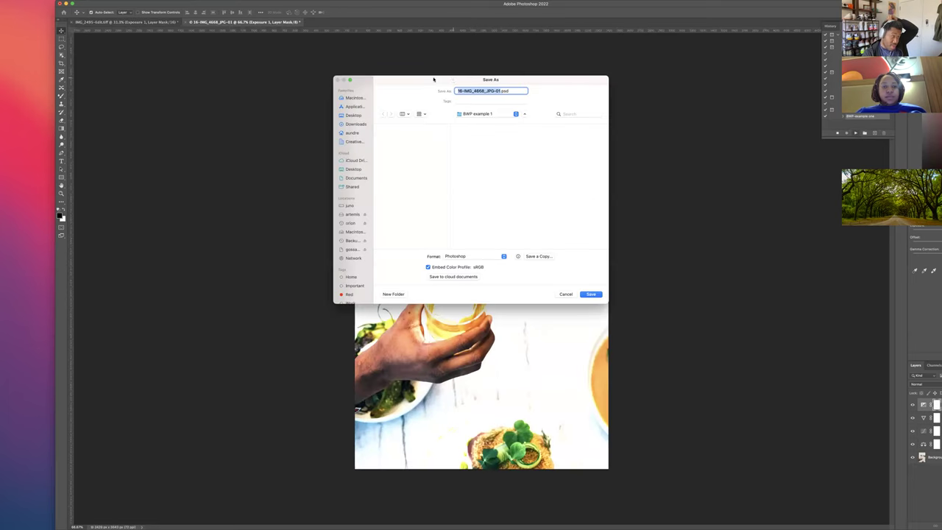
Keep the Photoshop format in Save As, then cancel the save and stop the batch
left_click_drag(434, 80, 296, 90)
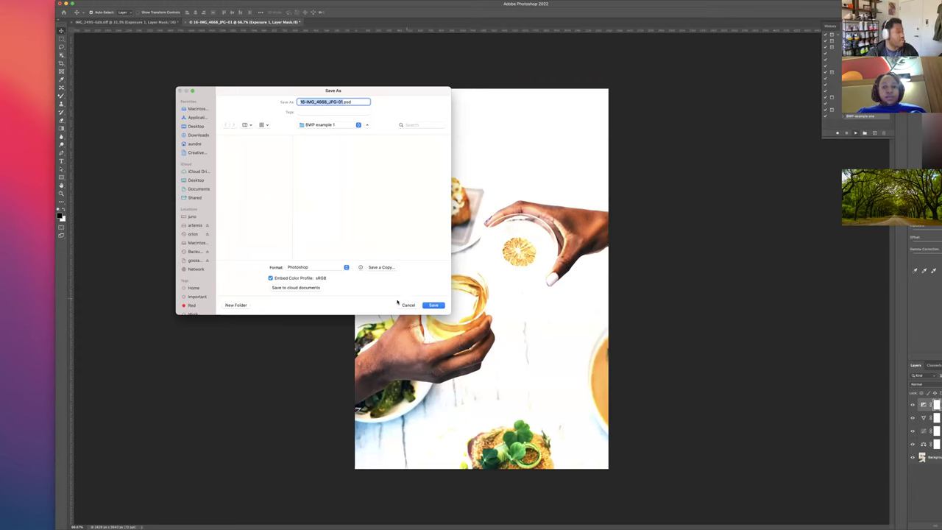
left_click(312, 267)
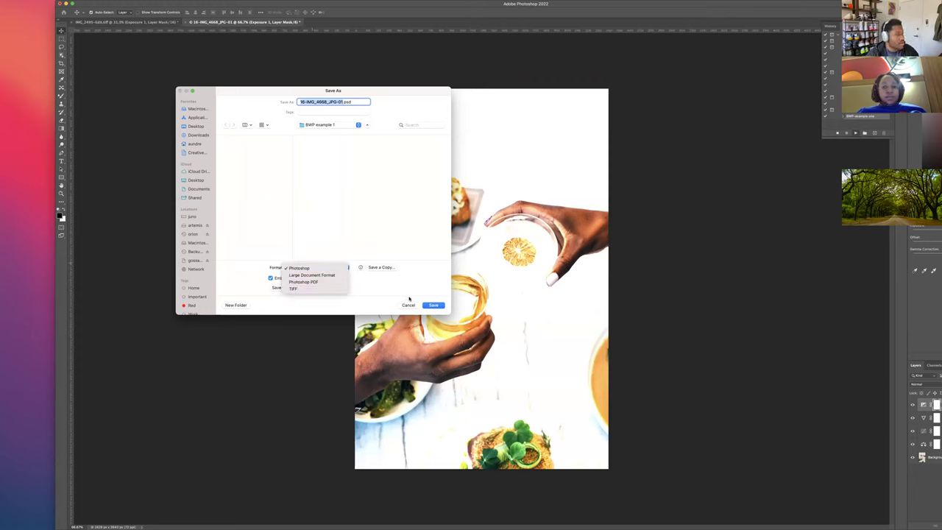
left_click(430, 305)
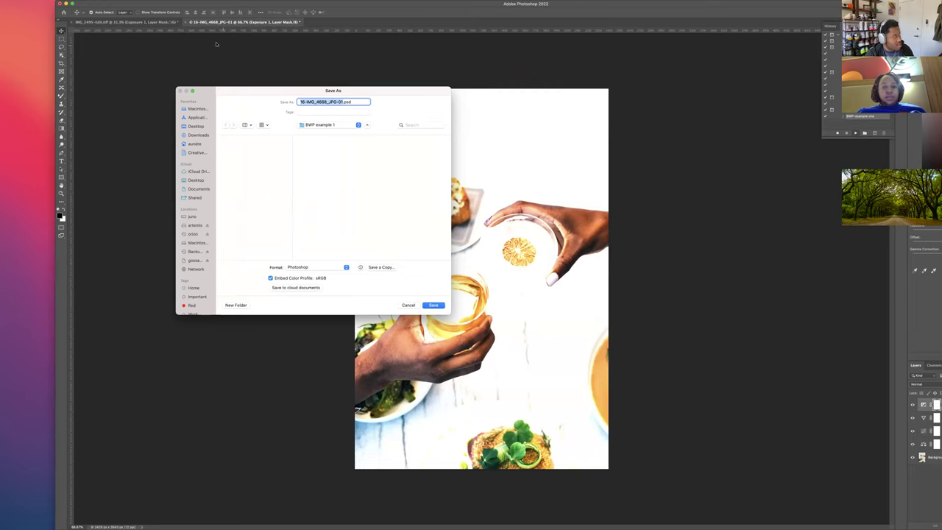
left_click_drag(291, 91, 170, 62)
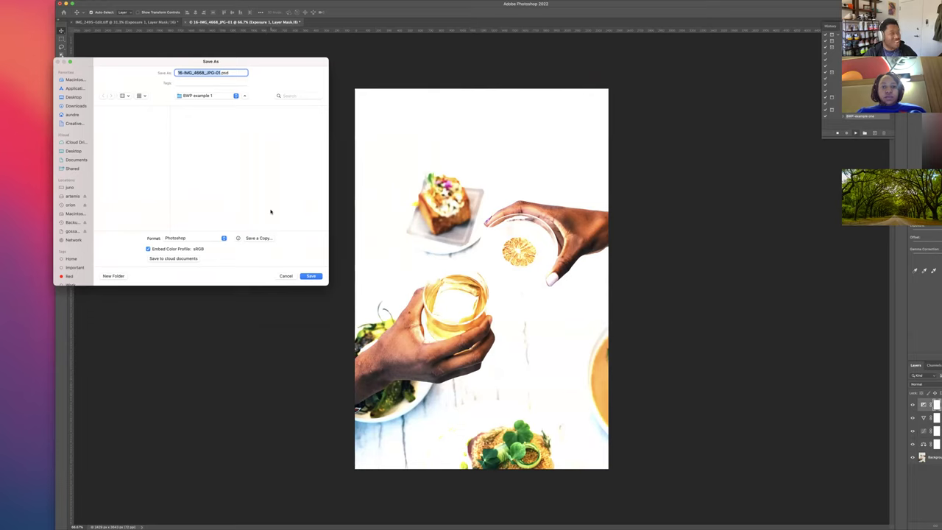
left_click(285, 276)
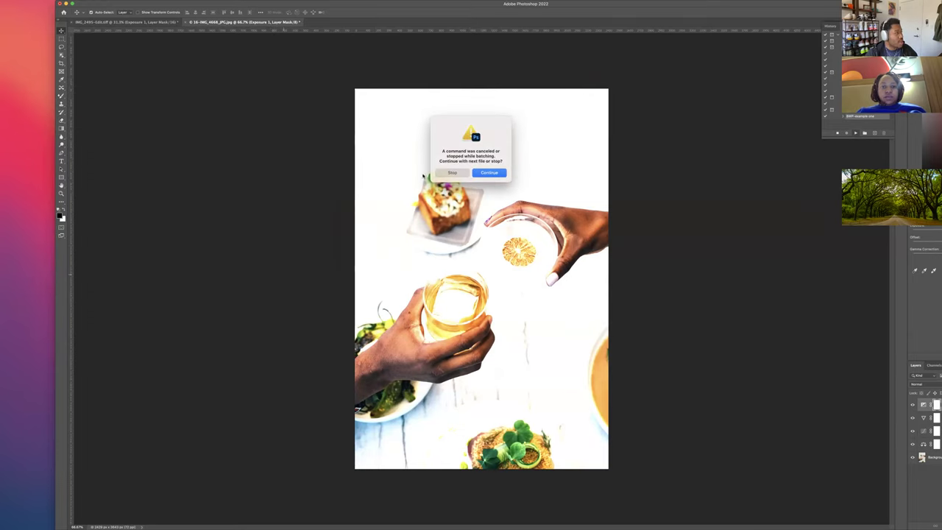
left_click(452, 173)
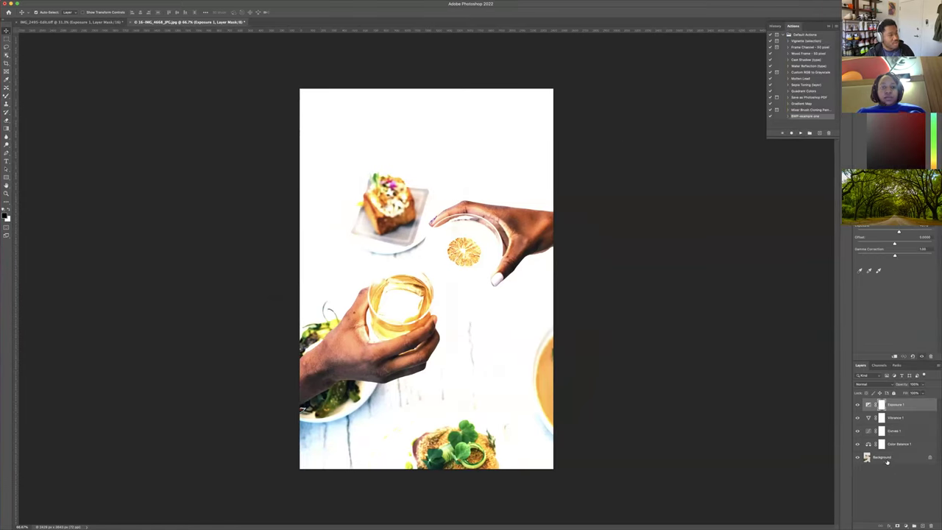
Hide the four adjustment layers, select Background, and quit Photoshop discarding the food photo's changes
left_click_drag(857, 405, 857, 445)
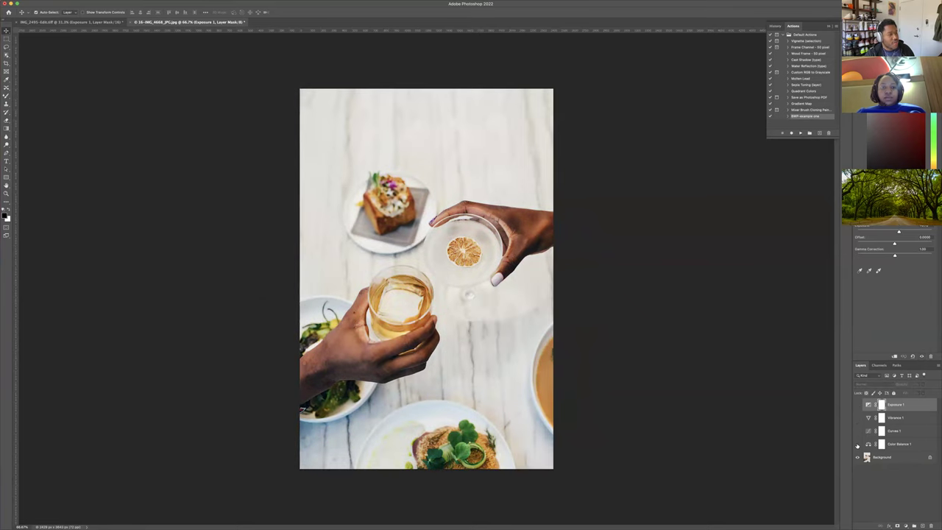
left_click(895, 458)
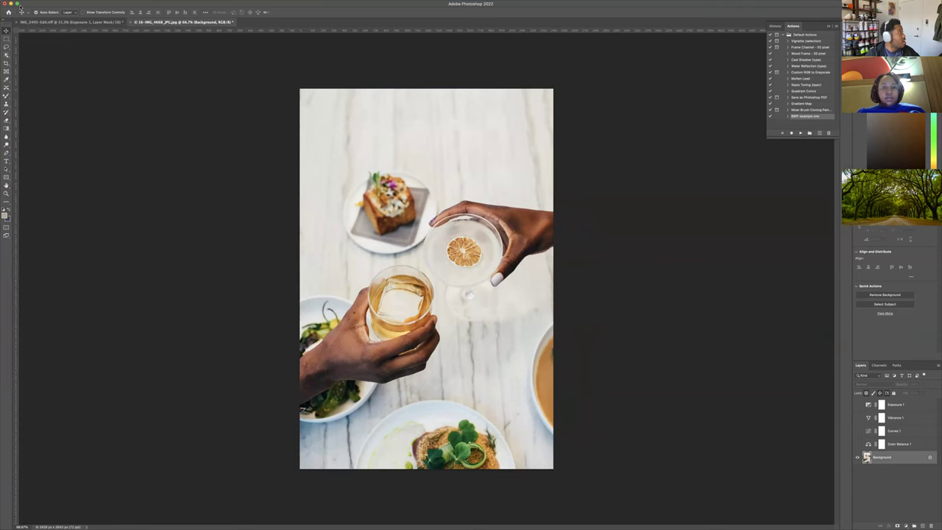
left_click(27, 4)
left_click(30, 71)
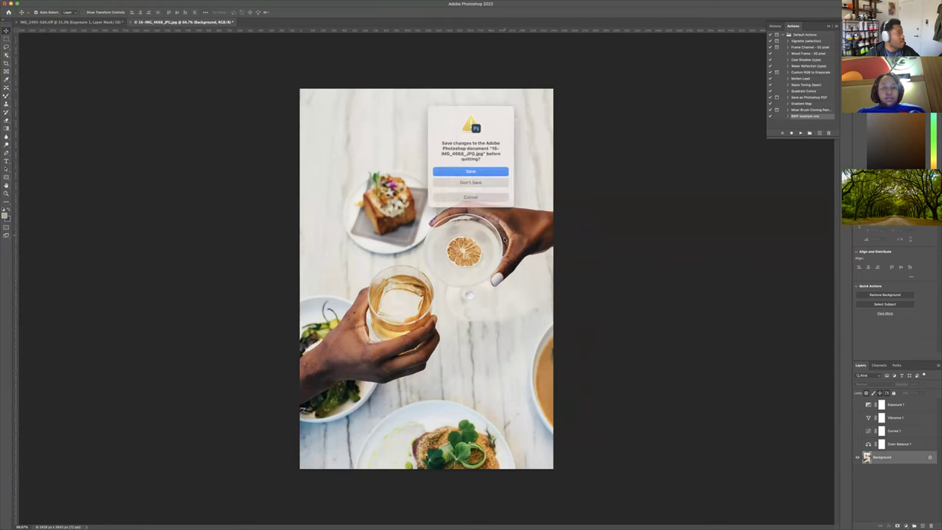
left_click(462, 180)
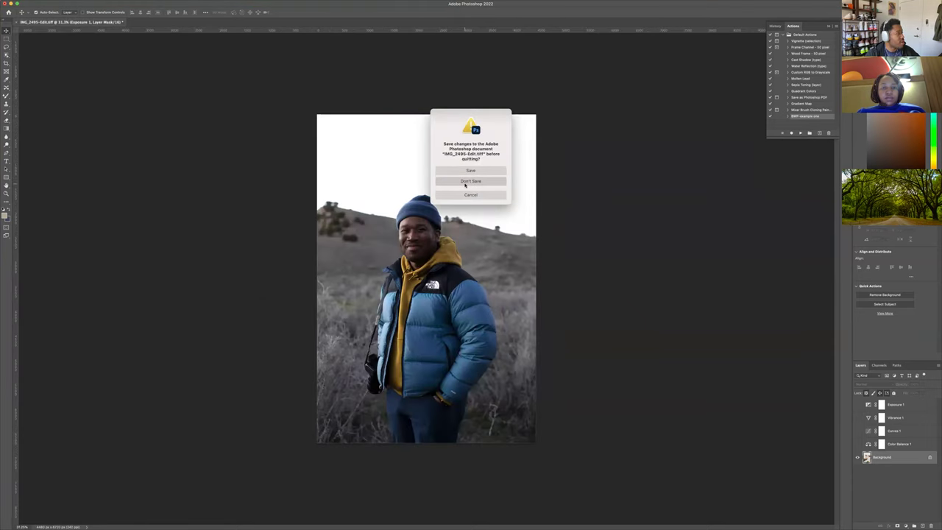
Discard the portrait's changes, return to full-screen Lightroom, and open the puffer-jacket portrait's Edit panel
left_click(483, 184)
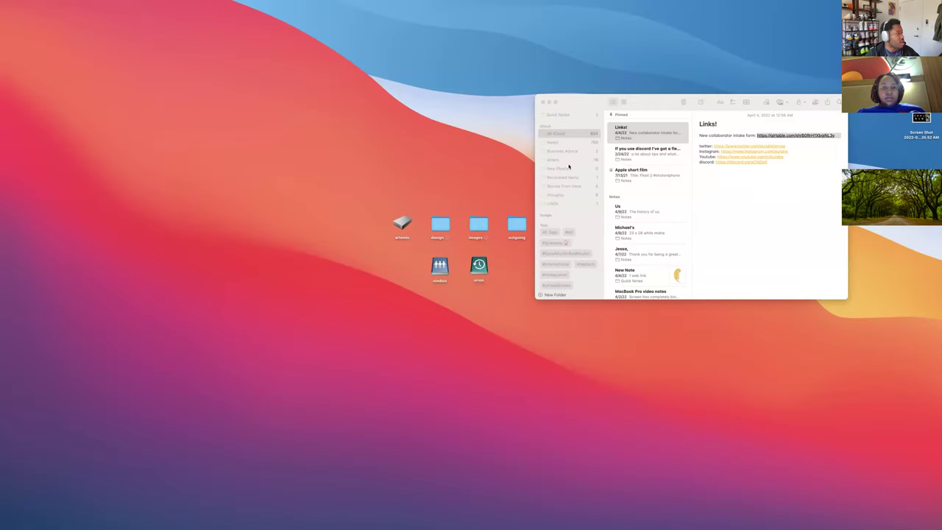
key("ctrl+Right")
key("ctrl+Right")
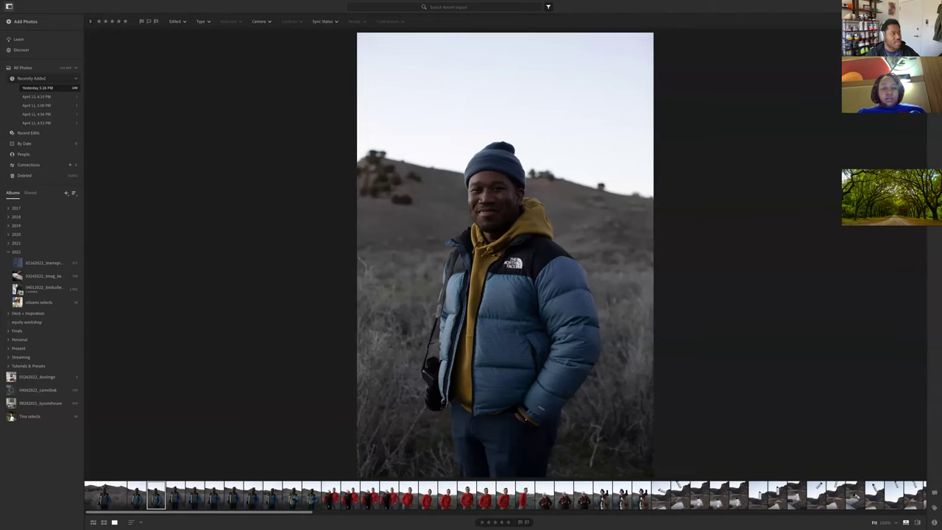
mouse_move(471, 1)
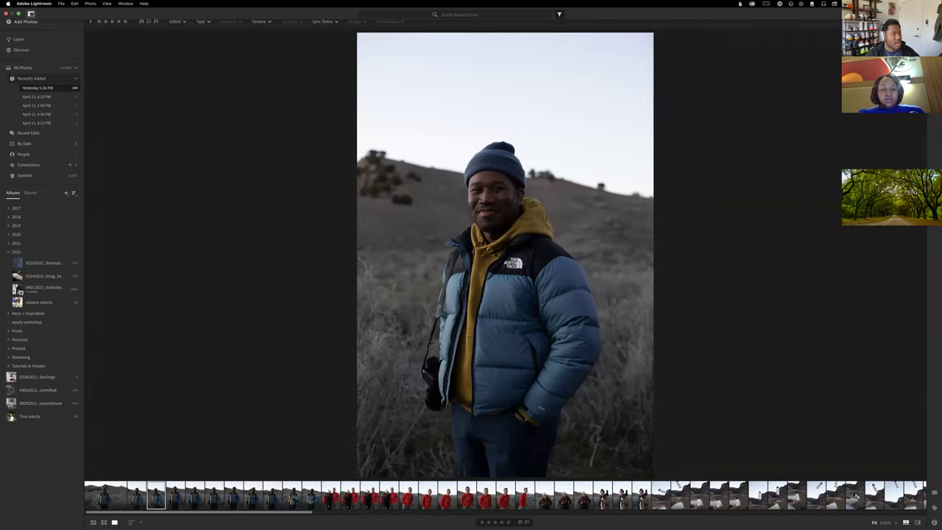
key("e")
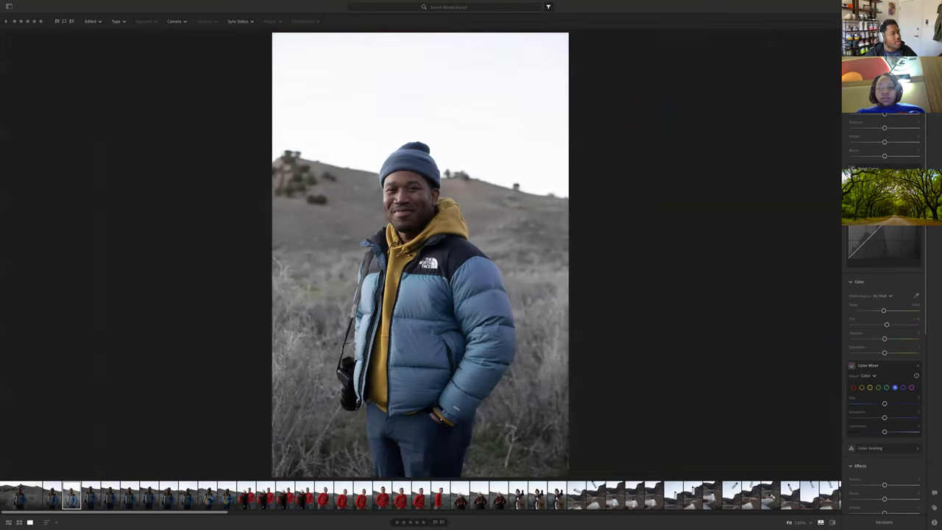
Pull down Highlights to darken the sky and adjust the tone curve's black point
left_click_drag(884, 114, 903, 126)
scroll(886, 138, "down", 2)
left_click_drag(863, 167, 875, 164)
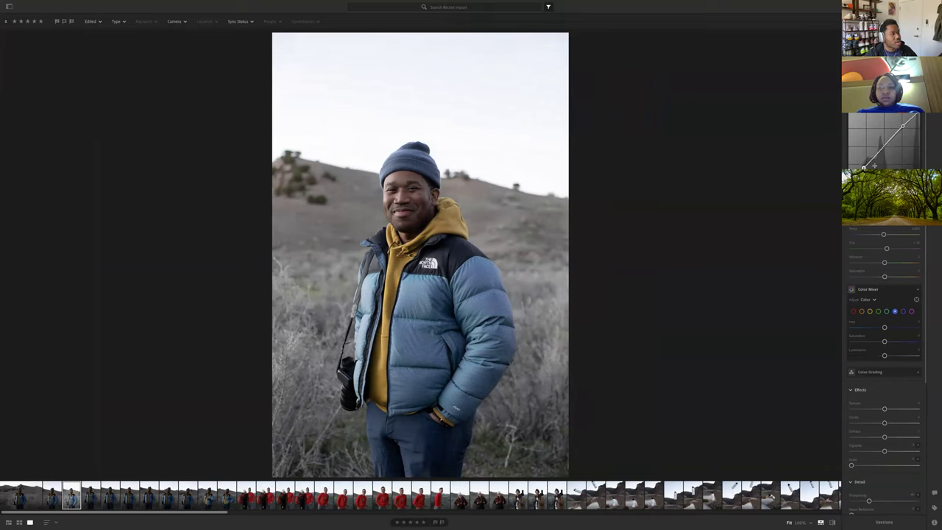
scroll(846, 154, "down", 3)
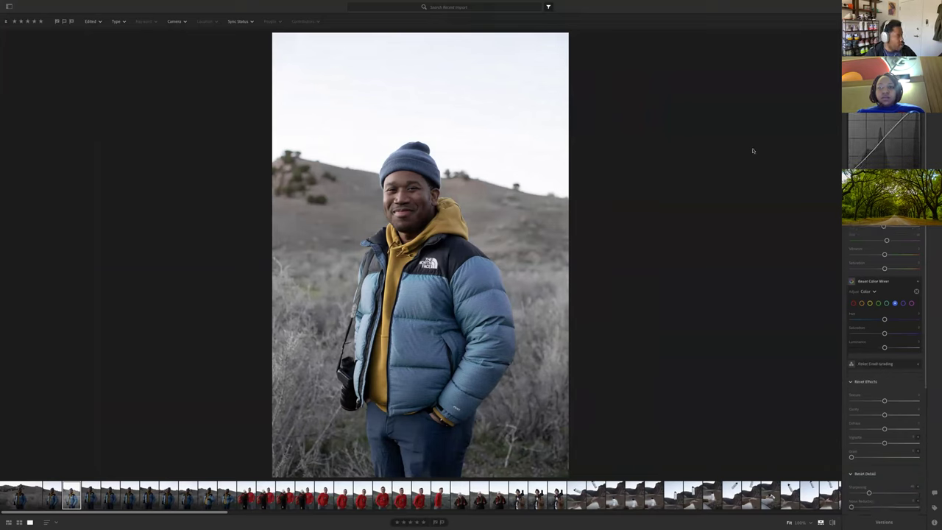
Compare the edit against the unedited original, return to the edited version, and close the Edit panel
key("alt")
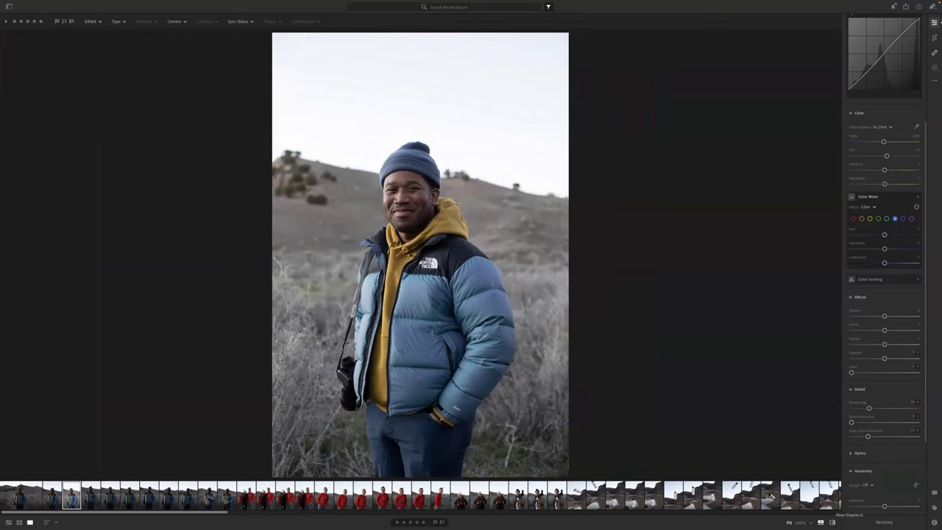
left_click(832, 522)
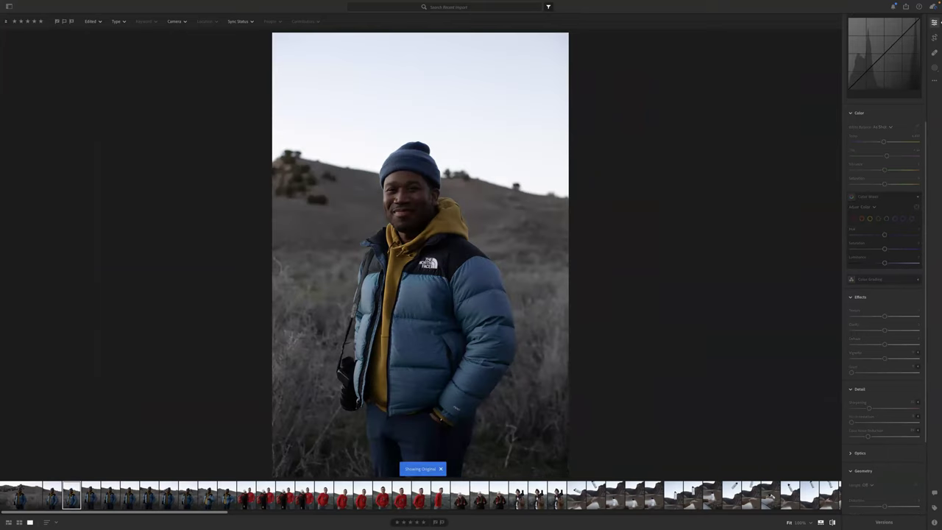
key("backslash")
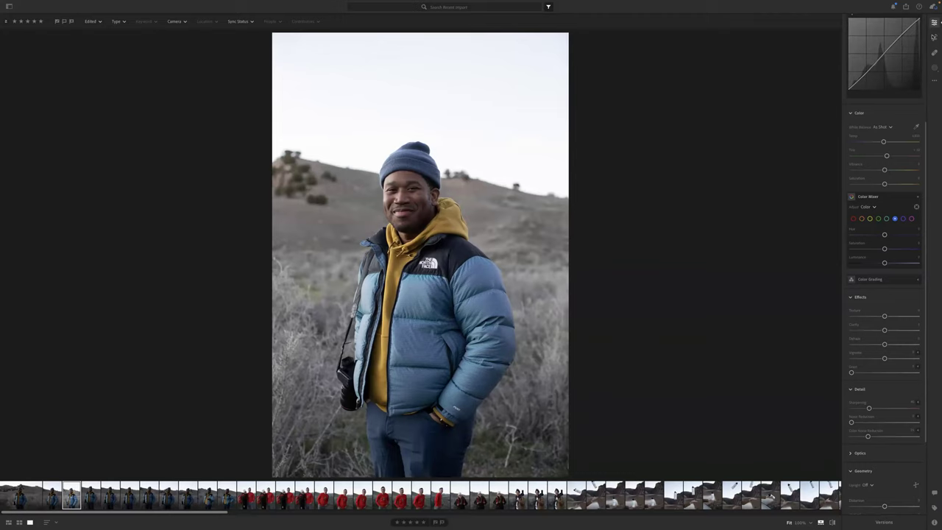
key("e")
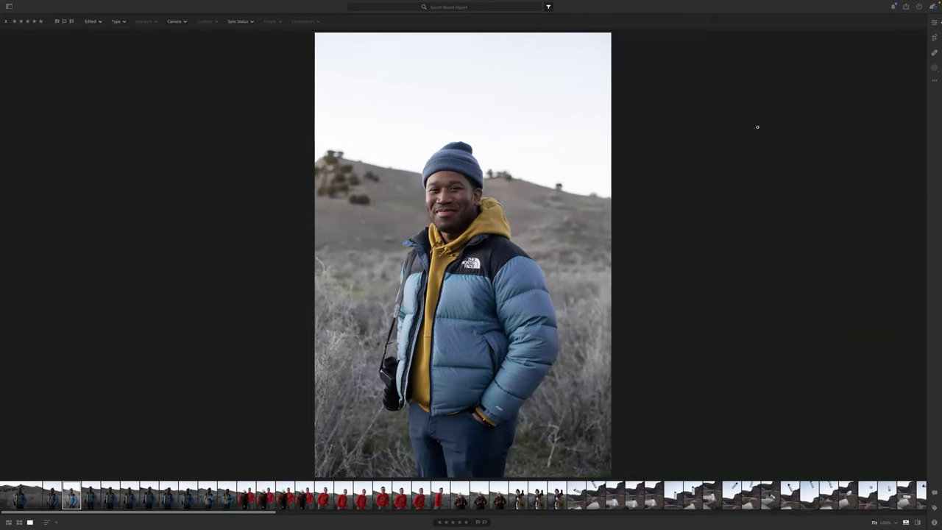
Copy the portrait's edit settings and paste them onto the first twelve photos of the shoot
key("ctrl+c")
key("ctrl+c")
left_click(36, 496)
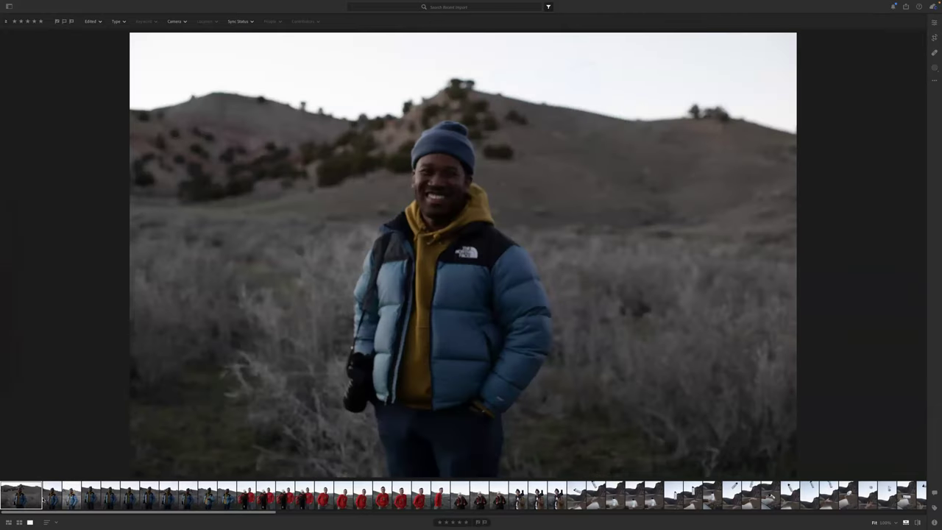
left_click(228, 497, "shift")
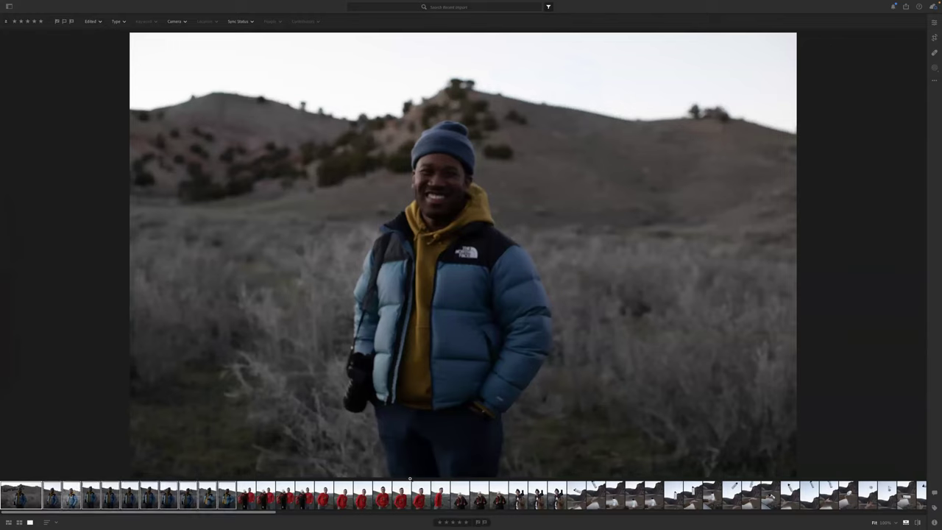
key("ctrl+v")
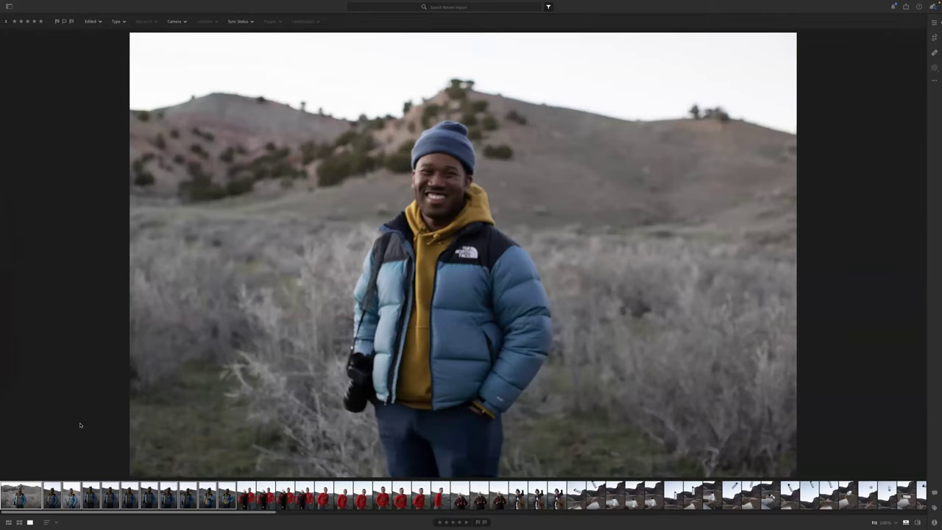
Step back and forth through the pasted portraits to review the applied edits
key("Right")
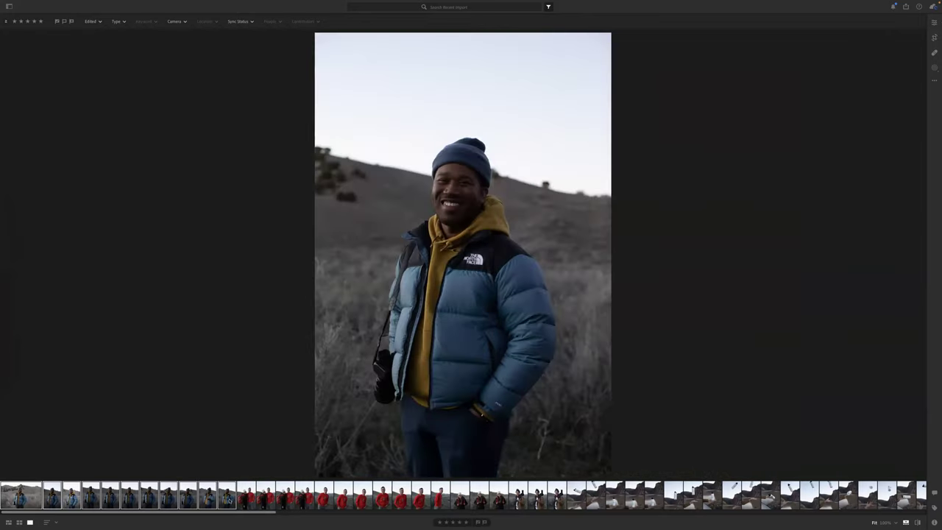
left_click(227, 496)
key("Left")
key("Left")
key("Left")
key("Left")
key("Left")
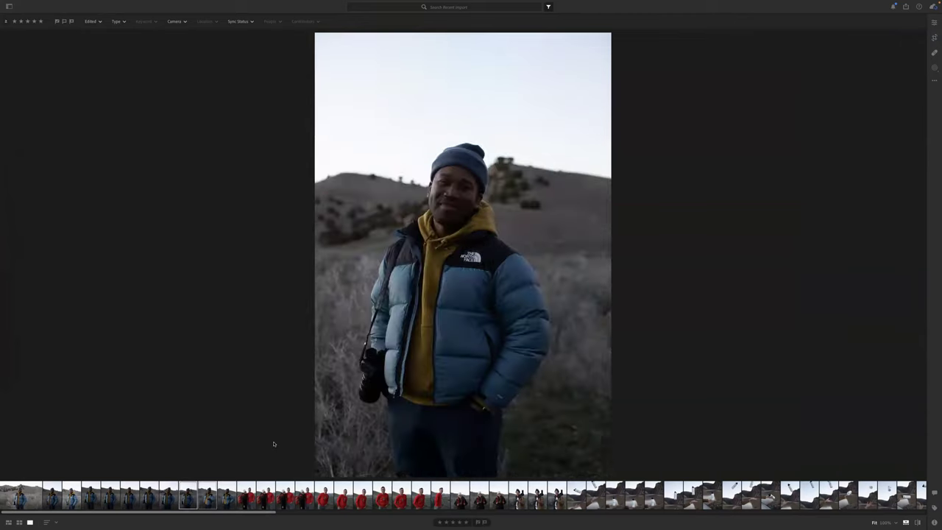
key("Left")
key("Left")
key("Left")
key("Left")
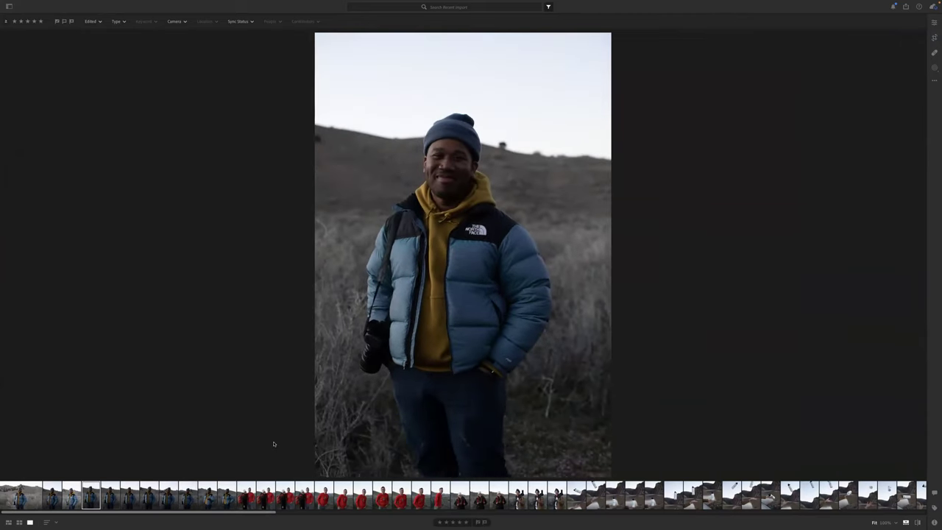
key("Left")
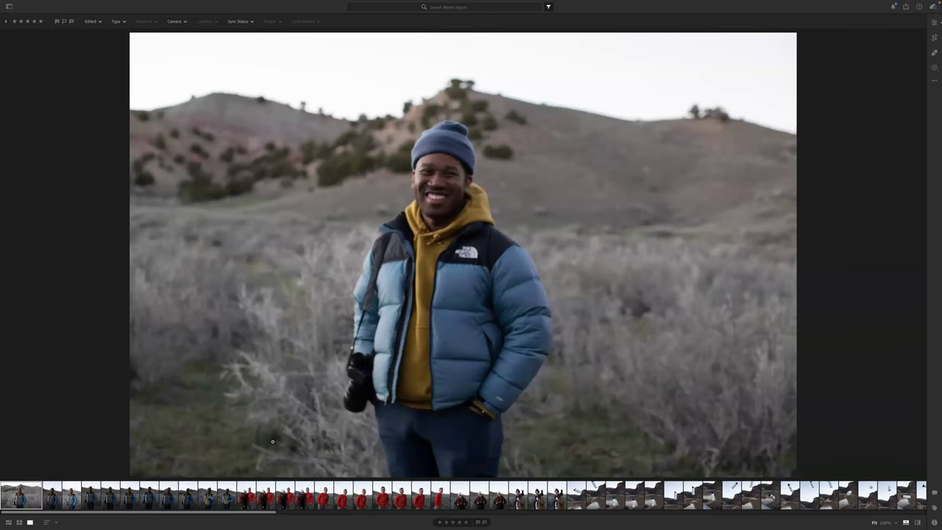
key("Right")
key("Right")
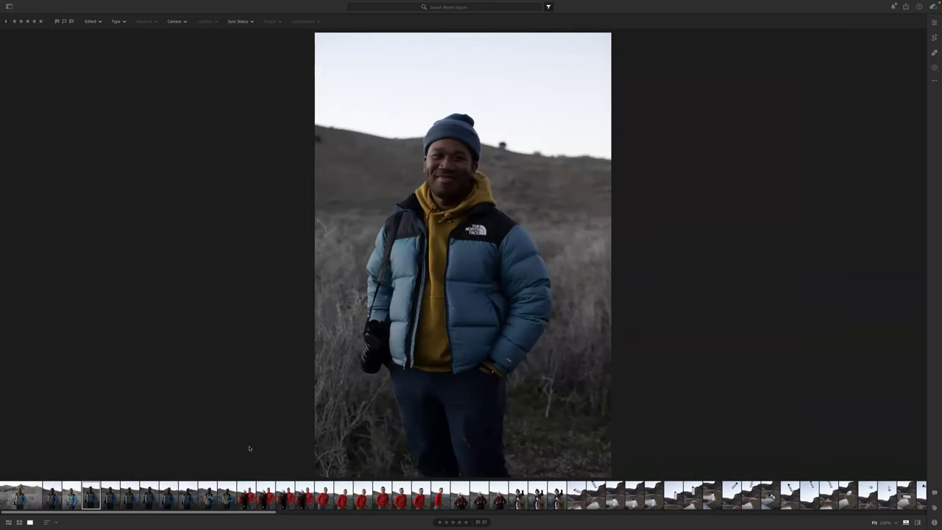
left_click(27, 21)
Move to another puffer-jacket portrait and bring up its export and share options
key("Right")
key("Right")
key("Right")
key("Right")
key("Right")
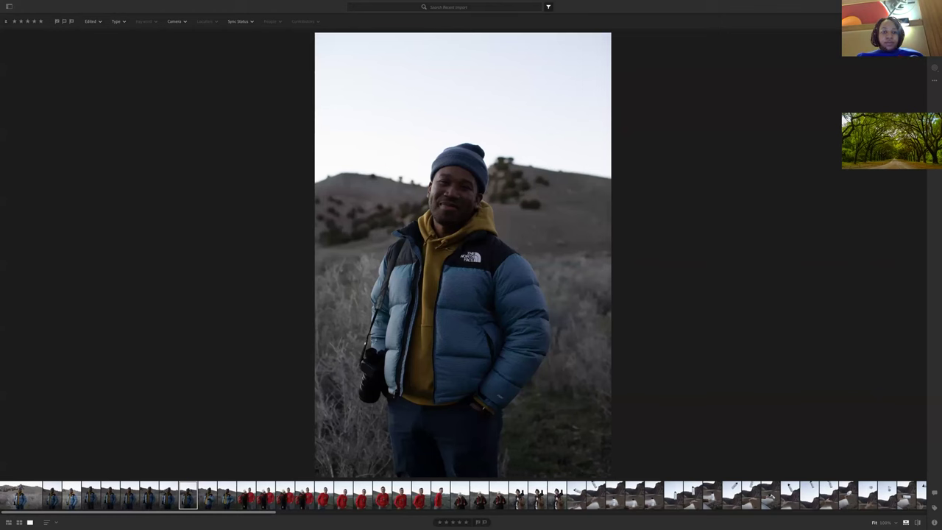
key("ctrl+shift+e")
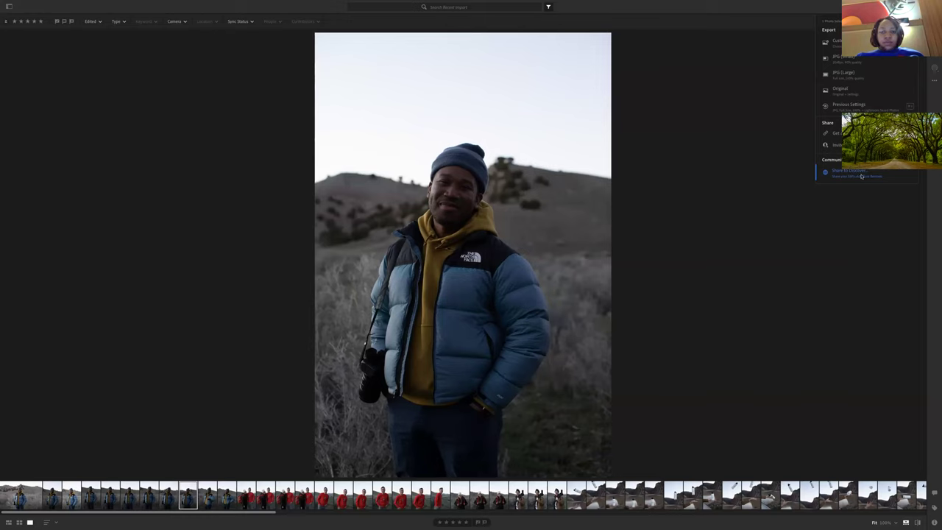
Dismiss the export options and reveal the My Photos albums list
left_click(824, 257)
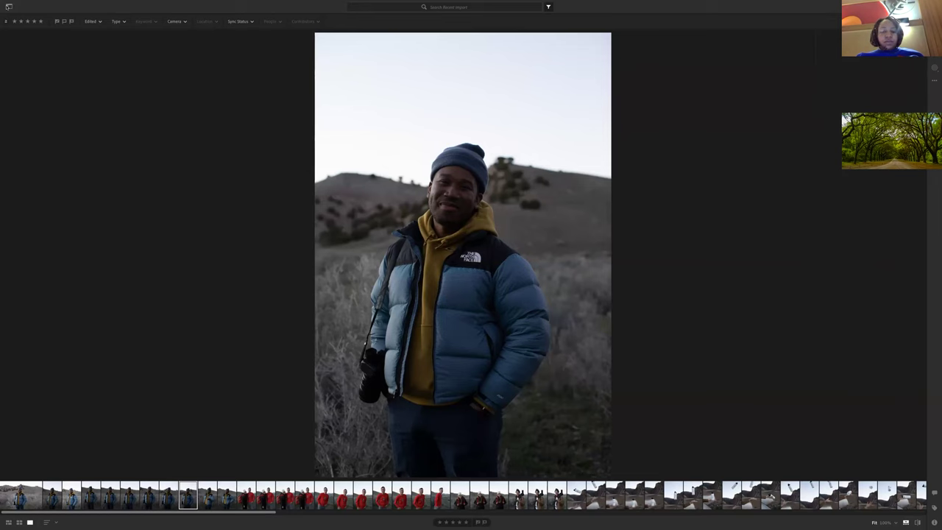
left_click(8, 6)
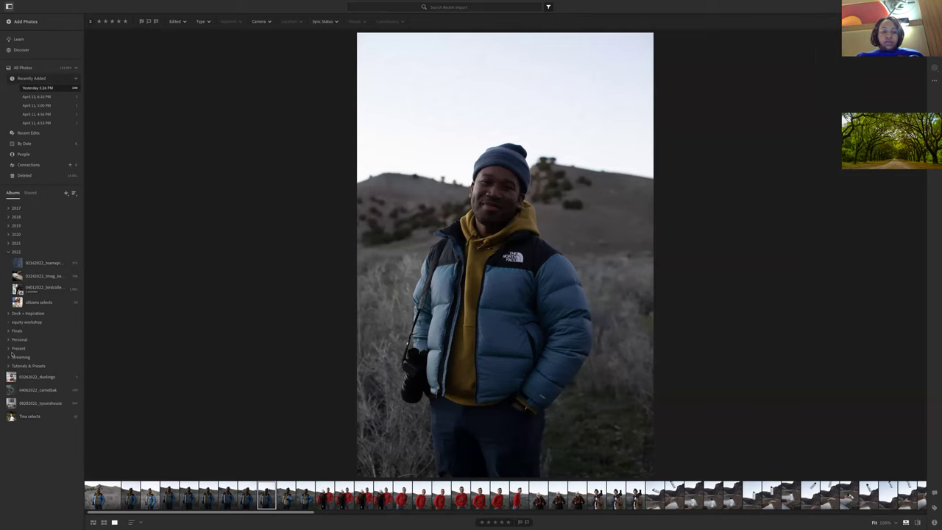
Open the 04012022_birdcollective album in grid view and display a photo large
left_click(47, 290)
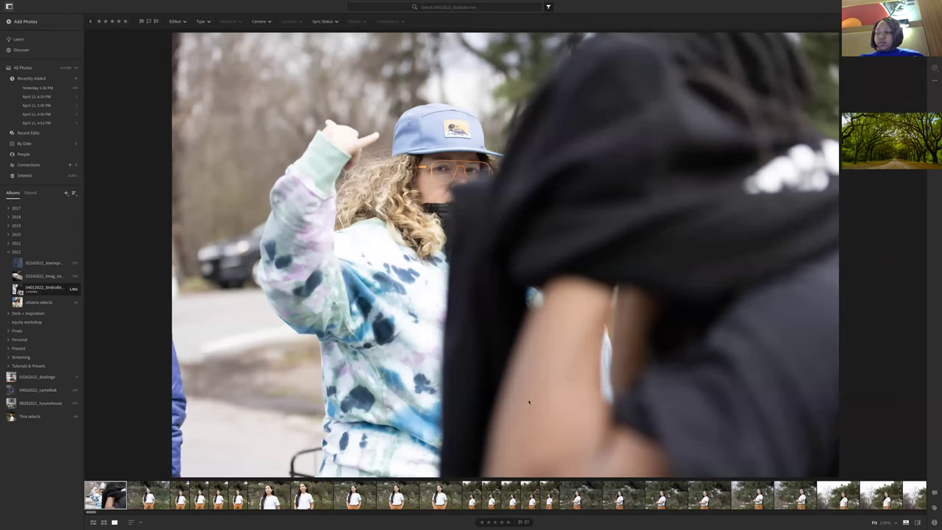
key("g")
scroll(304, 40, "down", 10)
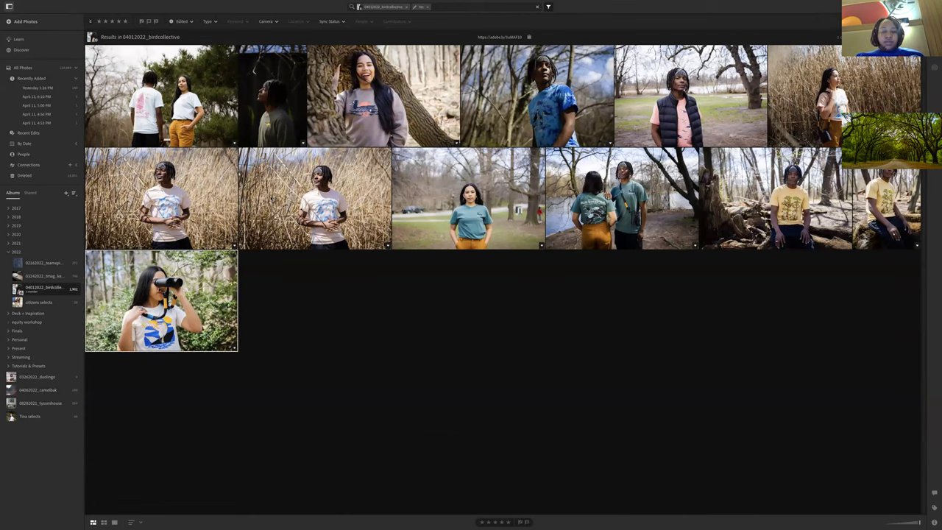
key("d")
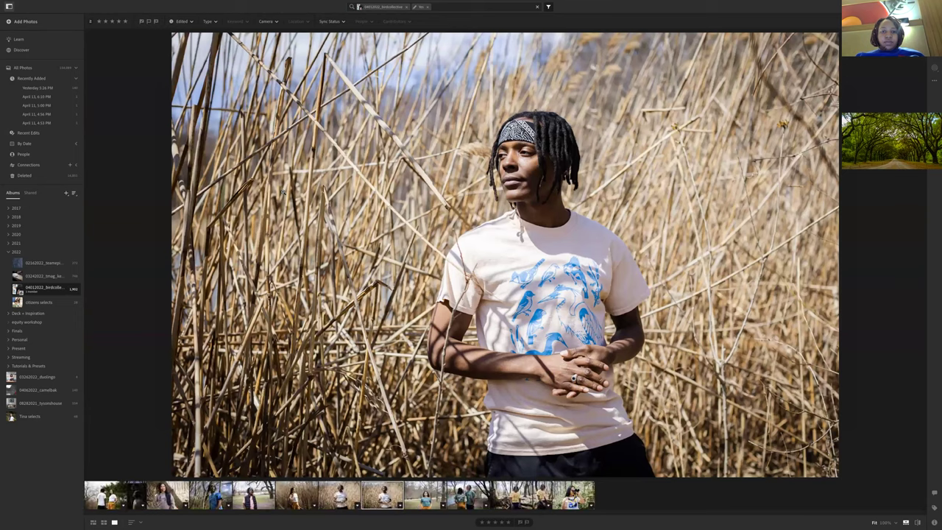
Step back through the album's photos, past the binoculars and reeds shots, to the profile portrait
key("Left")
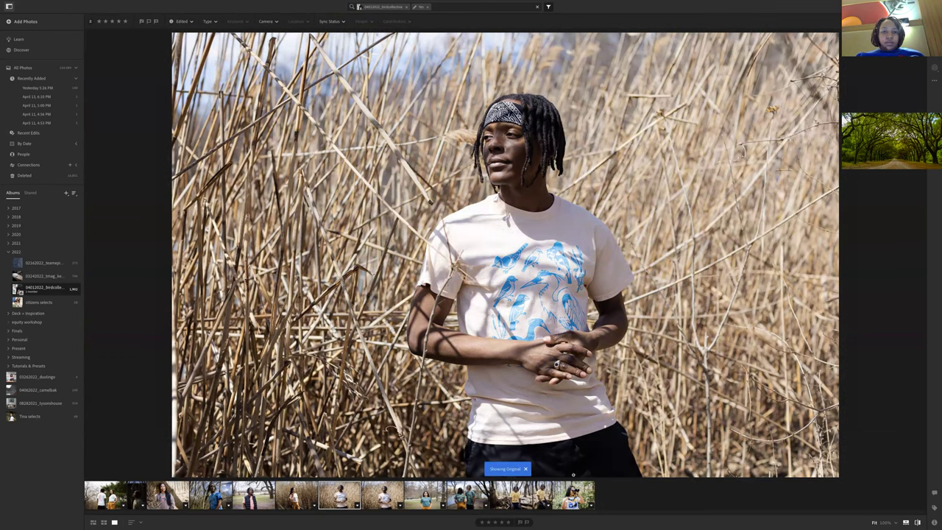
left_click(573, 495)
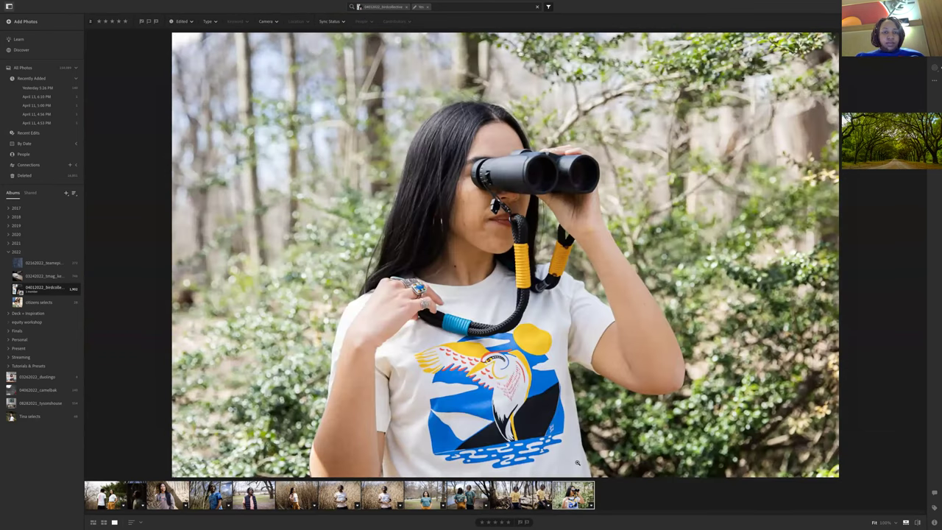
key("Left")
key("Left")
key("Left")
key("Left")
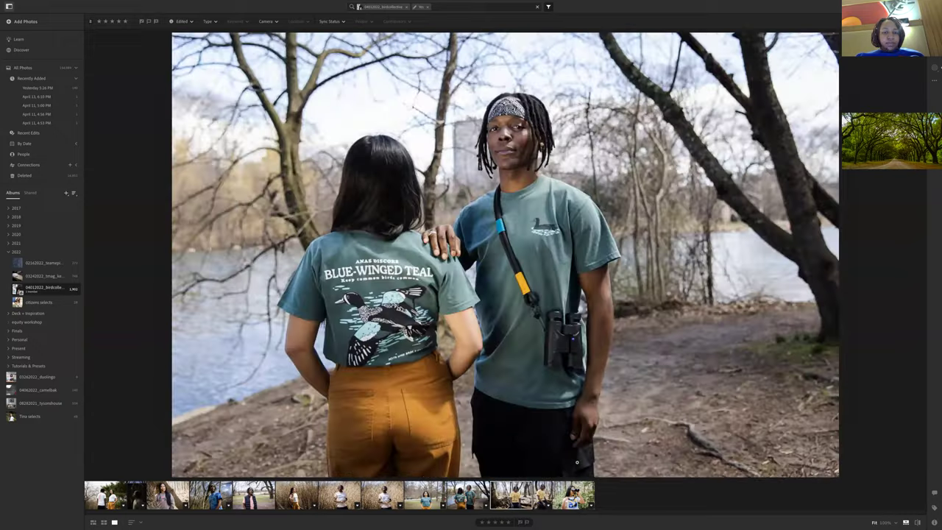
key("Left")
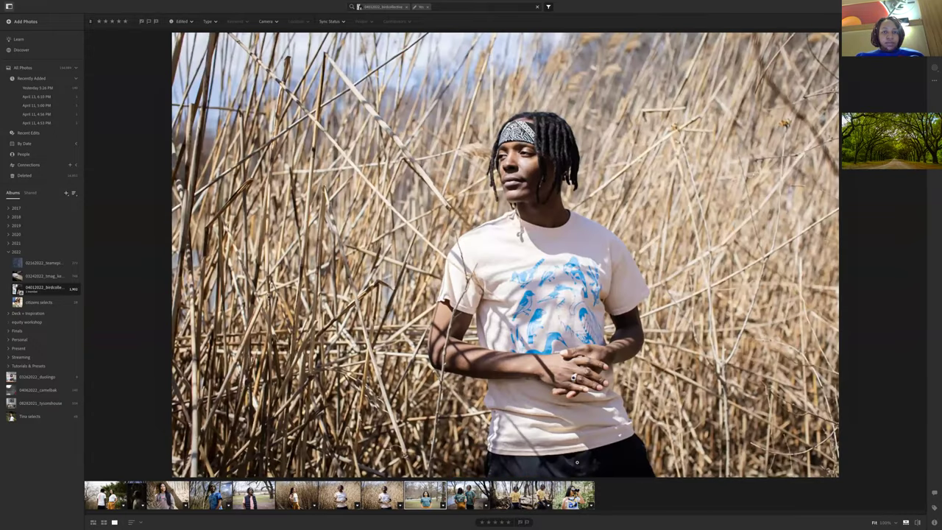
key("Left")
key("Left")
key("Left")
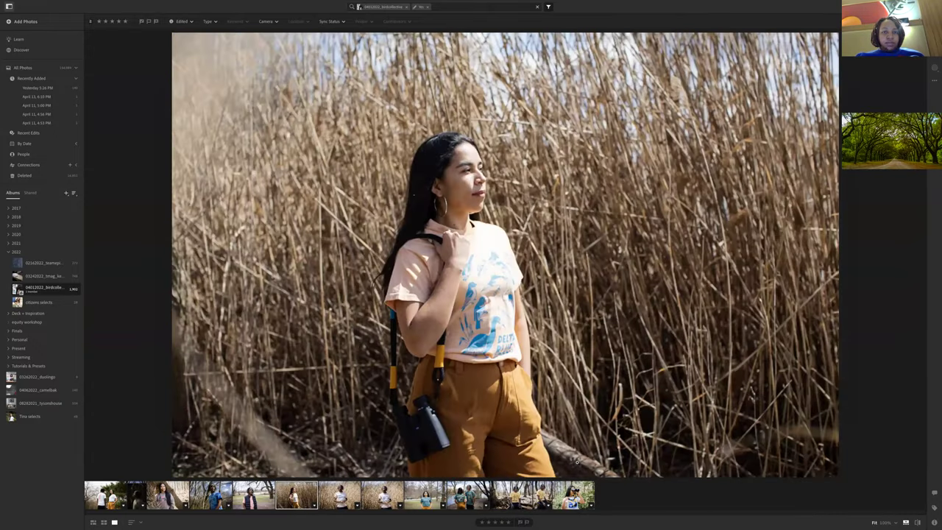
key("Left")
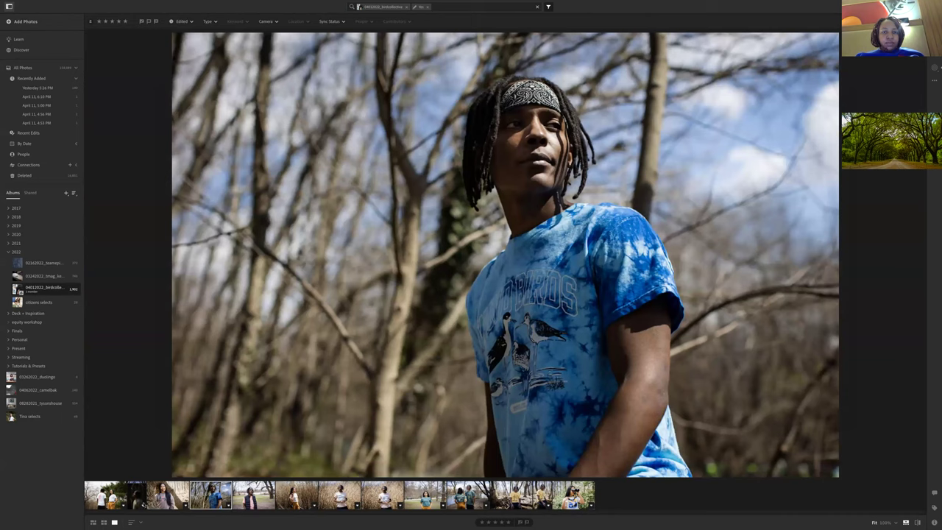
key("Left")
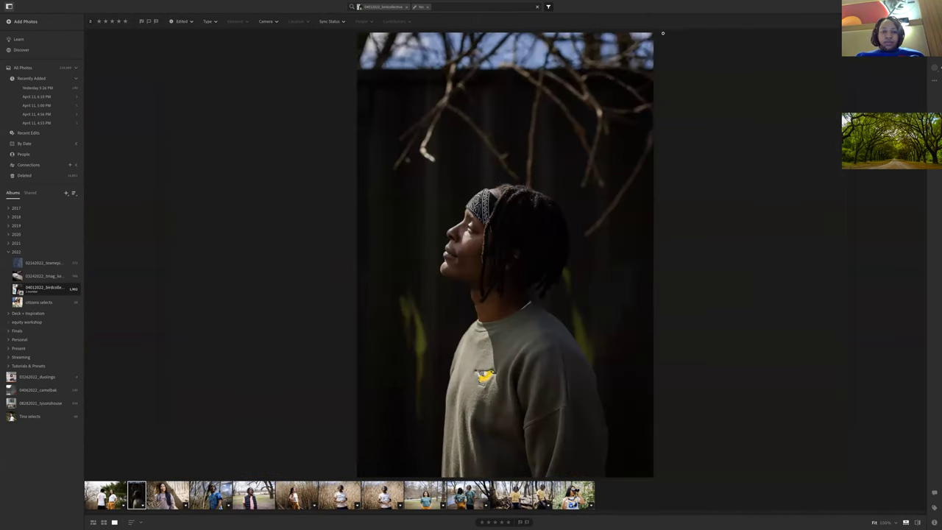
Show the Edit panel adjustments for the dark olive-sweatshirt profile portrait
mouse_move(619, 3)
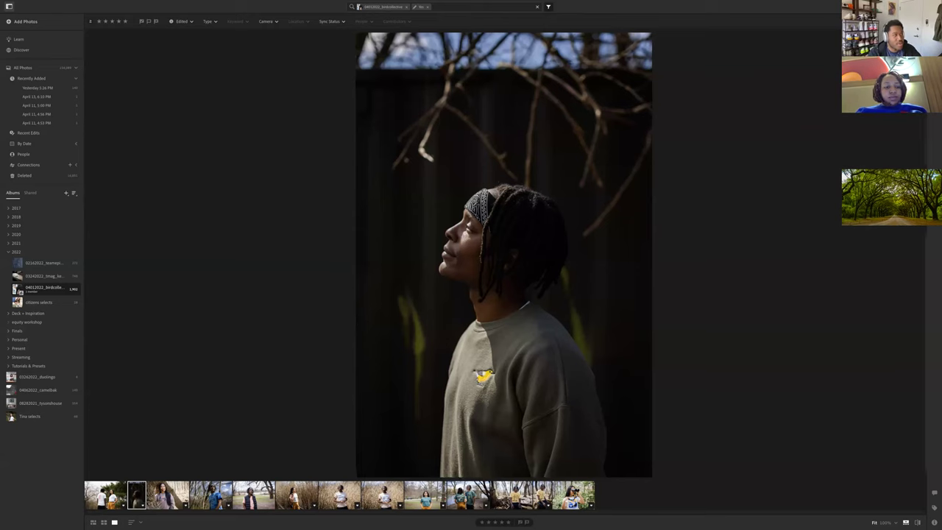
key("e")
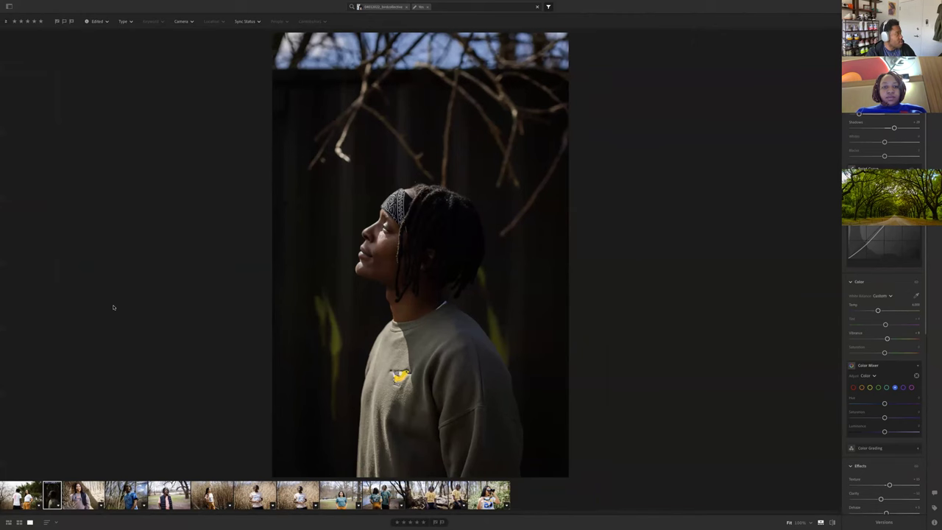
Return to the album grid and remove the Yes tag to clear the search
left_click(407, 11)
left_click(427, 6)
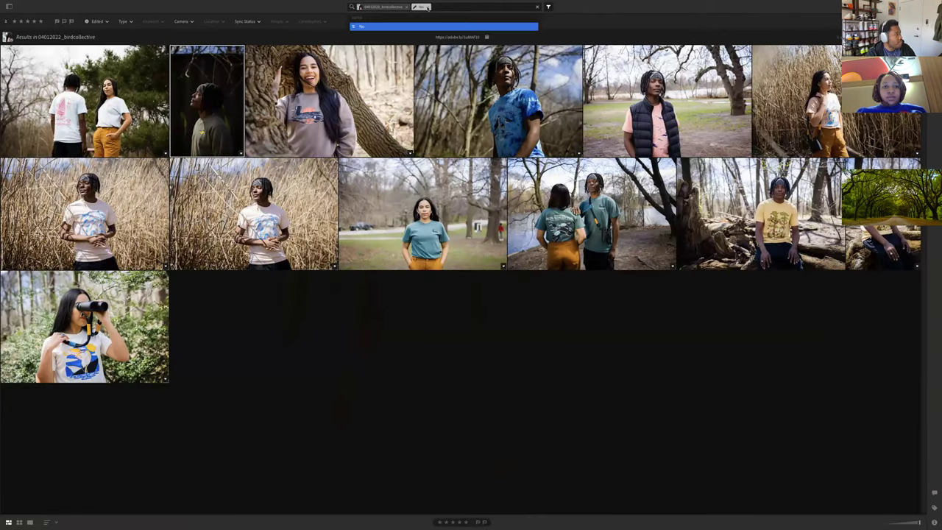
left_click(537, 6)
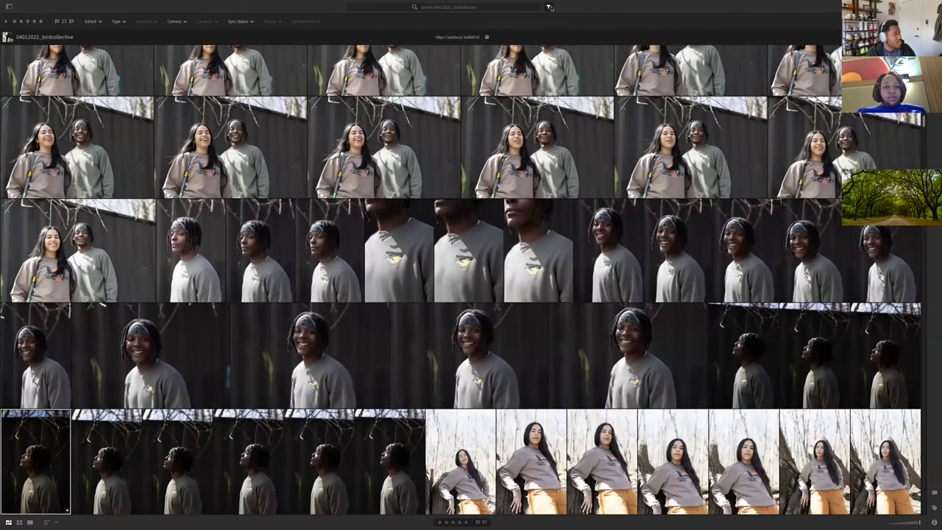
Filter the album by Edited status and open the binoculars portrait at full size
left_click(548, 6)
left_click(94, 21)
left_click(94, 43)
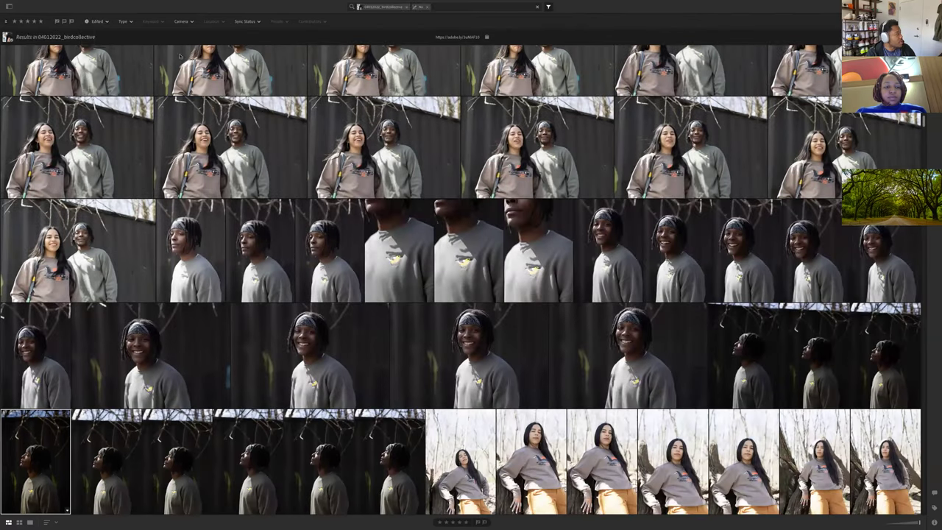
scroll(482, 326, "down", 5)
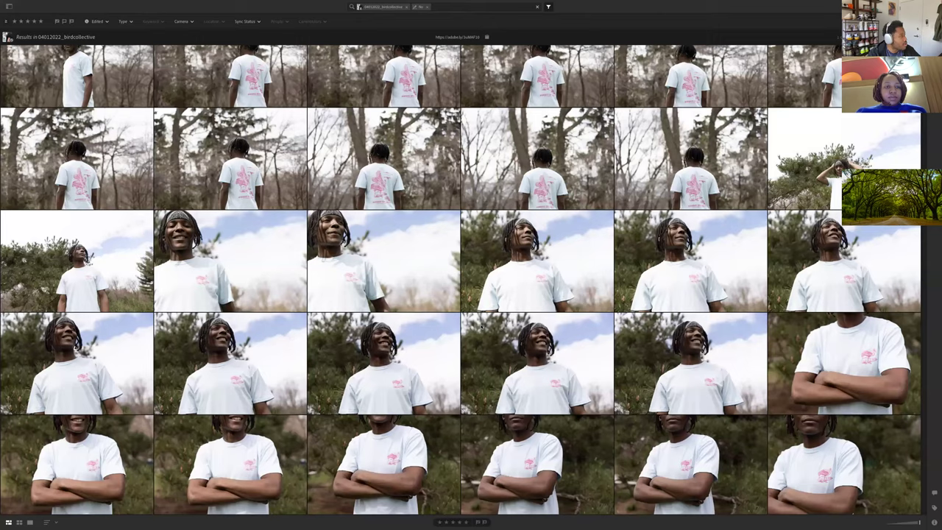
scroll(482, 326, "down", 10)
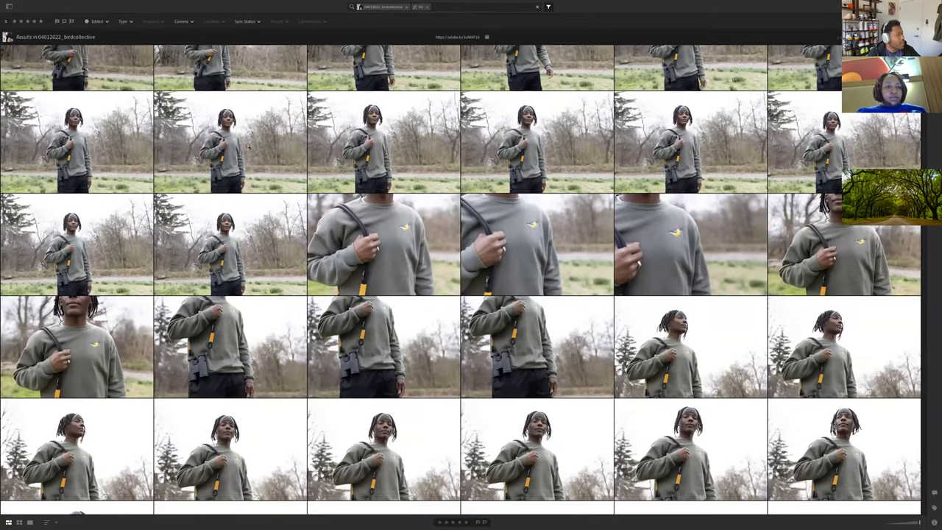
double_click(248, 147)
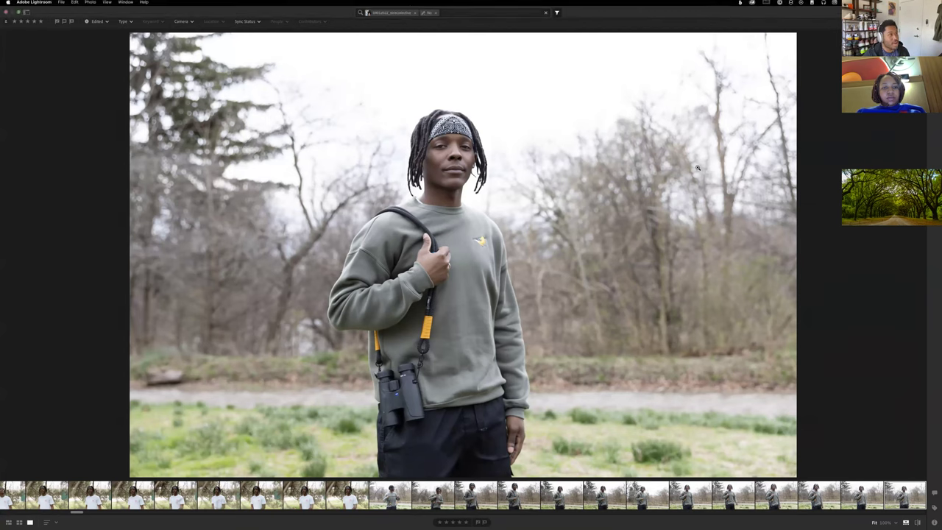
Lower Highlights and slightly reduce Whites on the binoculars portrait
key("e")
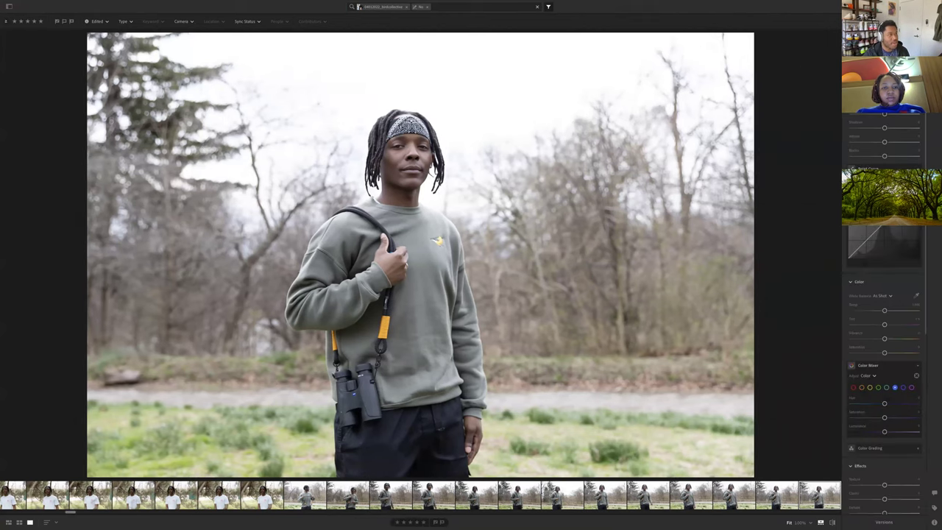
left_click_drag(884, 114, 851, 114)
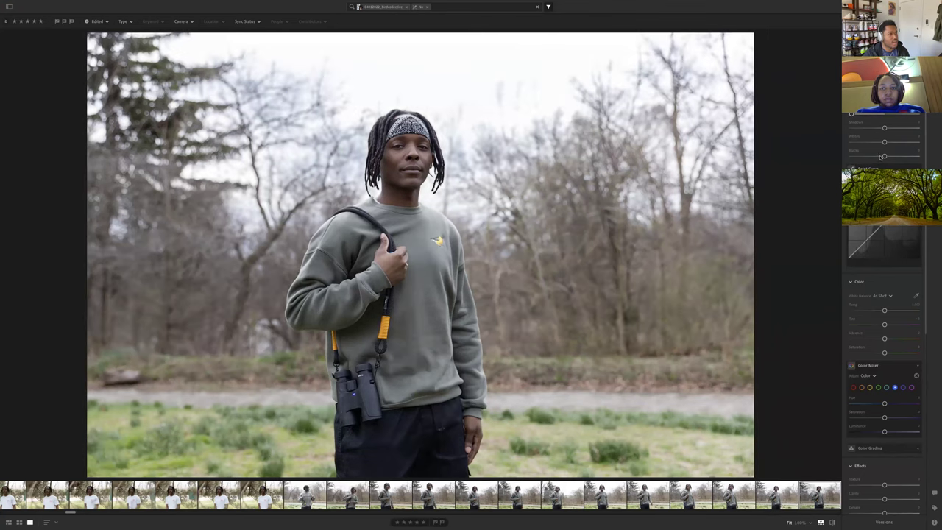
left_click_drag(885, 142, 877, 142)
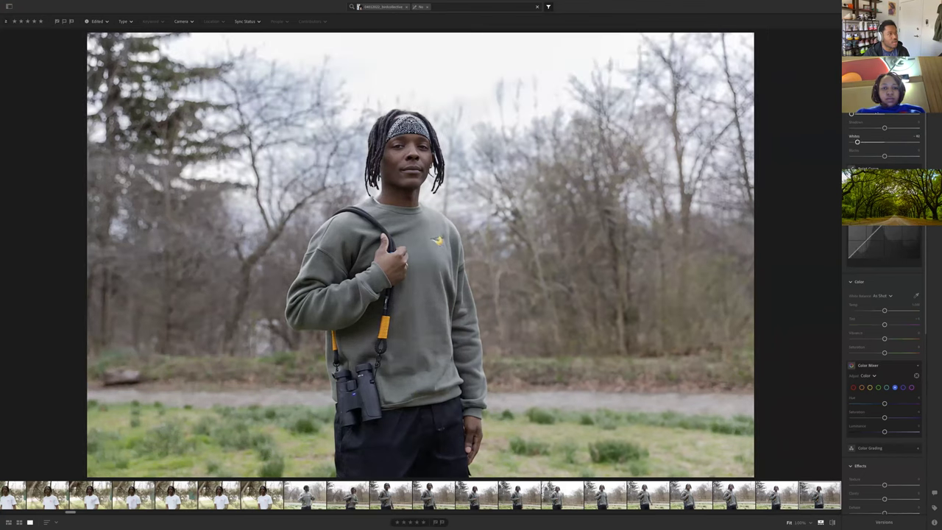
Shift the Green hue fully in the Color Mixer
scroll(894, 252, "down", 1)
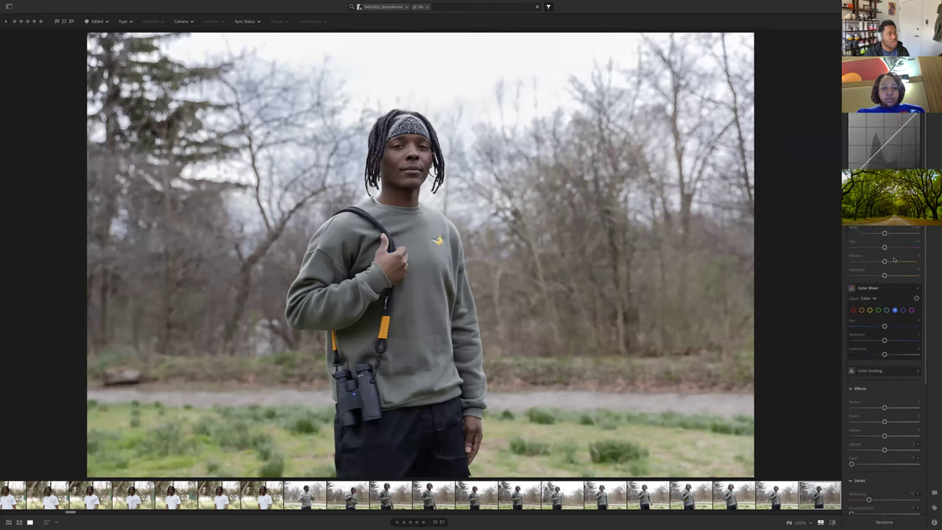
left_click(878, 310)
mouse_move(884, 326)
left_mouse_down()
mouse_move(938, 325)
mouse_move(872, 326)
left_mouse_up()
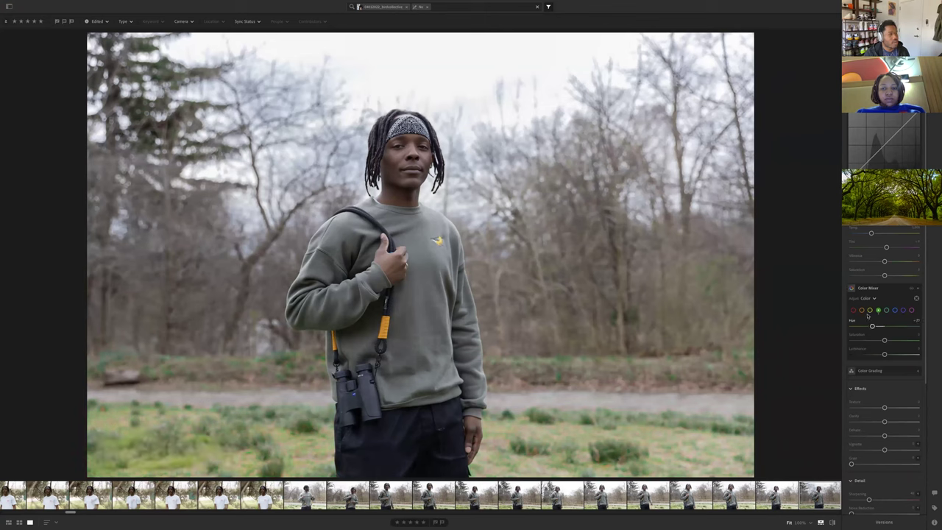
left_click(869, 370)
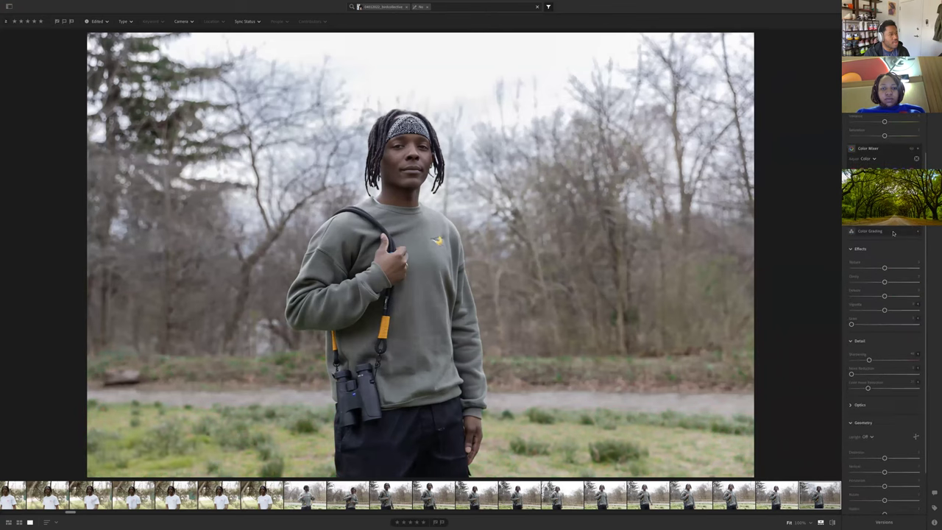
Shift the Color Grading midtones warmer and greener and tint the highlights warm pink
left_click_drag(887, 266, 883, 272)
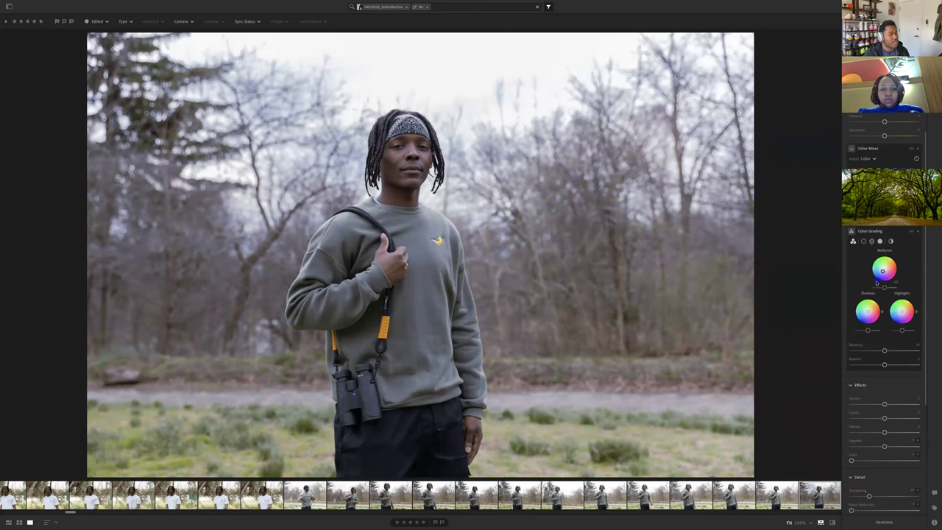
left_click_drag(869, 312, 869, 312)
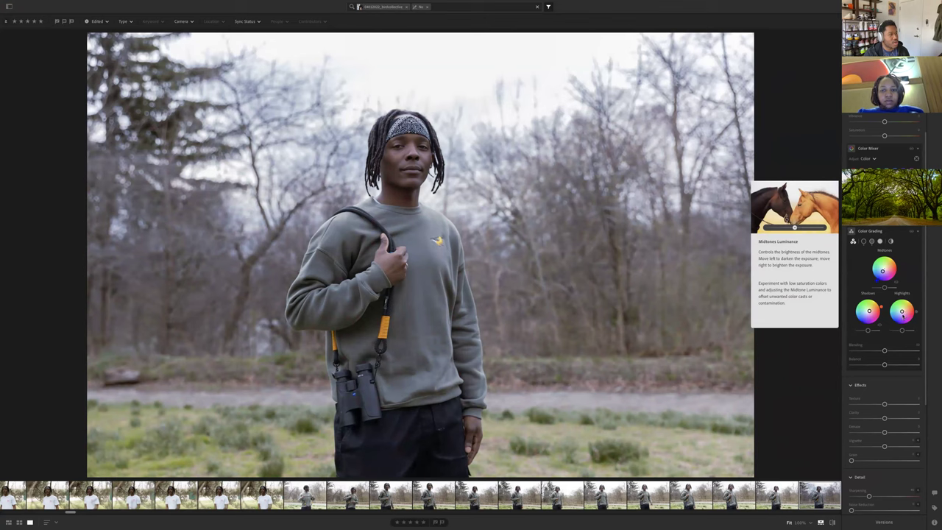
left_click_drag(902, 312, 900, 314)
left_click_drag(730, 335, 736, 337)
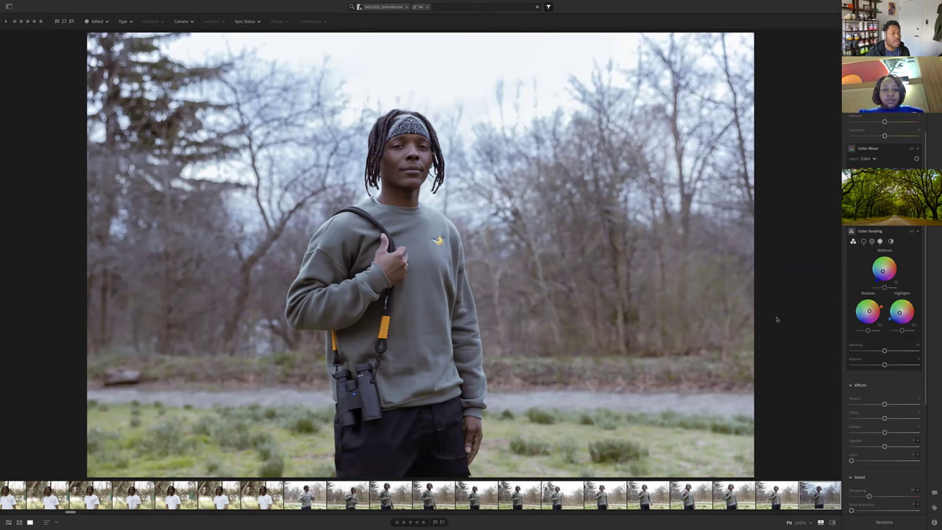
left_click_drag(882, 270, 886, 268)
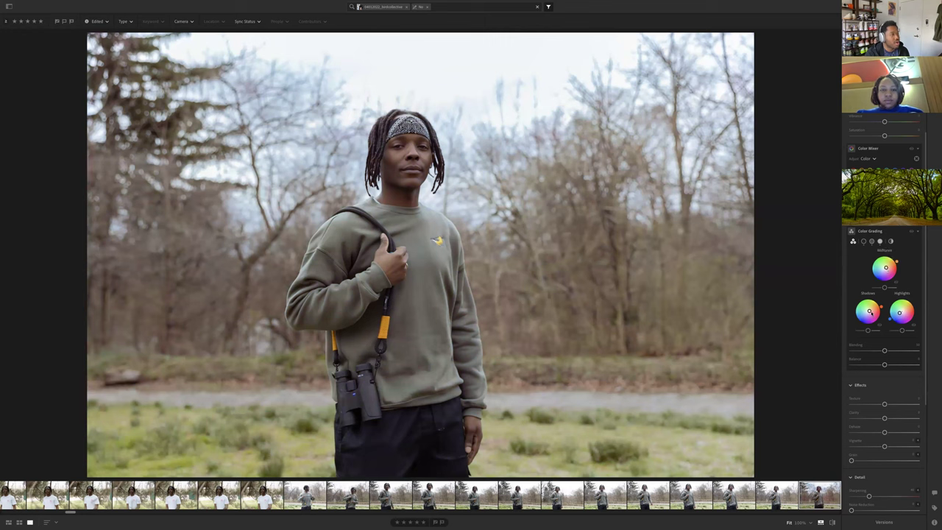
left_click_drag(900, 312, 907, 298)
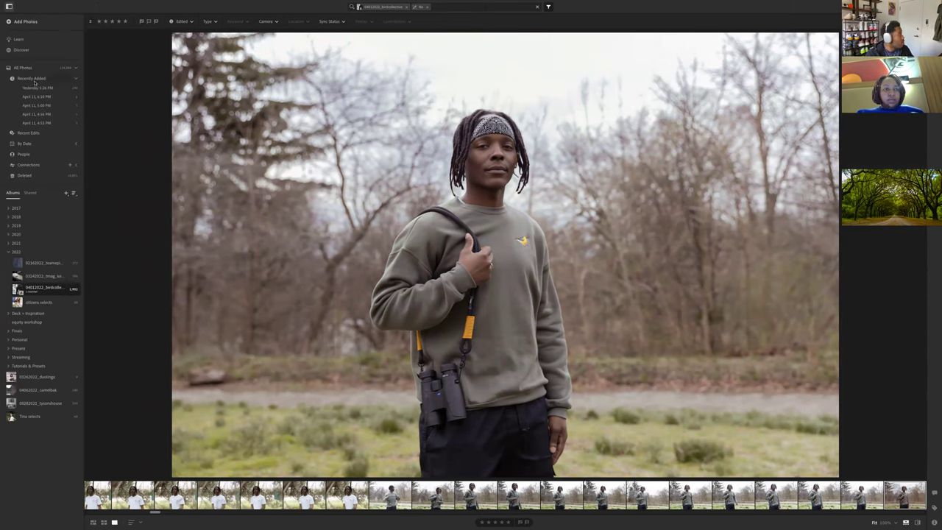
From Learn > Discover, open a photographer's profile and the edit of the man lying down
left_click(30, 40)
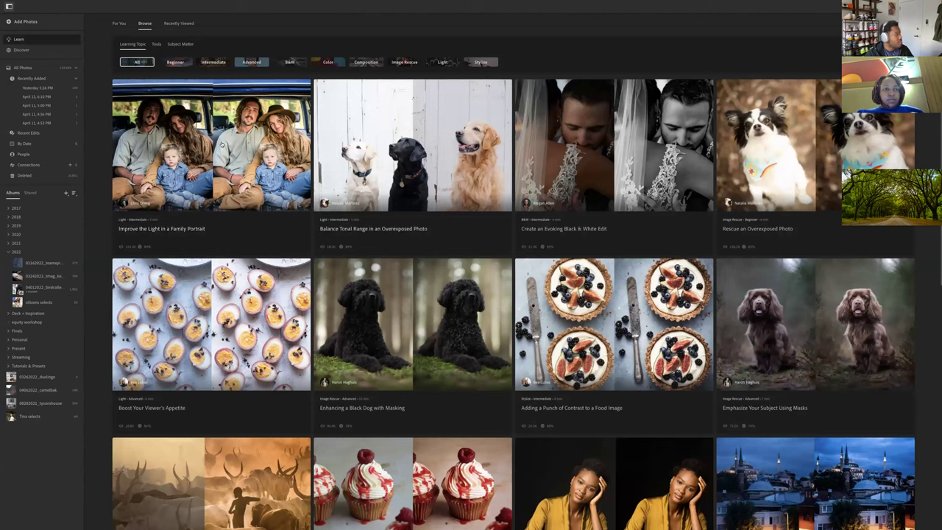
left_click(21, 50)
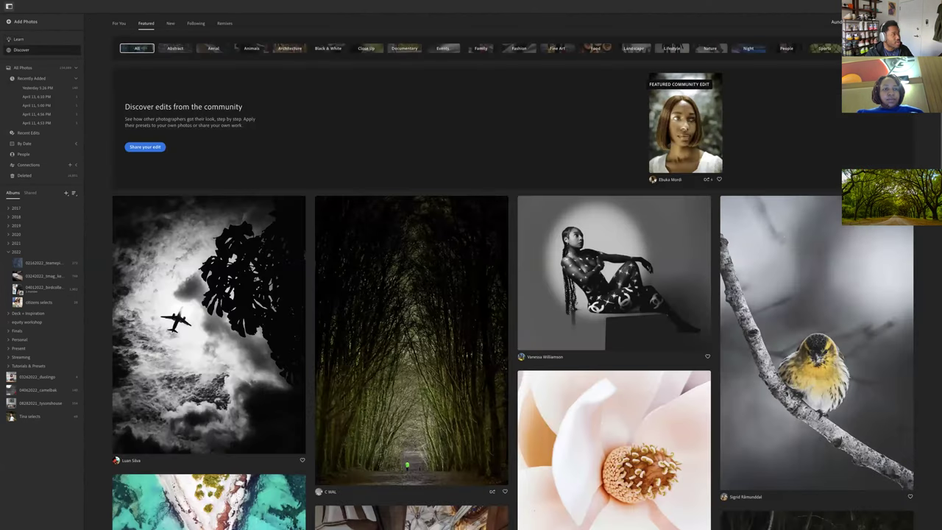
left_click(784, 33)
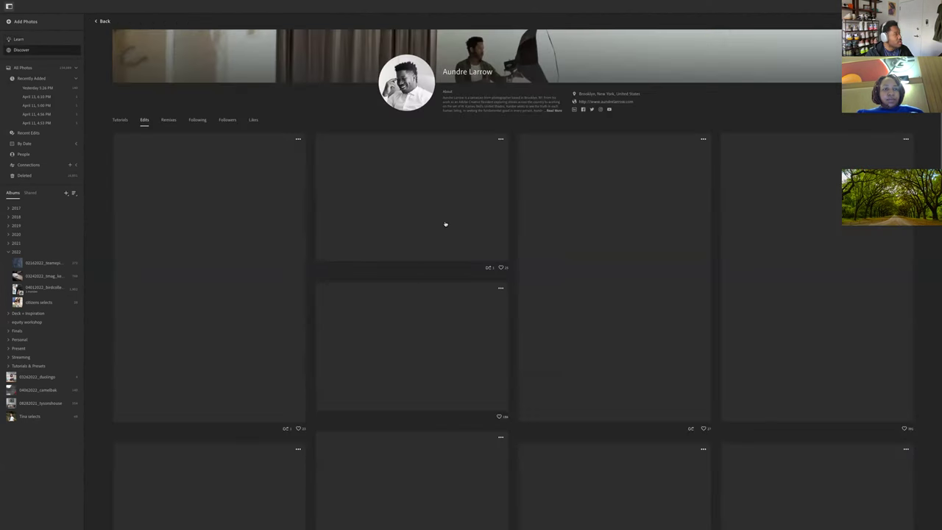
scroll(472, 217, "down", 2)
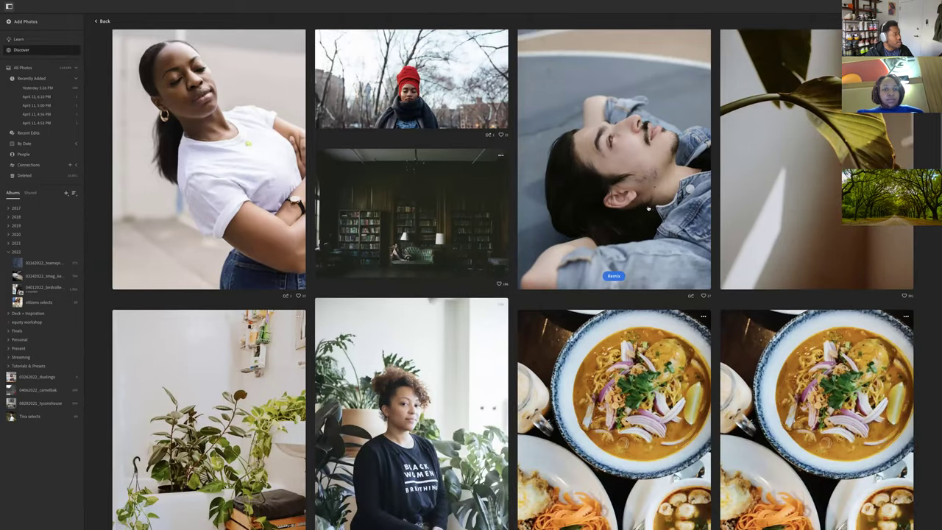
scroll(649, 207, "up", 1)
left_click(649, 207)
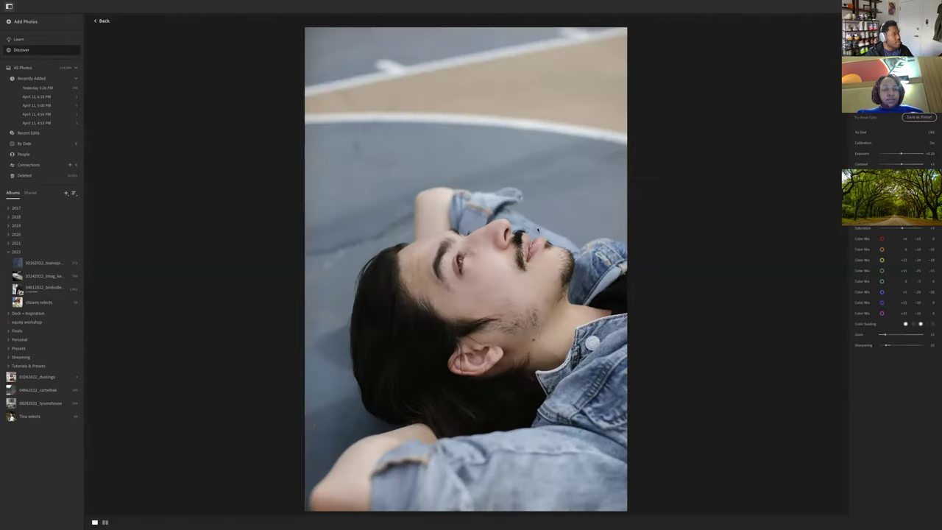
Replay the denim-jacket edit's steps through Color Mix and Color Grading to Sharpening
mouse_move(466, 278)
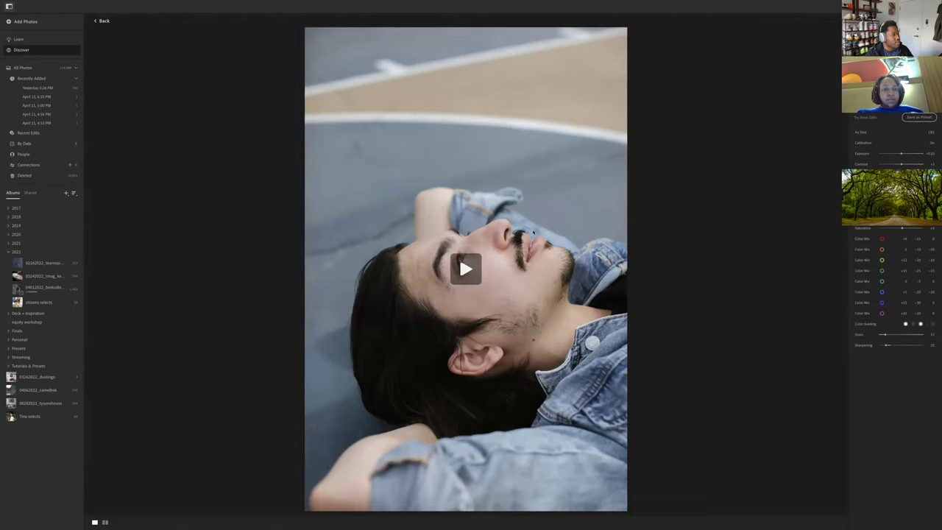
left_click(466, 277)
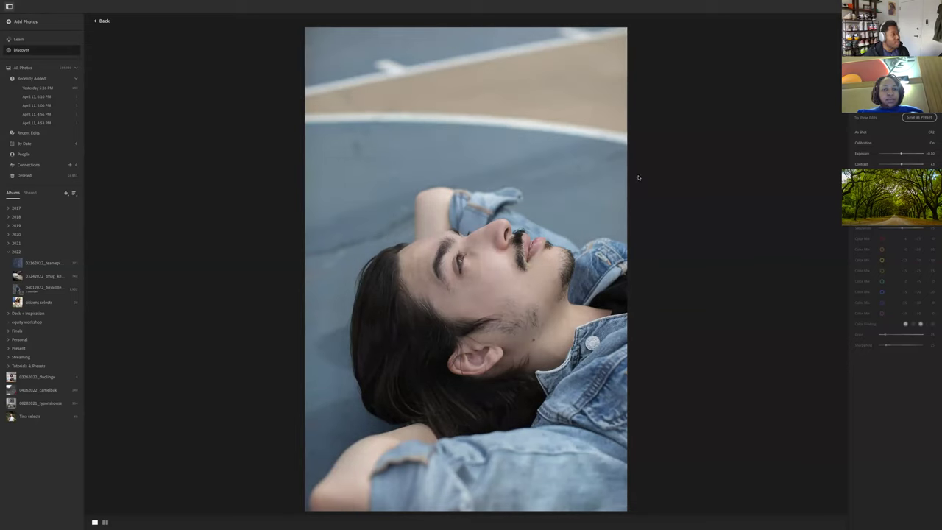
mouse_move(501, 72)
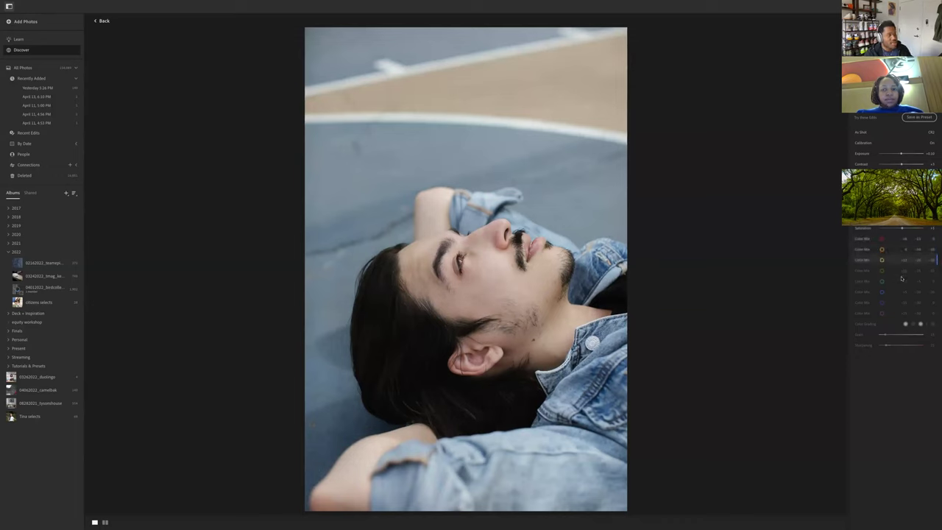
key("ctrl")
key("ctrl")
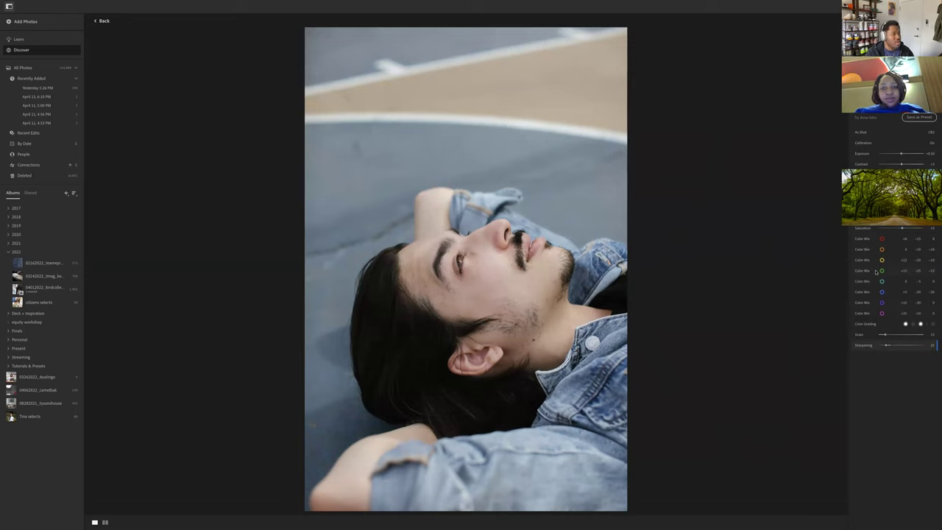
Return to the profile's Edits grid and open the dim library photo's shared edit
left_click(102, 20)
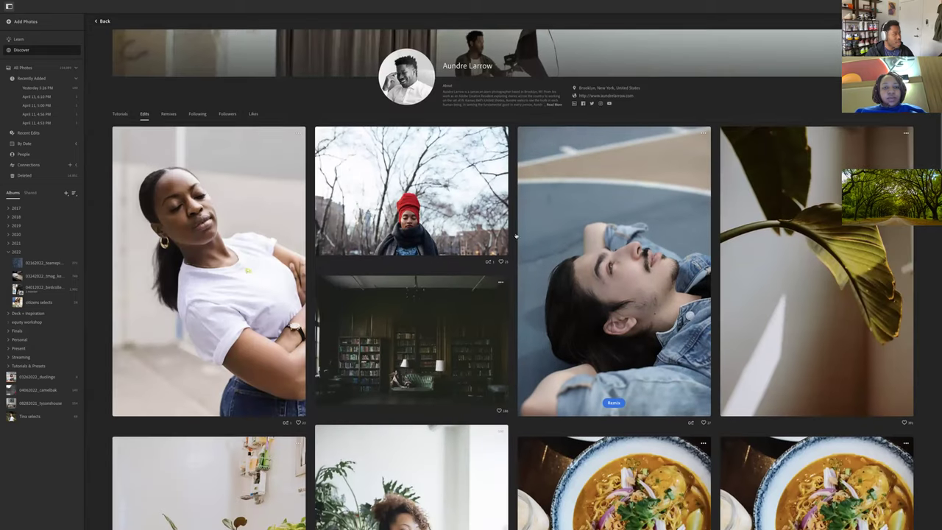
scroll(458, 263, "down", 3)
scroll(458, 264, "down", 1)
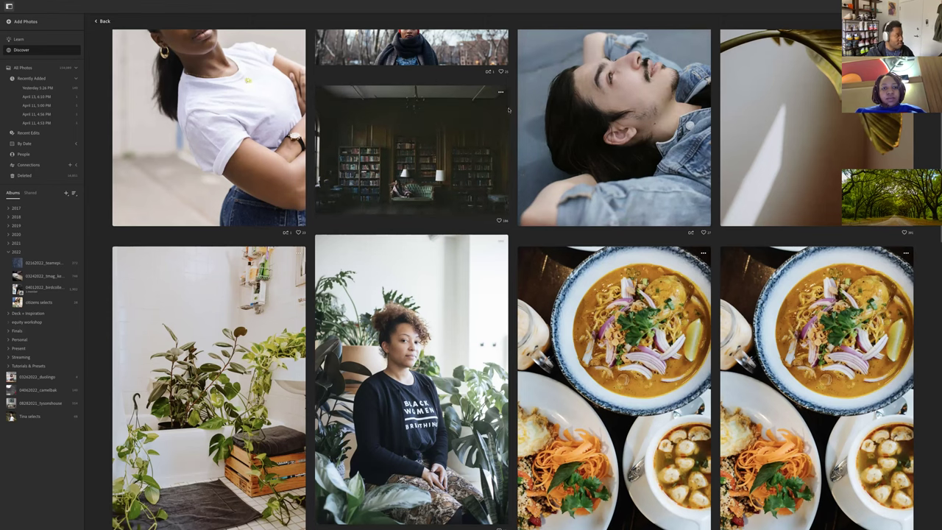
double_click(501, 110)
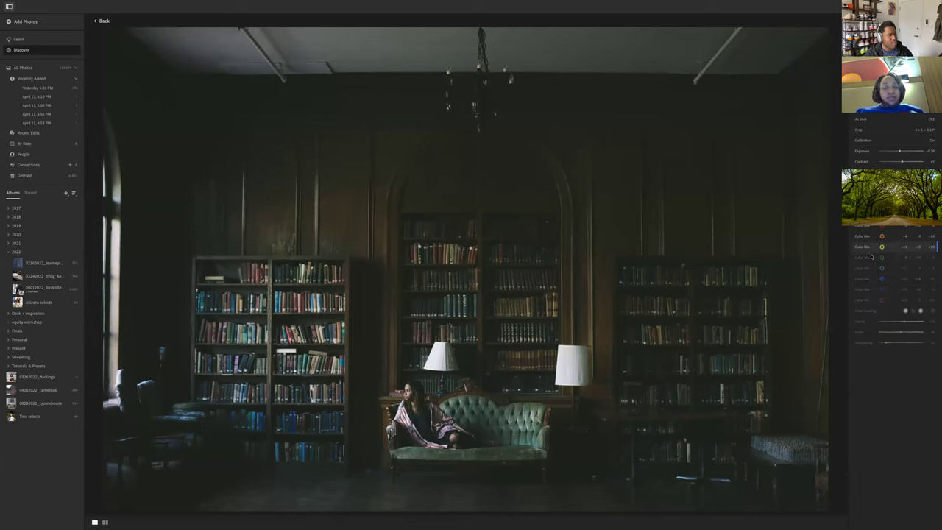
Compare the library photo As Shot against its Color Mix to Sharpening steps, then open 04012022_birdcollective
left_click(864, 258)
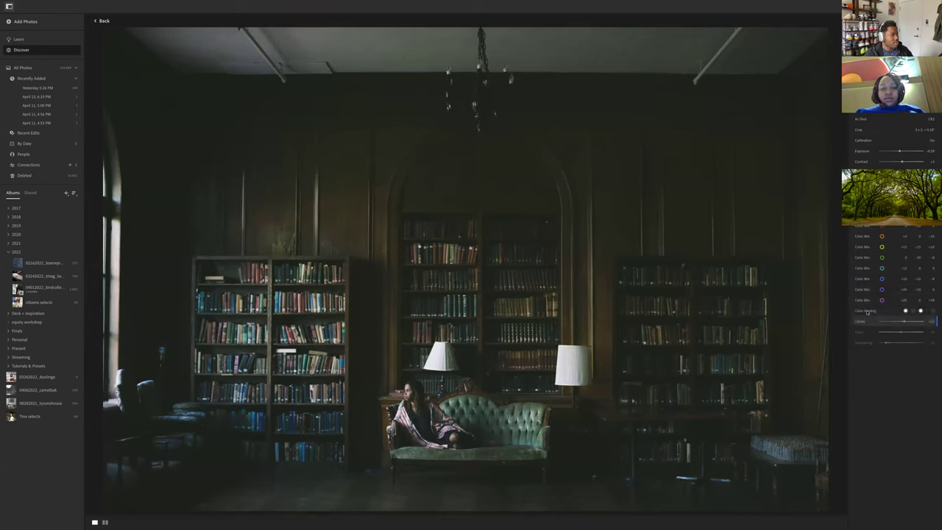
left_click(867, 120)
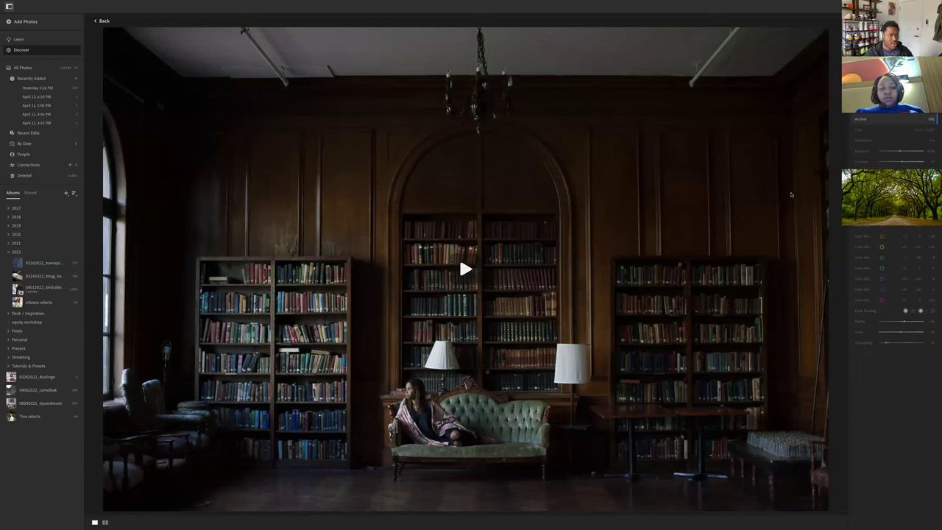
left_click(867, 307)
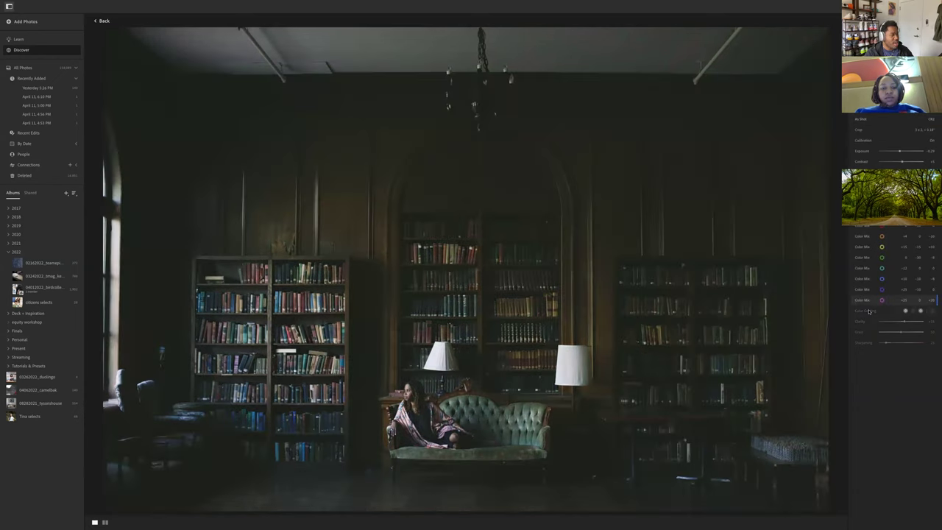
left_click(868, 310)
left_click(864, 334)
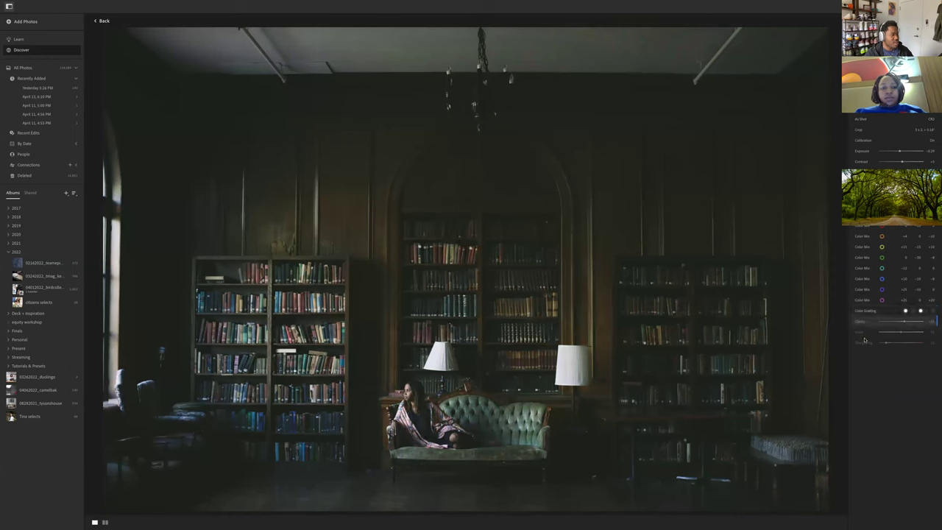
left_click(865, 344)
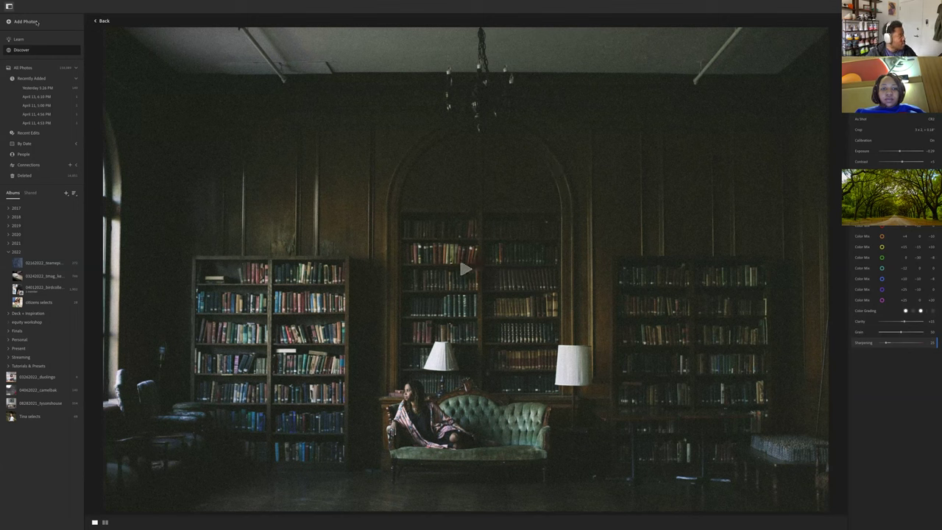
mouse_move(29, 12)
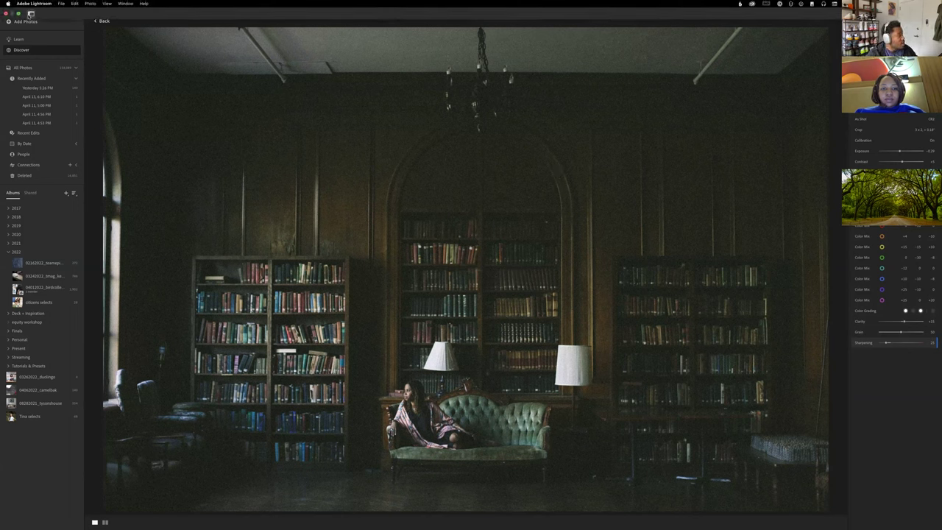
left_click(27, 292)
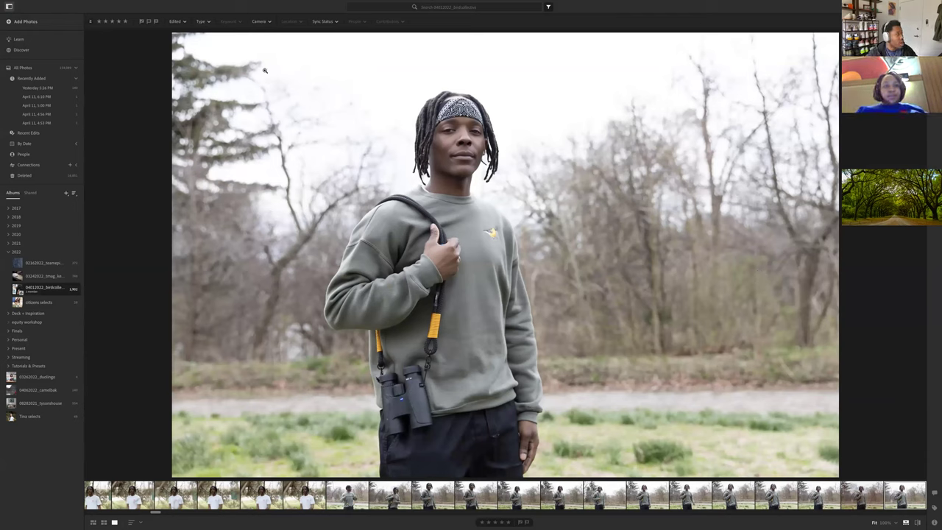
In the Edit panel, go to the previous portrait and reset its Color Mixer Hue to 0
key("e")
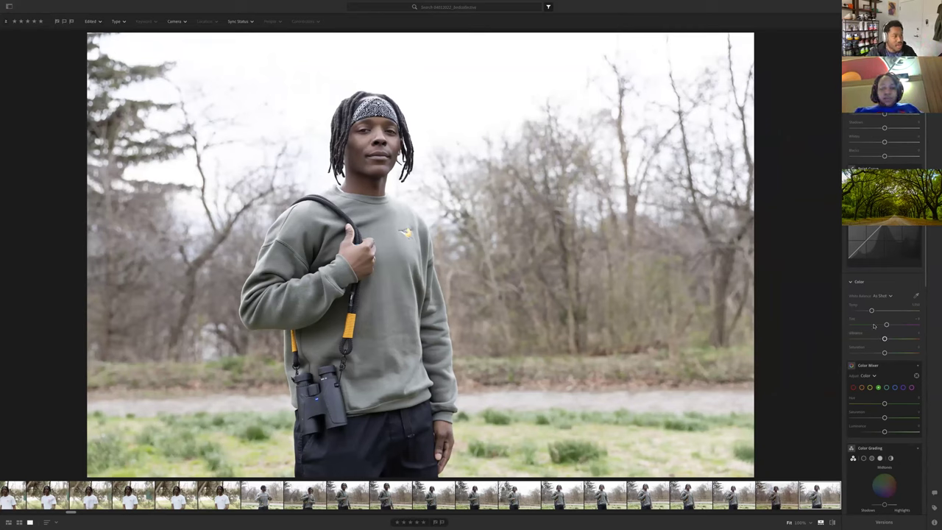
scroll(865, 405, "down", 4)
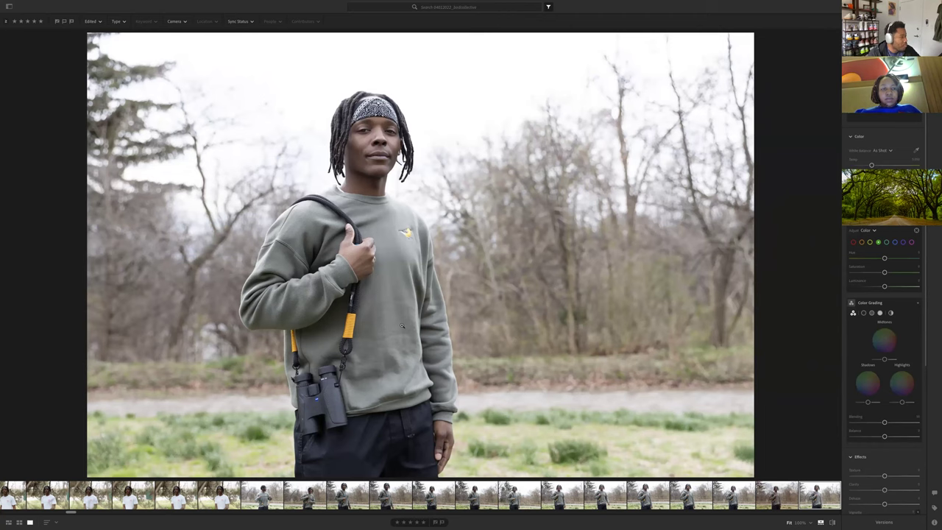
key("Left")
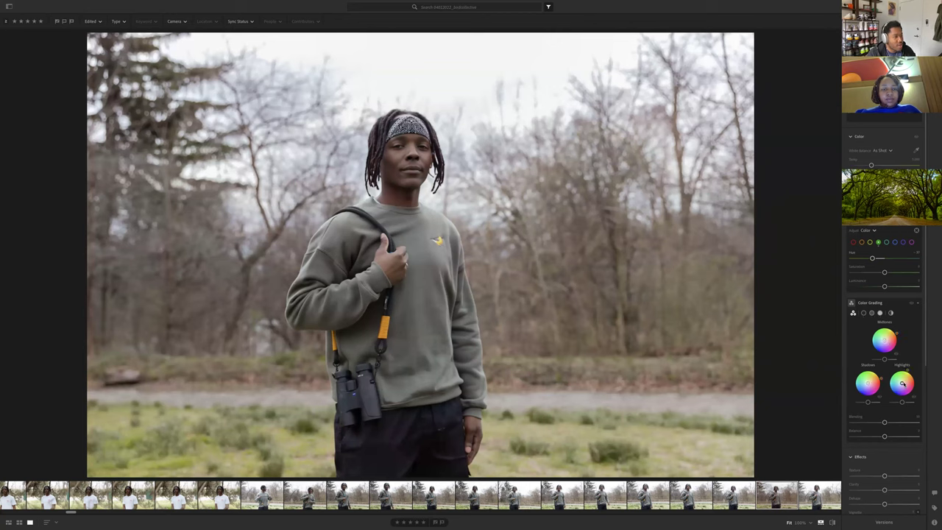
double_click(874, 259)
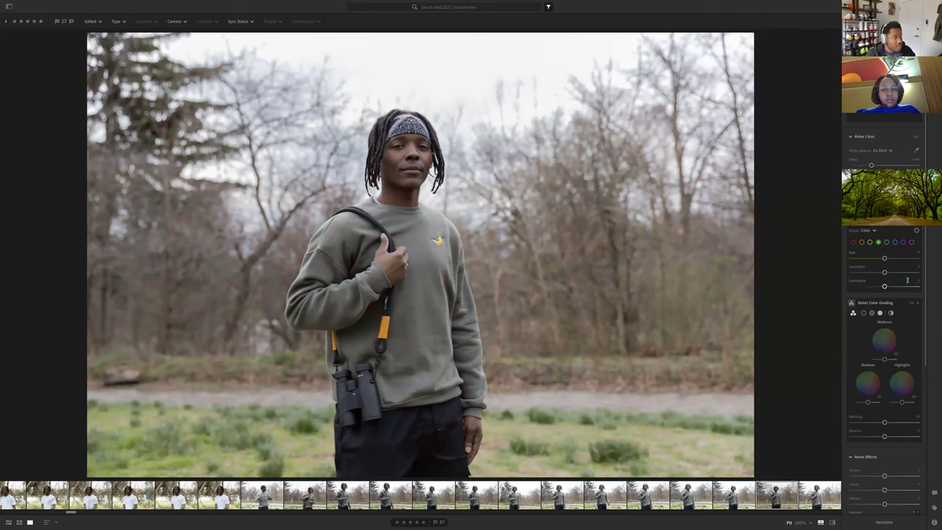
scroll(905, 302, "up", 2)
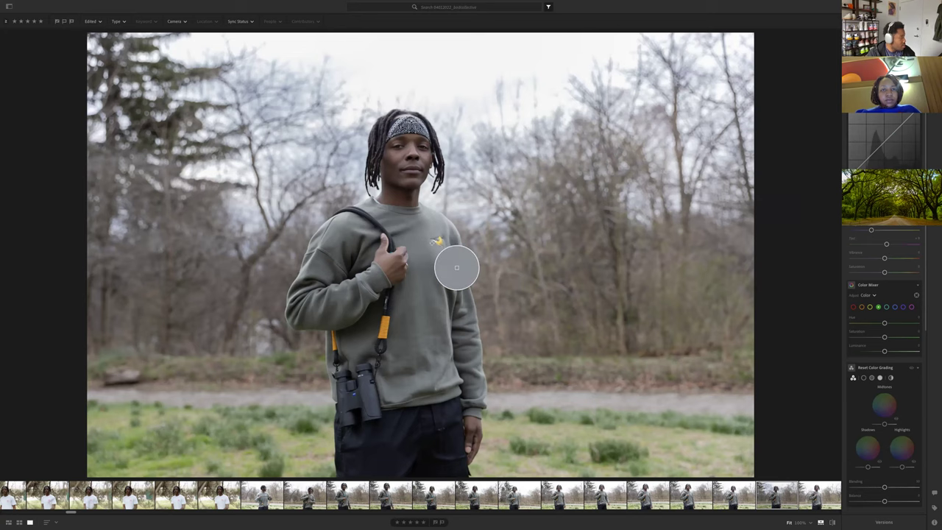
Set white balance by sampling the grey sweater, then cool the Temp slightly
scroll(456, 267, "up", 10)
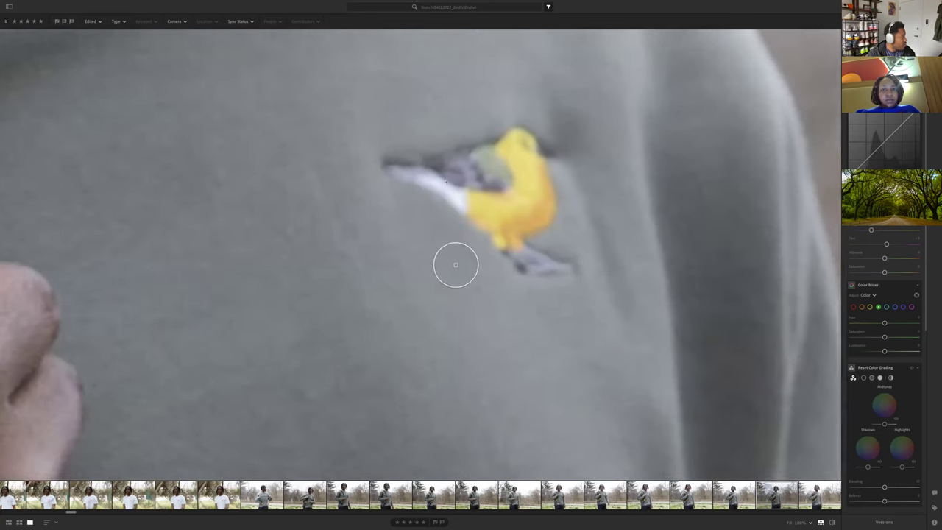
left_click(471, 204)
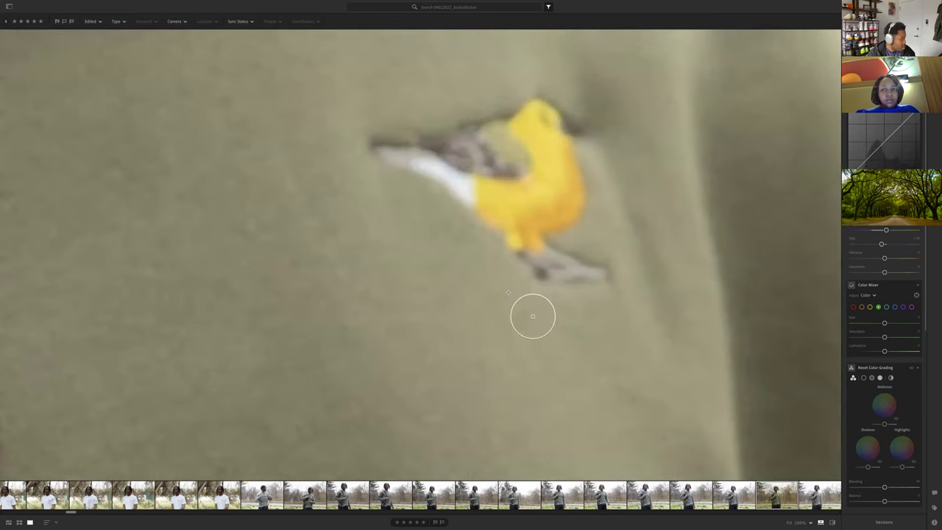
scroll(532, 316, "down", 10)
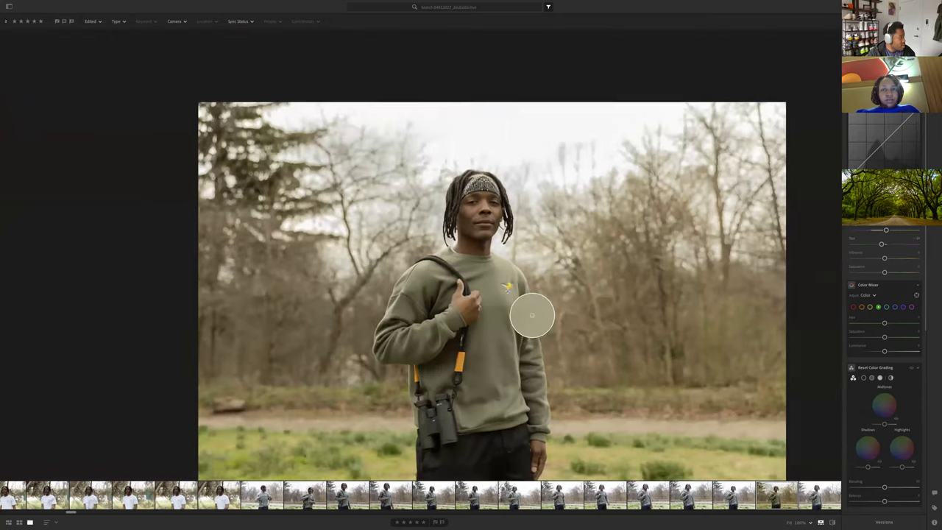
scroll(532, 315, "up", 1)
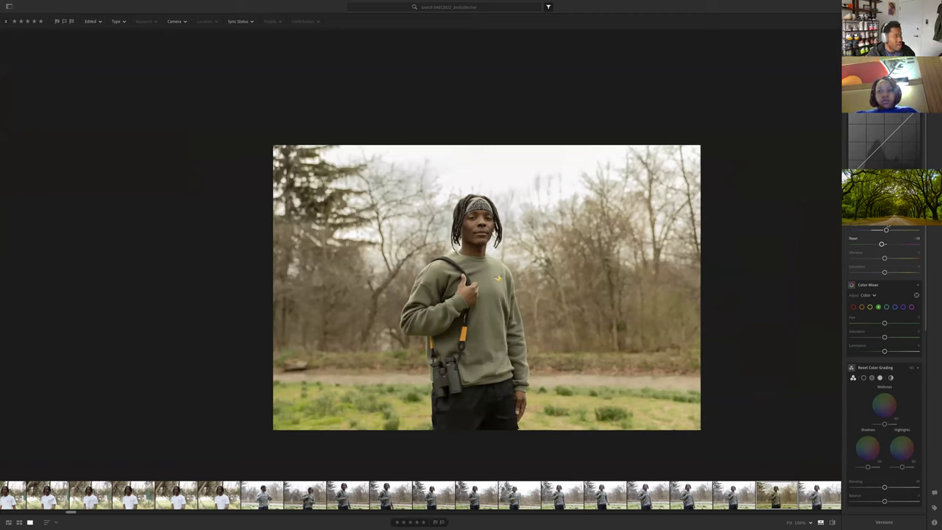
left_click(773, 251)
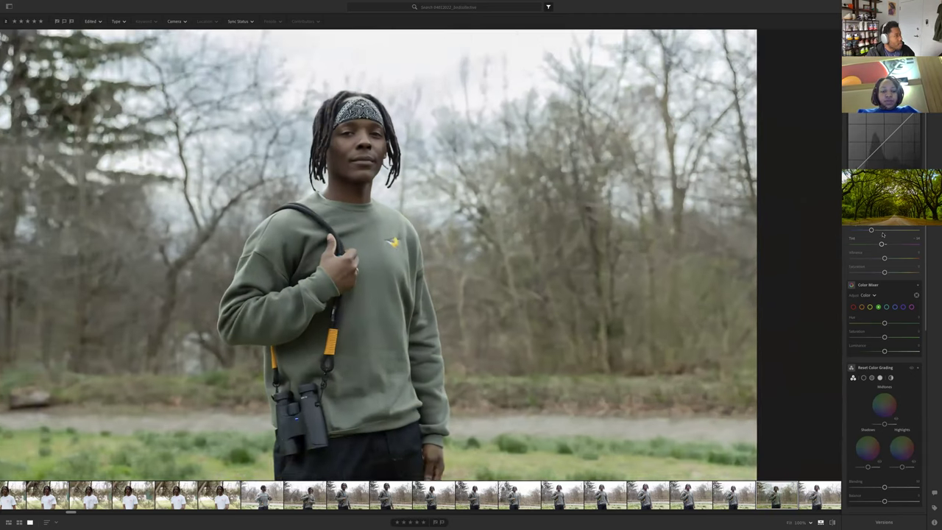
left_click(698, 250)
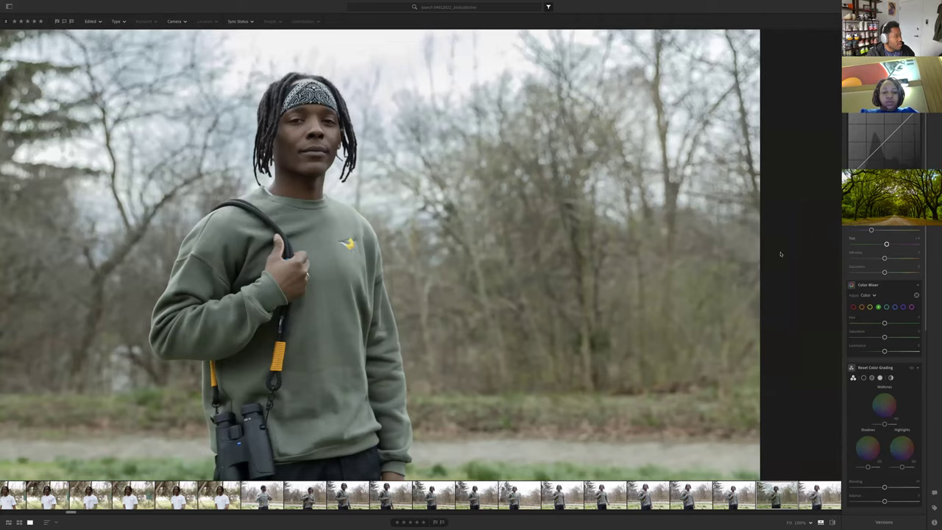
key("g")
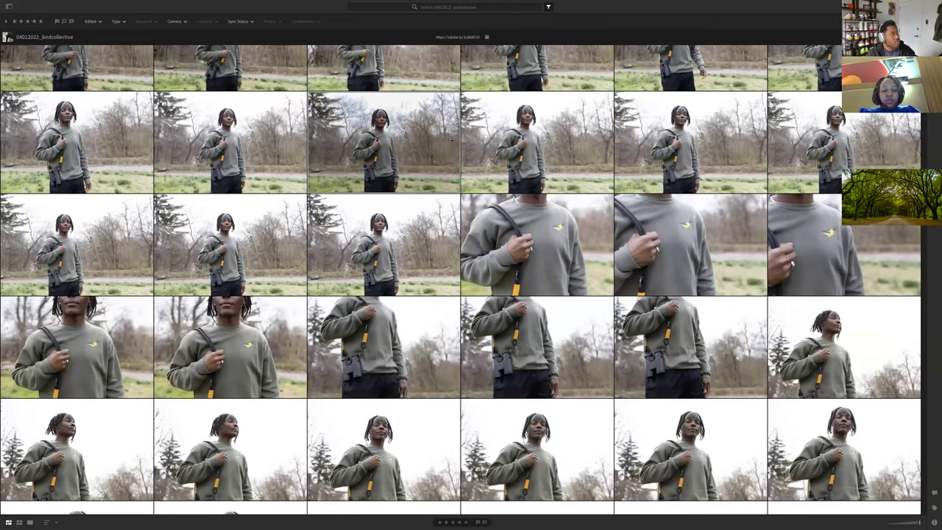
key("d")
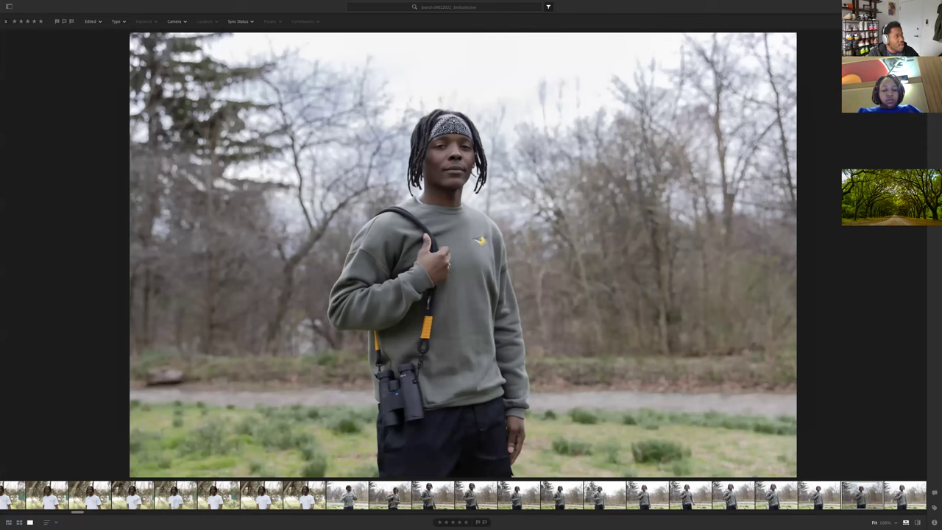
key("e")
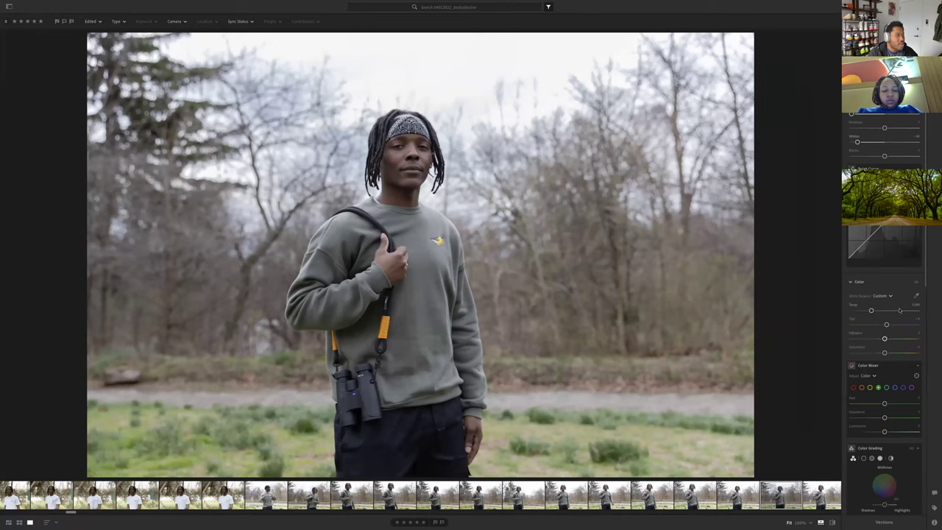
Undo a Temp trial, lower Tint to about +8, then show Mission Control
left_click_drag(873, 311, 850, 311)
key("ctrl+z")
left_click_drag(888, 325, 883, 323)
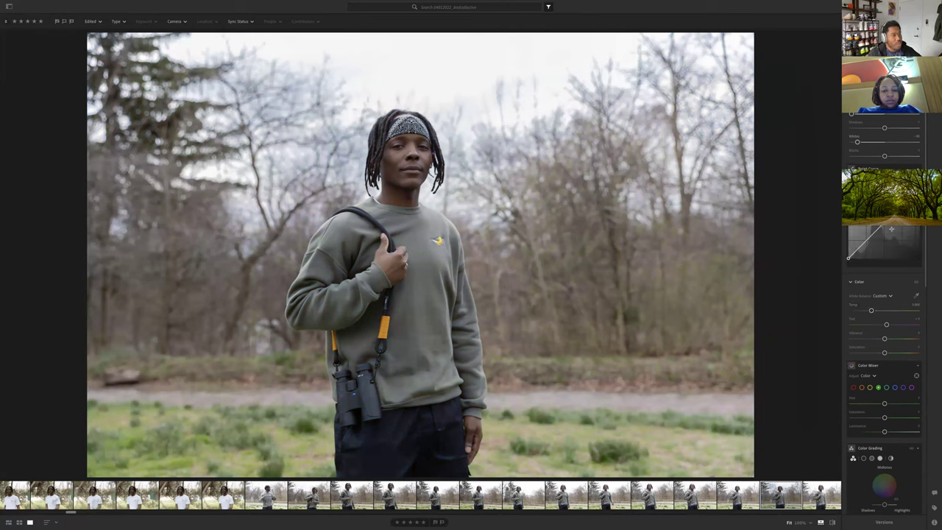
key("ctrl+Up")
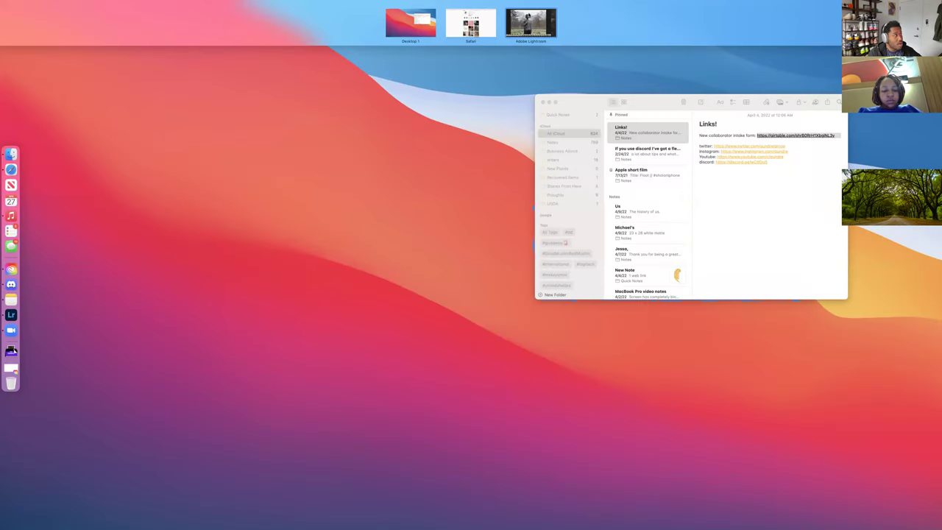
Leave Mission Control and return to the full-screen Lightroom portrait edit
key("ctrl+Up")
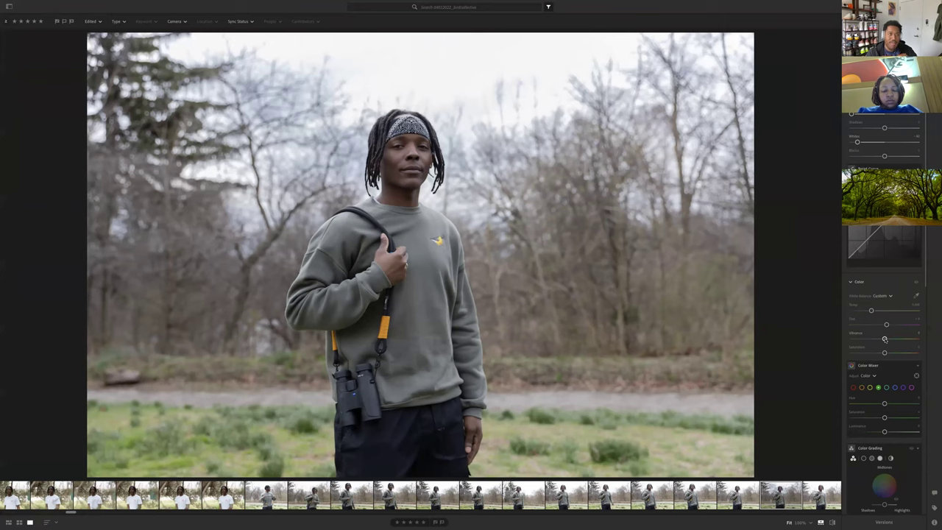
Compare Saturation at +100 and -100, reset a Vibrance trial to 0, and settle on Saturation +100
left_click_drag(884, 352, 918, 353)
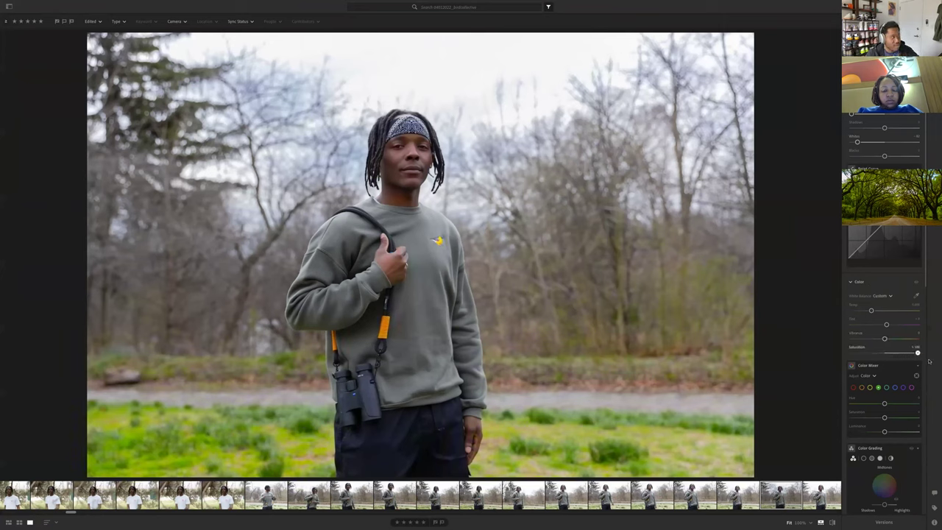
left_click(408, 164)
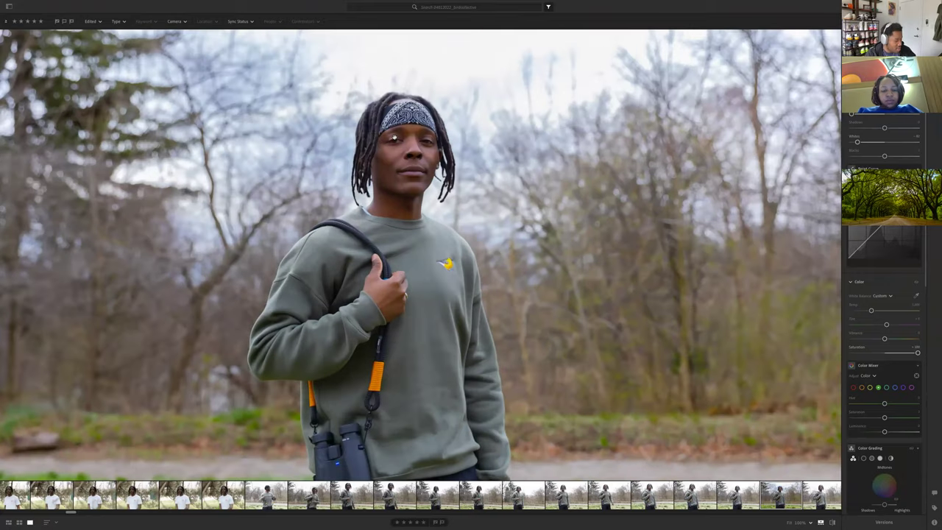
left_click_drag(917, 353, 884, 358)
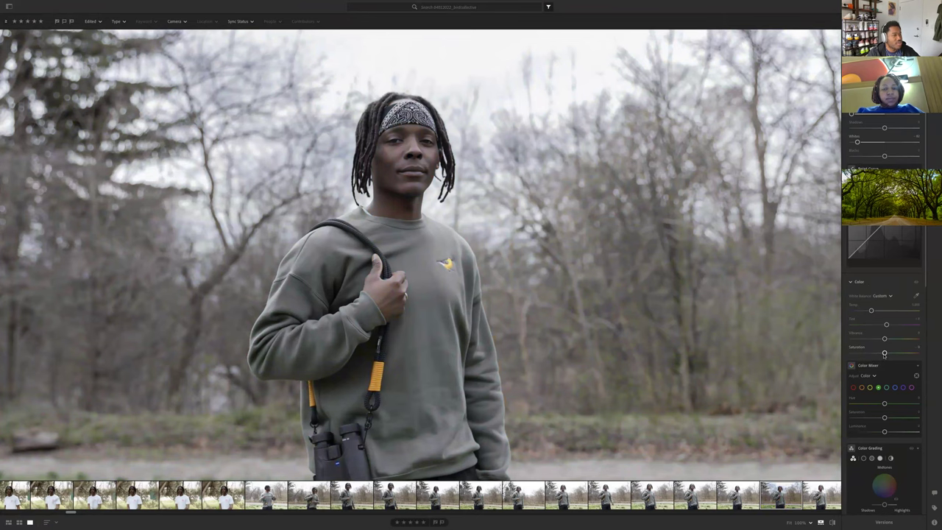
left_click(495, 252)
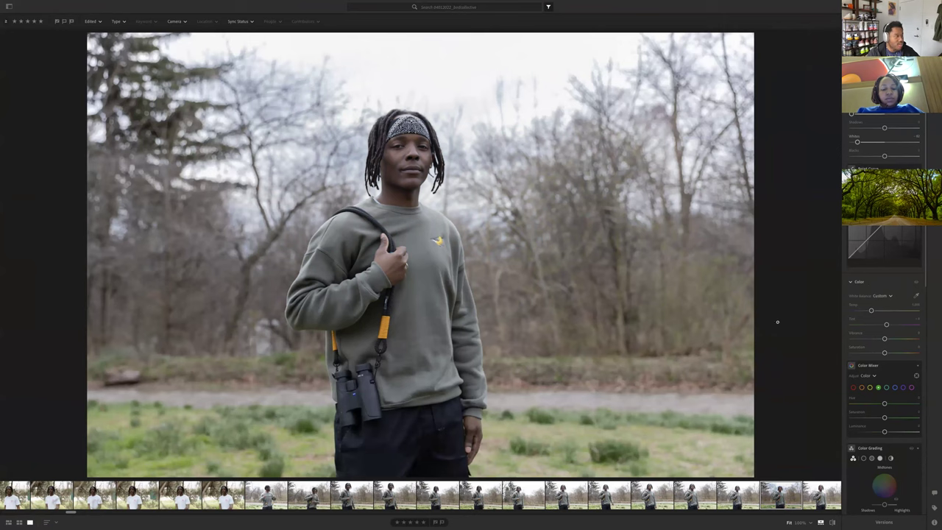
left_click_drag(885, 337, 929, 354)
double_click(882, 340)
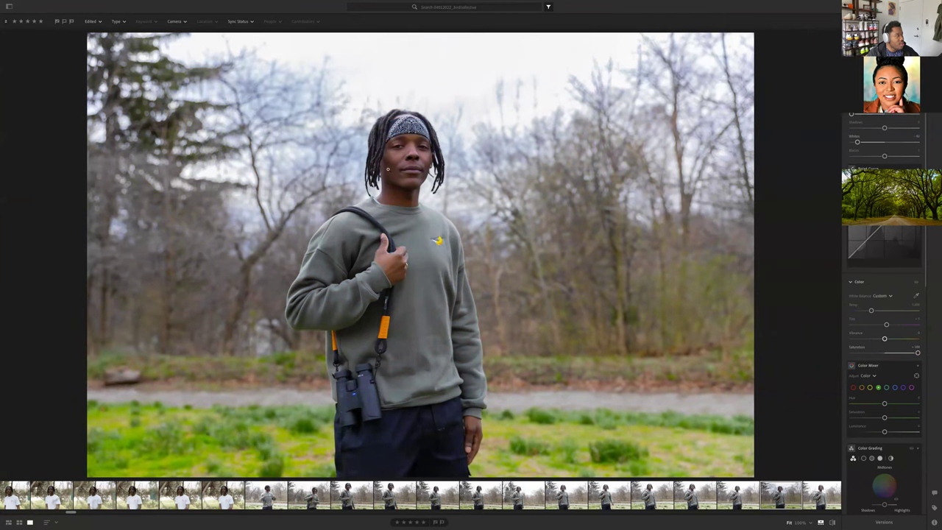
scroll(405, 145, "up", 8)
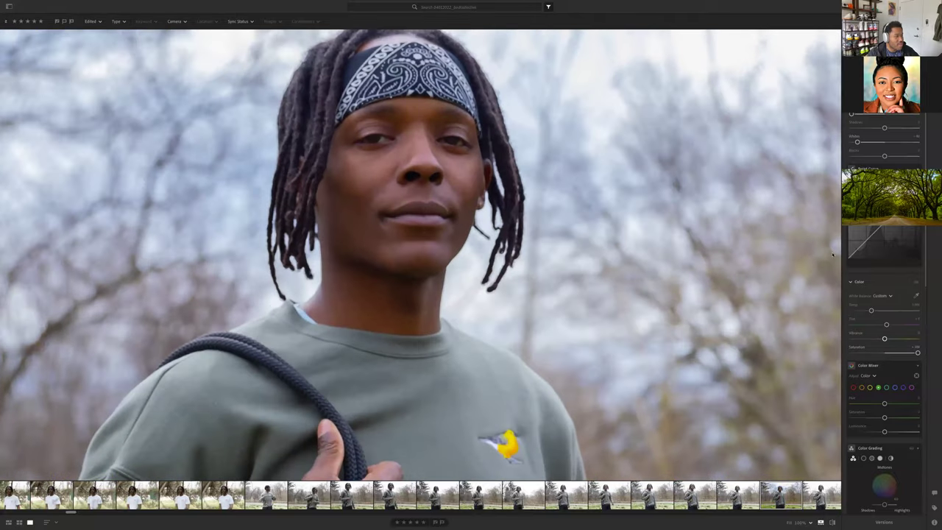
Reset Saturation to zero and set Vibrance to about two-thirds of its maximum
double_click(917, 353)
left_click_drag(885, 339, 918, 338)
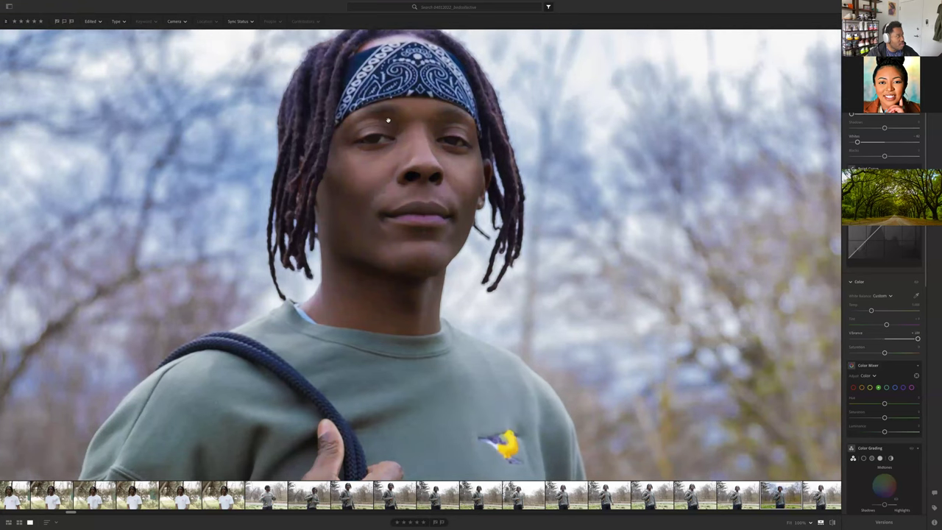
left_click(446, 240)
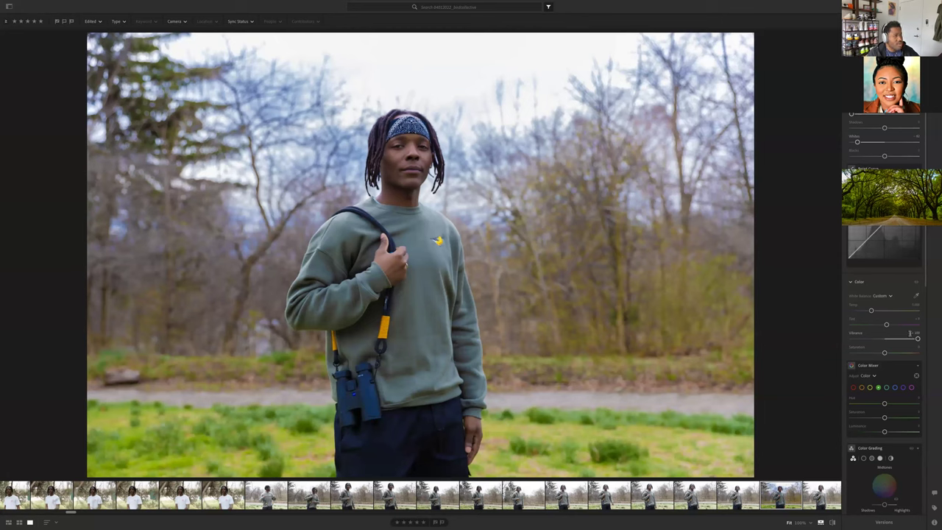
left_click_drag(918, 338, 895, 340)
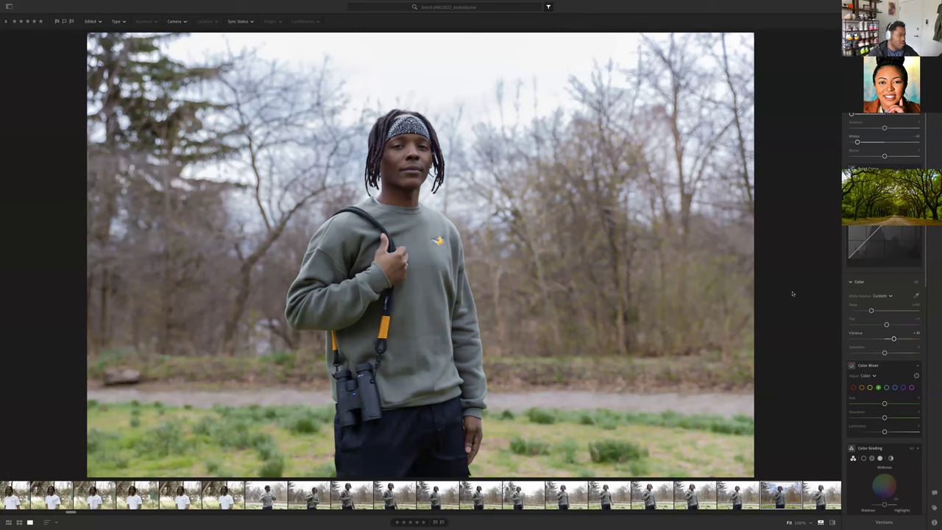
scroll(872, 361, "down", 5)
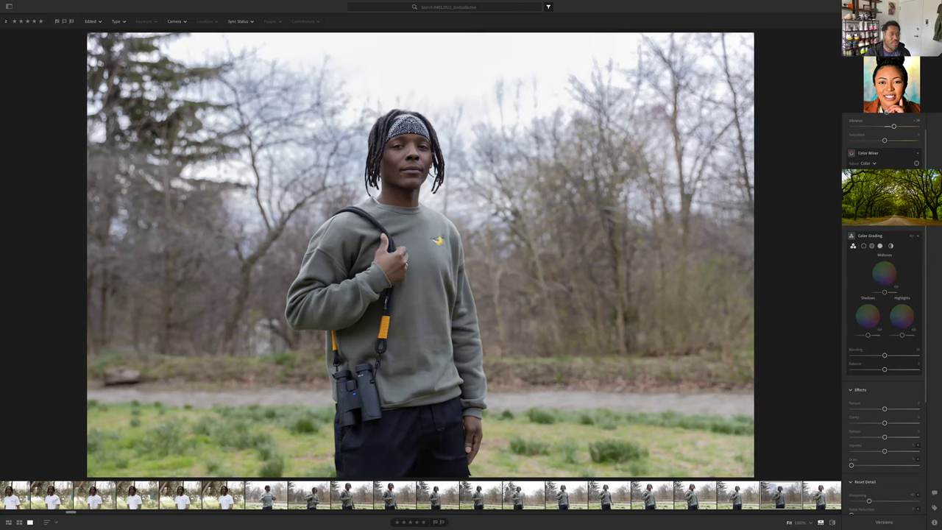
Switch the Color Mixer from the yellow to the orange colour range
scroll(883, 295, "down", 1)
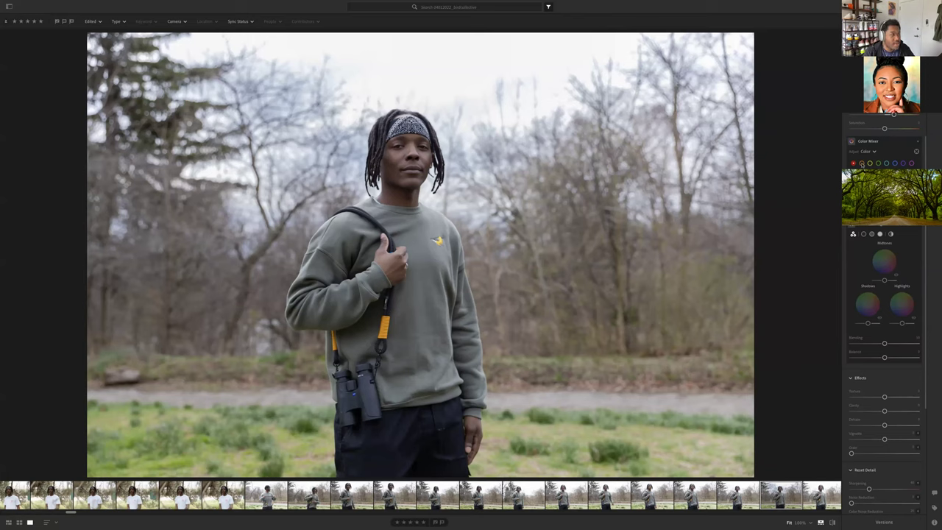
left_click(869, 163)
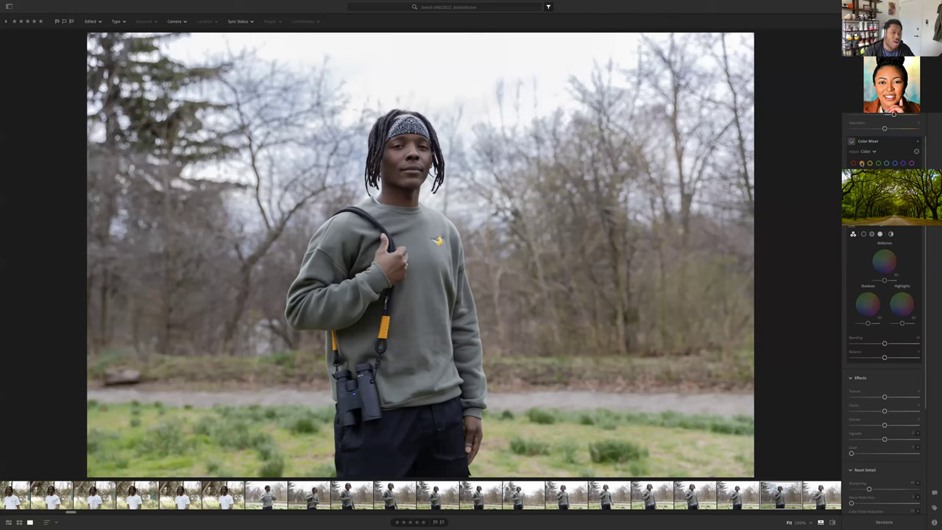
left_click(862, 163)
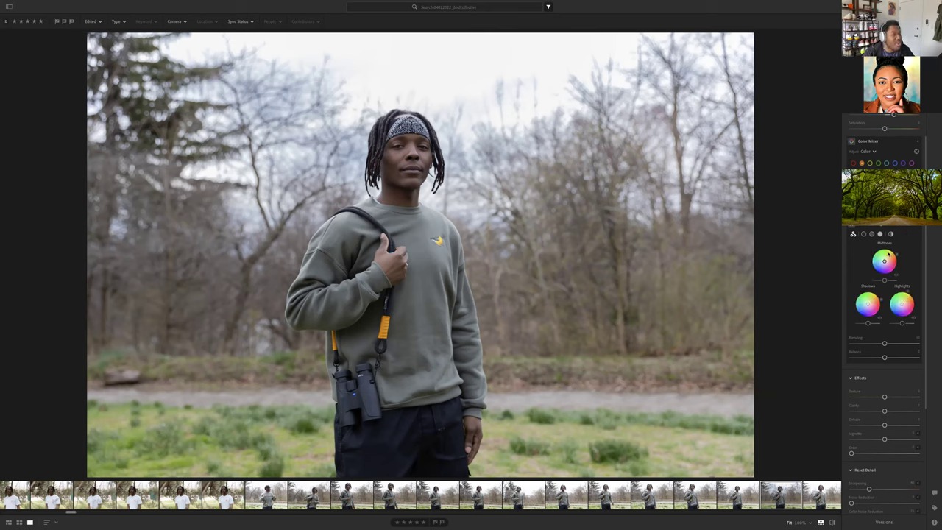
Test magenta midtones, blue shadows and pink highlights, then undo the magenta midtone tint
left_click_drag(880, 262, 885, 262)
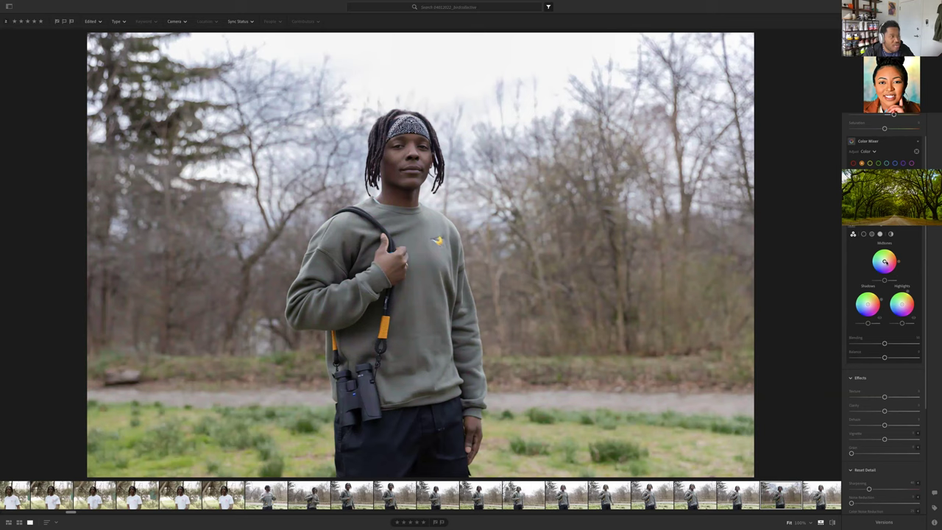
left_click_drag(885, 262, 887, 262)
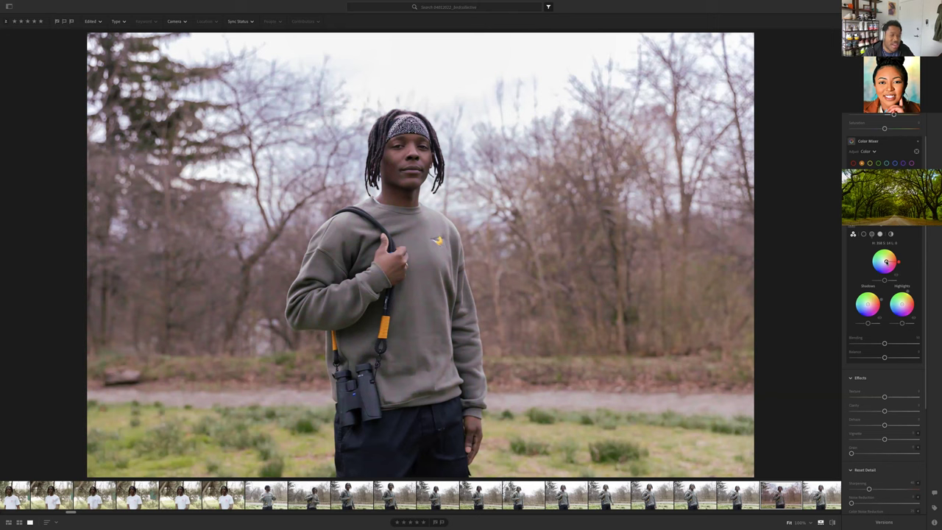
left_click_drag(886, 261, 897, 262)
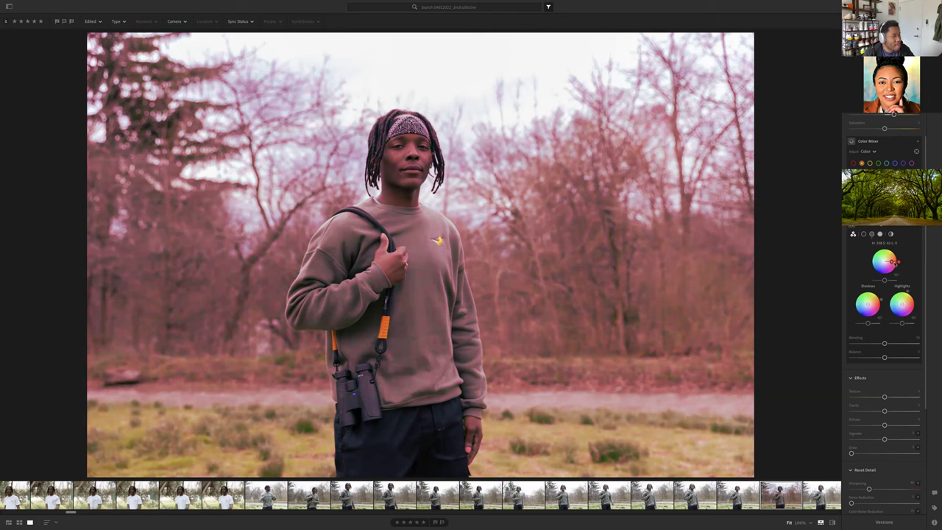
left_click_drag(868, 303, 863, 311)
left_click_drag(897, 307, 908, 309)
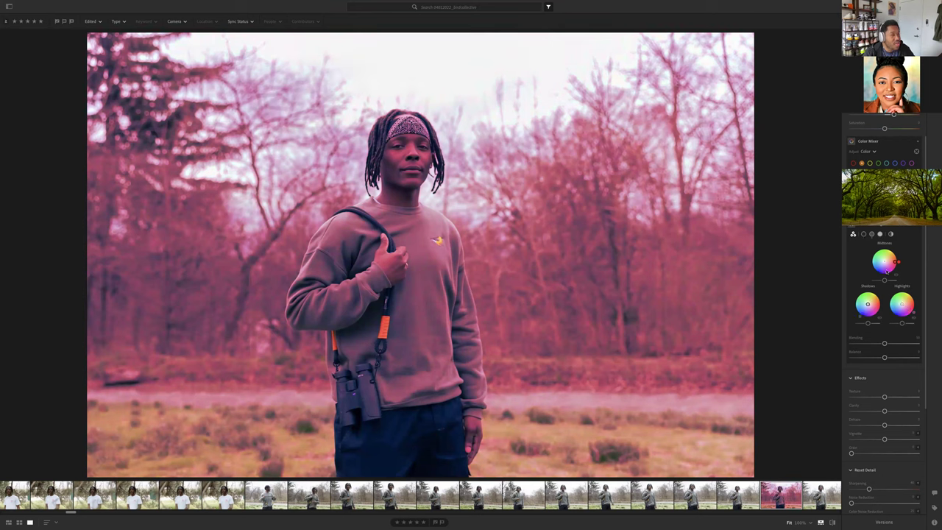
left_click_drag(897, 261, 887, 262)
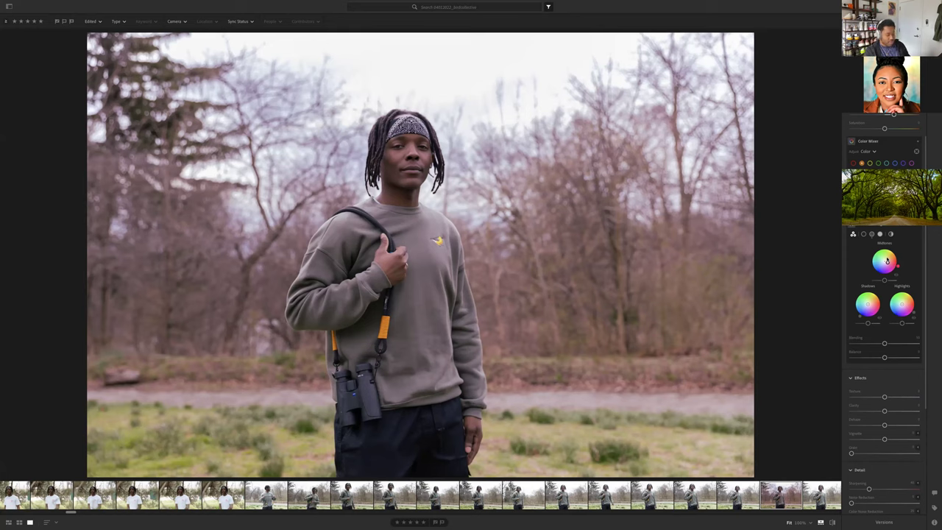
key("ctrl+z")
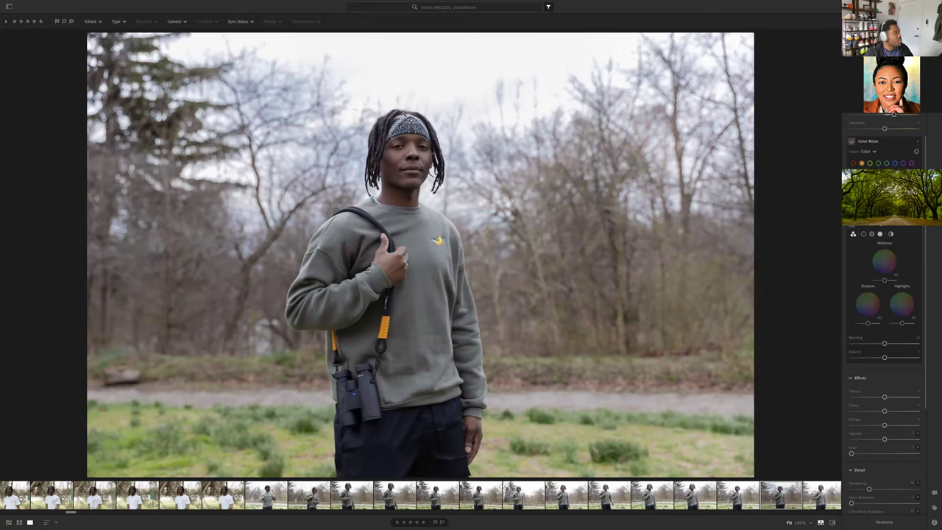
scroll(404, 112, "up", 8)
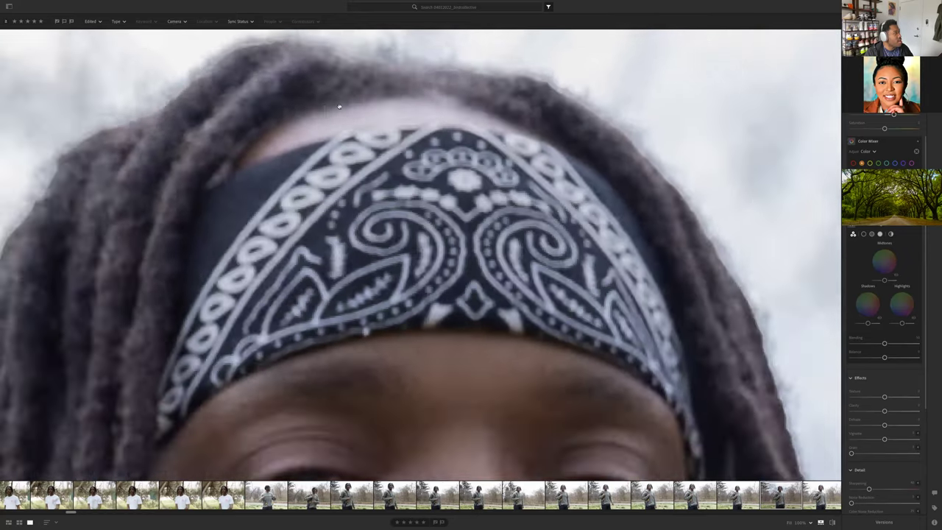
scroll(339, 106, "up", 2)
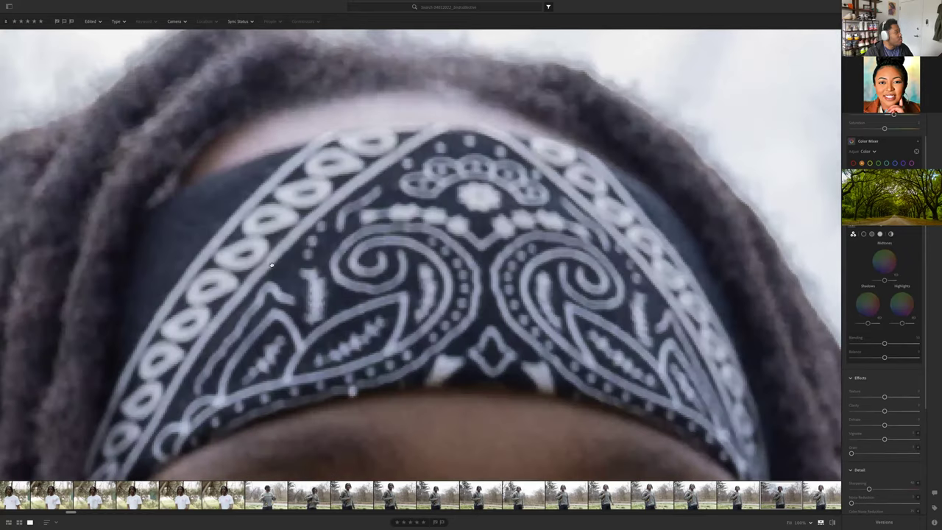
scroll(543, 193, "down", 10)
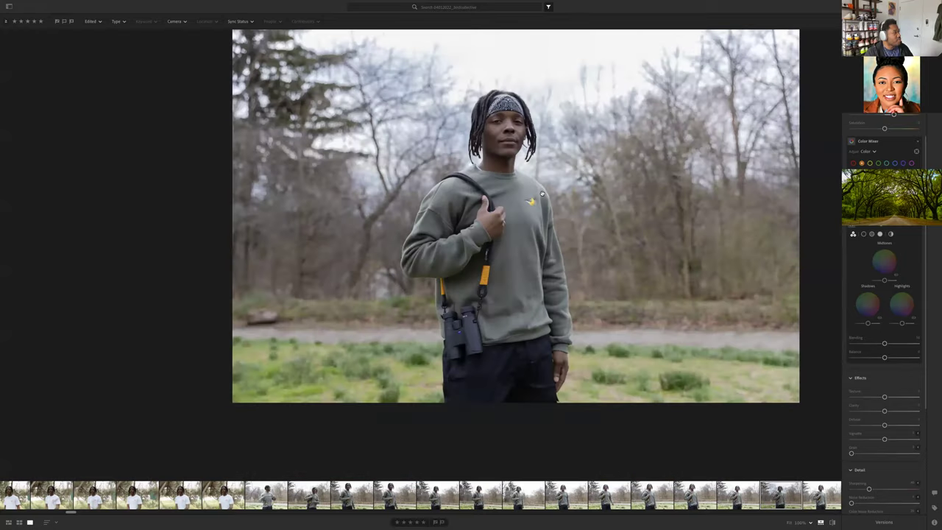
scroll(541, 193, "up", 2)
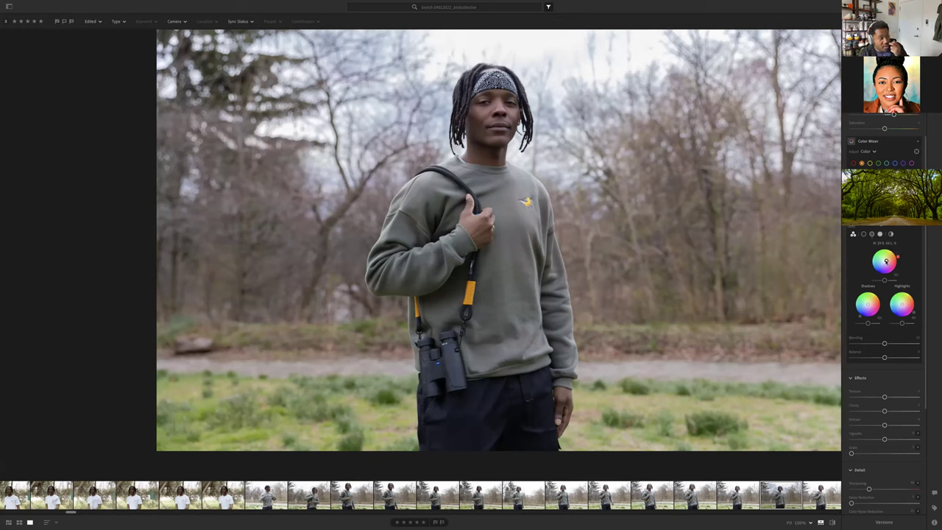
Give the midtones a faint green tint, then compare with the original using the backslash key
left_click_drag(884, 261, 886, 261)
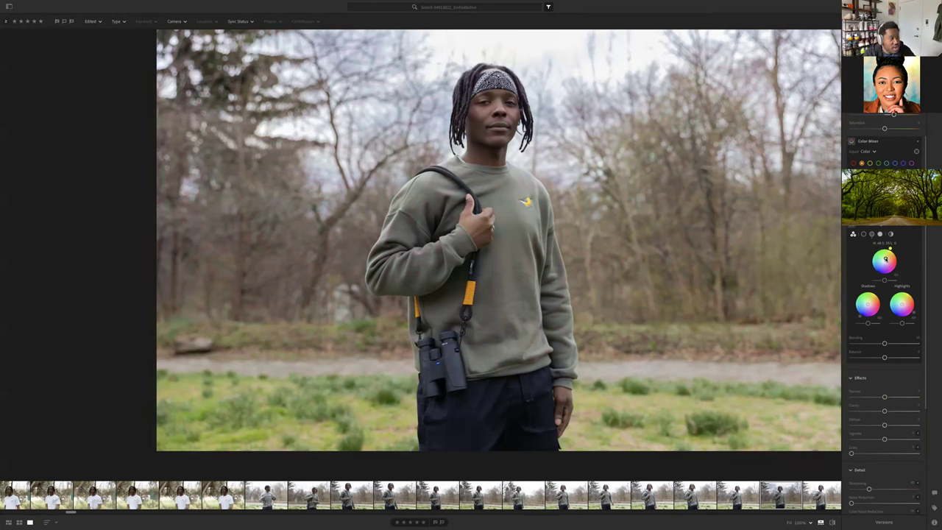
left_click_drag(886, 259, 886, 262)
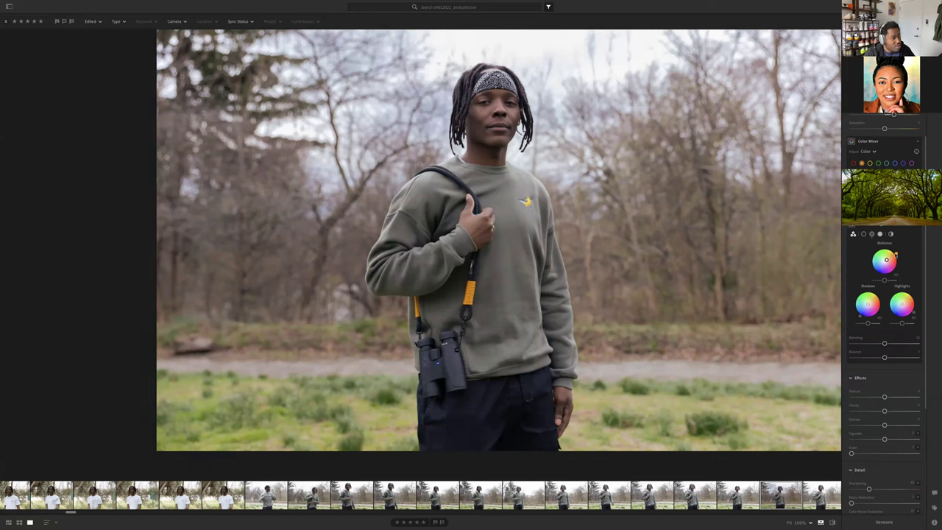
key("backslash")
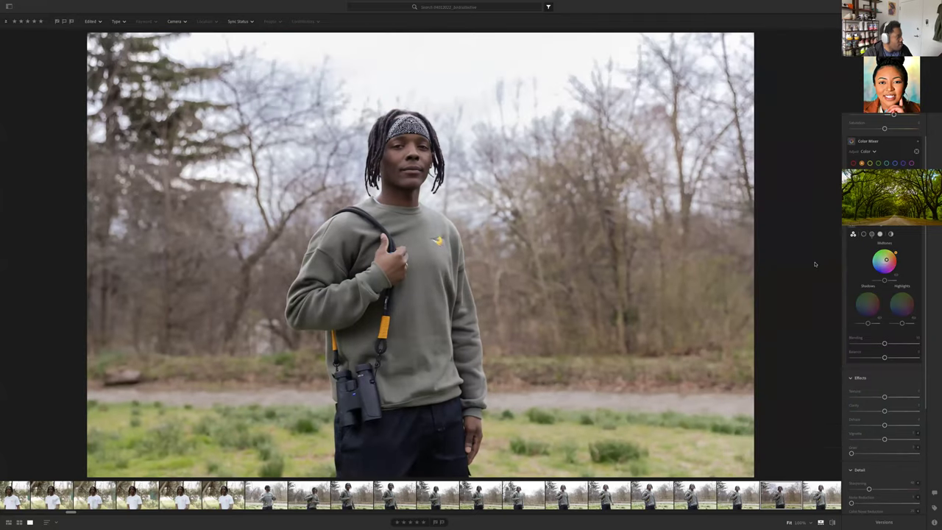
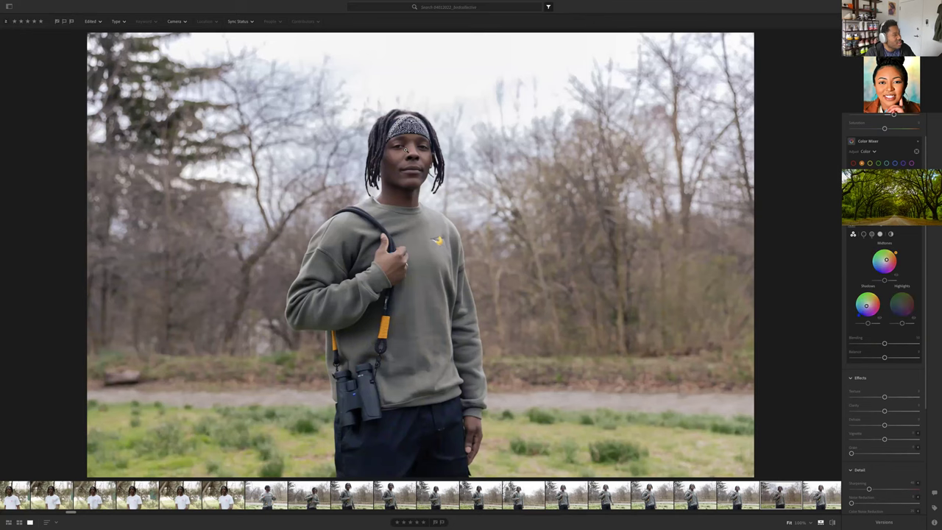
Zoom in on the man's face to inspect it, then fit the whole photo back in view
left_click(406, 149)
left_click(406, 150)
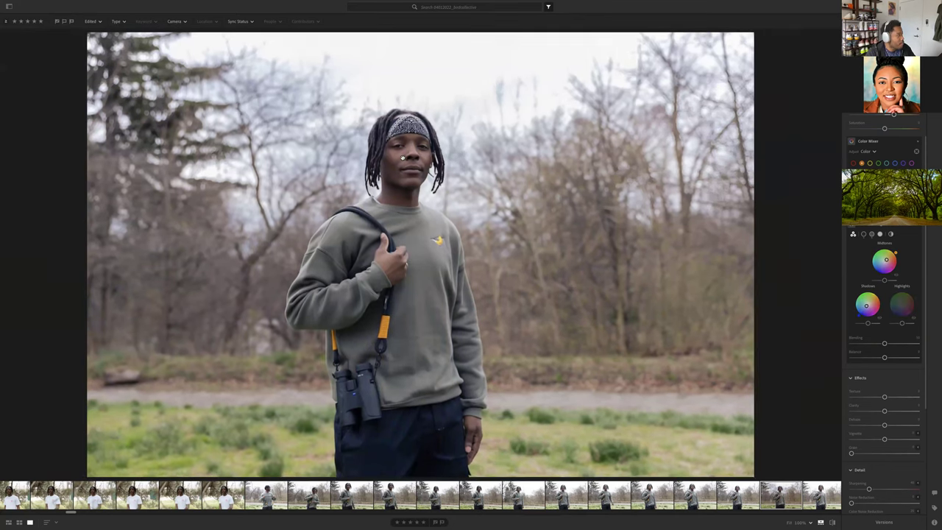
left_click(404, 153)
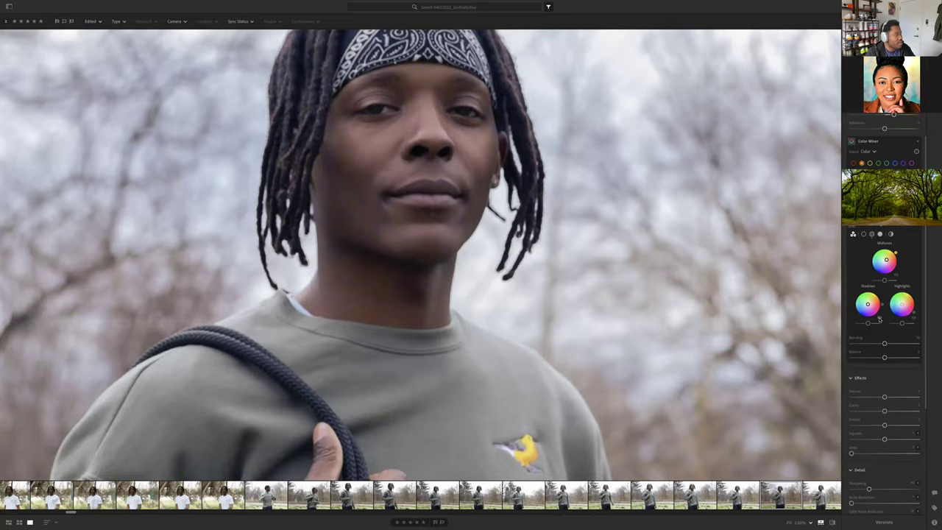
left_click(546, 255)
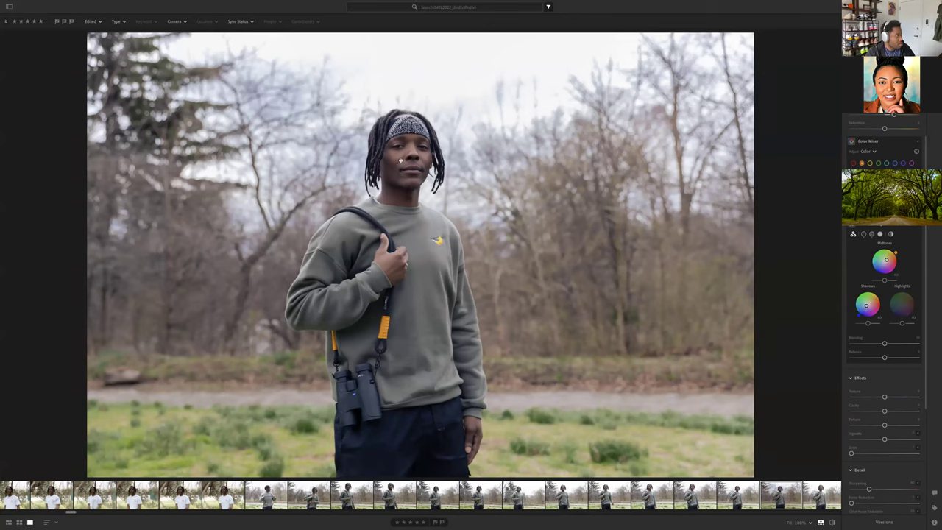
left_click(401, 160)
scroll(401, 160, "down", 3)
key("alt")
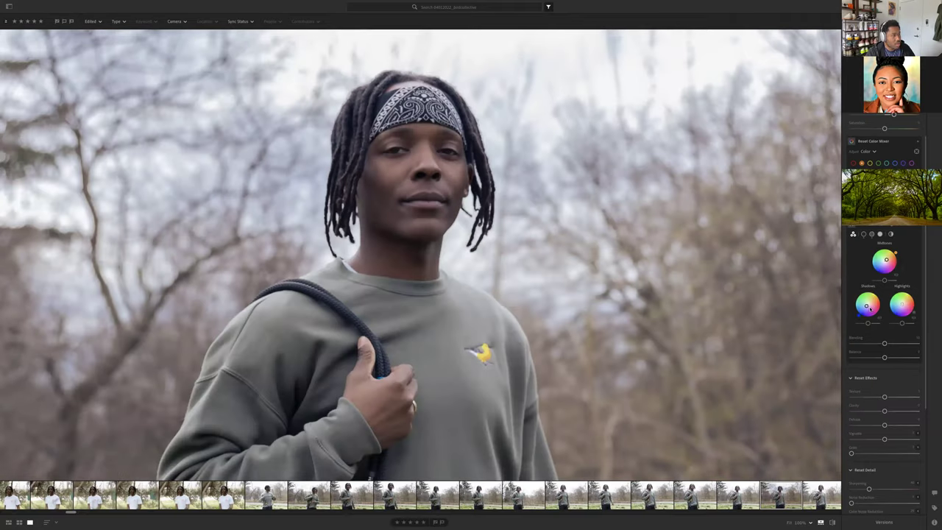
scroll(883, 442, "up", 3)
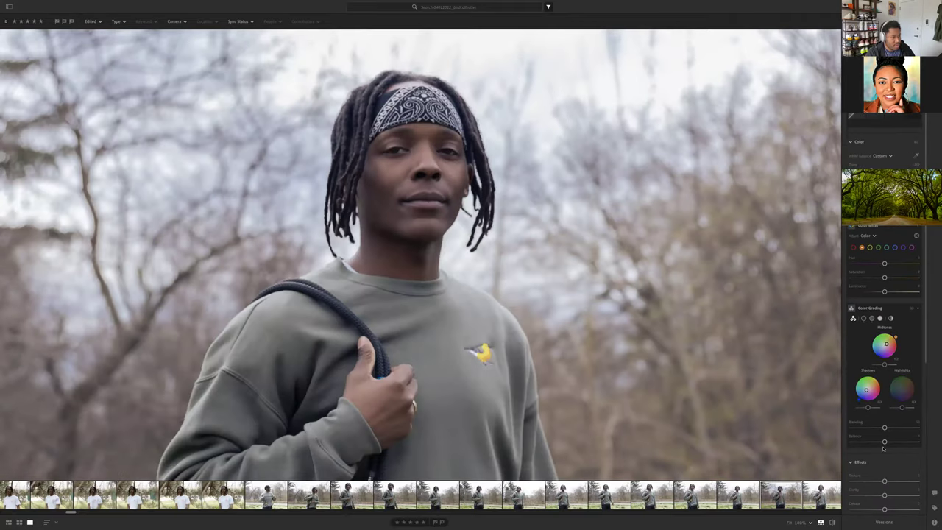
mouse_move(867, 388)
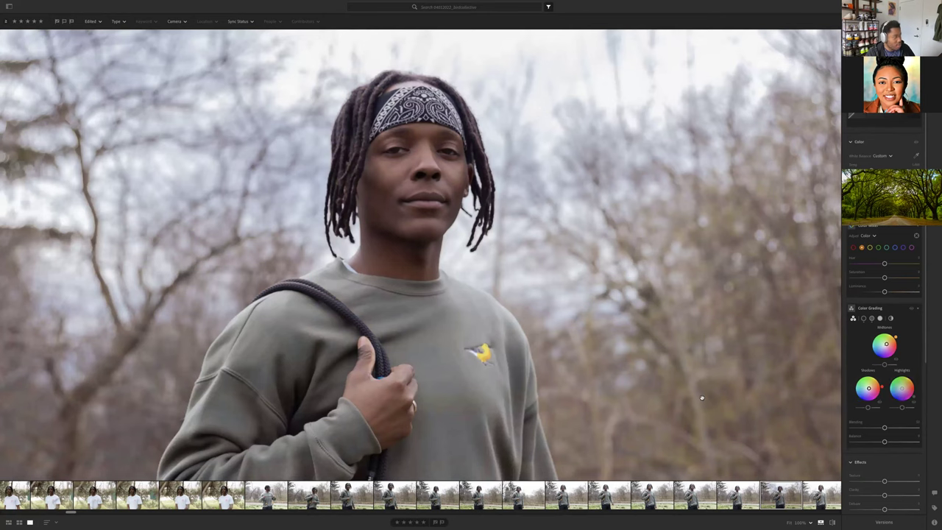
left_click(700, 395)
scroll(702, 398, "down", 3)
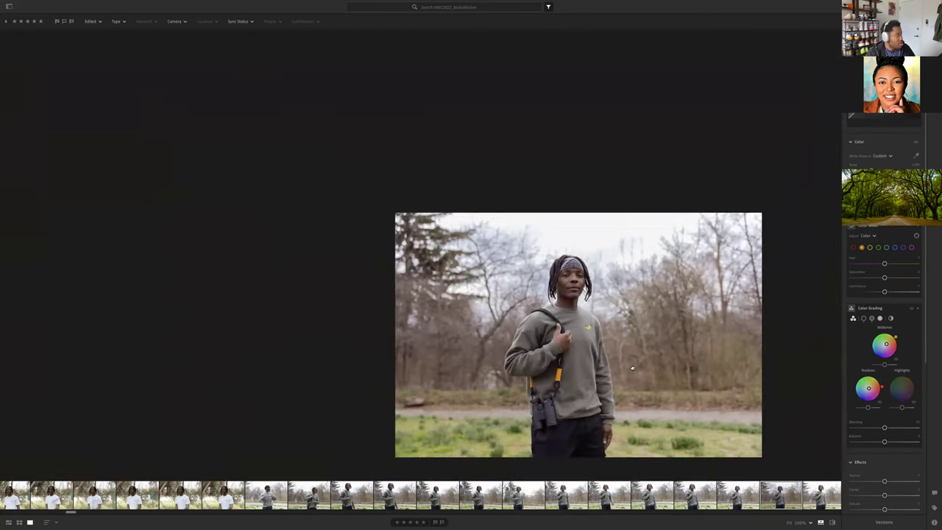
scroll(590, 333, "up", 5)
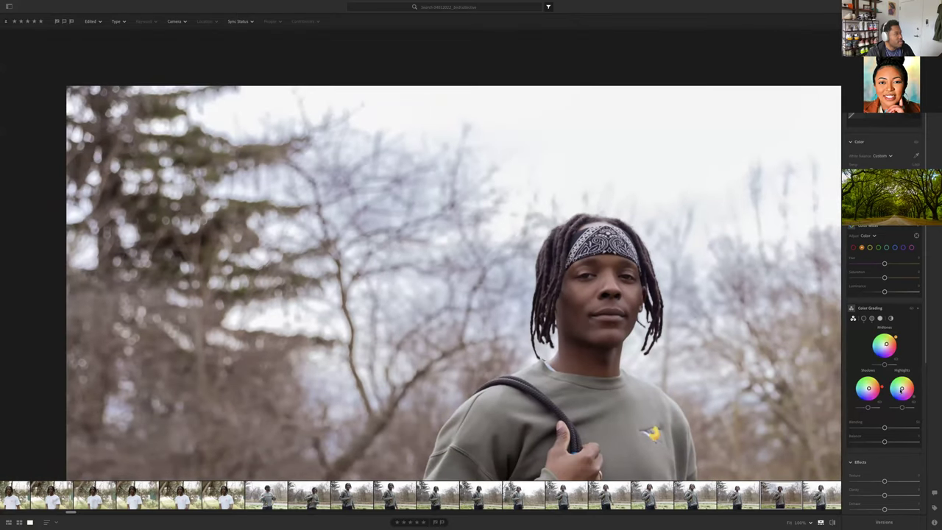
mouse_move(900, 390)
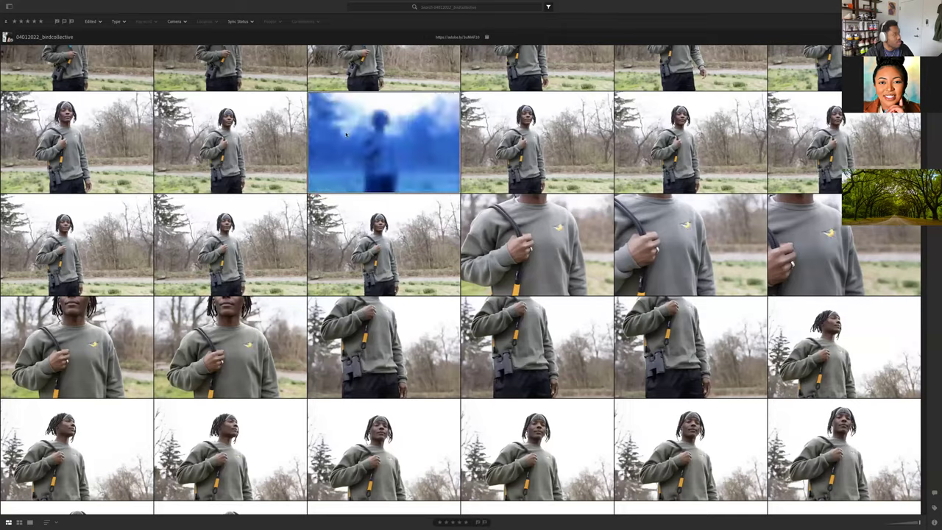
Open the sweatshirt portrait alone with edit adjustments and compare it against the unedited original
double_click(346, 133)
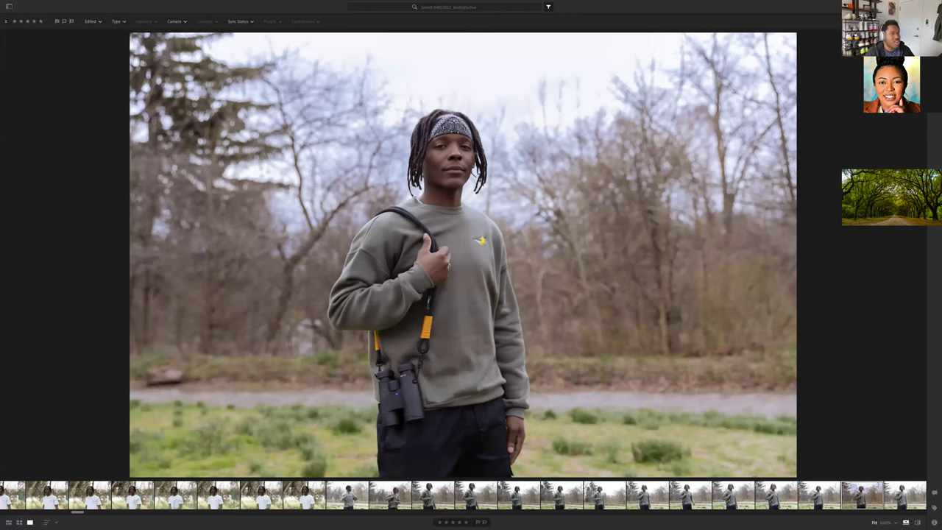
key("e")
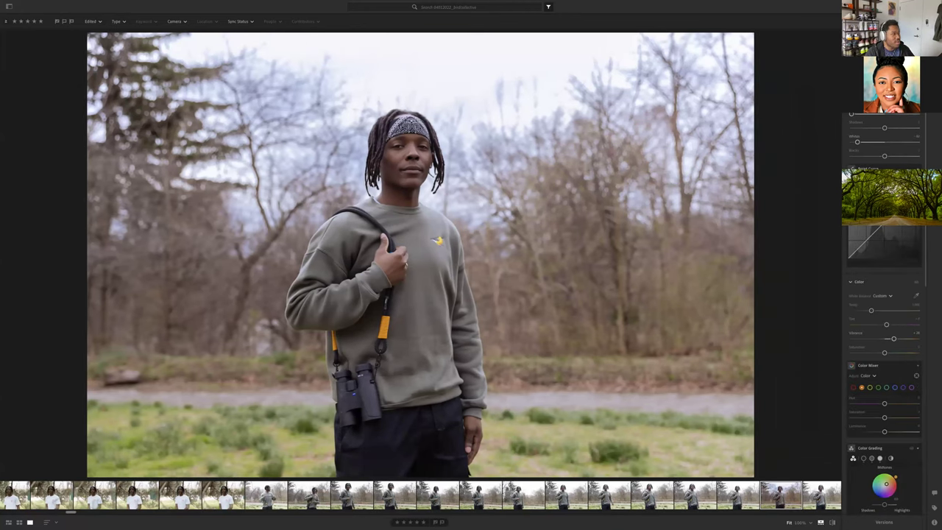
key("backslash")
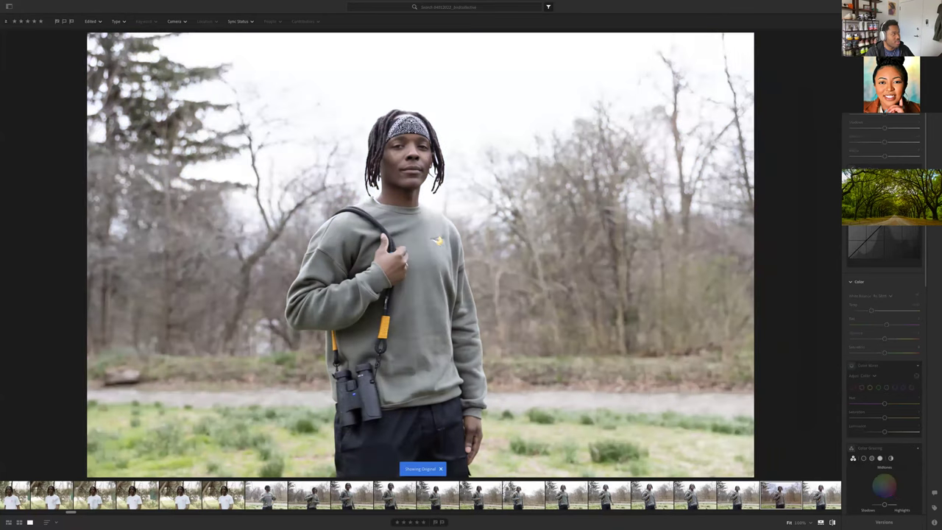
key("backslash")
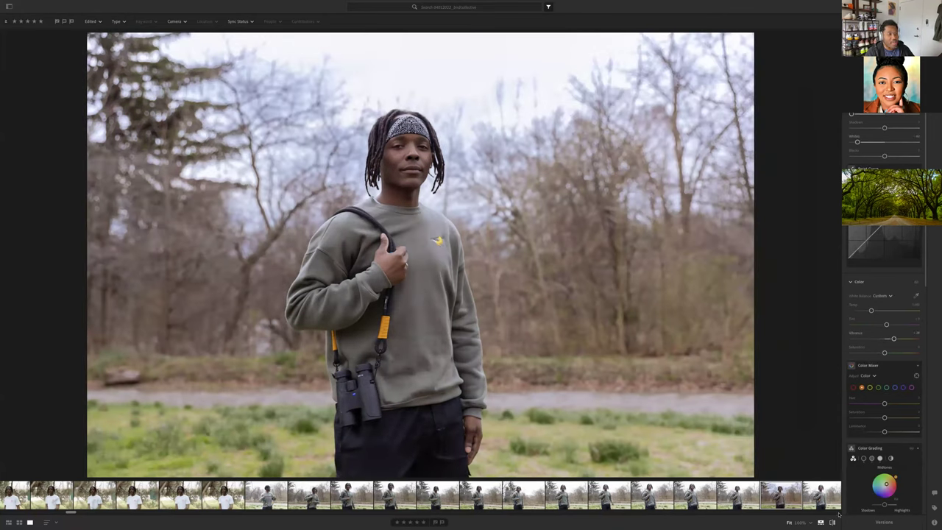
Raise Clarity to about +14 and Dehaze slightly, then check the headband up close
scroll(883, 310, "down", 2)
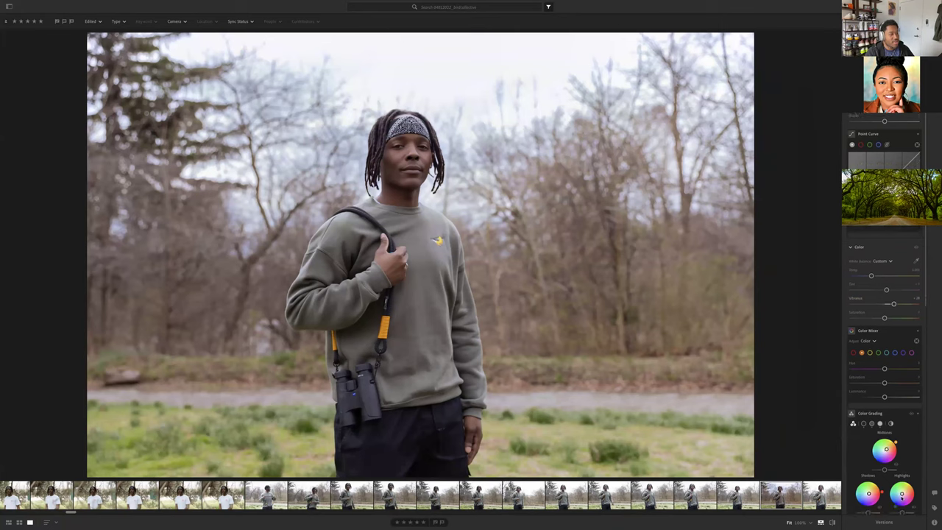
scroll(885, 281, "down", 6)
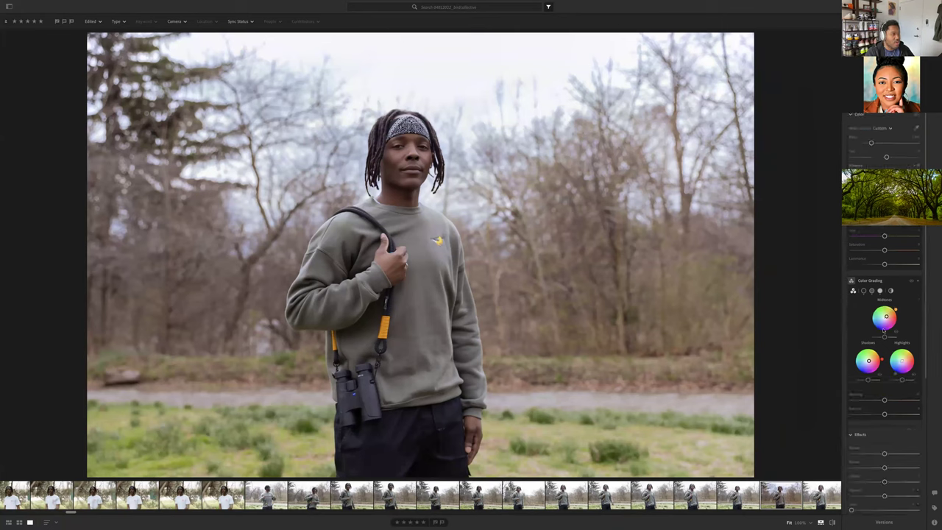
left_click_drag(885, 363, 888, 364)
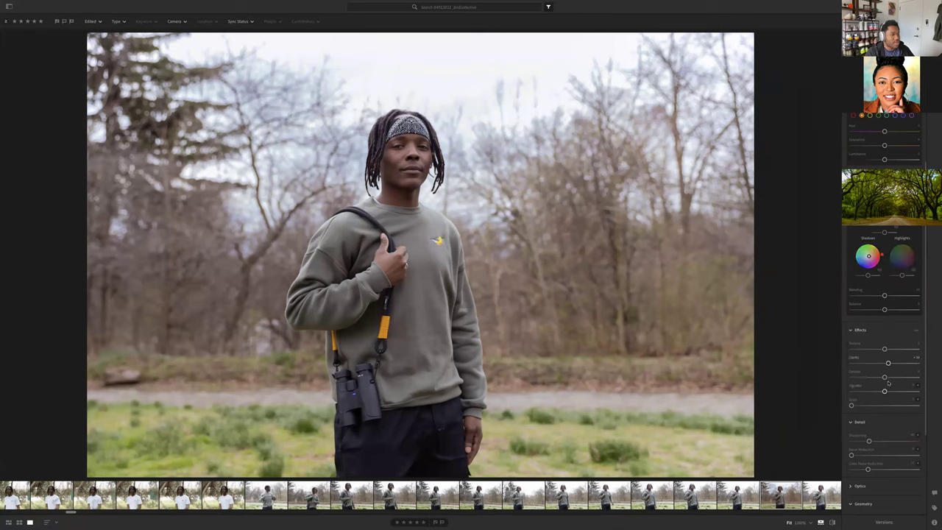
left_click_drag(884, 377, 888, 378)
scroll(892, 372, "up", 5)
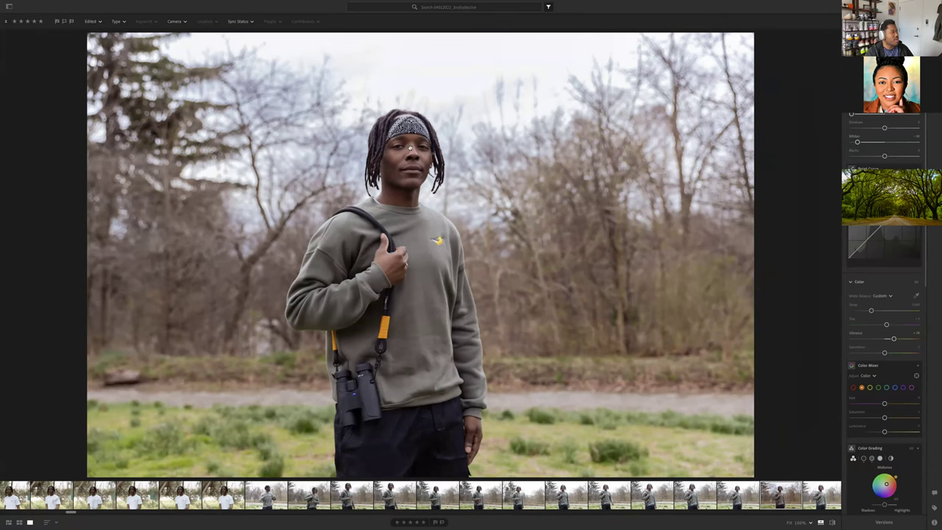
left_click(409, 148)
left_click(410, 148)
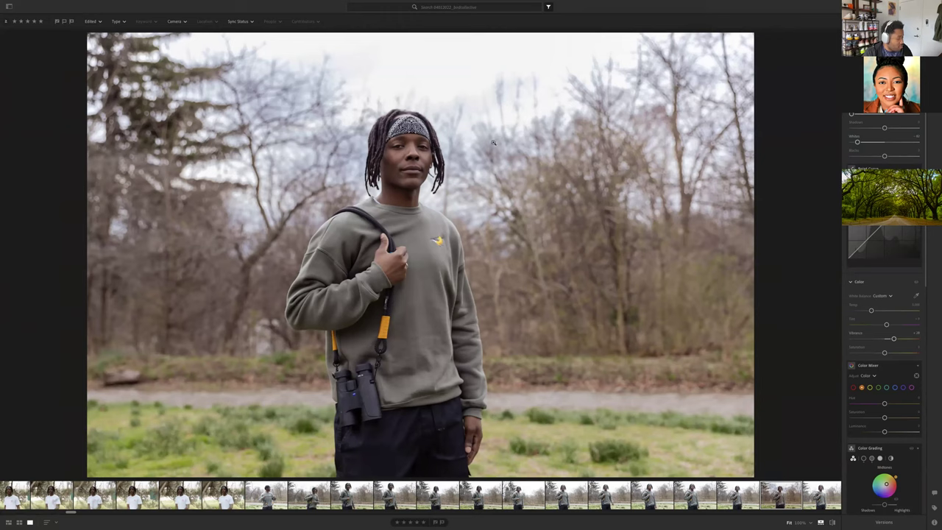
Copy the sweatshirt portrait's edit settings and check the trousers up close
key("ctrl+c")
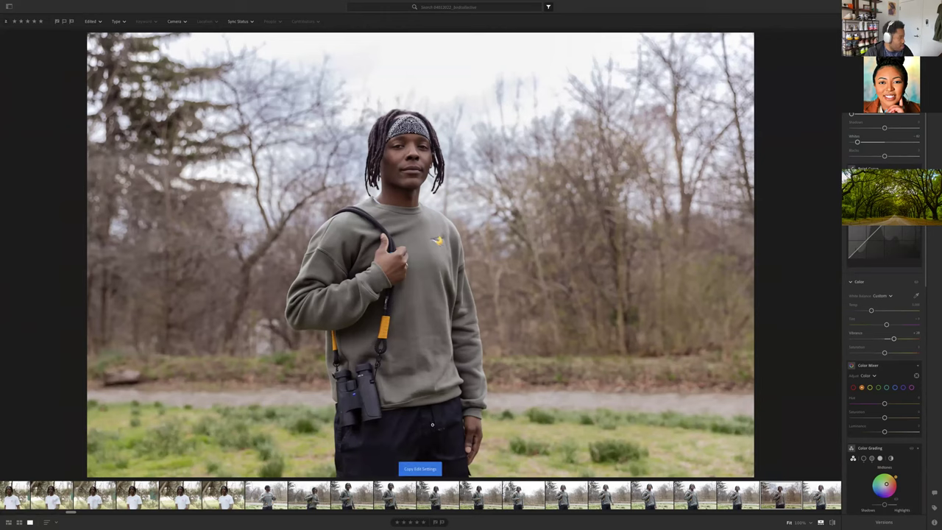
key("Right")
key("ctrl+v")
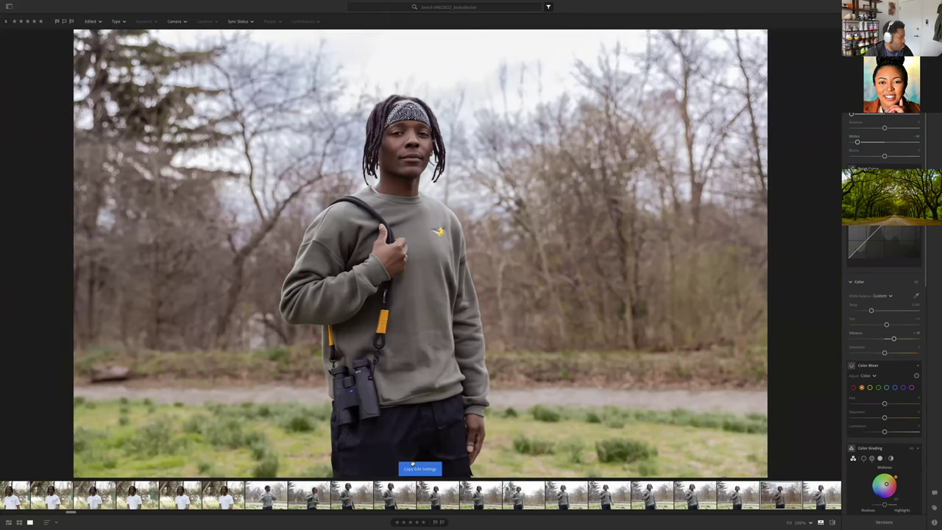
left_click(412, 464)
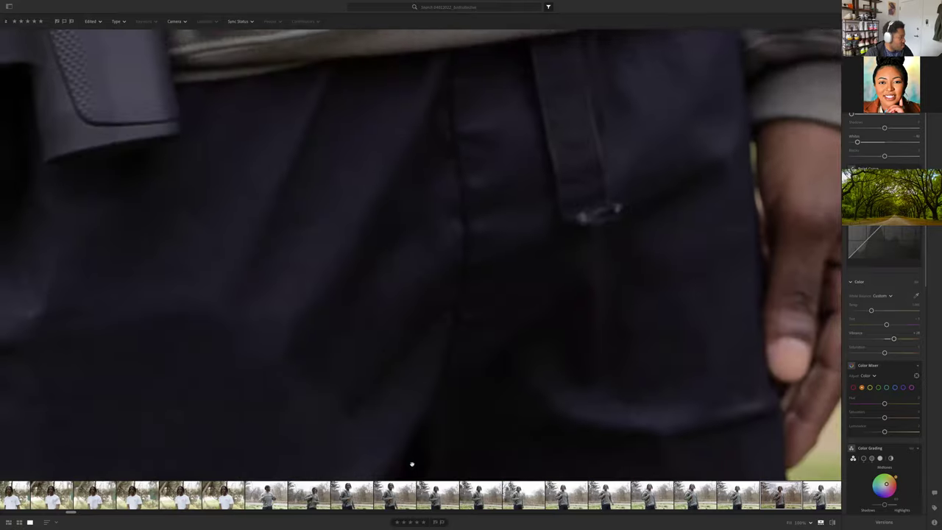
left_click(409, 463)
Paste the copied edits onto the white T-shirt portrait and compare with the original
left_click(224, 495)
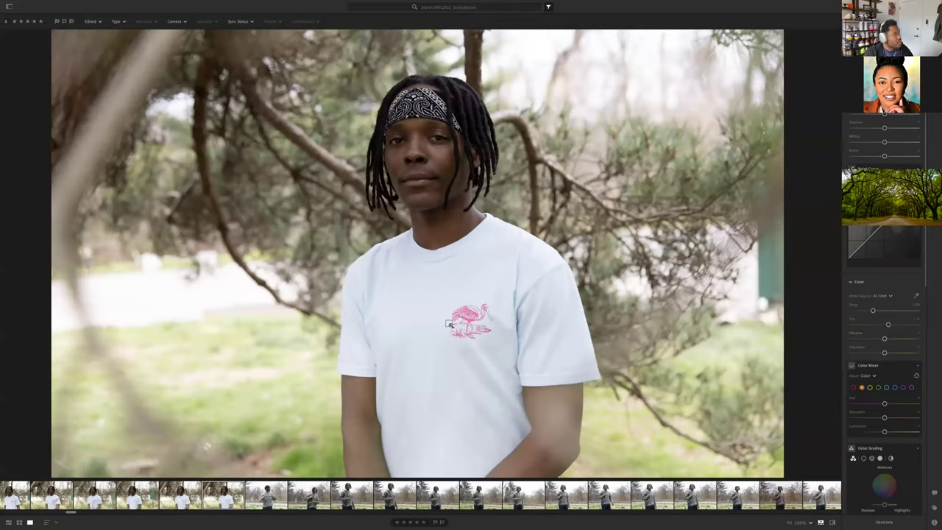
key("ctrl+v")
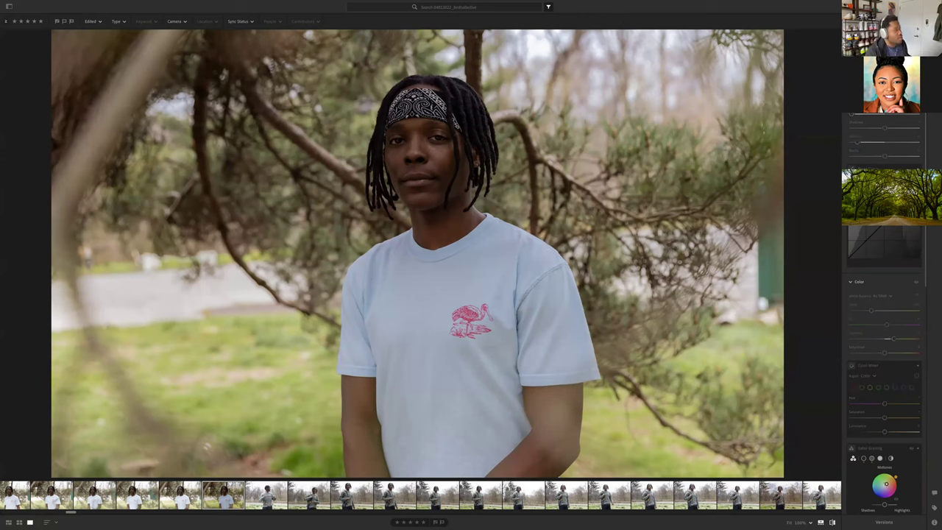
key("backslash")
key("backslash")
key("backslash")
key("backslash")
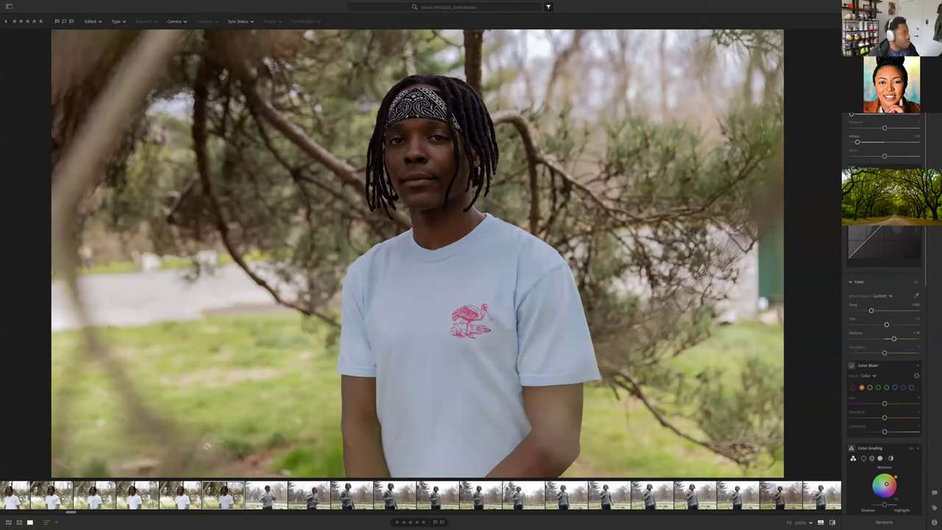
key("backslash")
key("backslash")
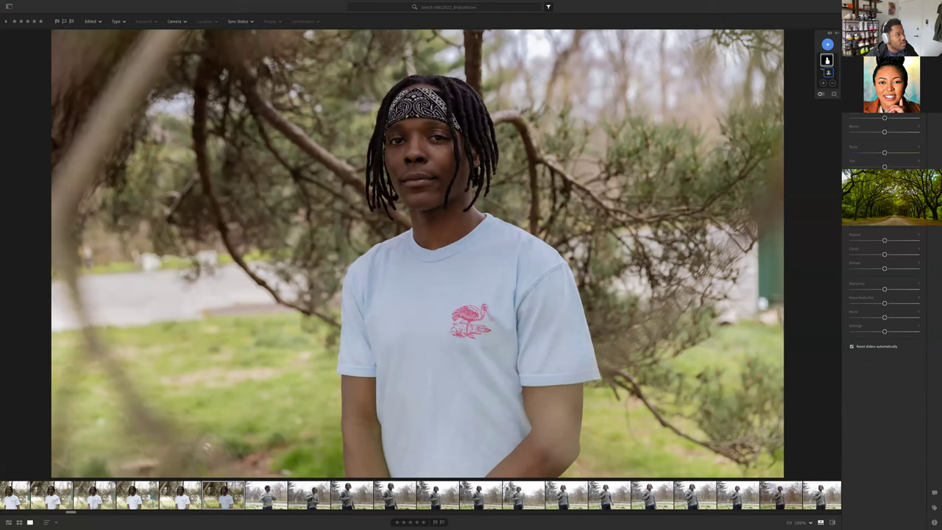
key("e")
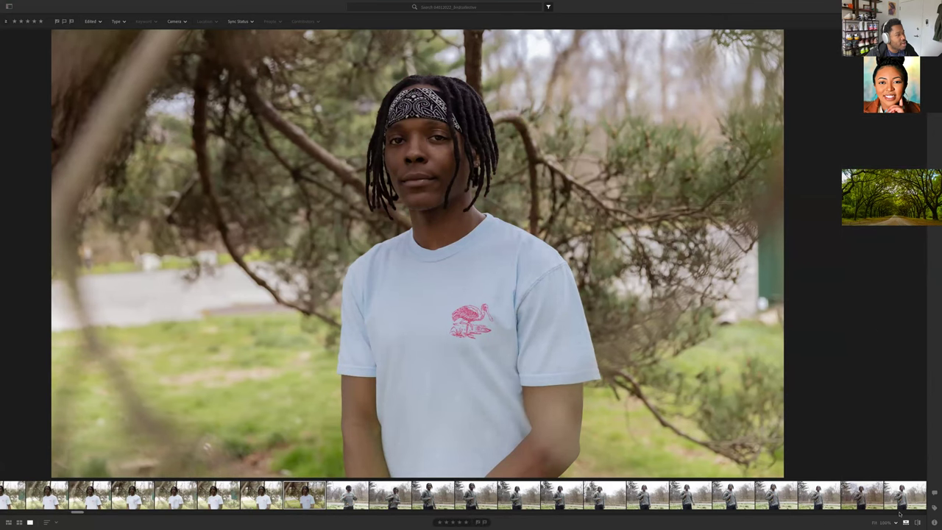
key("backslash")
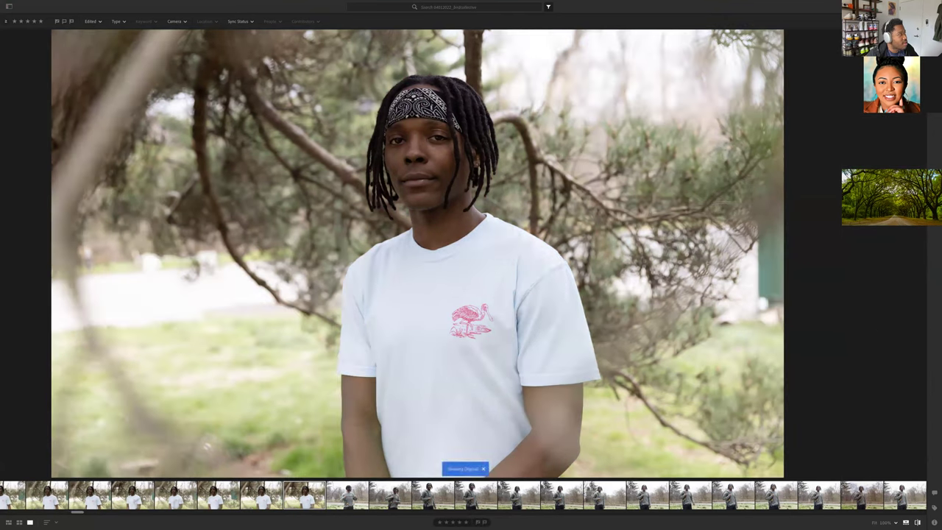
key("backslash")
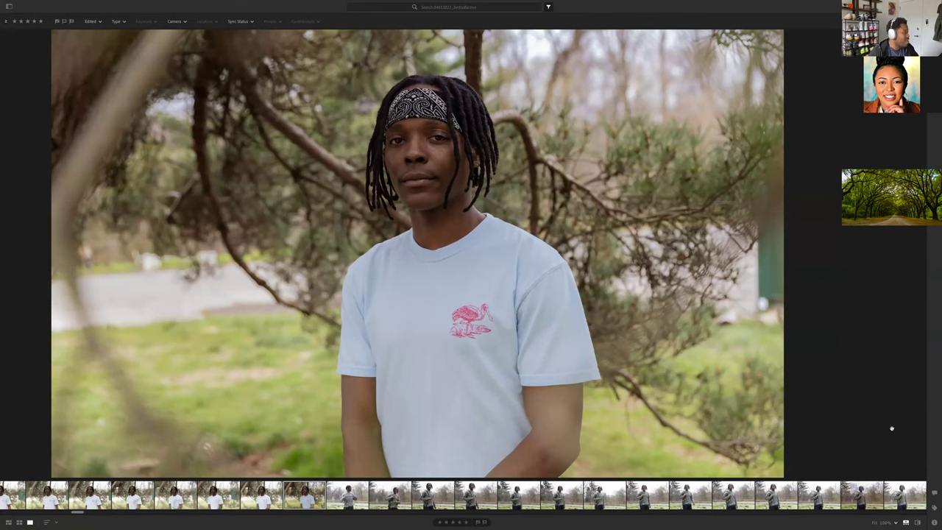
key("e")
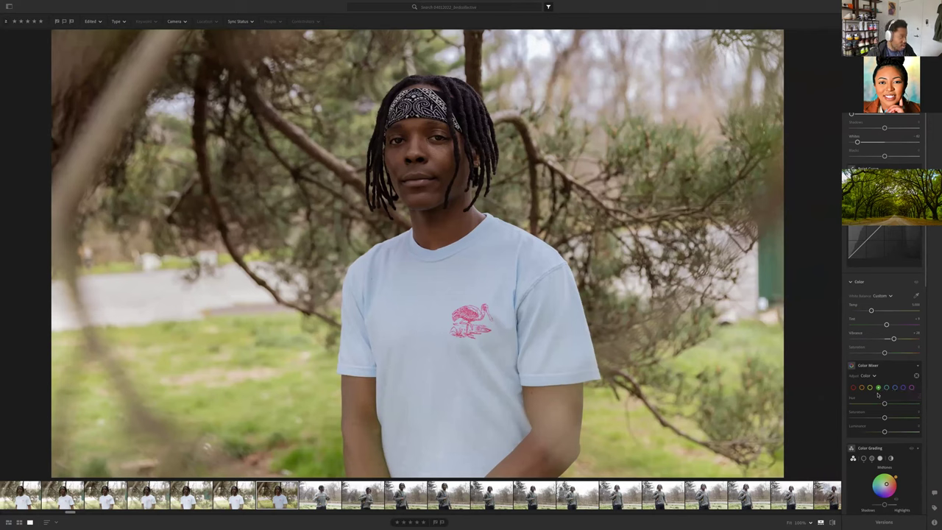
In the Color Mixer, shift the green hue up and lower green saturation slightly
mouse_move(885, 404)
left_mouse_down()
mouse_move(857, 403)
mouse_move(902, 404)
left_mouse_up()
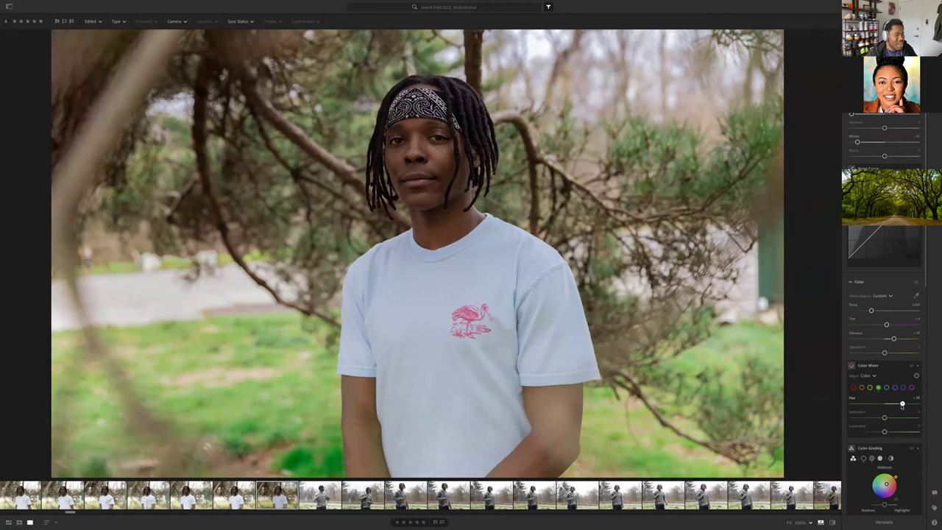
mouse_move(886, 418)
left_mouse_down()
mouse_move(873, 418)
mouse_move(891, 432)
left_mouse_up()
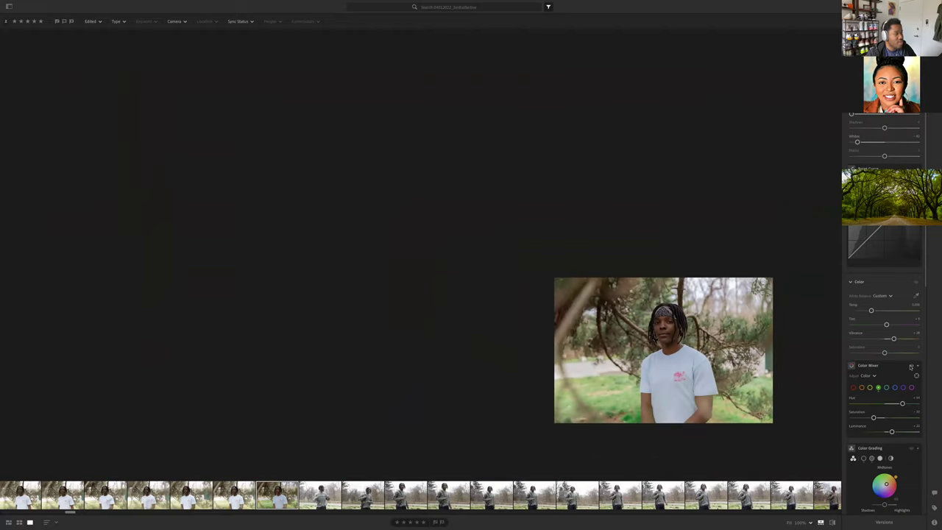
Toggle the Color Mixer adjustments off and on to compare the greens
mouse_move(911, 367)
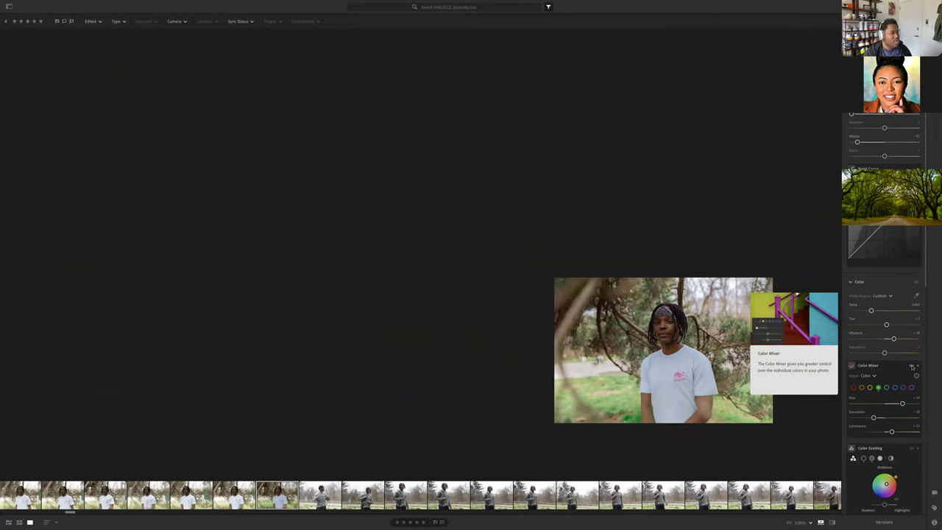
left_click(911, 367)
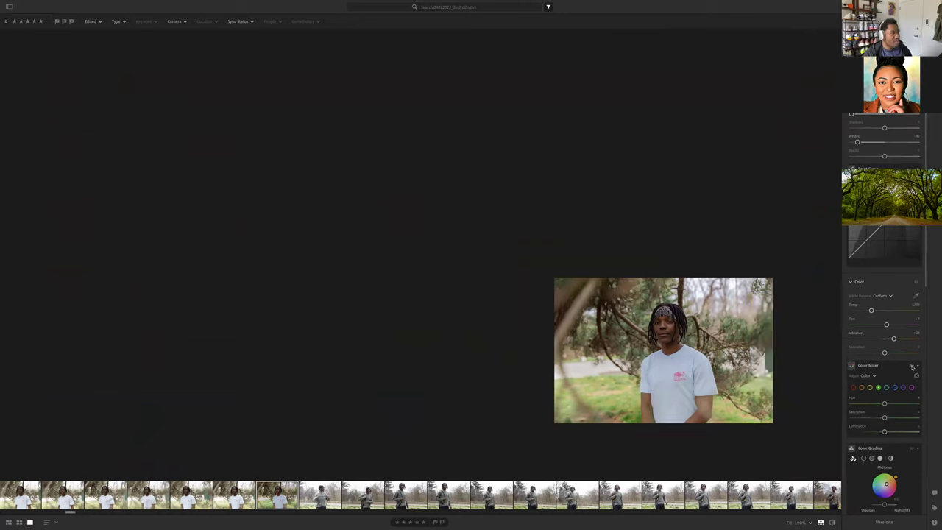
left_click(912, 367)
left_click(912, 366)
left_click(911, 367)
left_click(912, 366)
left_click(912, 366)
Reduce the green hue shift and compare the result with the mixer off and on
left_click_drag(903, 404, 880, 404)
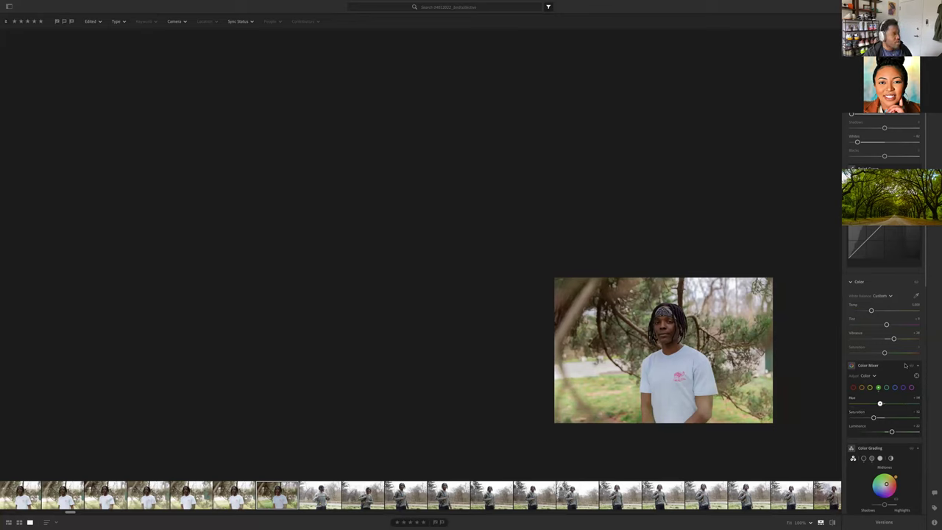
left_click(911, 366)
left_click(910, 365)
left_click(910, 366)
left_click(911, 366)
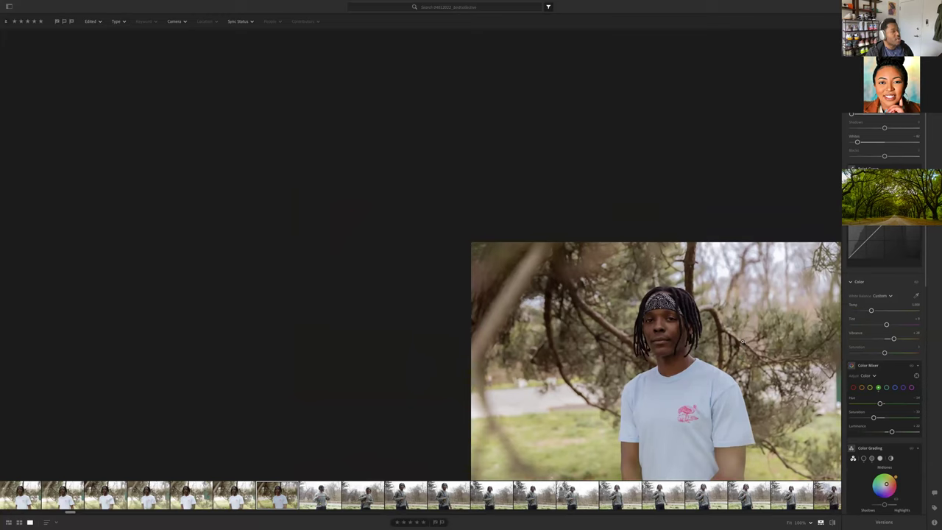
Compare the portrait with and without the Color Mixer changes, leaving them enabled
left_click(911, 366)
left_click(911, 366)
left_click(912, 366)
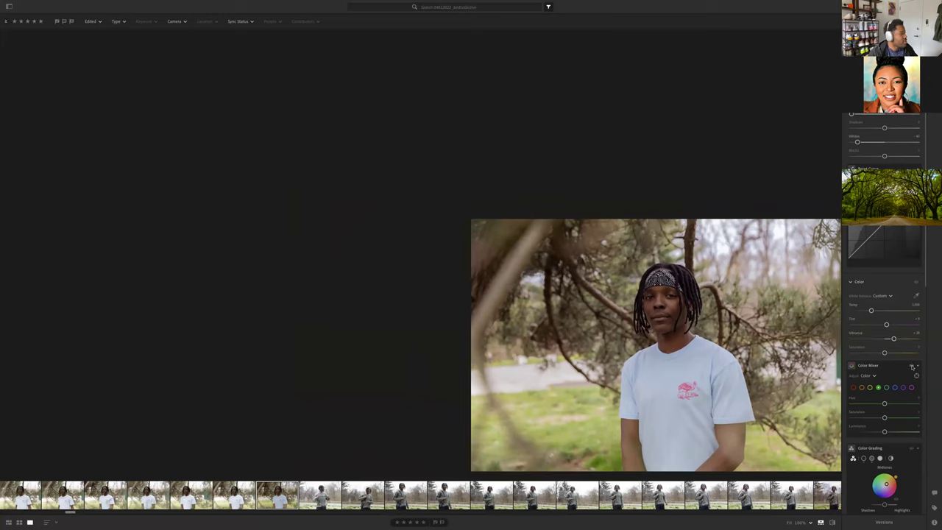
left_click(912, 366)
left_click(911, 365)
left_click(912, 365)
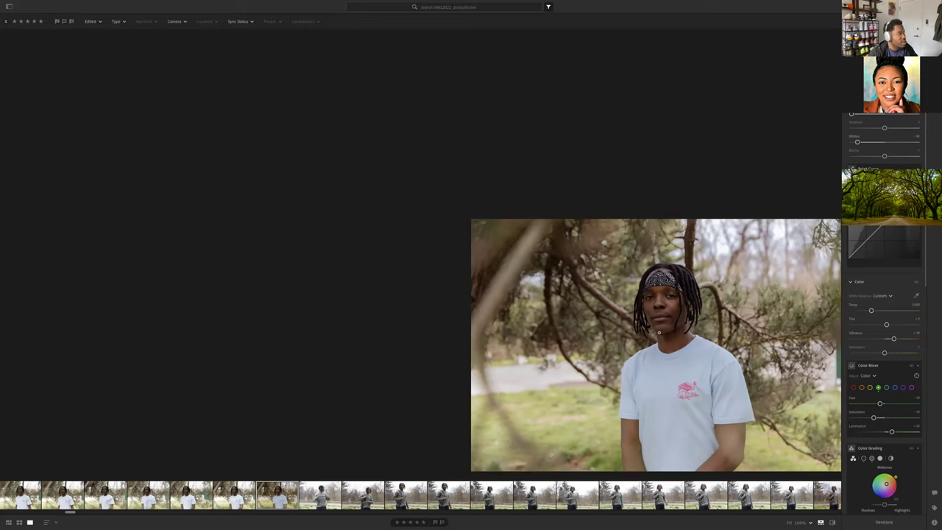
Fit the whole graded portrait in view, then switch to the browser showing Instagram
scroll(663, 348, "up", 3)
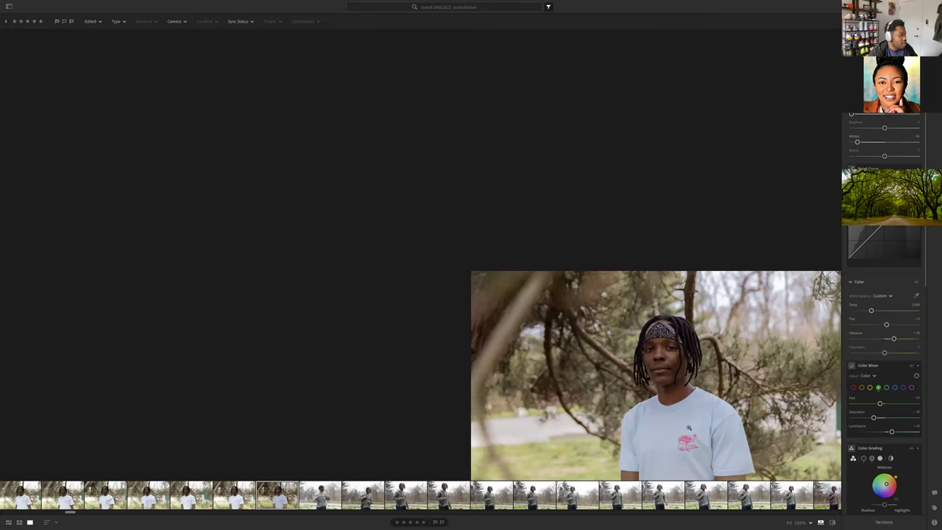
left_click(716, 372)
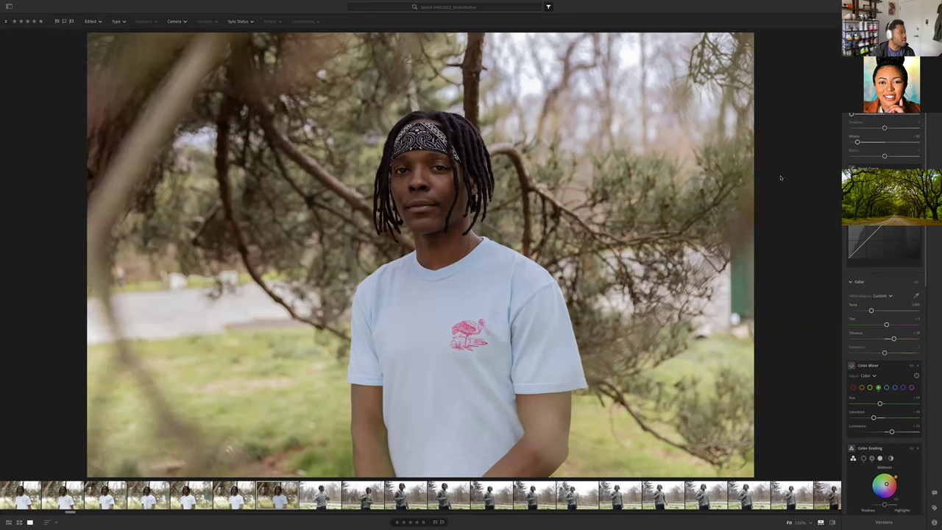
key("ctrl+Left")
scroll(824, 295, "down", 10)
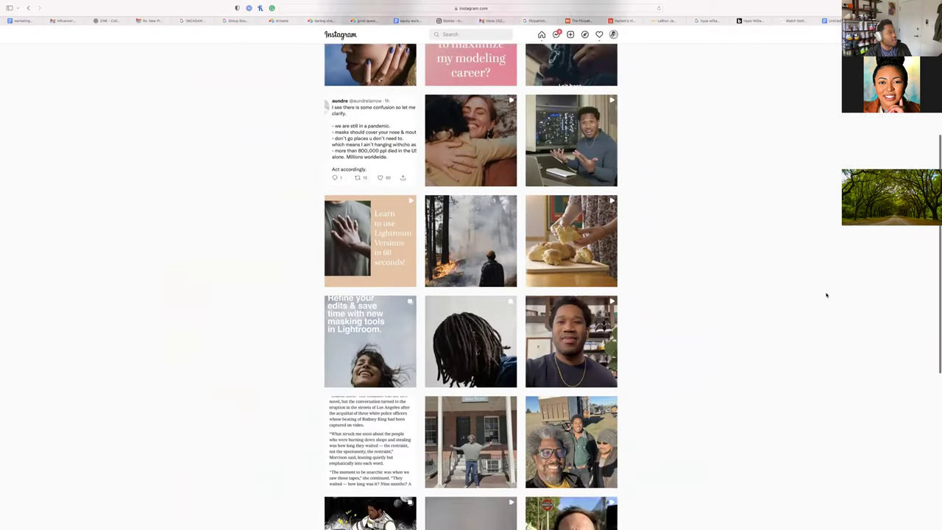
Browse the top-left post and the dreadlocks post, paging to the hands with gold rings
scroll(826, 295, "up", 1)
left_click(370, 81)
left_click(736, 250)
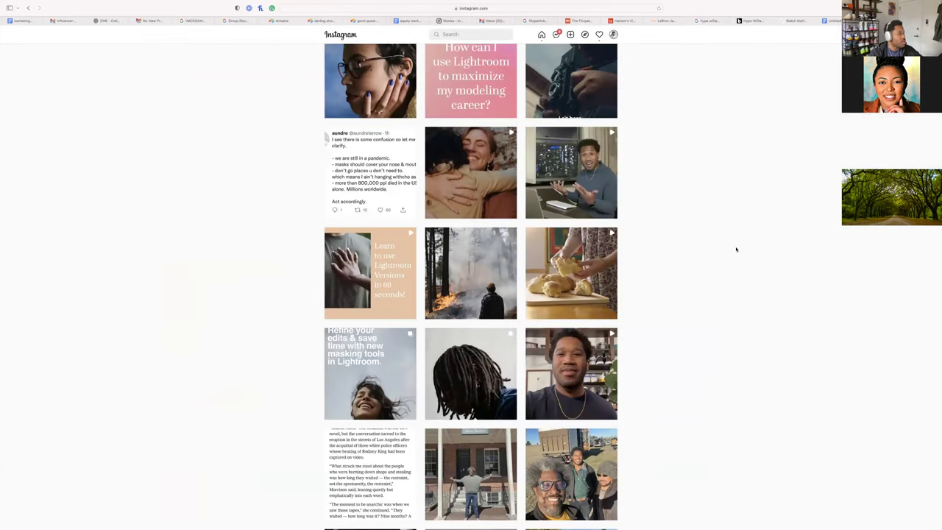
left_click(501, 371)
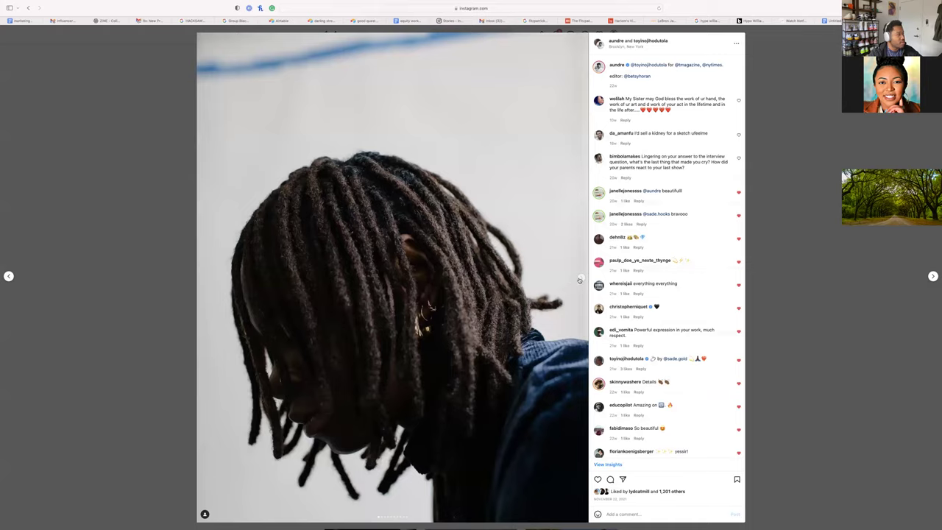
left_click(580, 279)
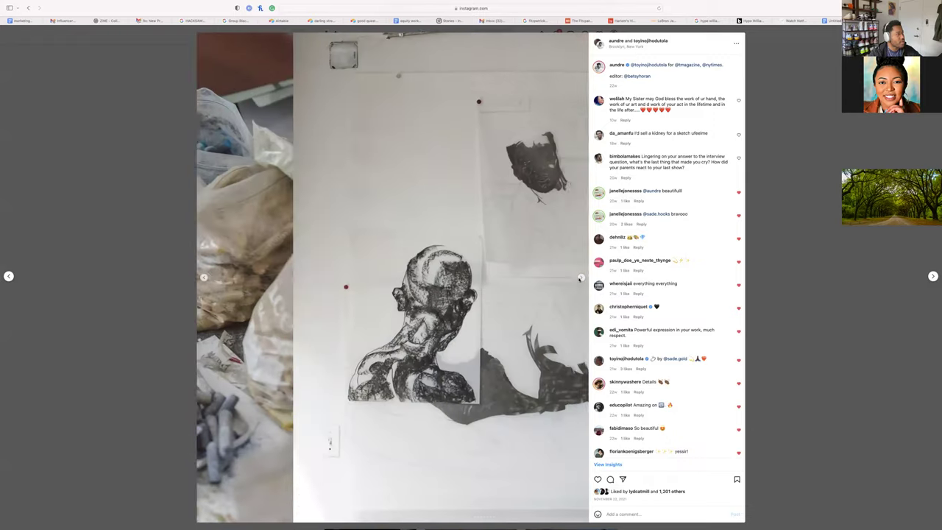
left_click(580, 279)
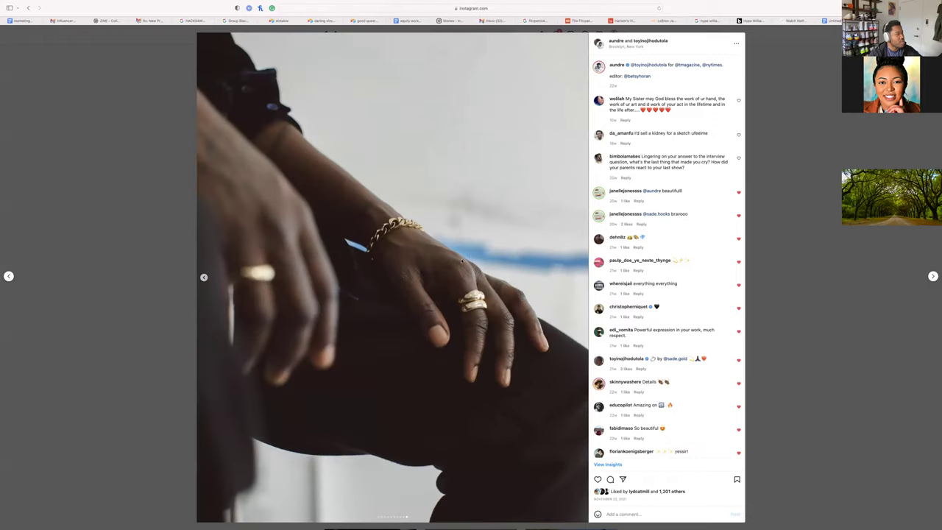
key("Escape")
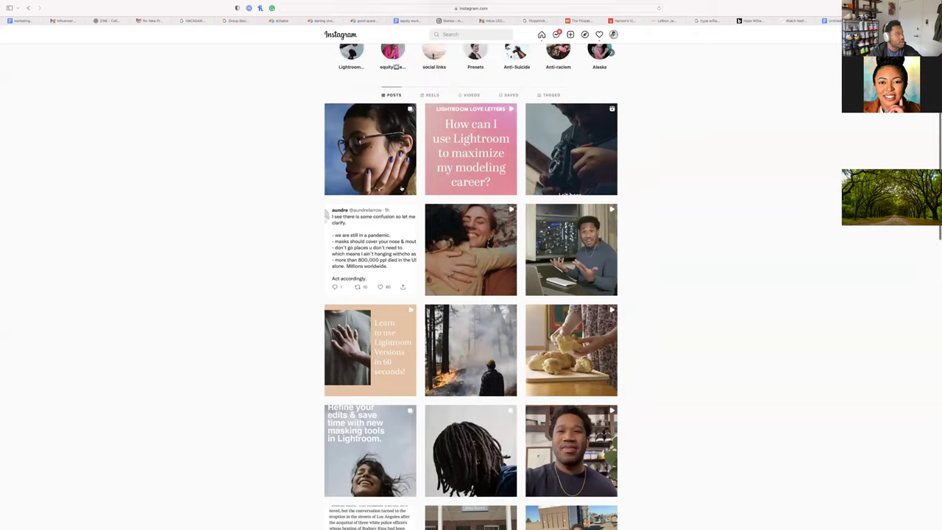
Like a comment on the woman-with-glasses post, close it, and switch desktop spaces
left_click(398, 187)
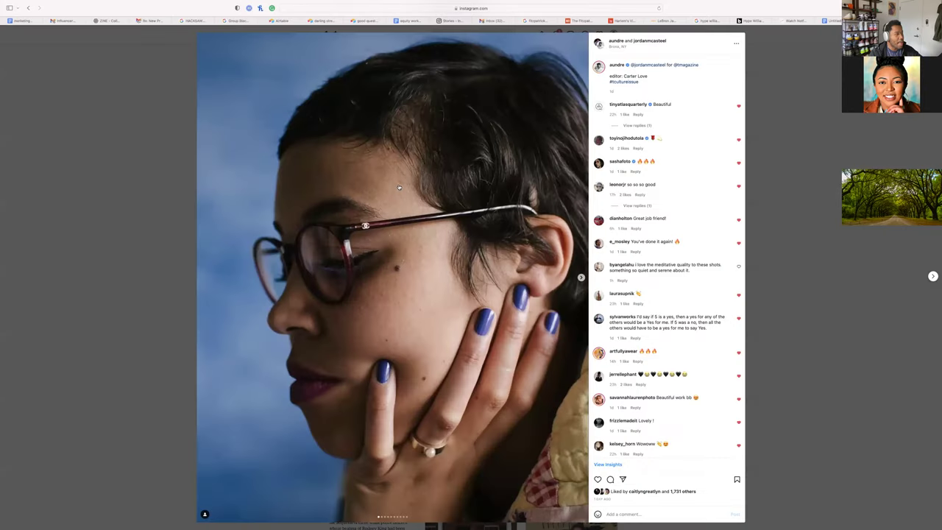
left_click(739, 265)
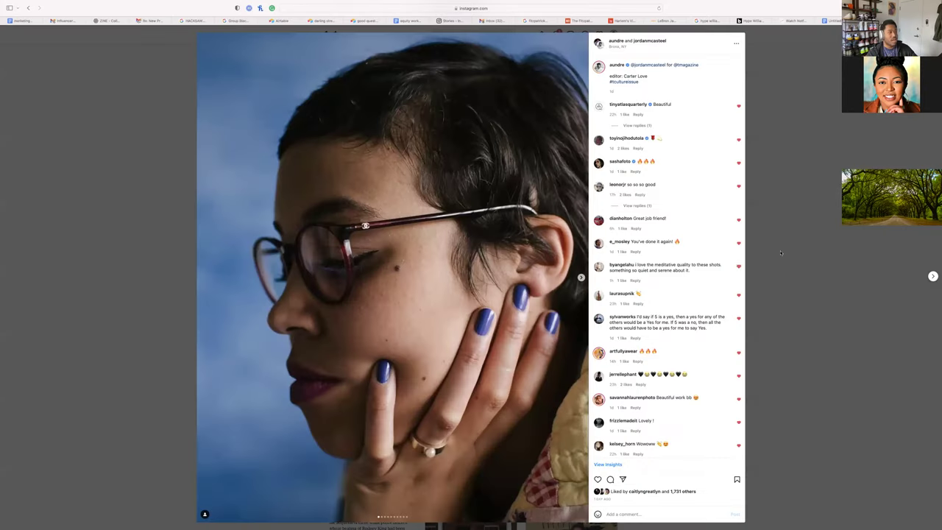
left_click(781, 253)
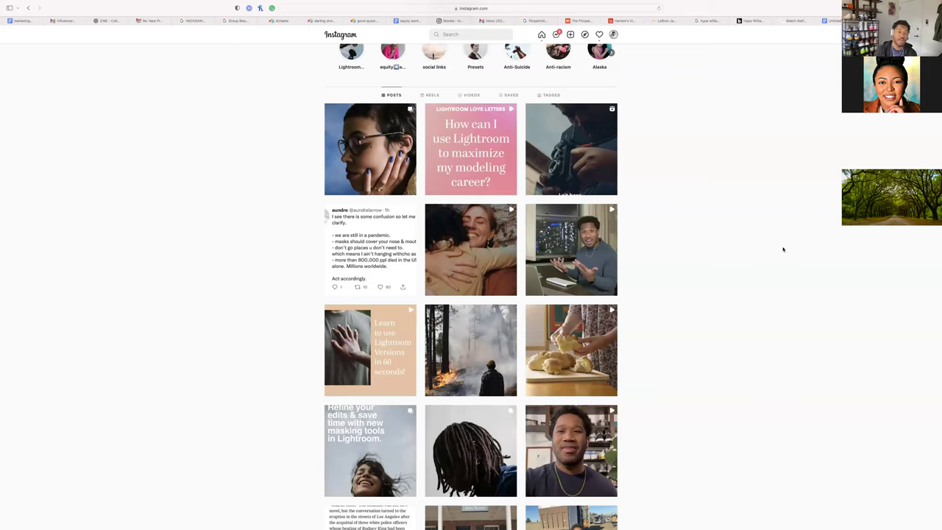
key("ctrl+Left")
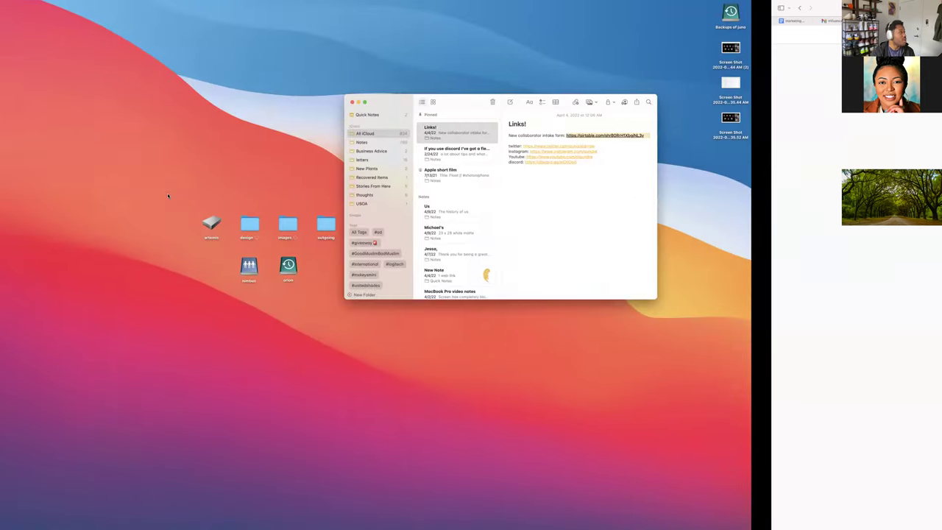
Back in Lightroom, open Discover, a photographer's profile, and their white T-shirt woman edit
key("ctrl+Right")
key("ctrl+Right")
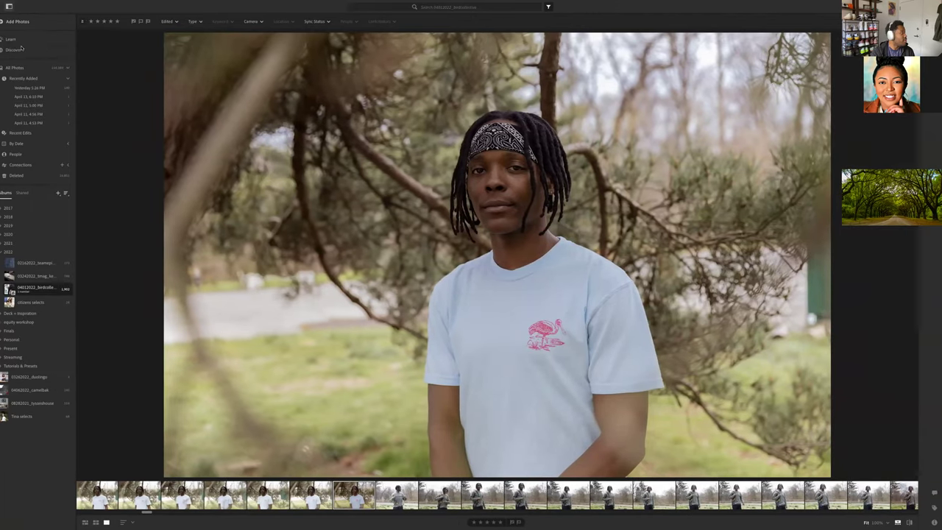
left_click(16, 49)
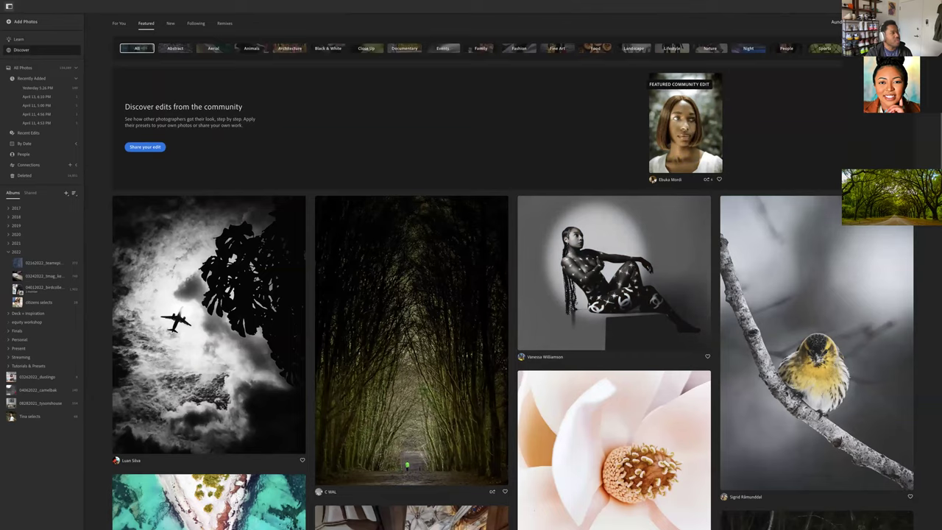
left_click(827, 24)
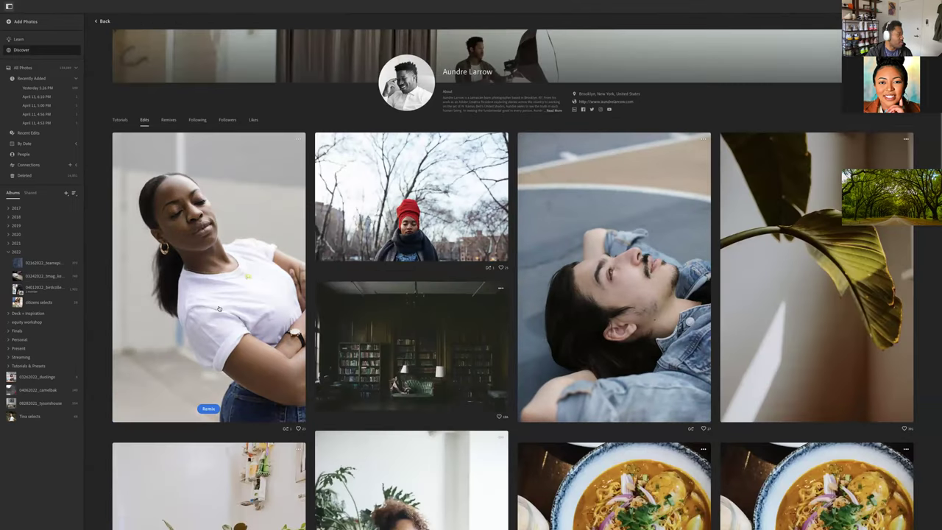
left_click(300, 140)
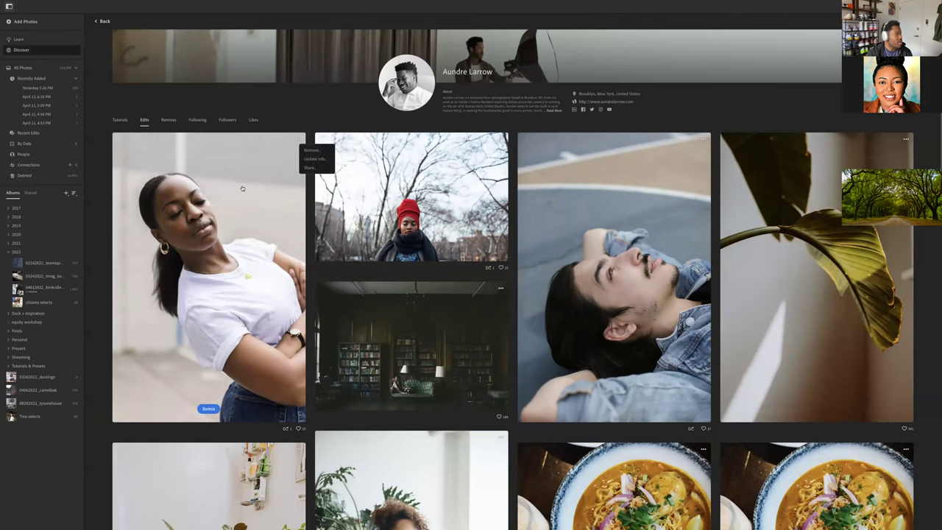
left_click(243, 189)
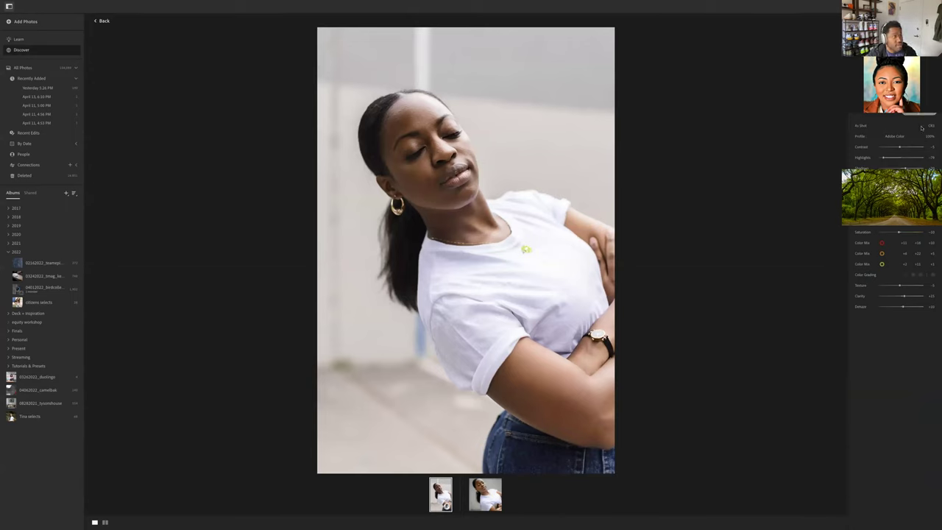
Start saving the edit as a preset, cancel, and return to the profile's edits grid
left_click(861, 147)
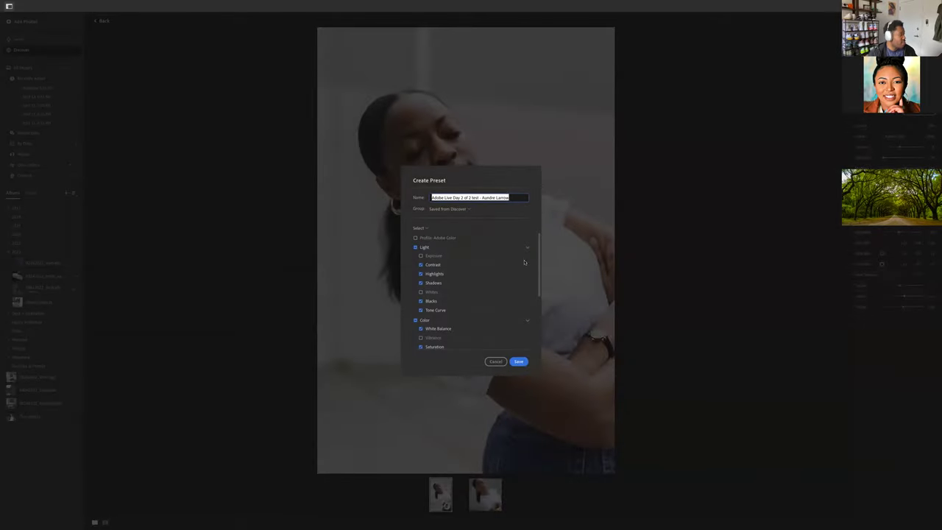
left_click(496, 361)
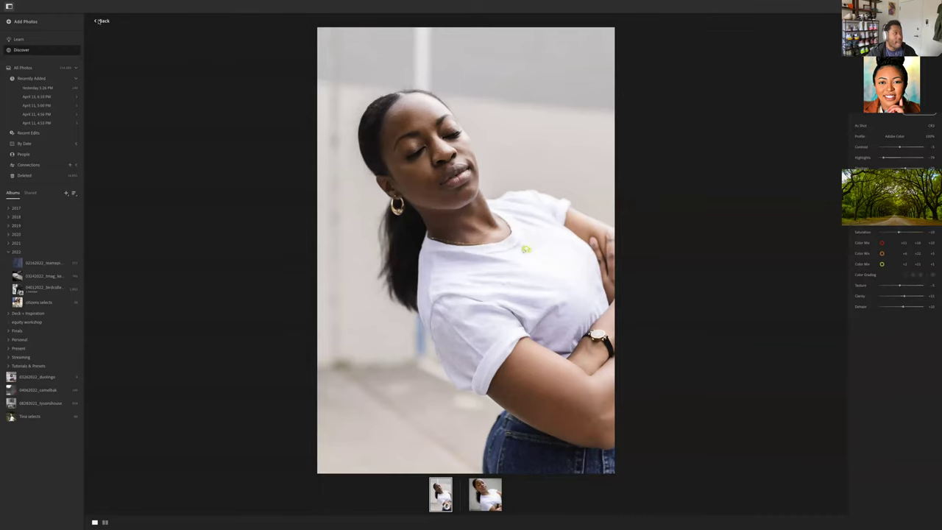
left_click(100, 21)
Open the 04012022_birdcollective album from the Albums panel
scroll(513, 324, "down", 1)
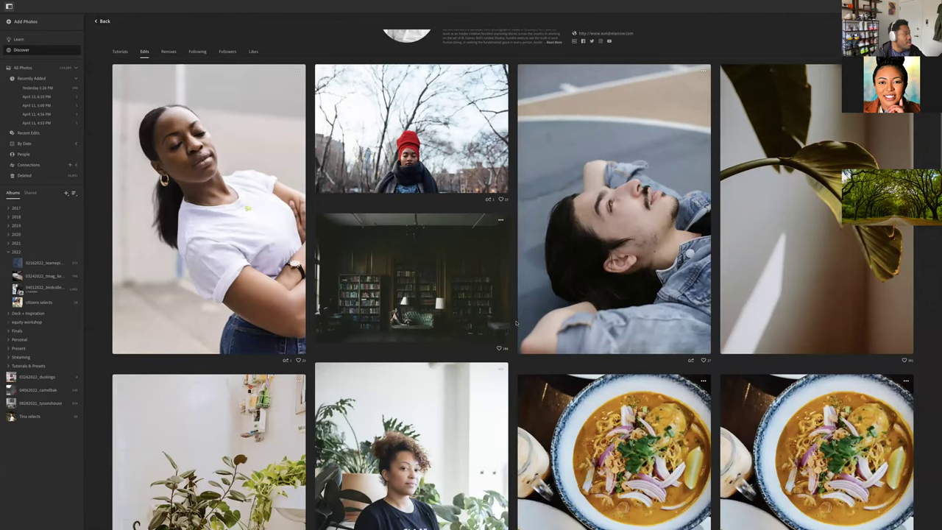
scroll(513, 324, "down", 3)
scroll(444, 287, "down", 1)
scroll(483, 242, "down", 4)
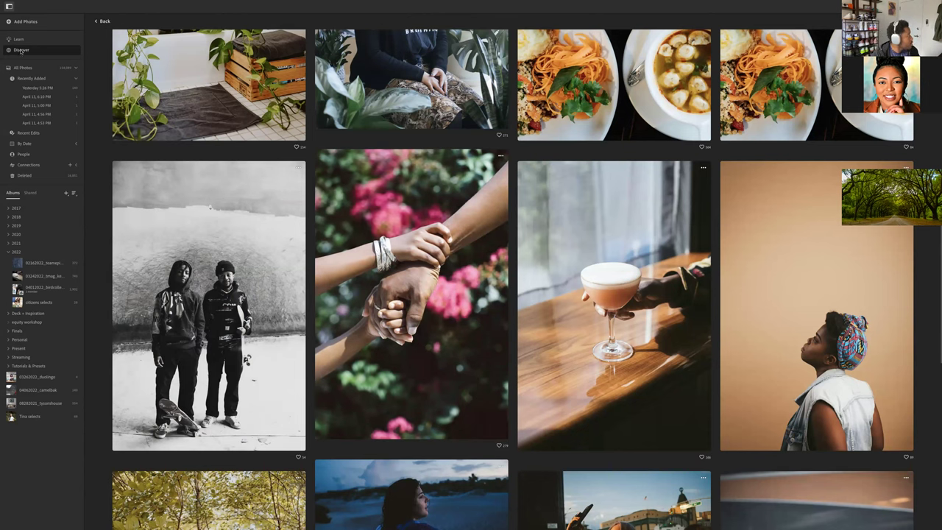
left_click(45, 289)
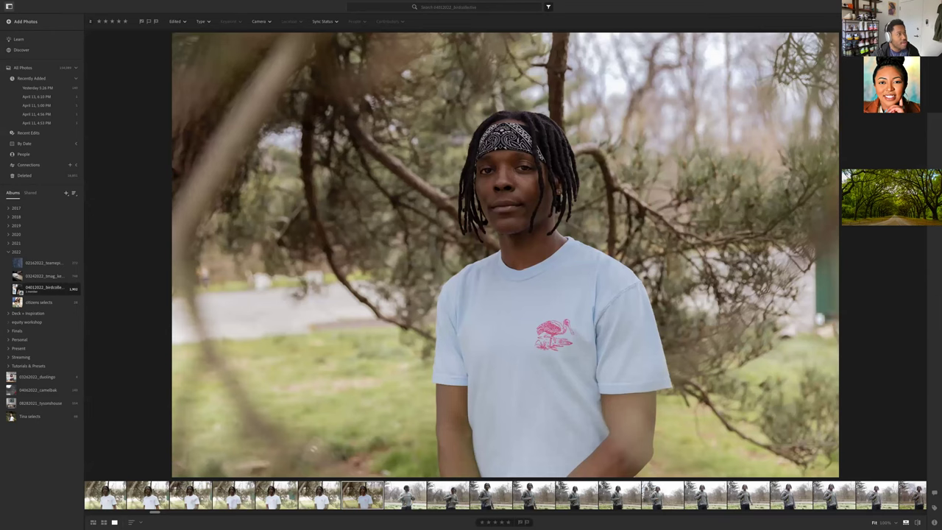
Apply the PD02 Yellow preset to the portrait from the Presets panel
key("e")
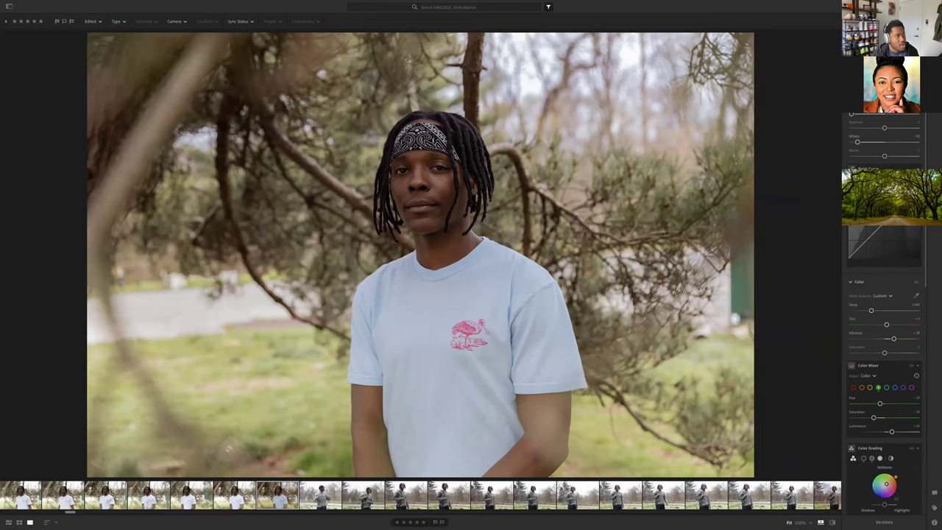
key("shift+p")
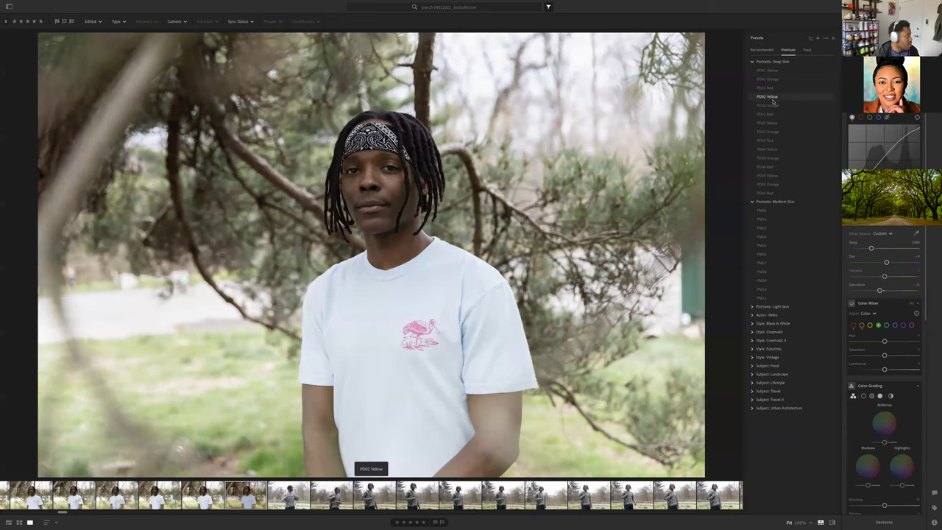
left_click(772, 100)
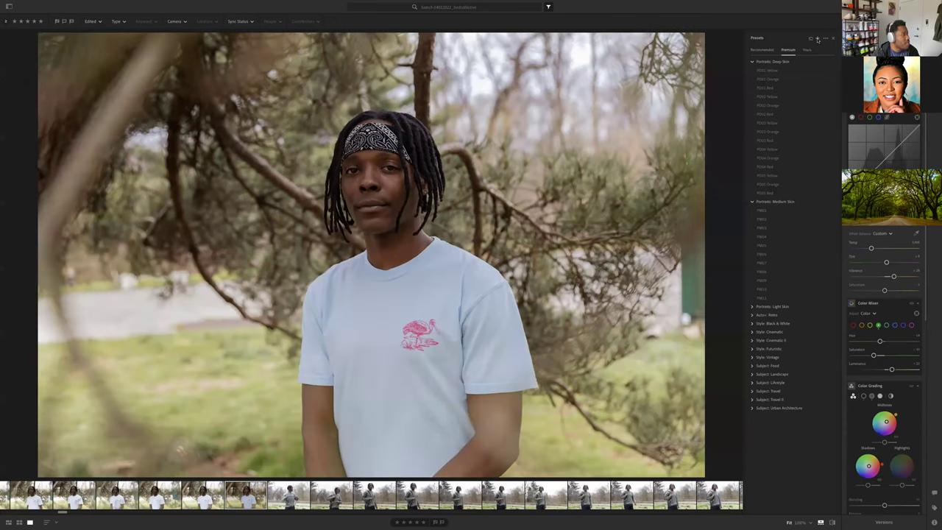
Open the Create Preset dialog from the presets options menu
left_click(817, 39)
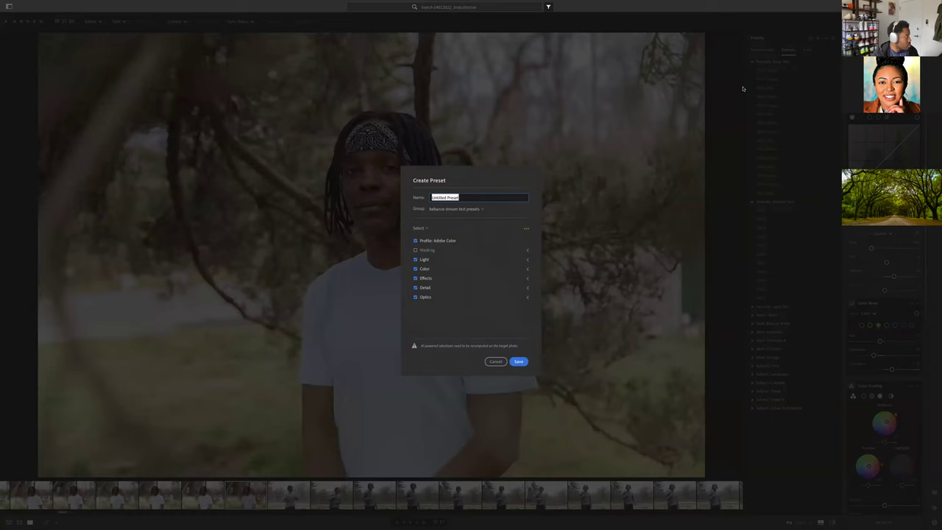
left_click(496, 362)
right_click(239, 493)
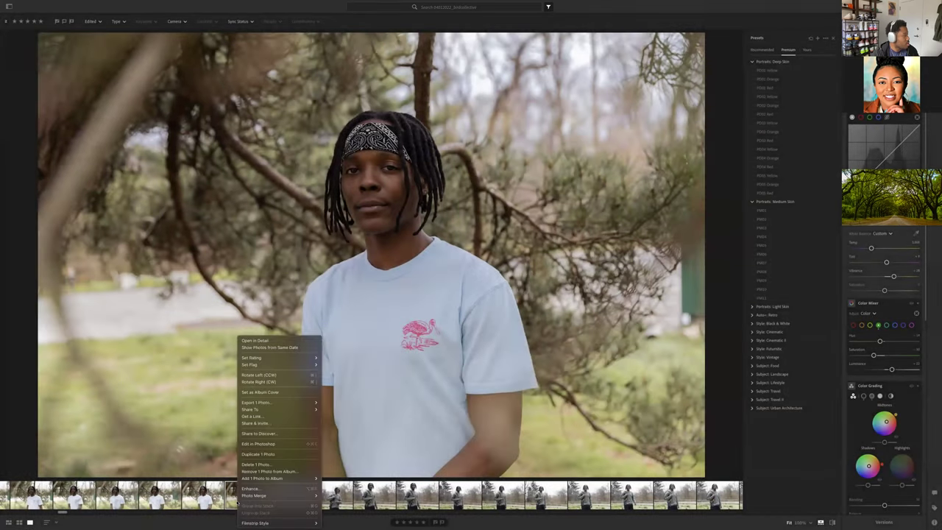
left_click(583, 425)
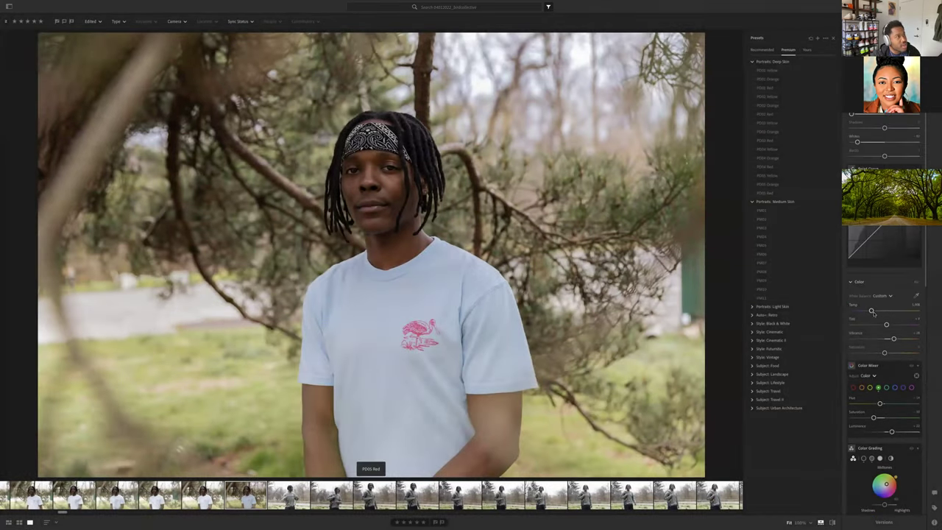
left_click(825, 39)
left_click(807, 52)
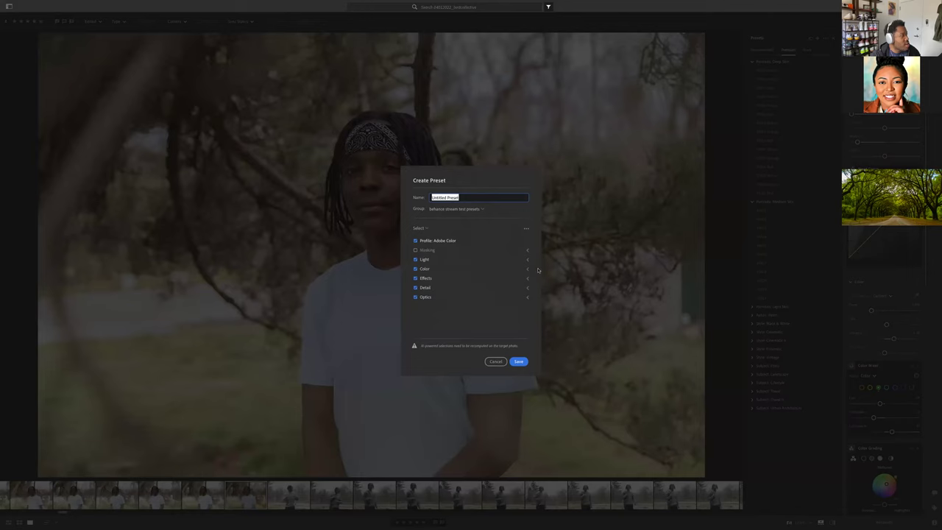
Keep the default included settings and expand Masking and Light to review their items
left_click(526, 229)
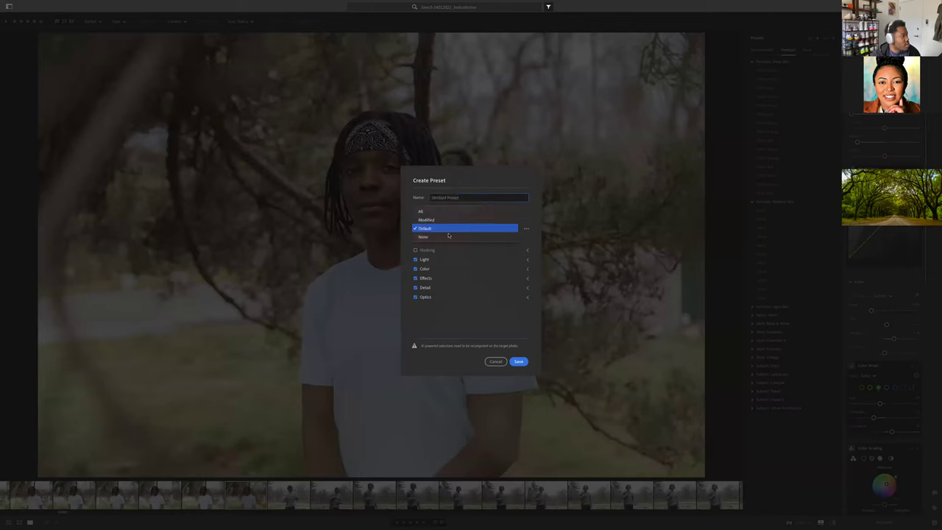
left_click(449, 233)
left_click(528, 251)
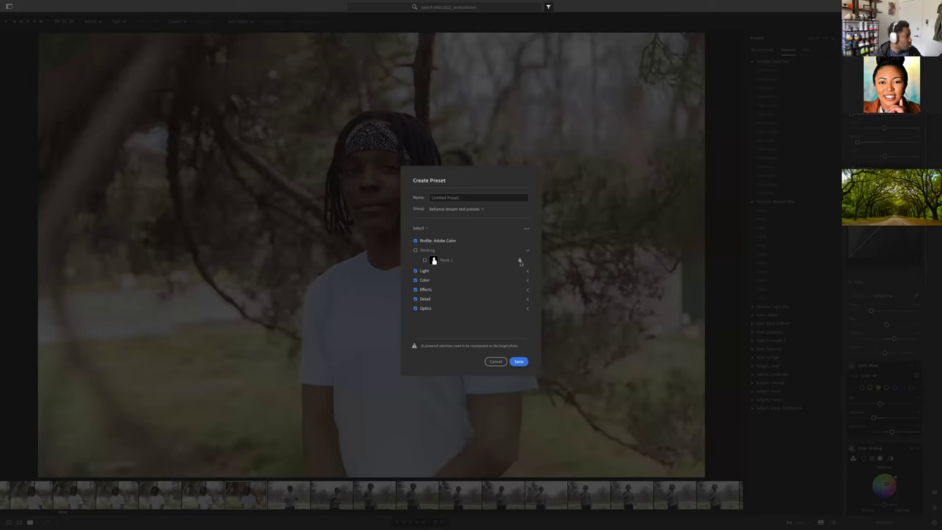
left_click(435, 270)
scroll(451, 284, "down", 2)
scroll(433, 246, "up", 1)
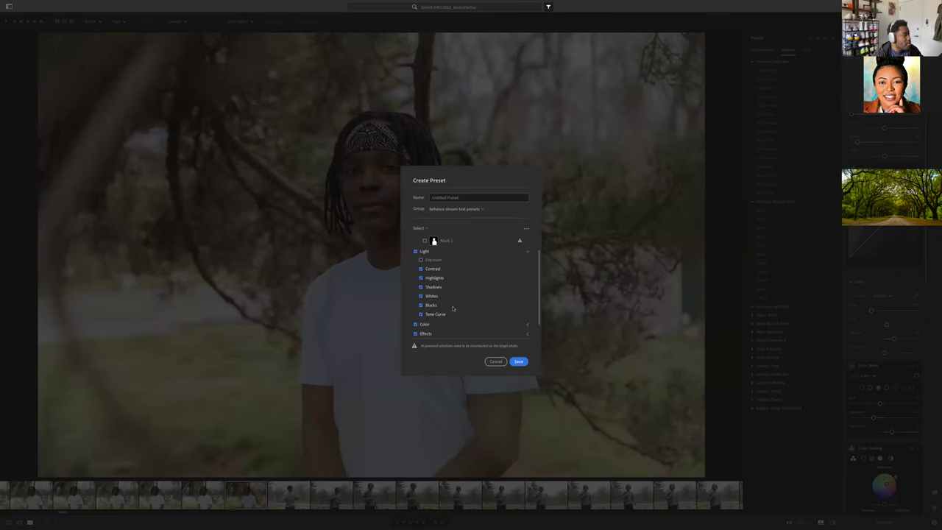
scroll(496, 312, "down", 1)
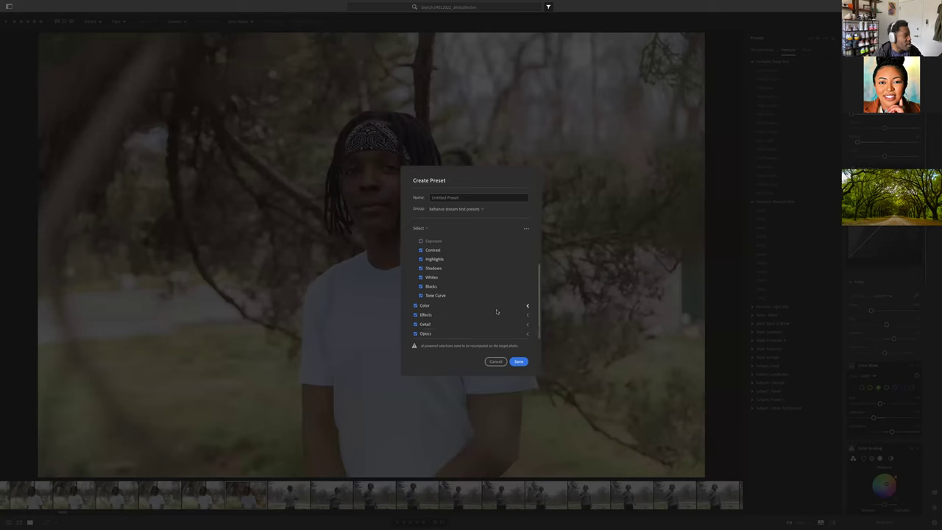
Expand Color and Detail, untick Optics, then cancel without saving the preset
left_click(526, 306)
scroll(479, 298, "down", 1)
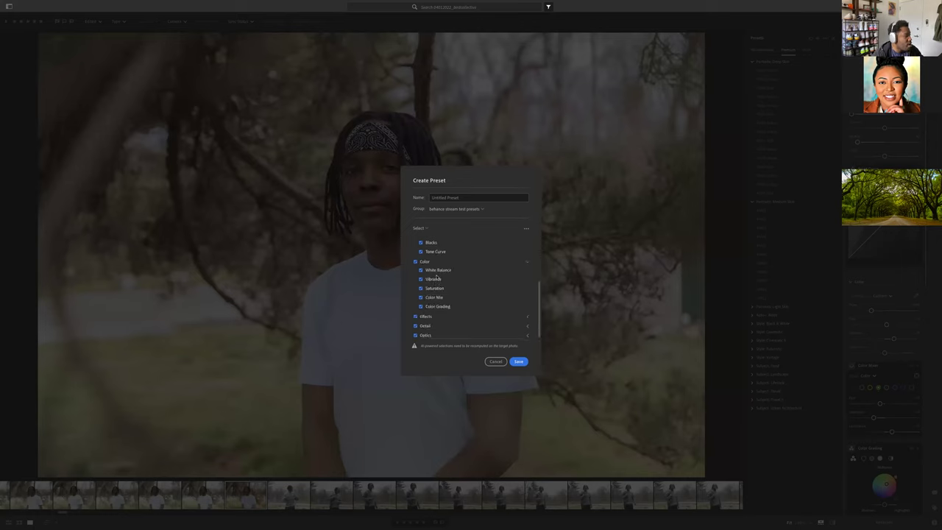
scroll(465, 300, "down", 1)
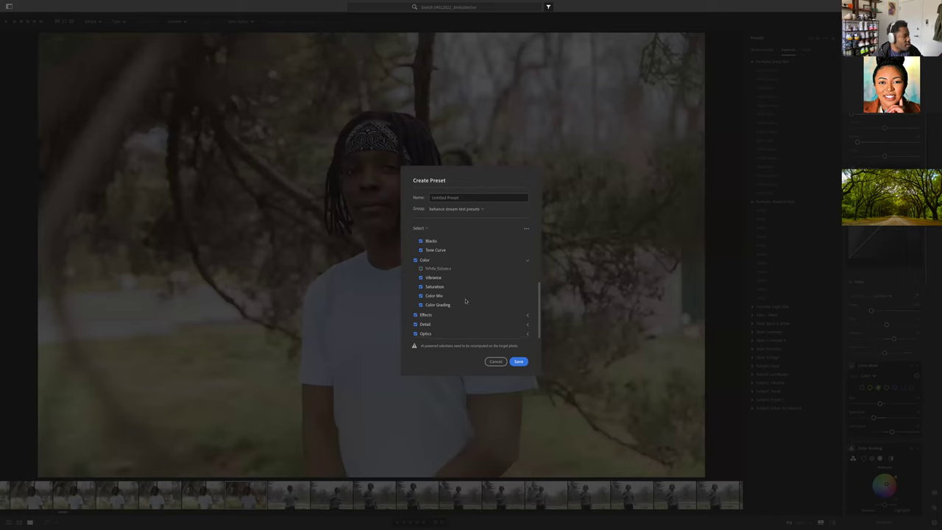
left_click(527, 324)
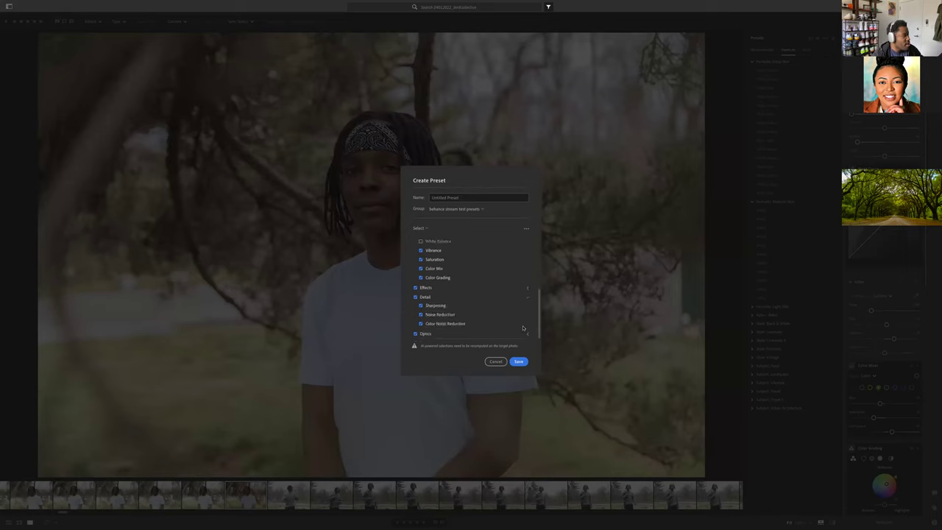
left_click(415, 333)
scroll(488, 315, "up", 5)
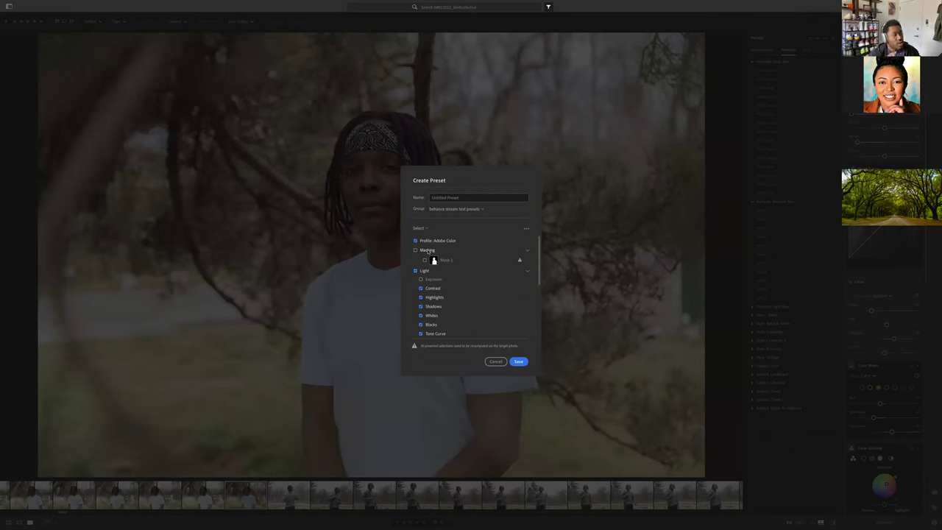
scroll(448, 287, "down", 5)
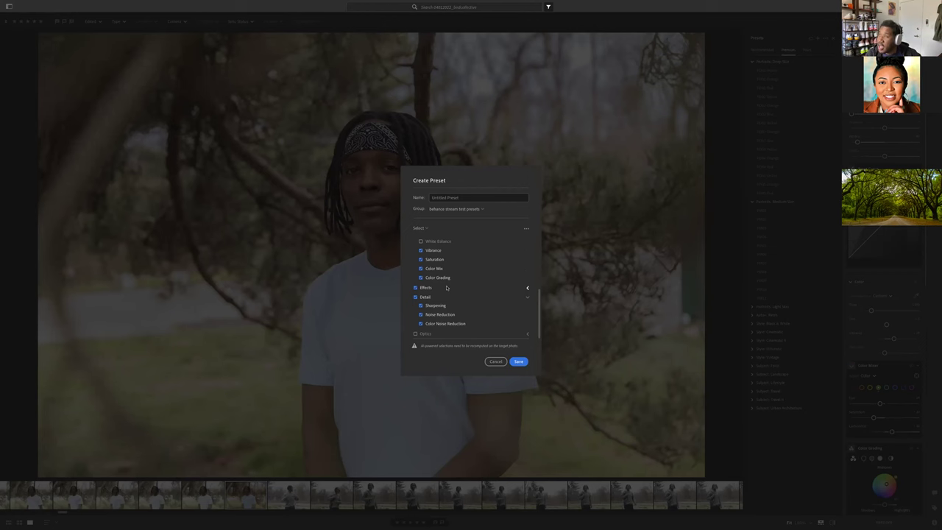
left_click(495, 361)
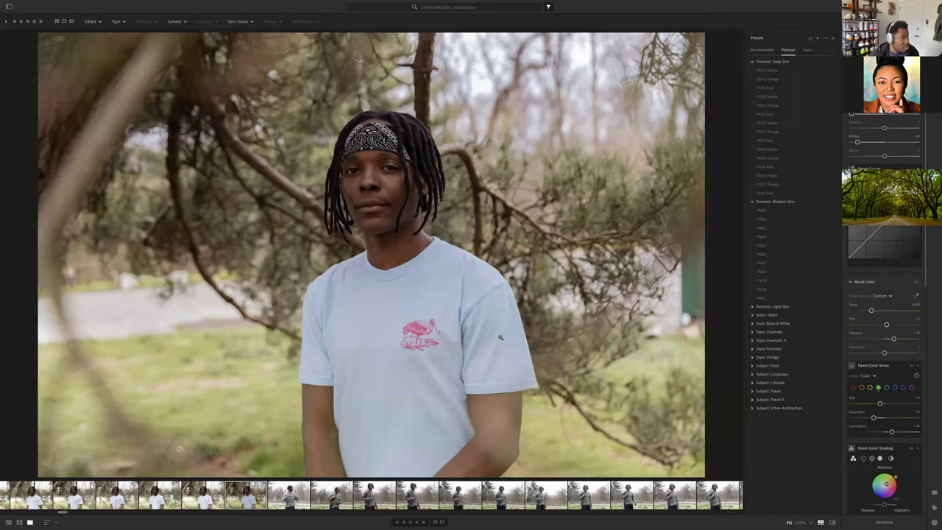
Advance to the binoculars portrait, check it zoomed in, and apply the PD04 Yellow preset
key("Right")
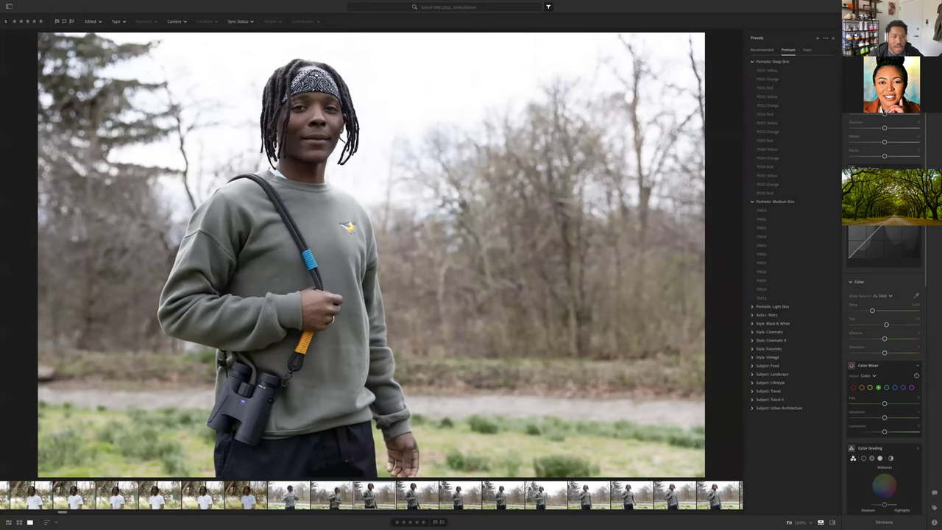
key("z")
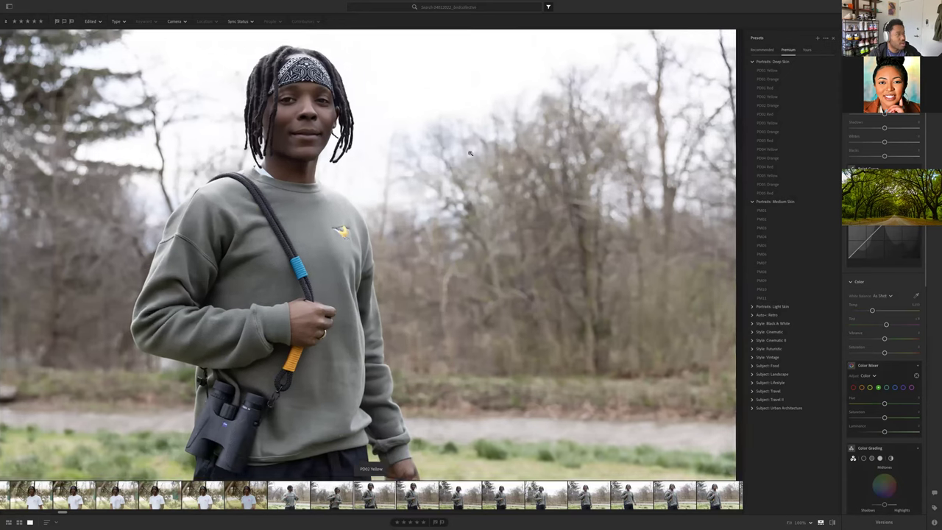
key("z")
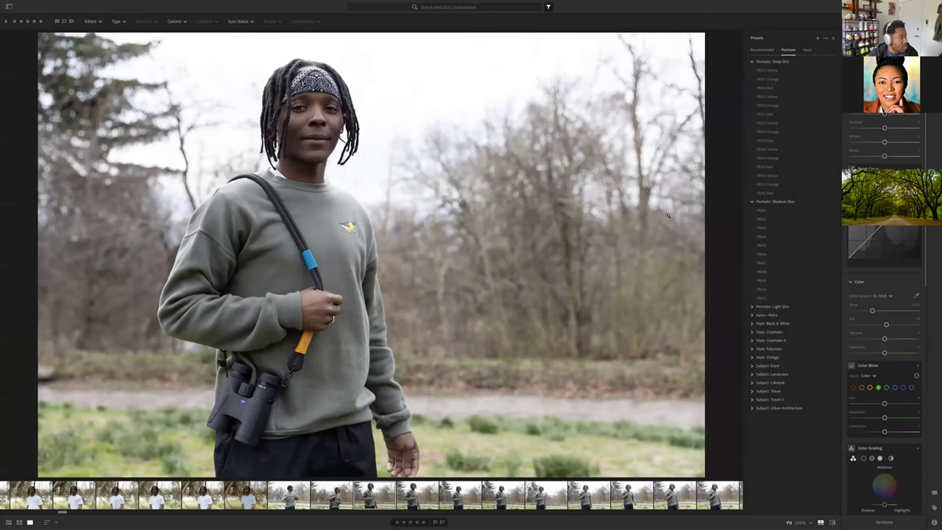
left_click(767, 150)
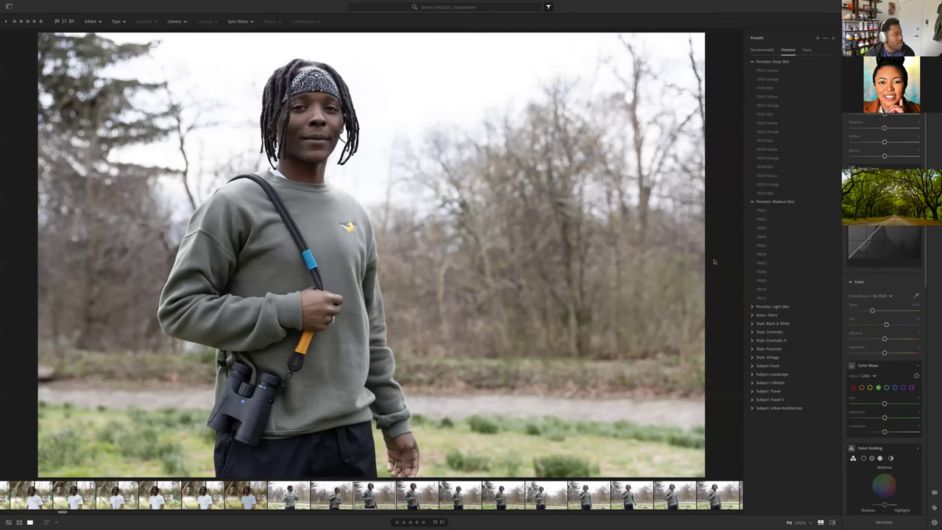
Switch to grid view and show the albums list with the 2017 and 2018 folders expanded
key("g")
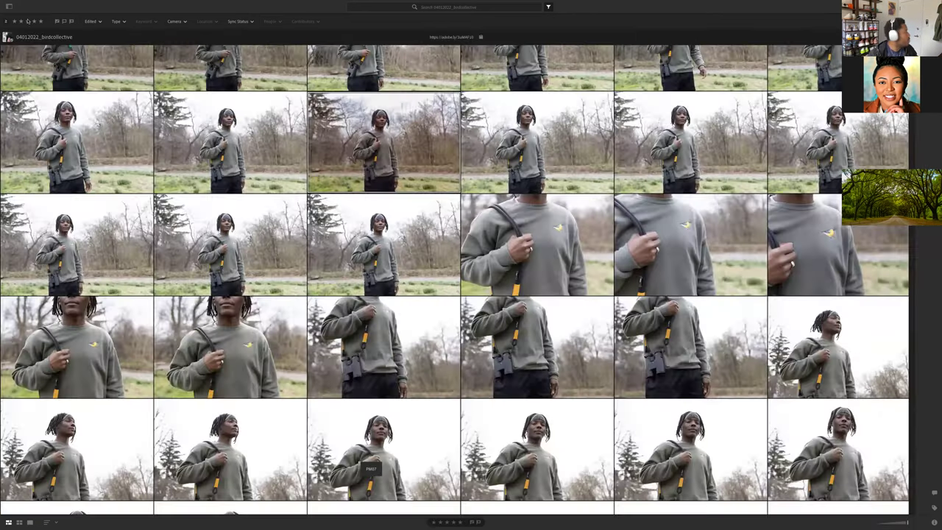
scroll(12, 209, "up", 10)
key("ctrl+shift+p")
left_click(9, 209)
left_click(8, 244)
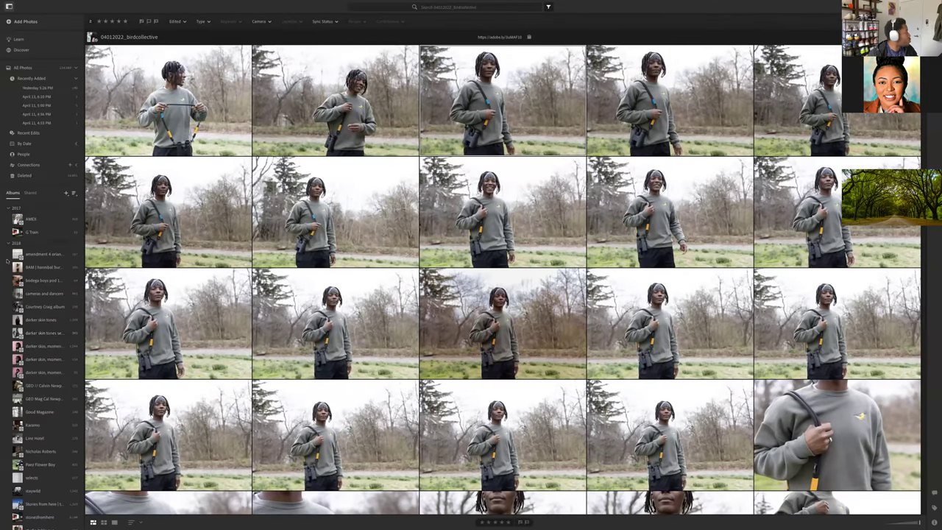
scroll(32, 372, "down", 2)
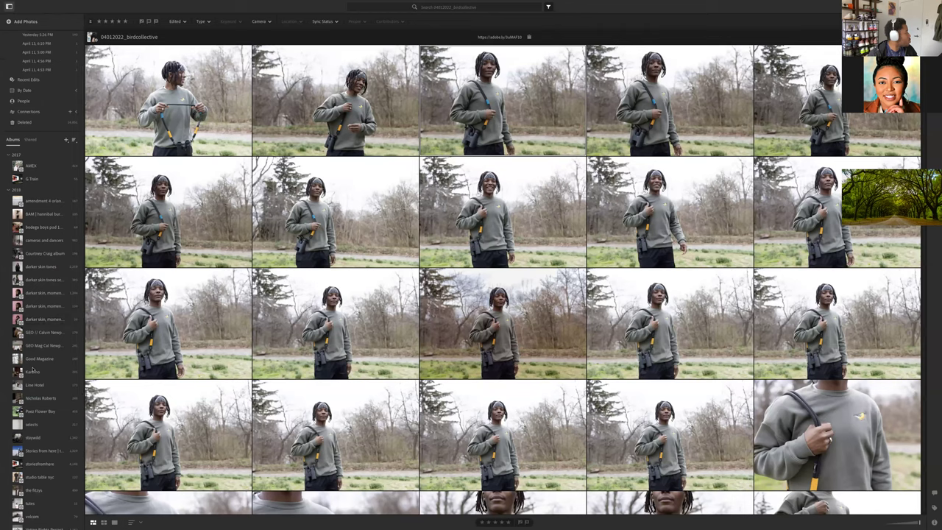
scroll(32, 370, "down", 4)
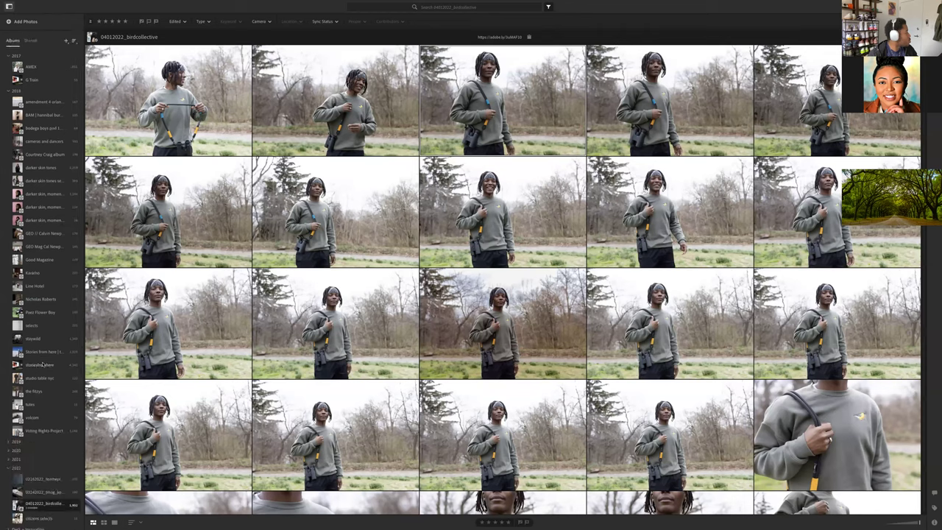
Browse storiesfromhere, then open the 06142019_feather_valentina album from the 2019 folder
left_click(41, 364)
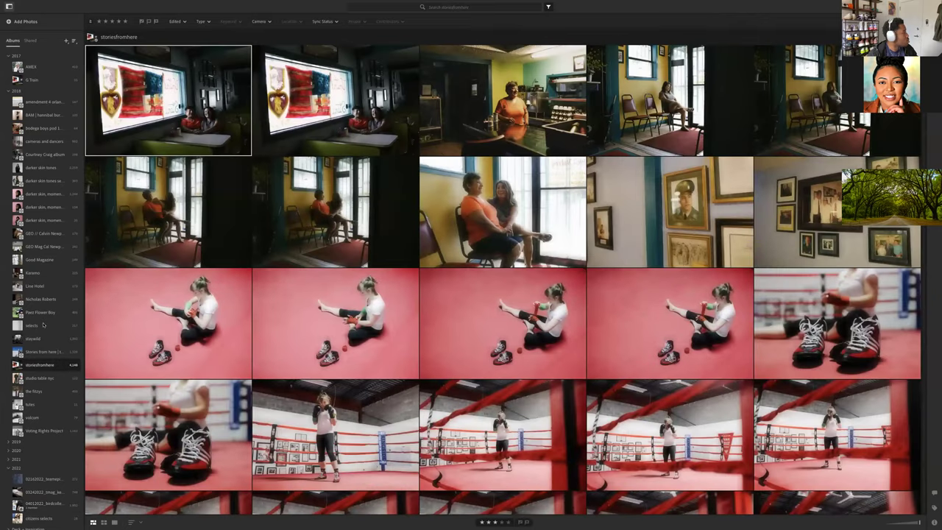
left_click(9, 441)
scroll(22, 440, "down", 5)
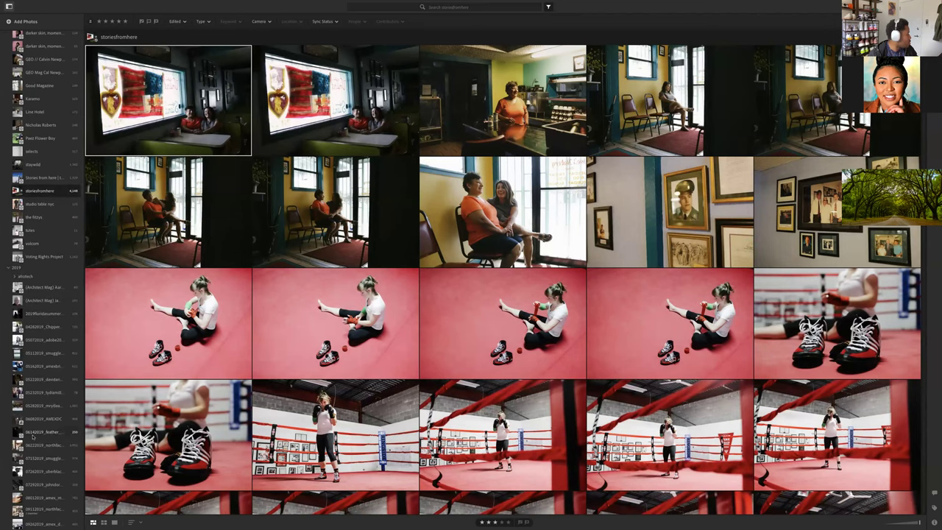
left_click(32, 436)
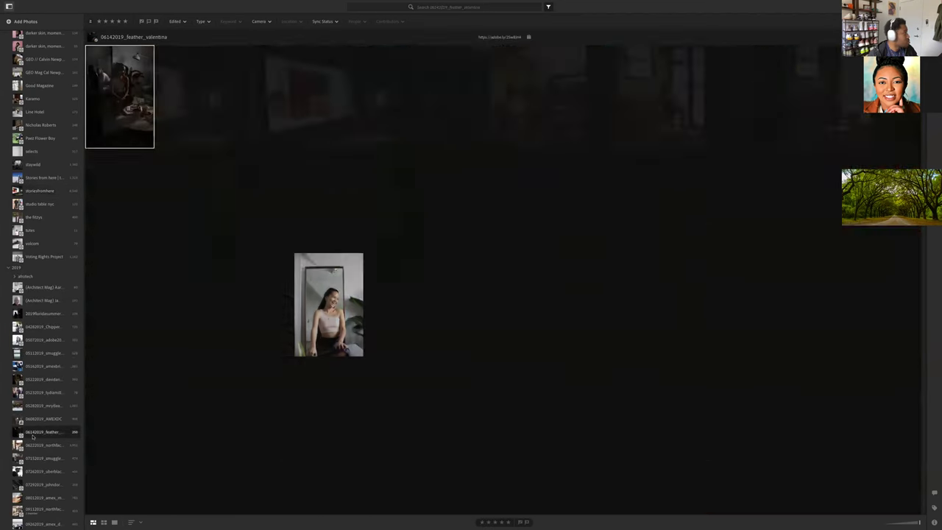
scroll(32, 436, "down", 1)
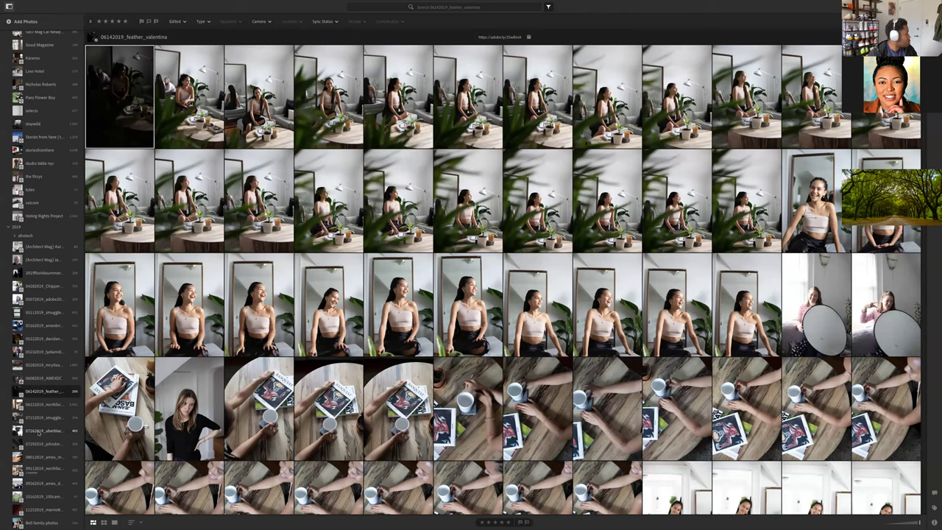
scroll(38, 434, "down", 4)
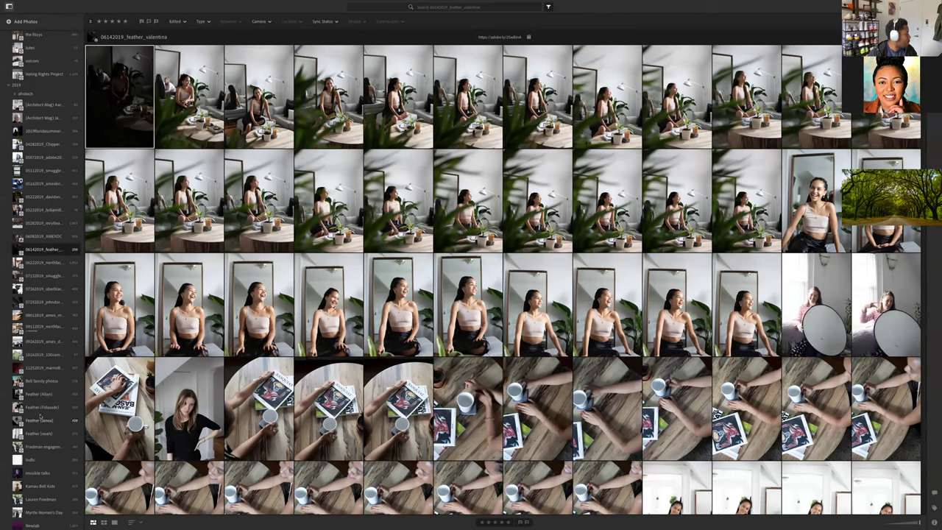
Open the Feather (Janea) album and scroll down through its photos
left_click(38, 420)
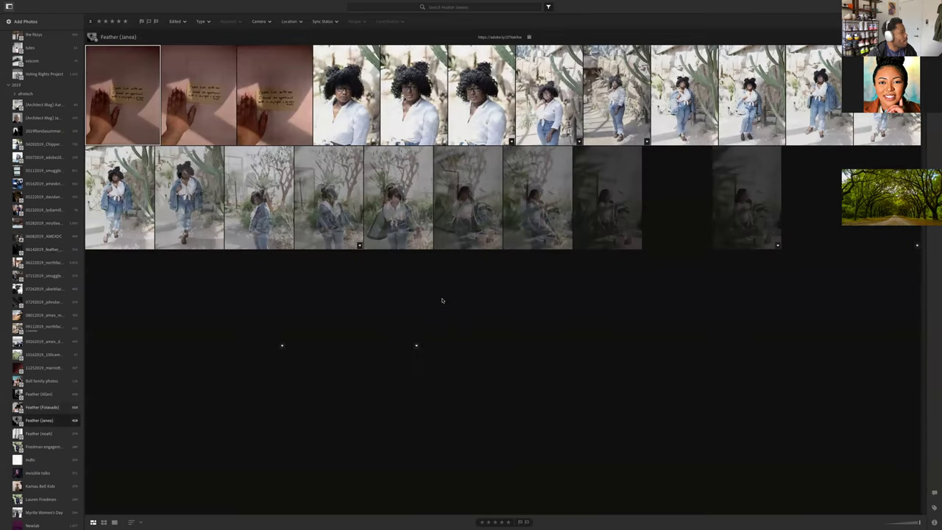
scroll(442, 301, "down", 10)
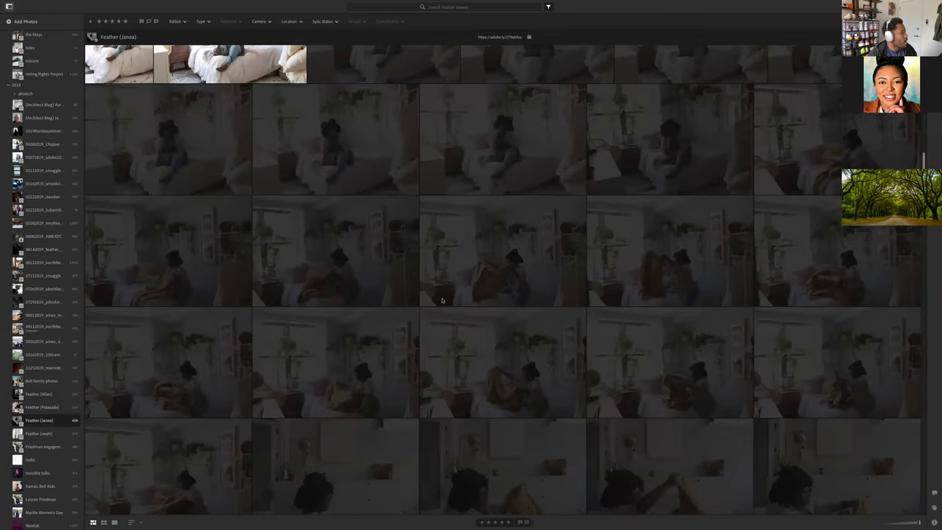
scroll(442, 300, "down", 3)
scroll(443, 300, "down", 5)
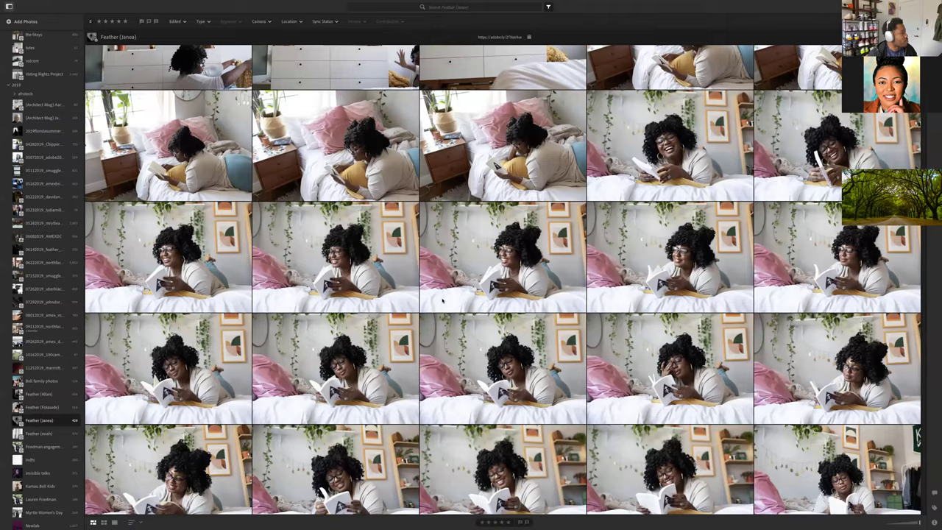
scroll(442, 300, "down", 5)
scroll(442, 301, "down", 5)
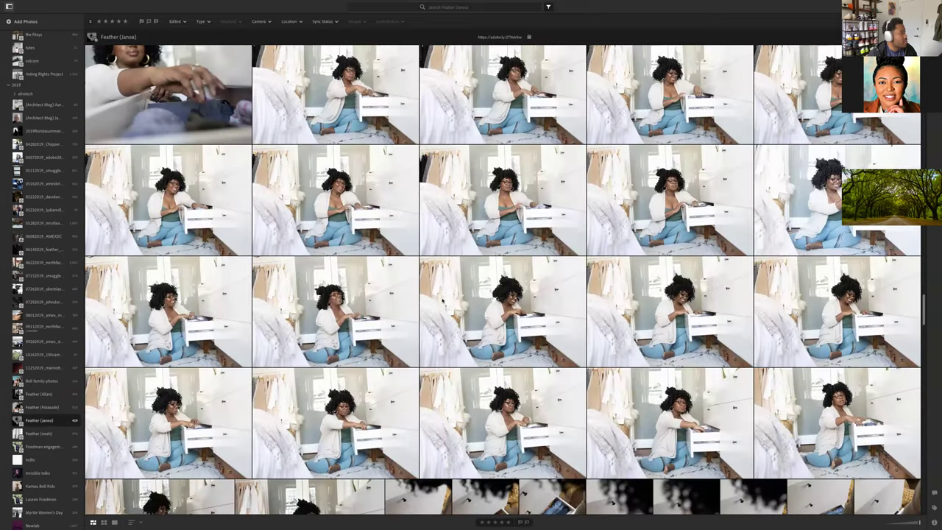
scroll(442, 300, "down", 5)
scroll(442, 300, "down", 5)
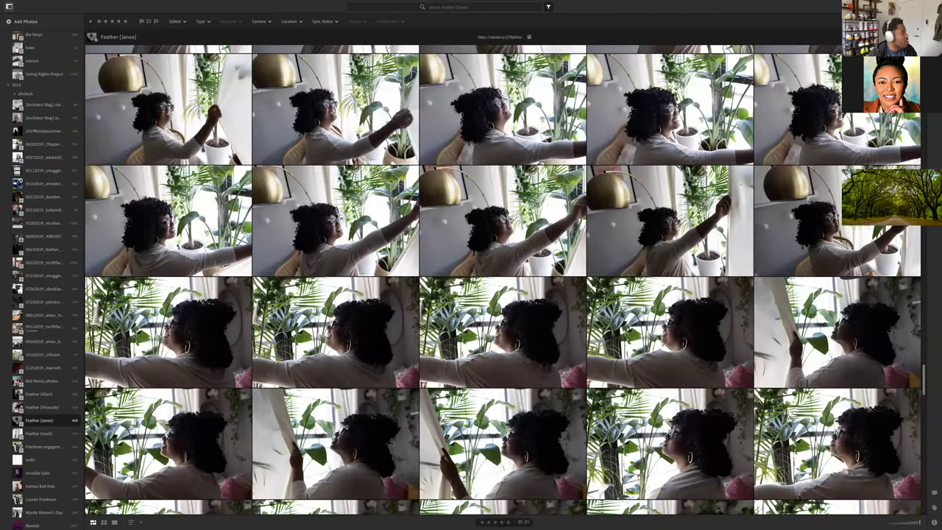
scroll(442, 300, "down", 5)
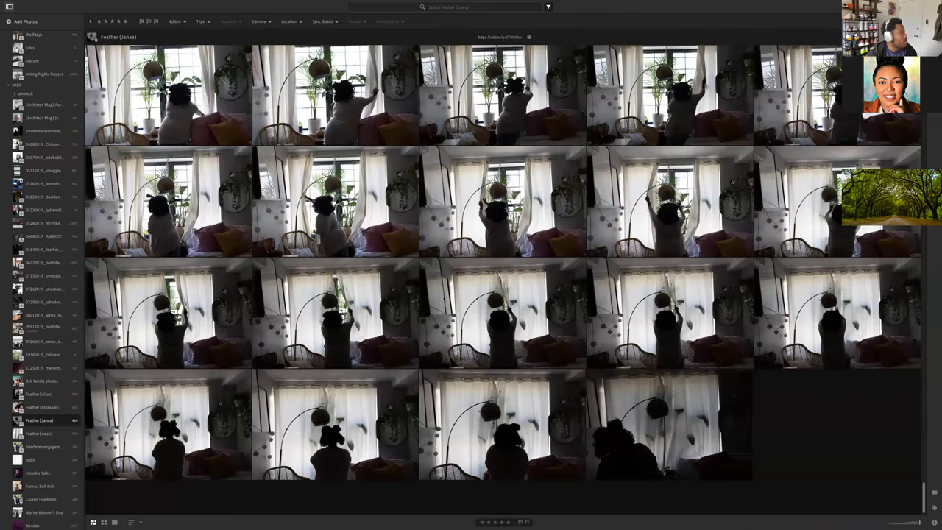
Show the Feather (Janea) album as a justified photo grid to find the bed portrait
scroll(442, 300, "up", 5)
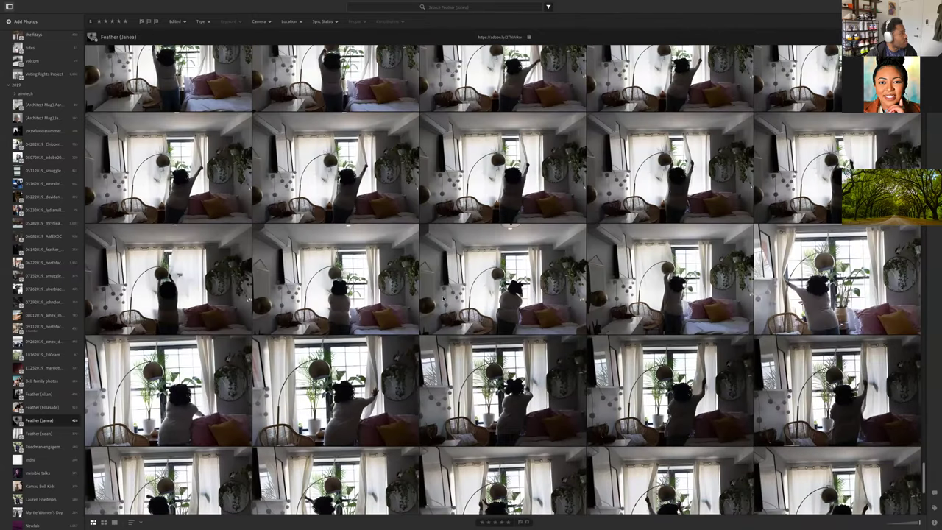
scroll(442, 299, "up", 3)
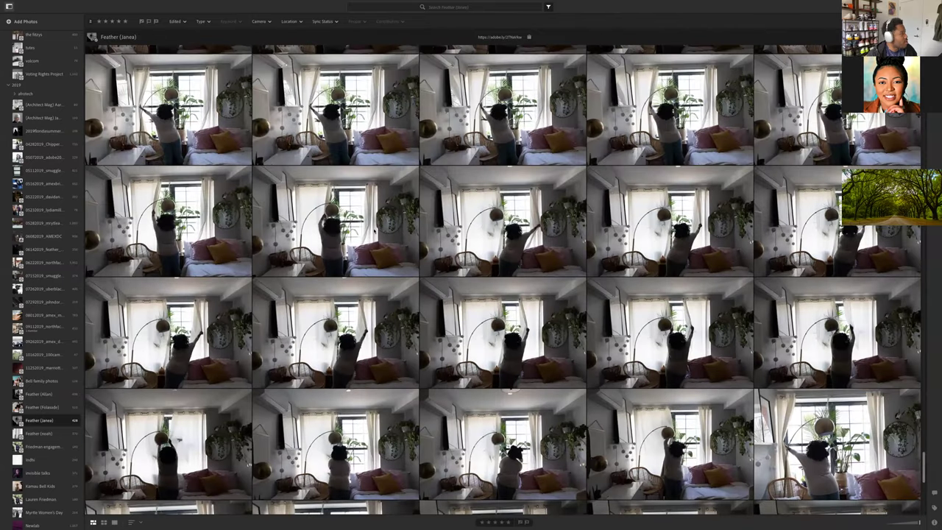
key("g")
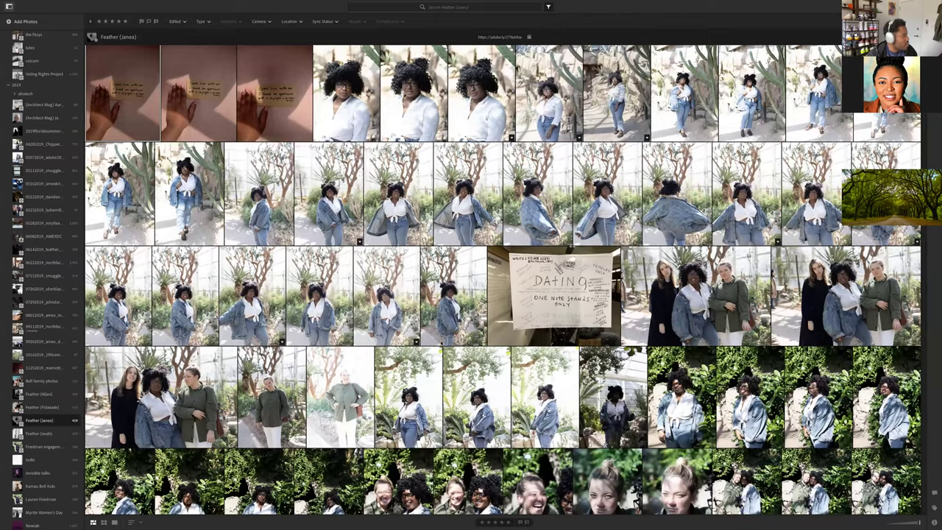
scroll(505, 280, "down", 5)
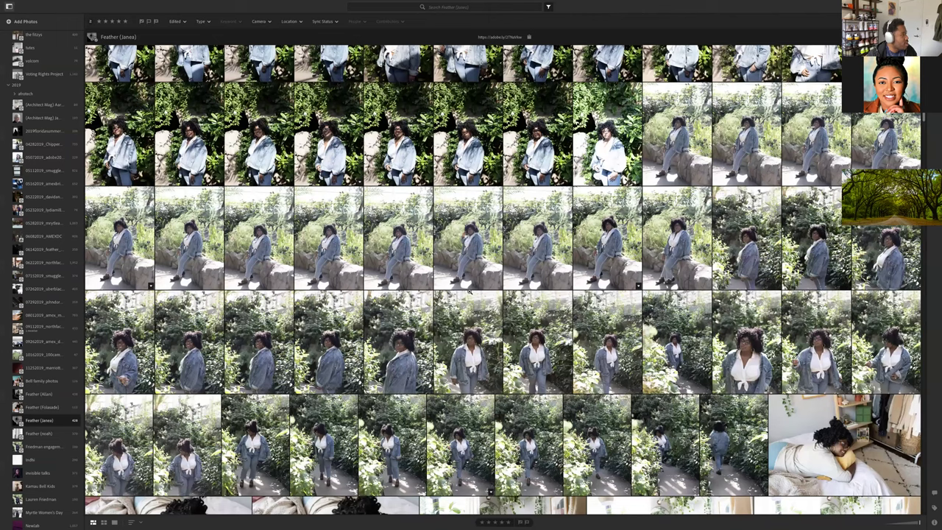
Open the serious-faced bed portrait on its own and bring up its Edit panel
key("d")
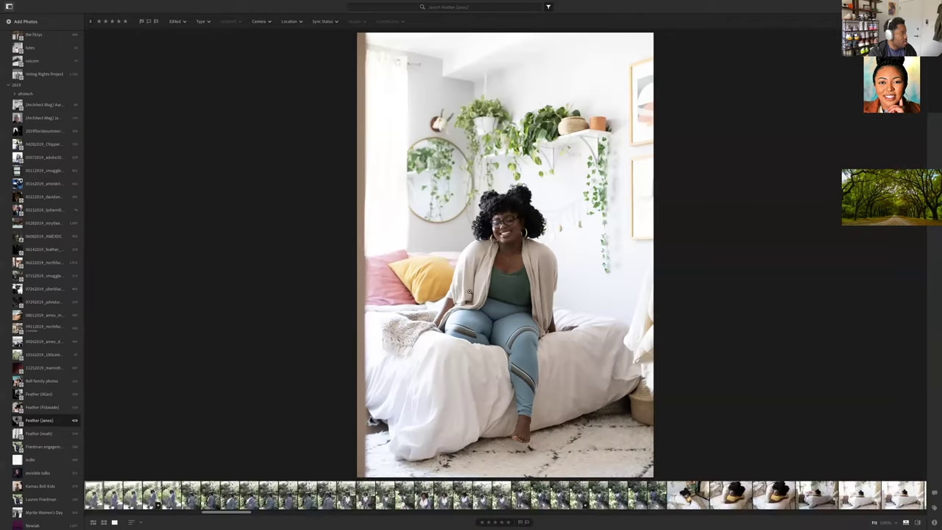
key("Left")
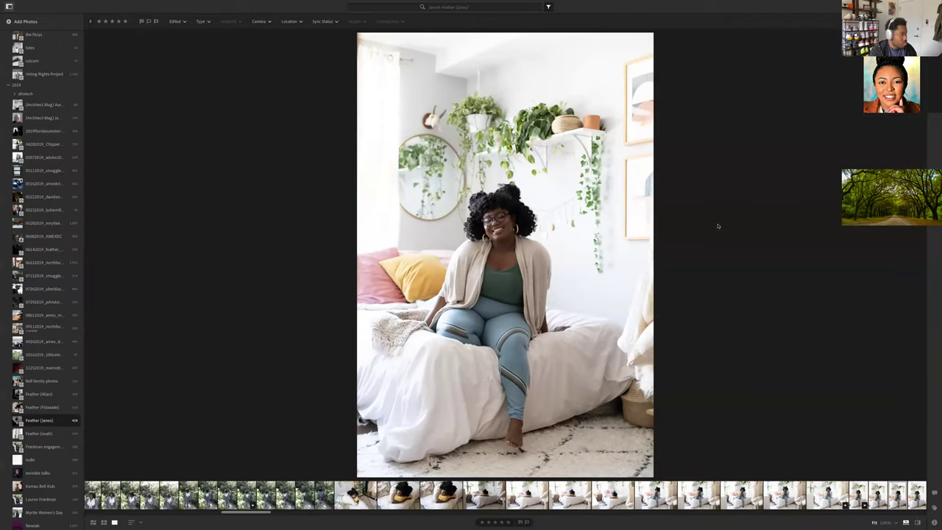
key("Left")
key("Left")
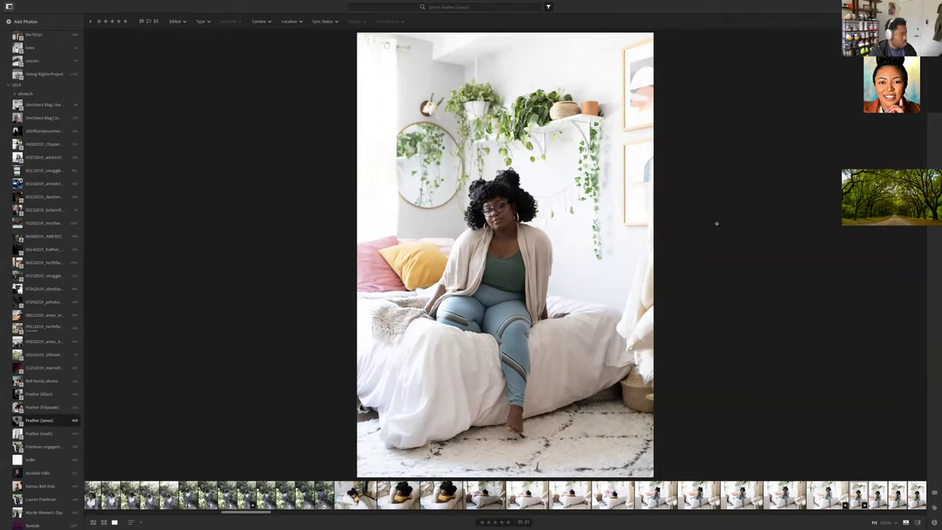
key("Right")
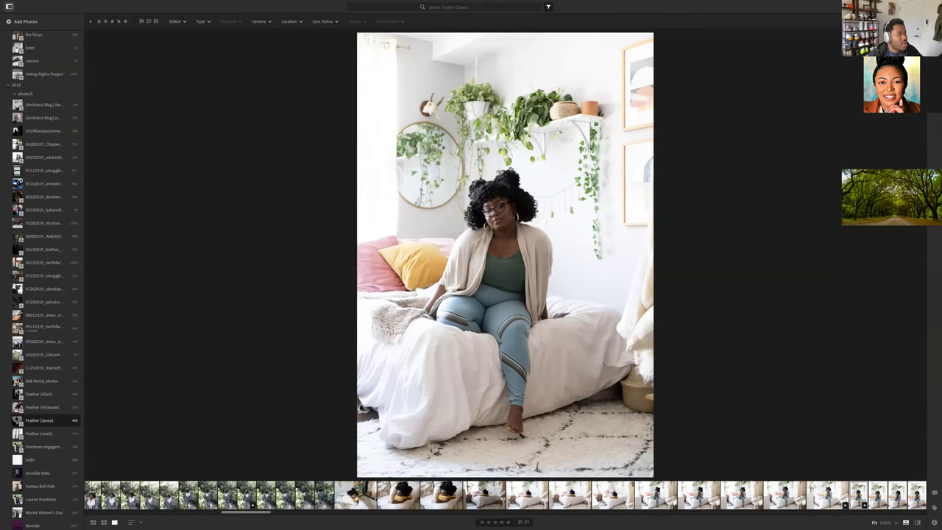
key("e")
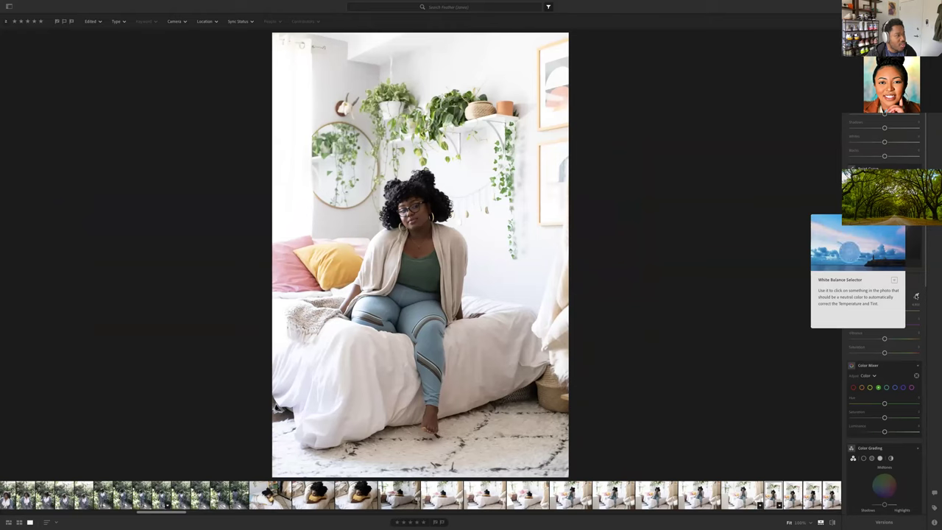
Set a Custom white balance by sampling the wall above the mirror with the eyedropper
left_click(916, 296)
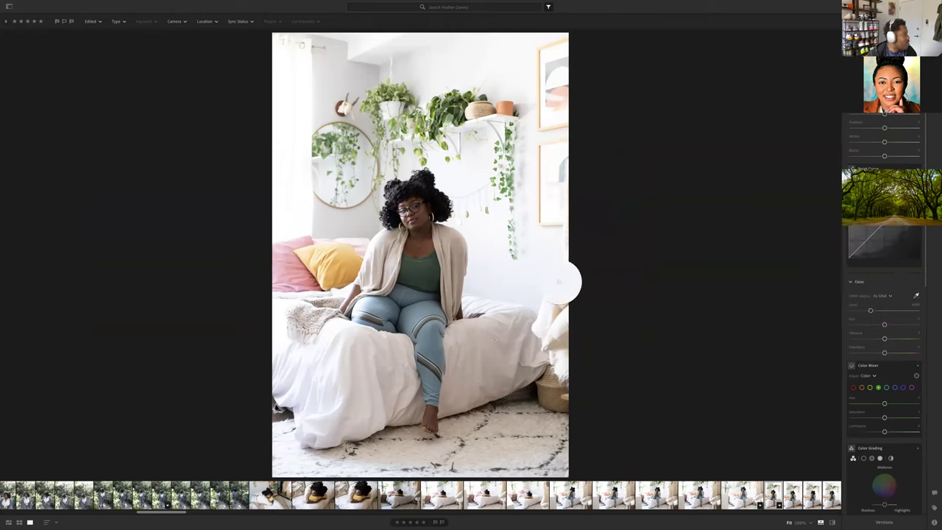
left_click(520, 364)
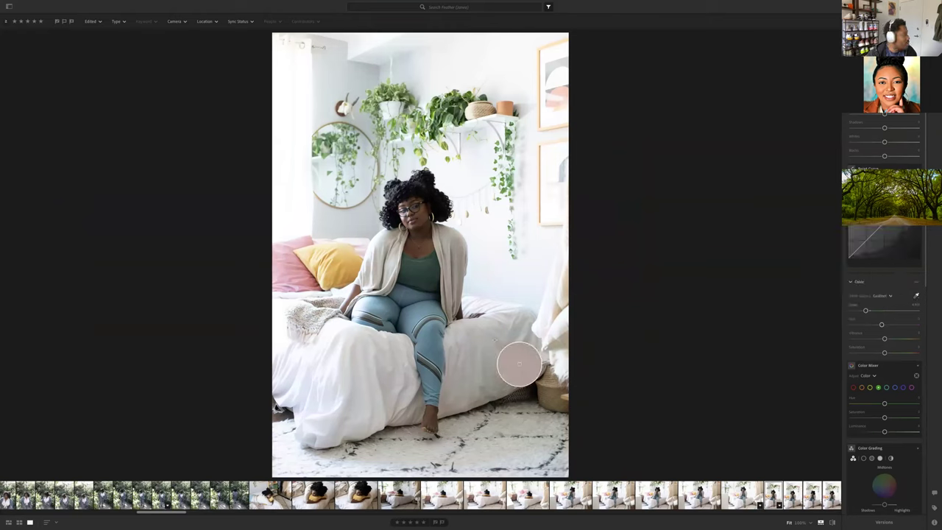
left_click(365, 282)
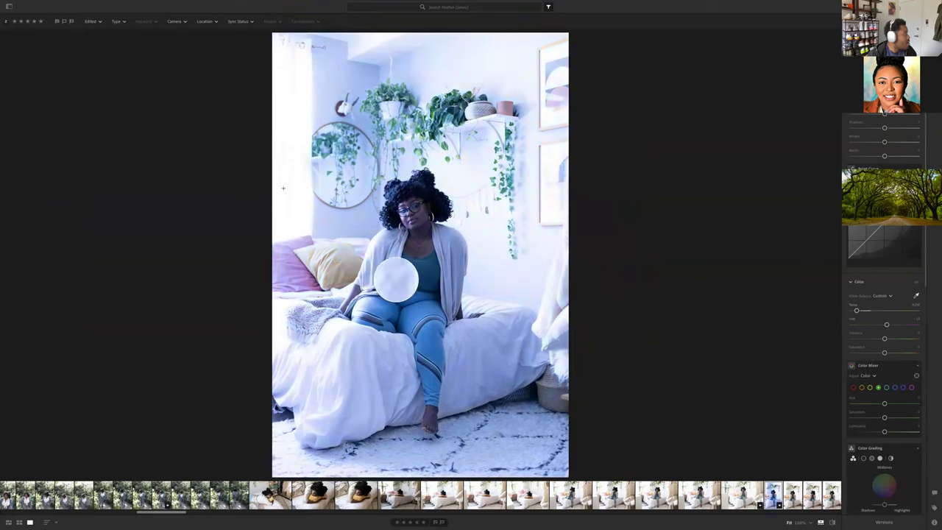
left_click(319, 217)
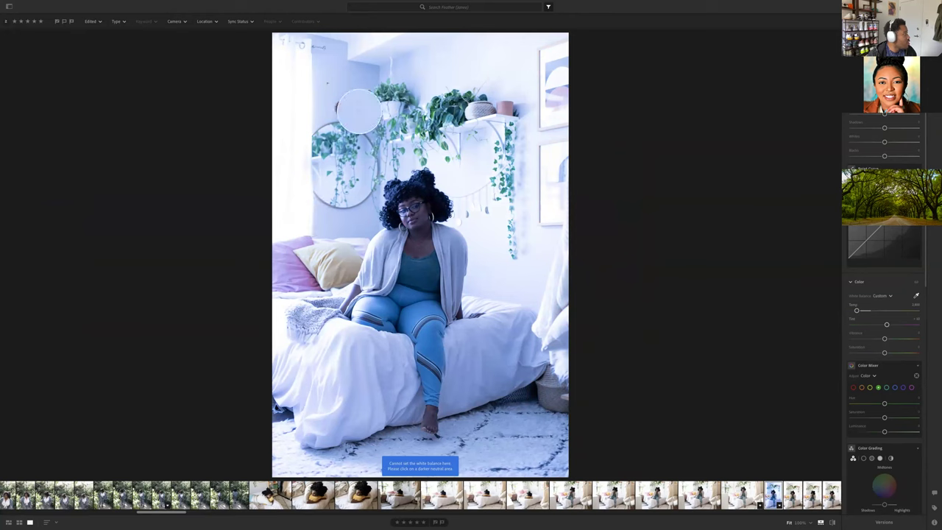
left_click(352, 108)
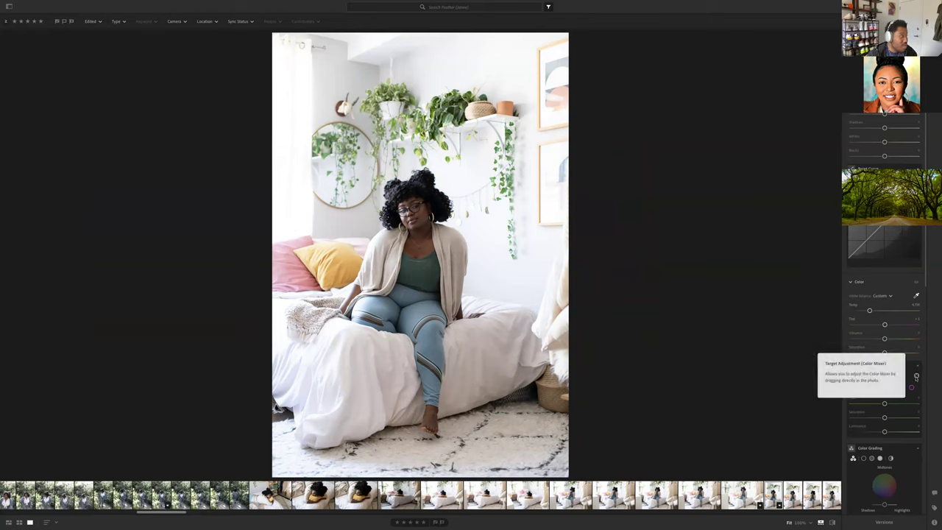
With the Color Mixer Hue targeted tool, drag on the blue leggings, then the green shelf plants
left_click(916, 376)
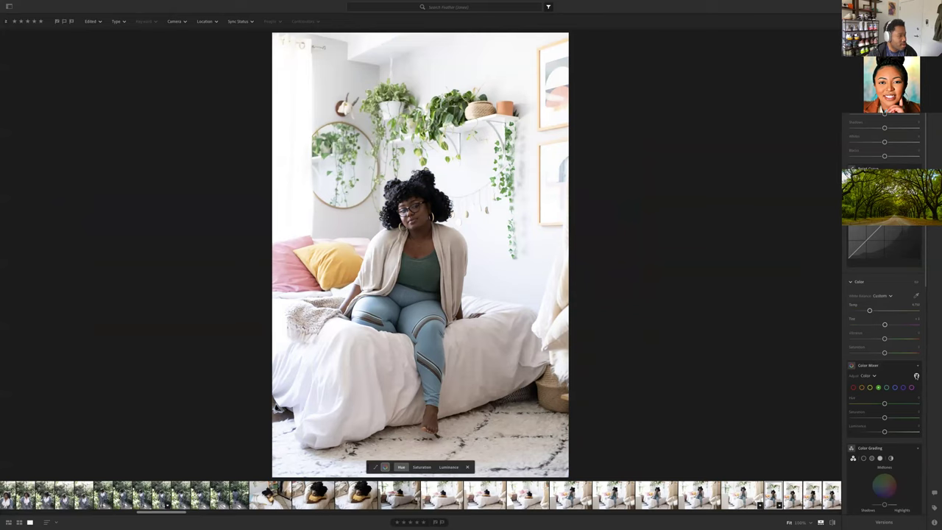
left_click(916, 376)
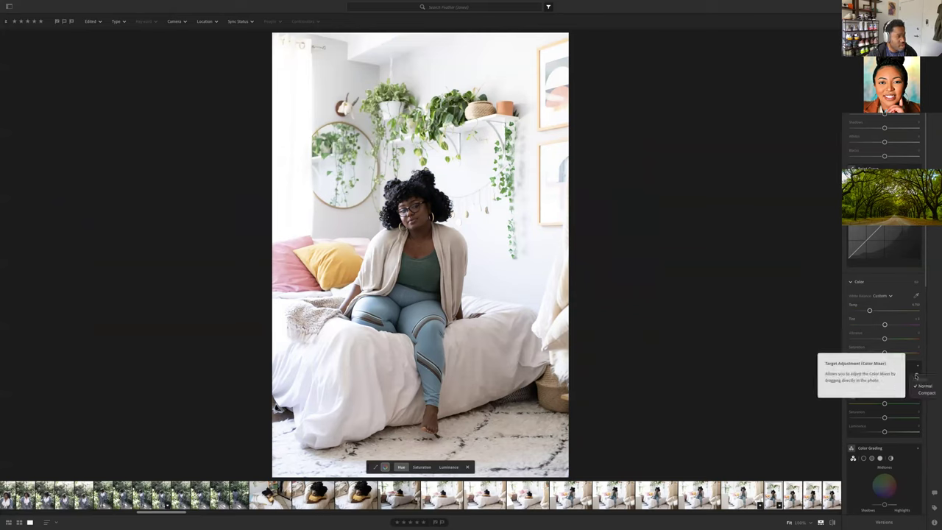
left_click(916, 376)
mouse_move(868, 365)
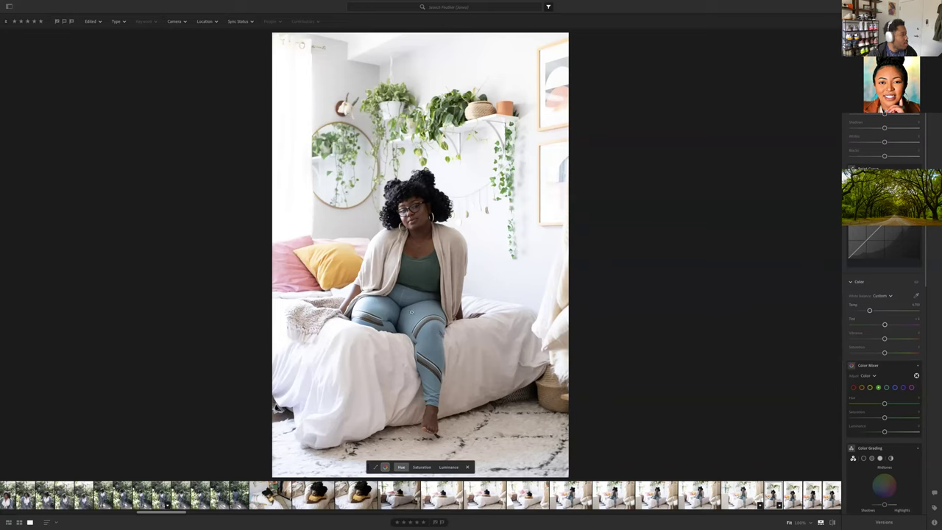
left_click_drag(437, 349, 444, 356)
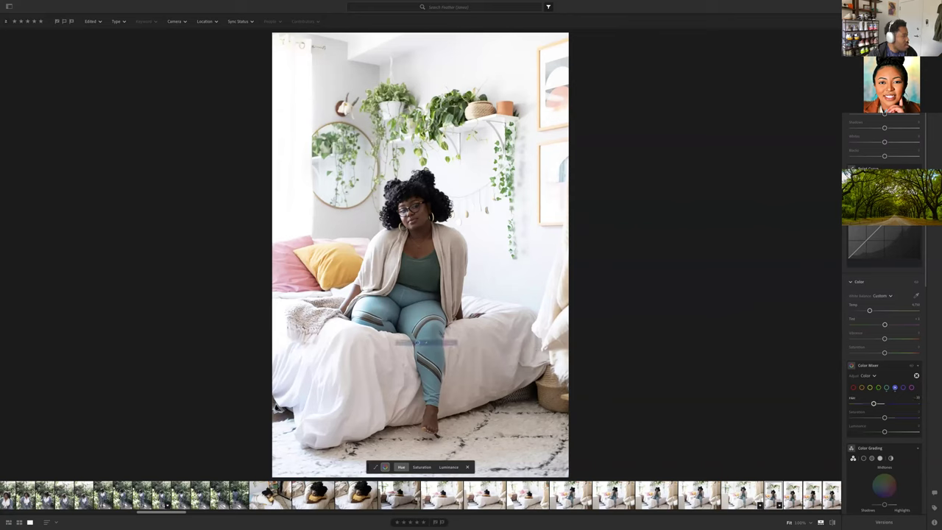
mouse_move(435, 342)
left_mouse_down()
mouse_move(453, 343)
mouse_move(405, 343)
mouse_move(439, 344)
mouse_move(426, 344)
left_mouse_up()
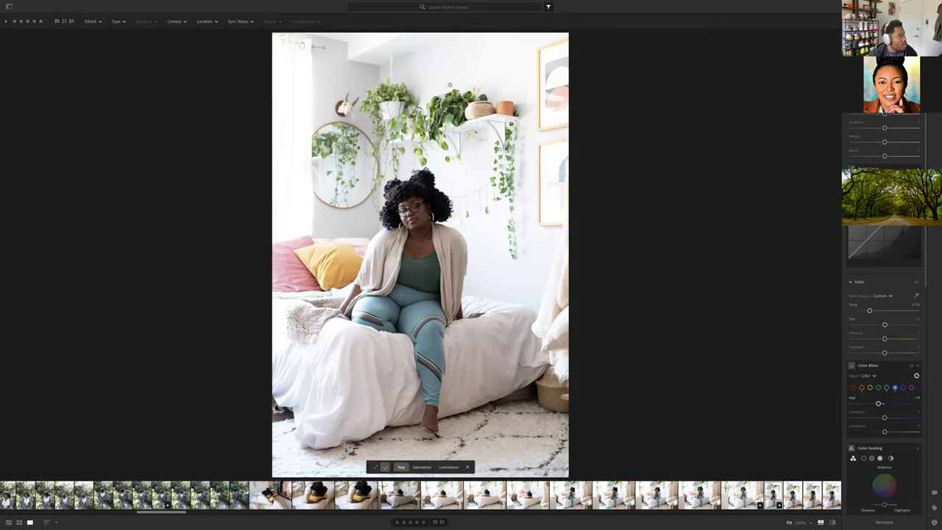
left_click_drag(479, 109, 427, 108)
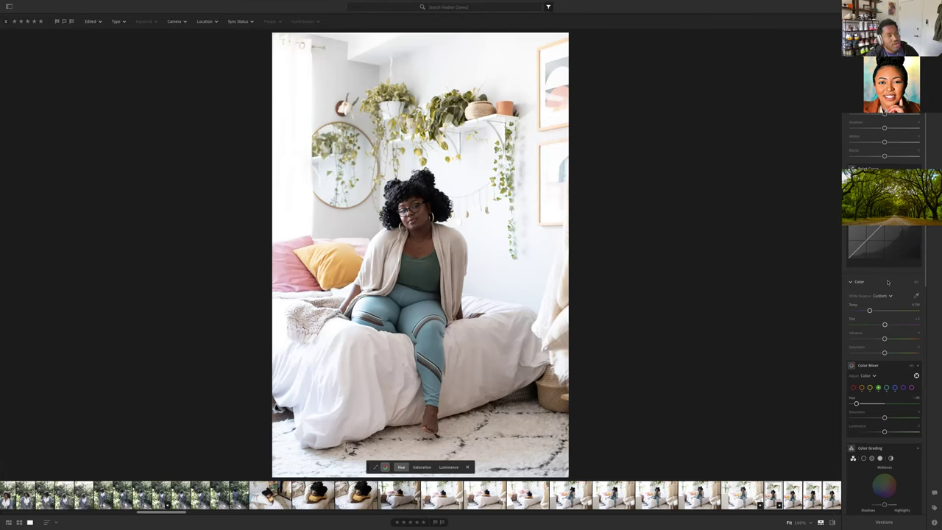
Tint the Highlights wheel toward warm yellow and undo the highlight saturation change
scroll(887, 281, "down", 5)
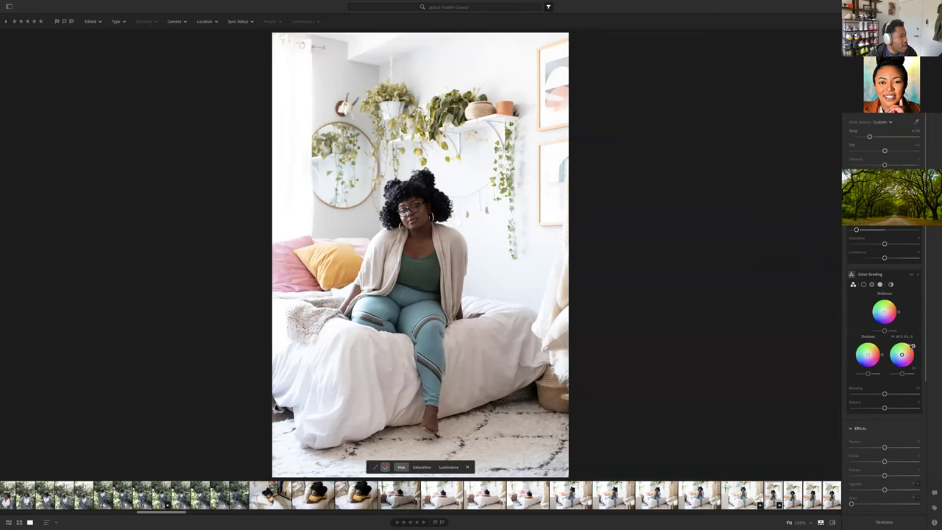
left_click_drag(902, 355, 903, 353)
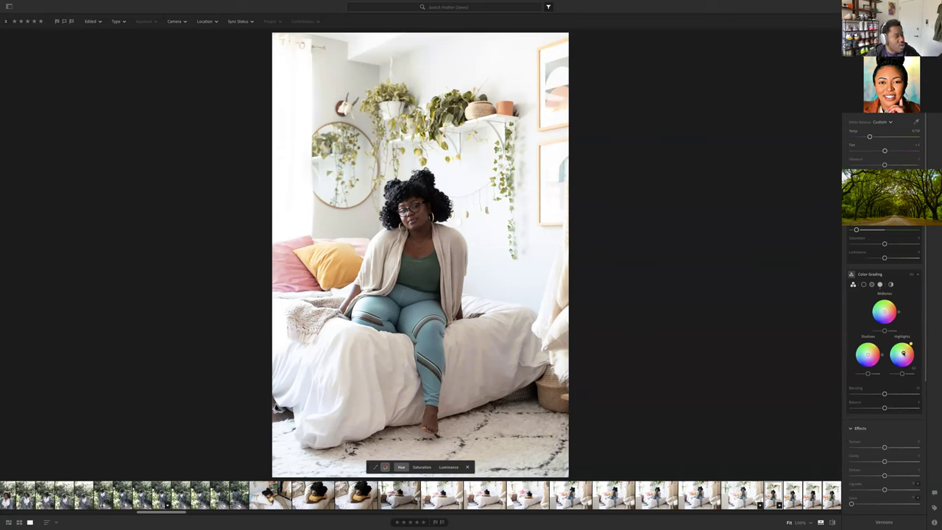
mouse_move(903, 354)
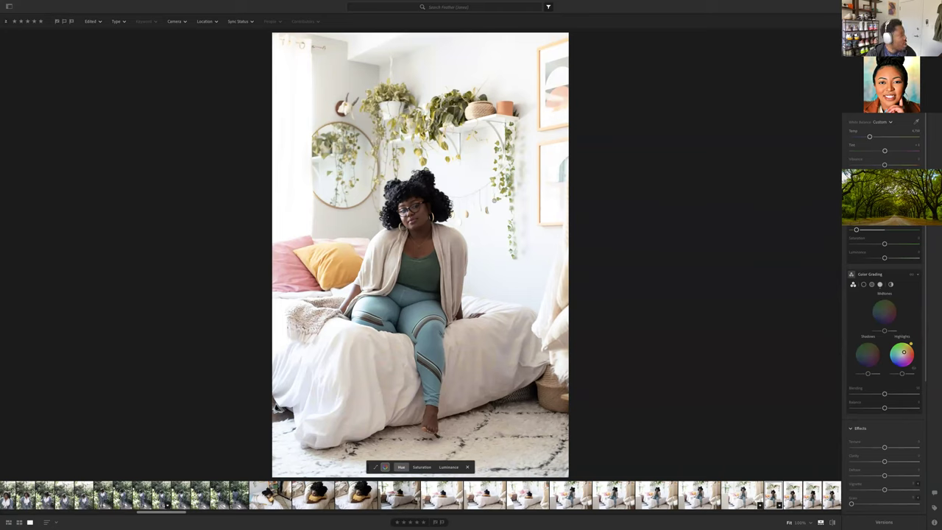
left_click_drag(450, 237, 442, 230)
key("ctrl+z")
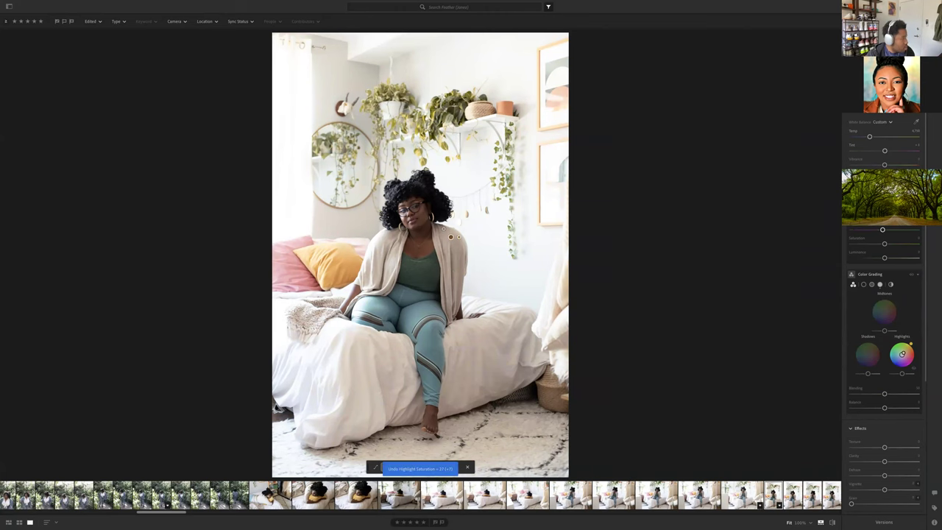
Zoom in to inspect the hanging plants and shelf, then return to the whole photo
key("z")
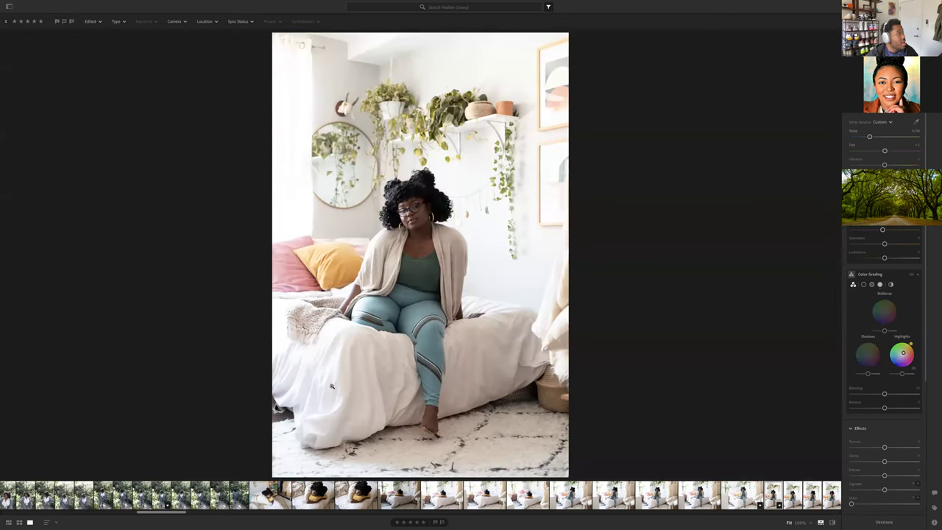
left_click(390, 113)
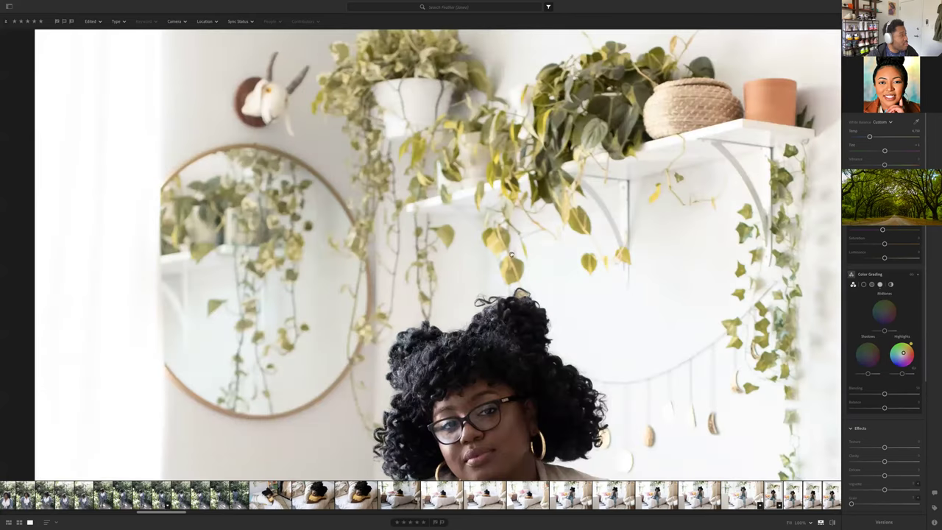
left_click(511, 254)
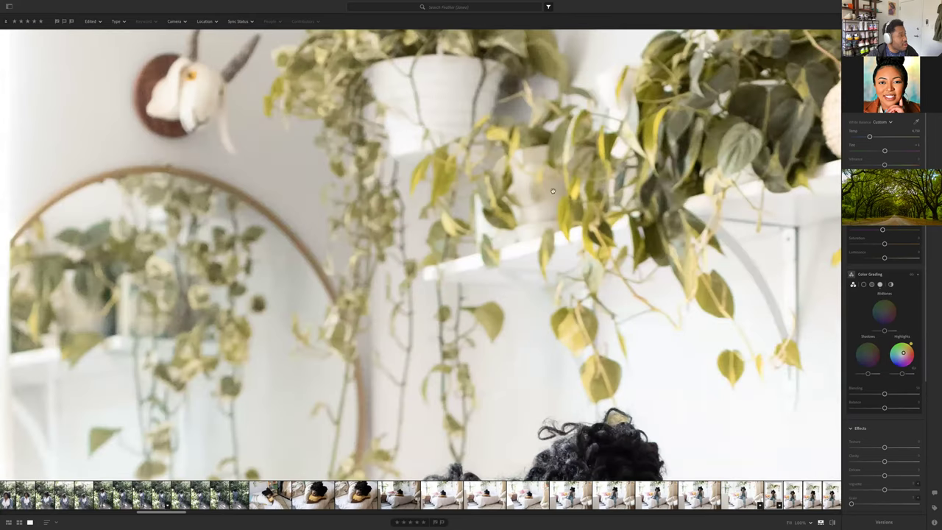
left_click(683, 352)
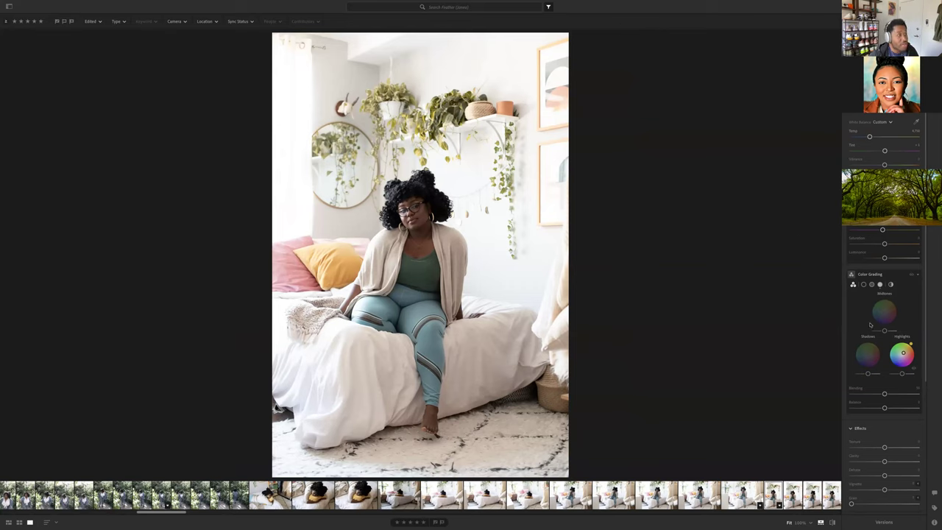
Drag the Midtones wheel toward a warm orange-yellow tint, fine-tuning the hue
left_click_drag(895, 309, 886, 309)
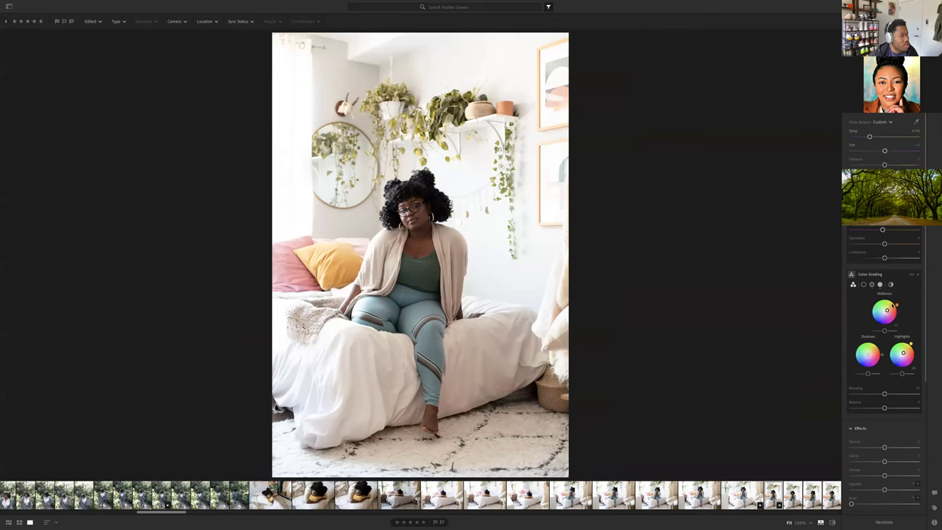
mouse_move(895, 302)
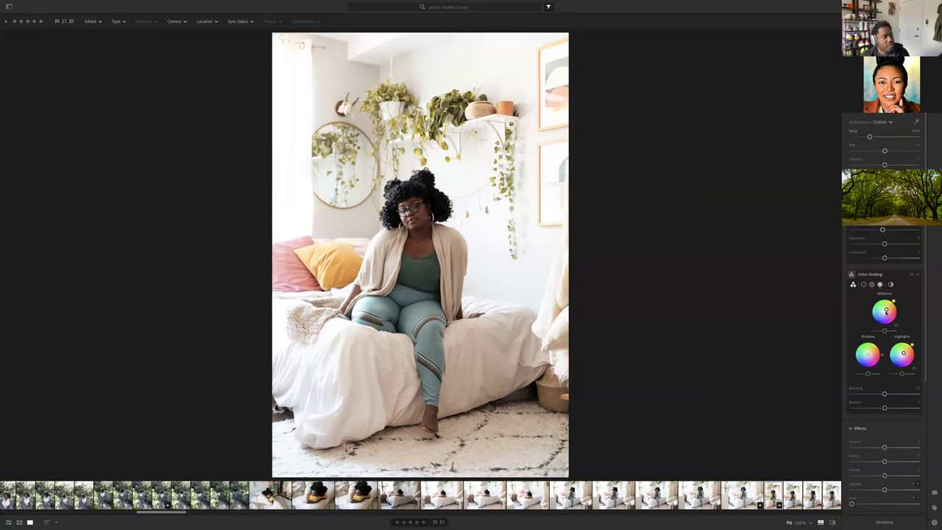
mouse_move(884, 311)
left_mouse_down()
mouse_move(878, 305)
mouse_move(887, 307)
left_mouse_up()
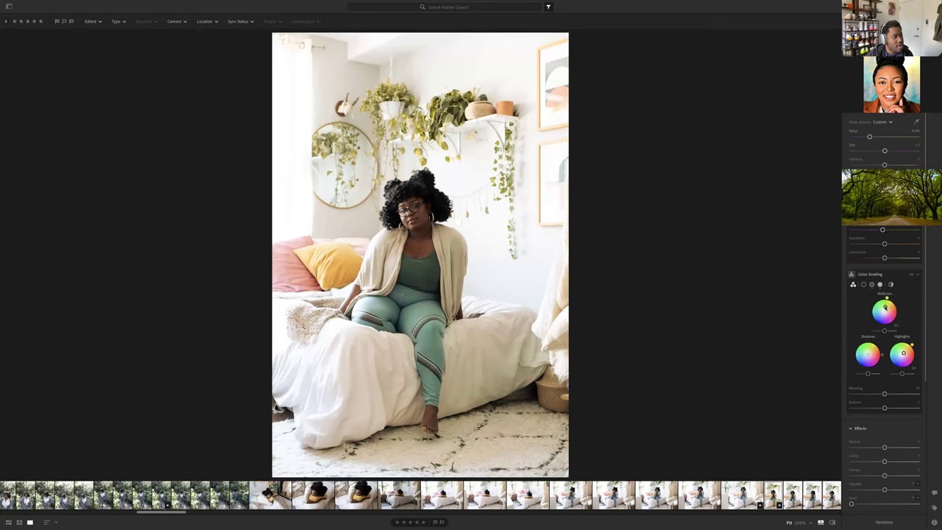
left_click_drag(885, 308, 883, 310)
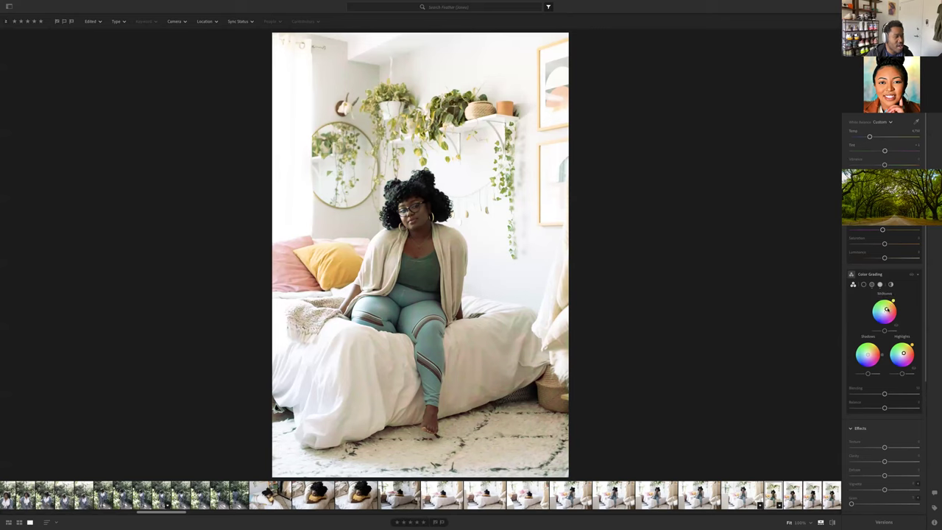
left_click_drag(889, 304, 886, 313)
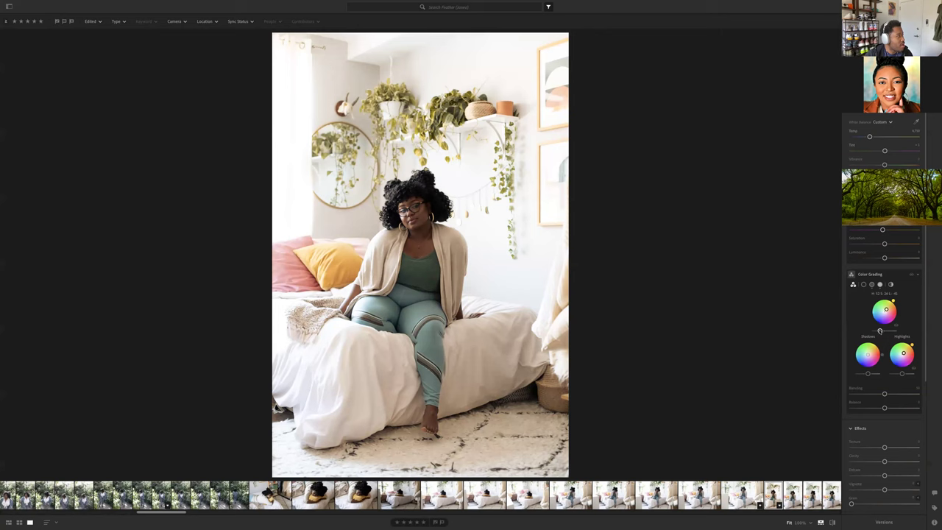
Adjust the Midtones luminance slider while checking the face zoomed in, then fit the photo
left_click_drag(882, 331, 888, 330)
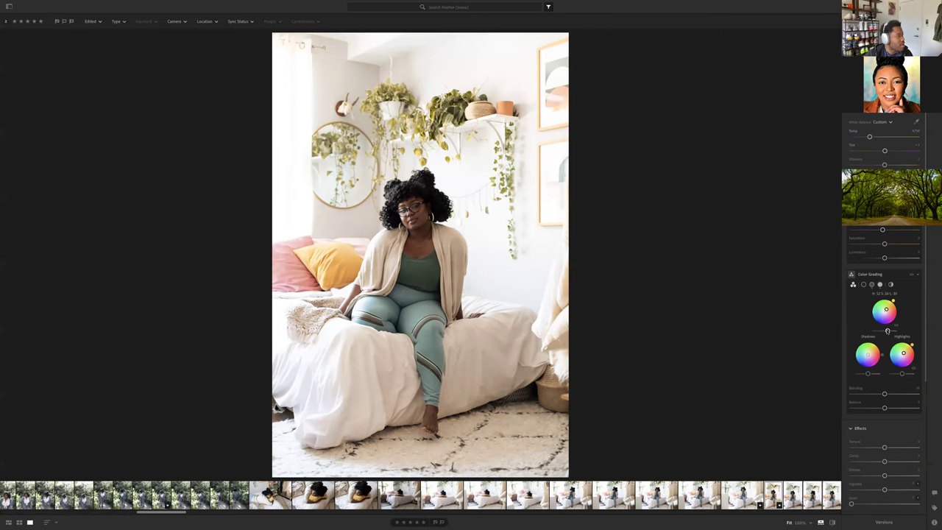
key("z")
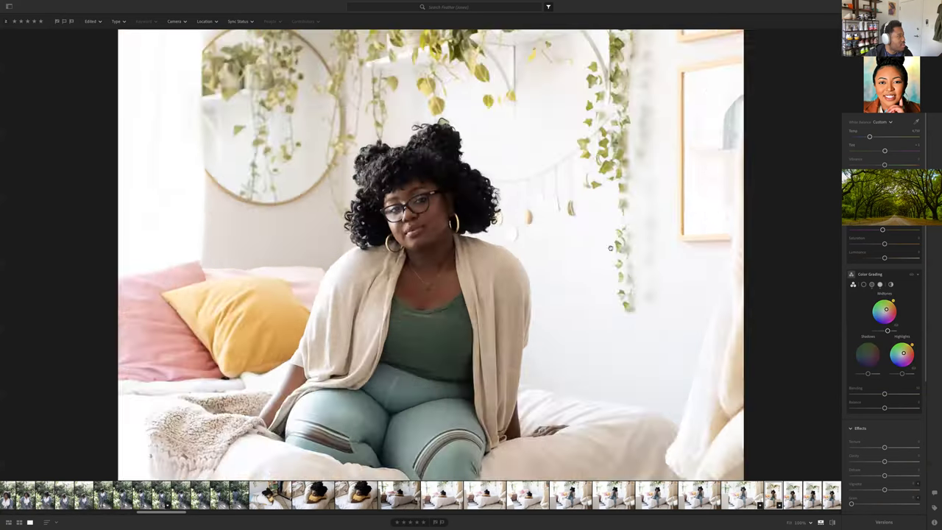
mouse_move(888, 331)
left_mouse_down()
mouse_move(873, 331)
mouse_move(883, 331)
left_mouse_up()
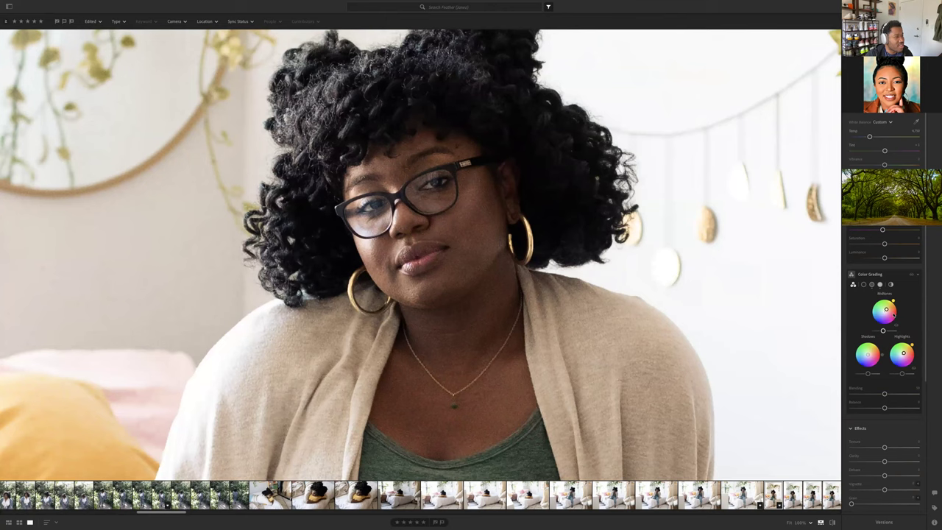
left_click(886, 310)
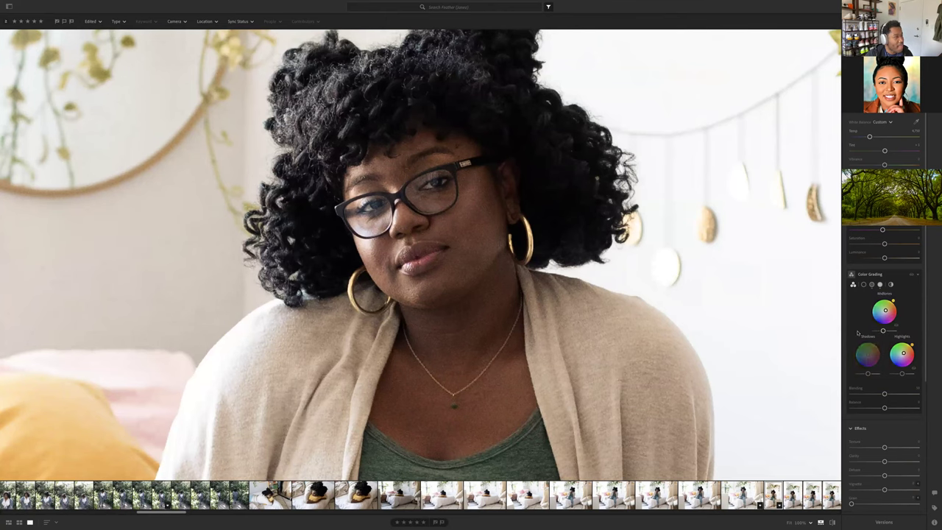
left_click(624, 308)
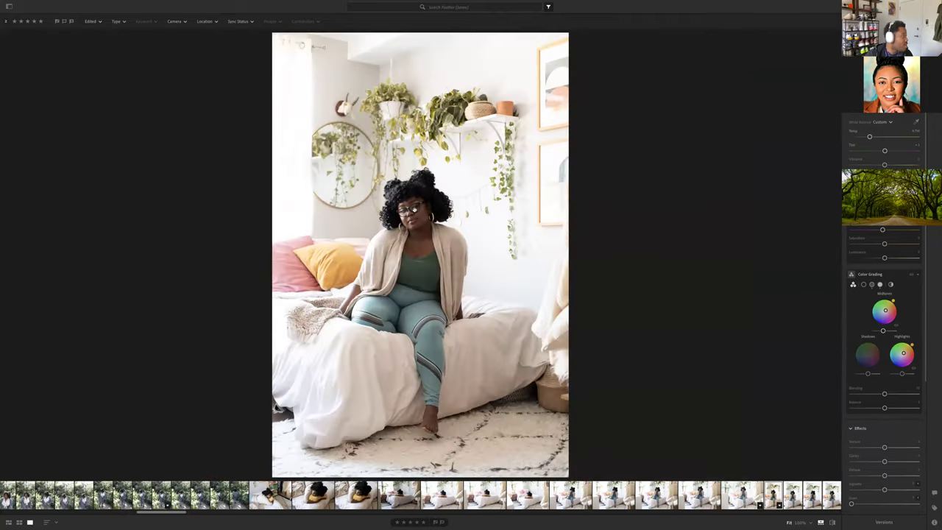
Drag the Shadows wheel toward warm orange, checking the face up close
left_click(414, 209)
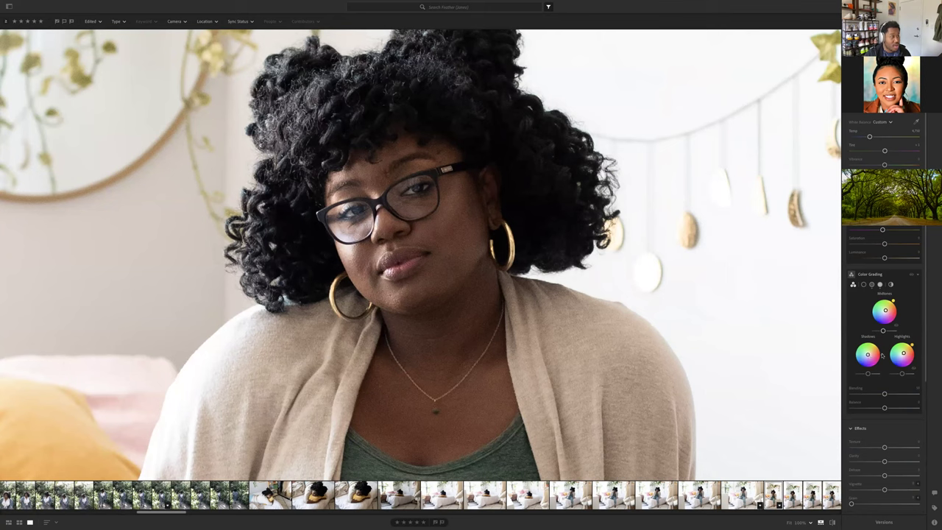
left_click_drag(867, 355, 866, 356)
left_click_drag(866, 356, 866, 356)
left_click(382, 309)
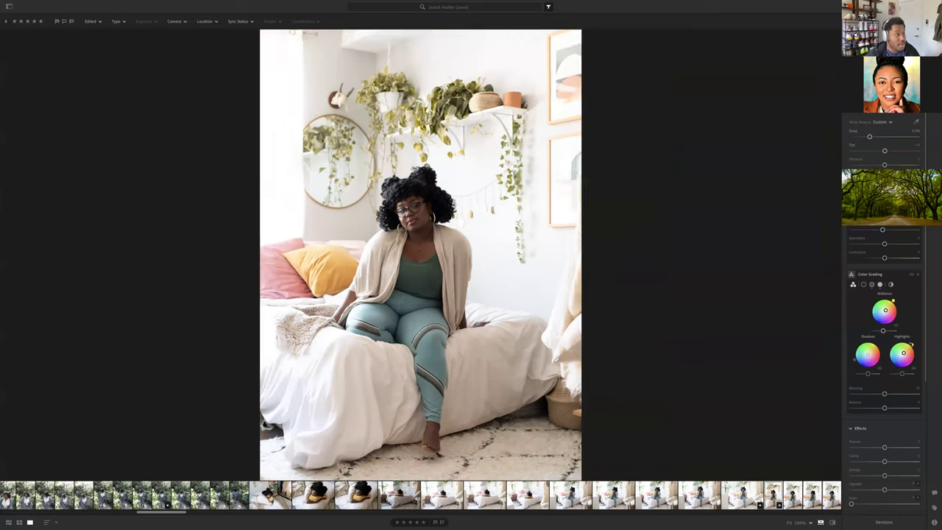
Inspect the face at 100%, nudge the Highlights tint slightly, and return to Fit view
key("z")
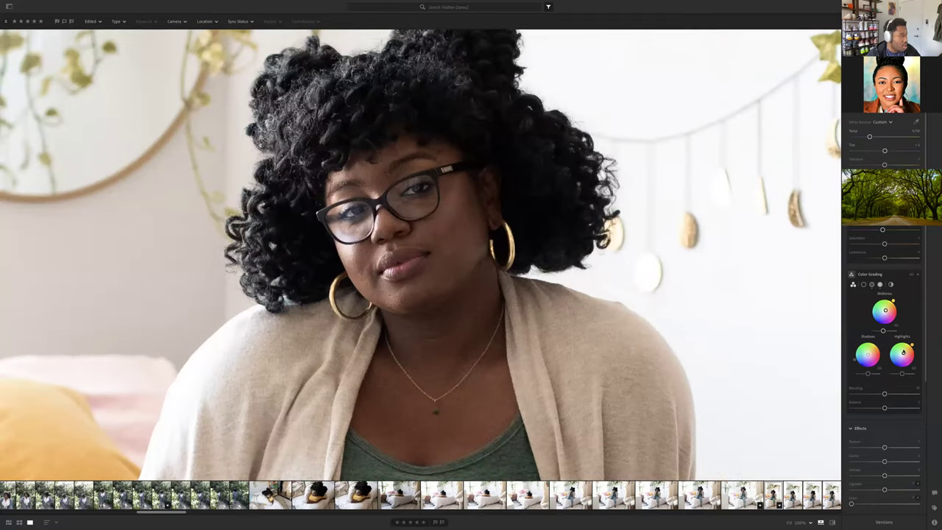
scroll(758, 323, "left", 10)
scroll(758, 322, "up", 4)
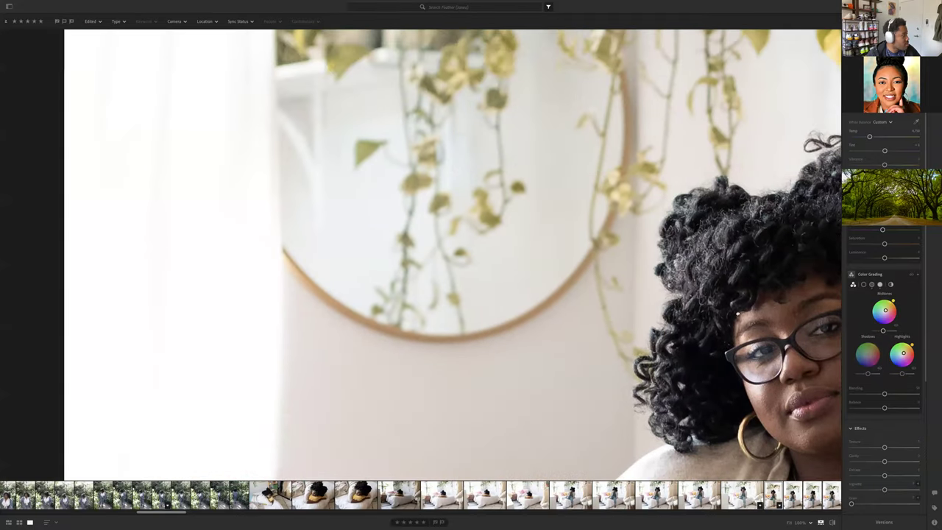
scroll(757, 336, "right", 6)
scroll(757, 336, "down", 4)
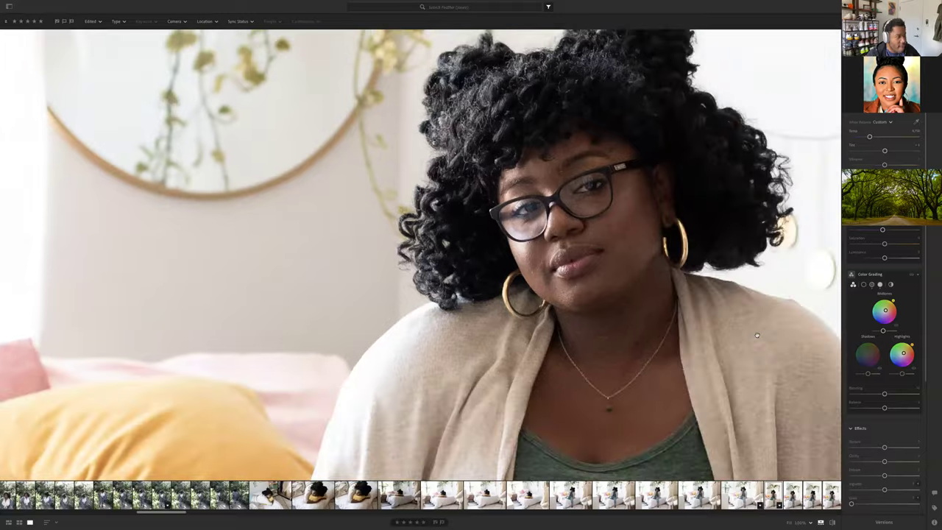
scroll(757, 336, "left", 6)
scroll(757, 335, "up", 5)
left_click_drag(913, 347, 915, 348)
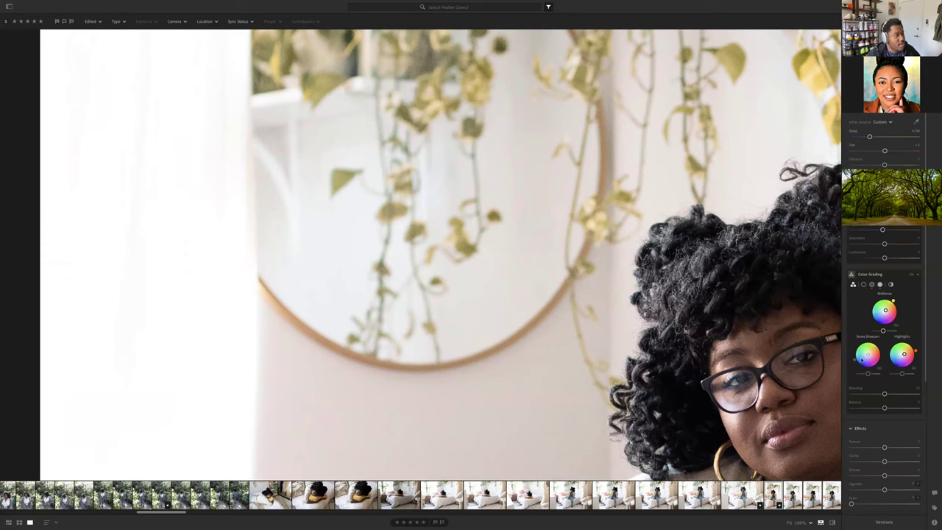
mouse_move(875, 347)
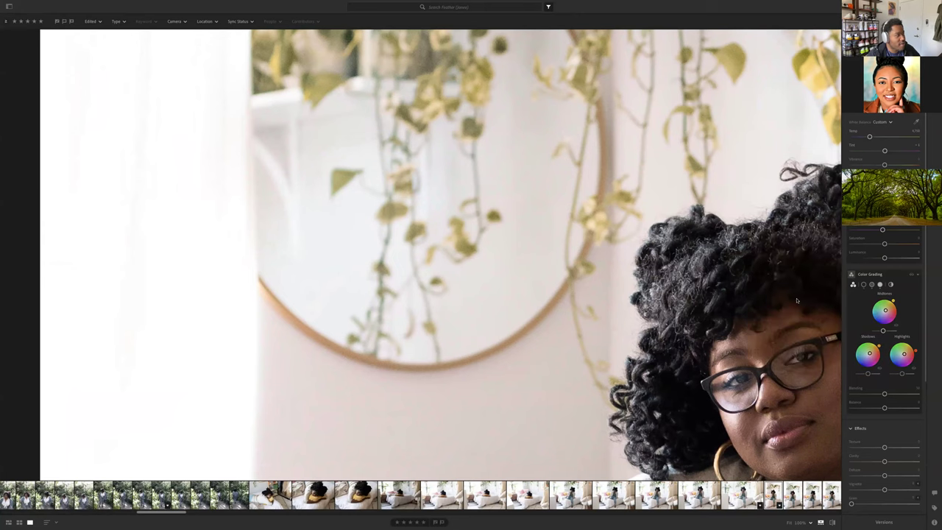
left_click(775, 303)
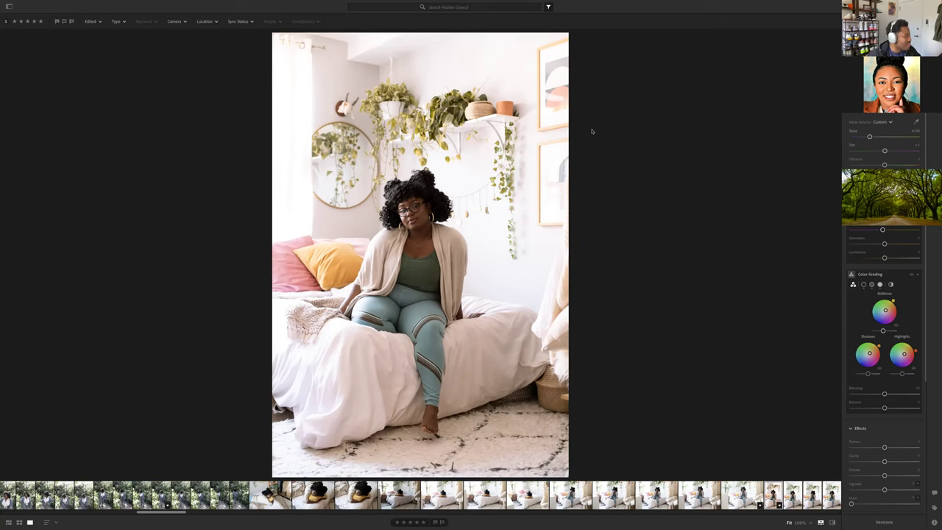
Raise Shadows to about +4, check the blanket at 100%, and return to the album grid
scroll(886, 272, "up", 5)
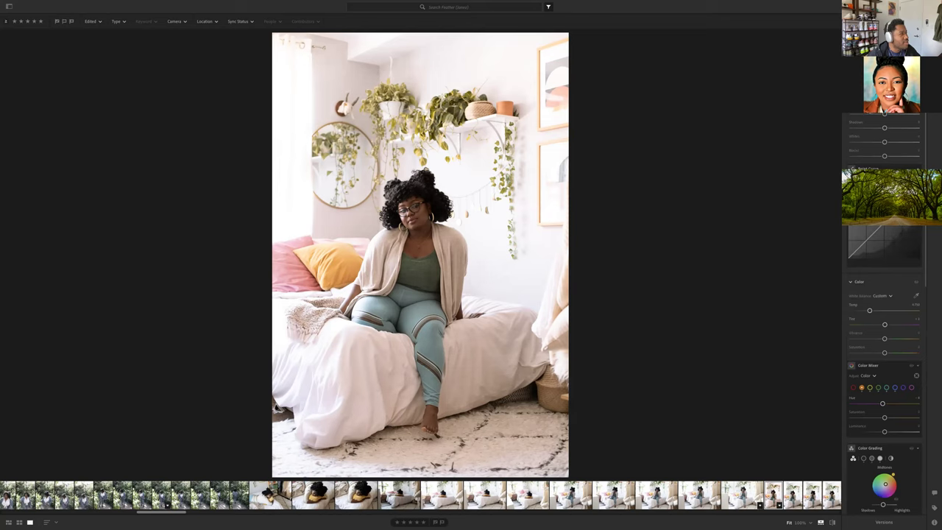
left_click_drag(885, 128, 886, 128)
left_click(281, 321)
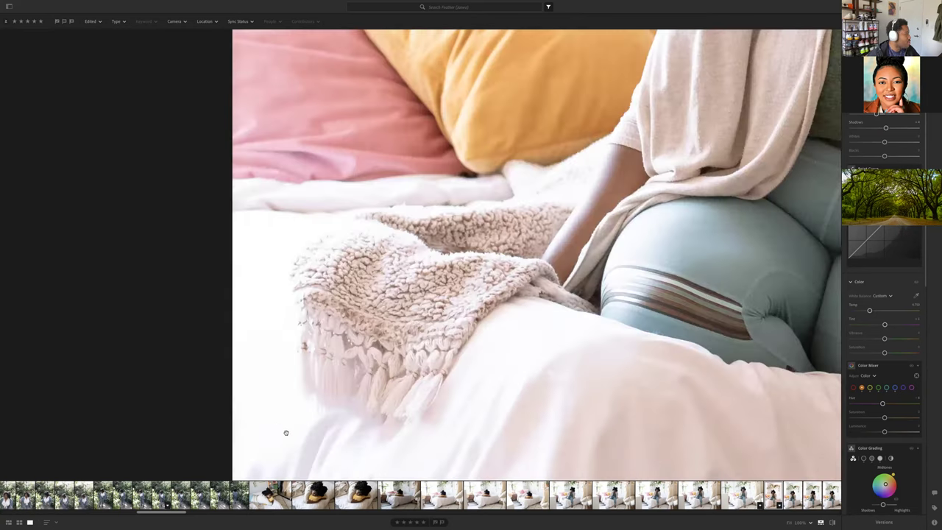
left_click(290, 314)
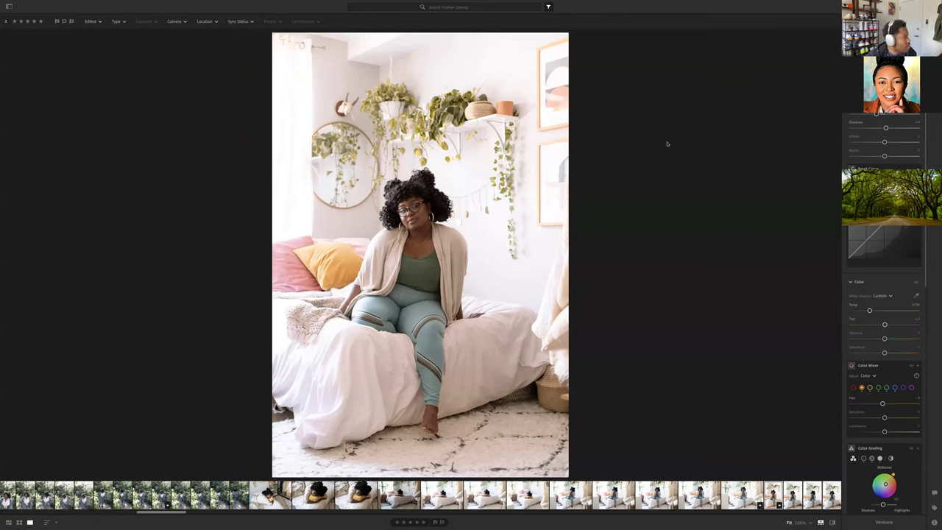
key("g")
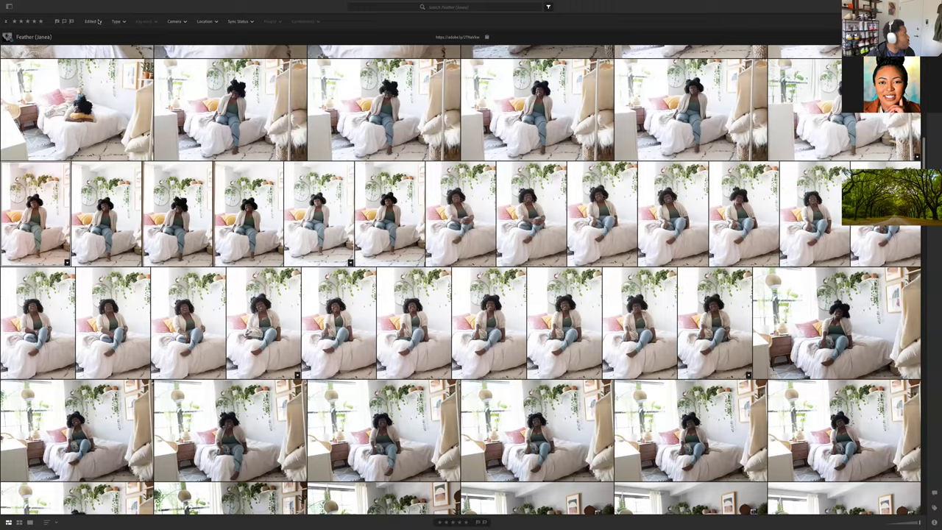
Browse the Feather albums in the album list and select the bleacher report album
scroll(464, 280, "down", 10)
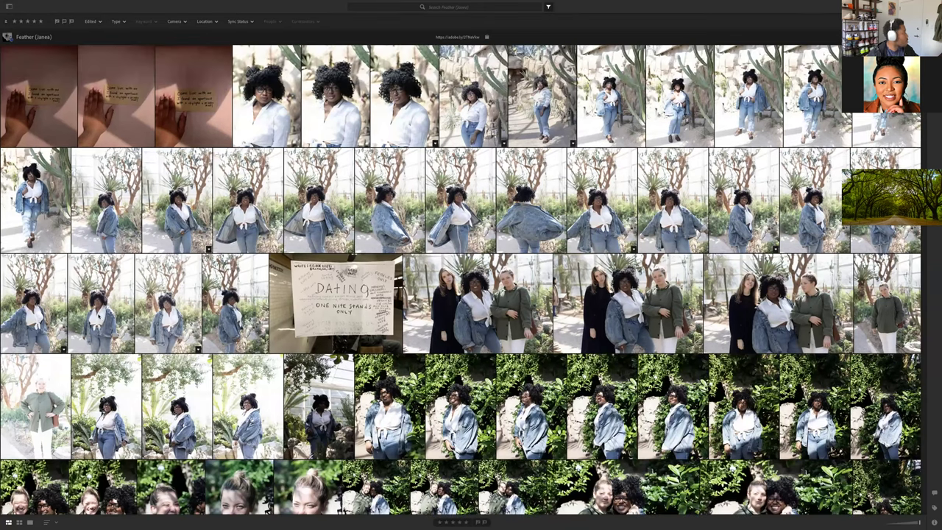
mouse_move(31, 1)
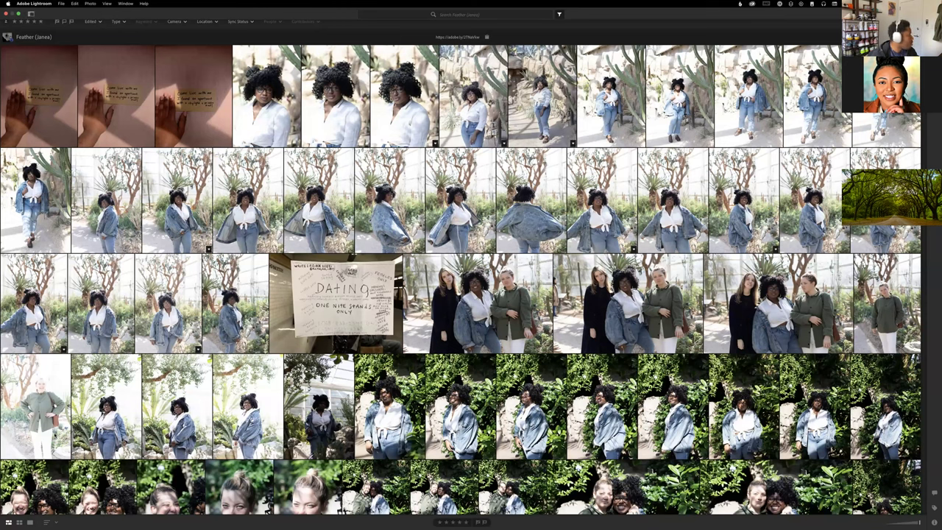
key("super+/")
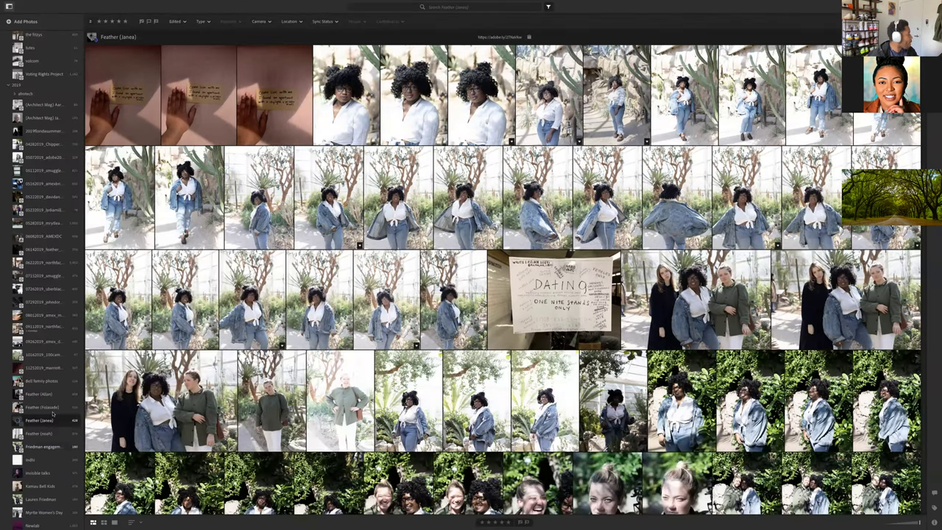
left_click(41, 432)
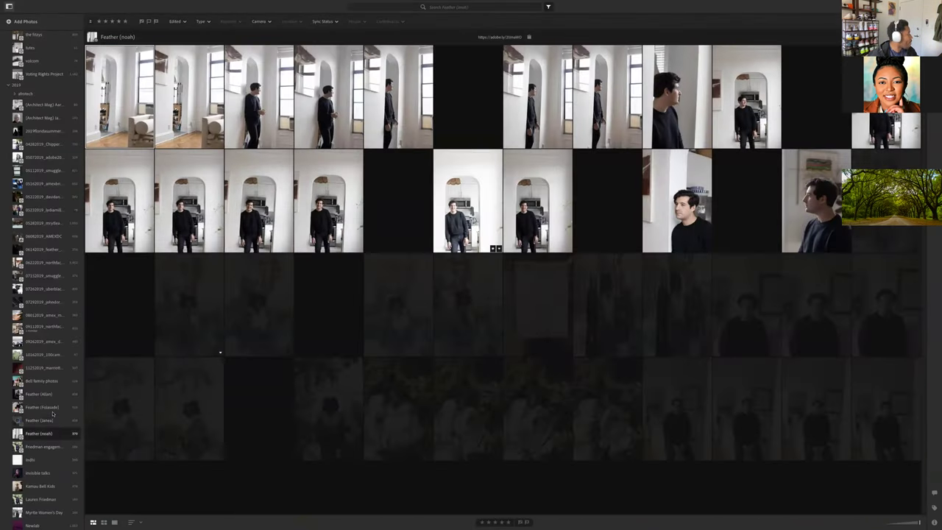
key("Up")
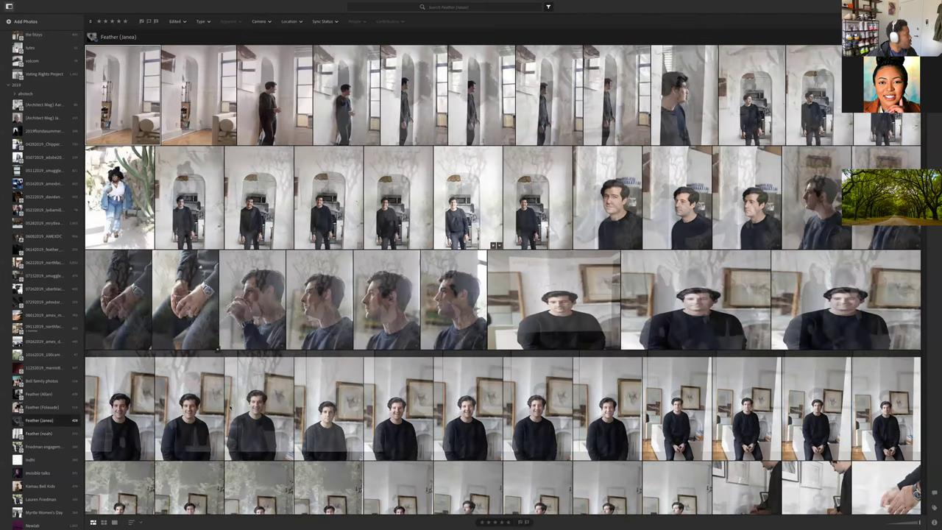
left_click(66, 409)
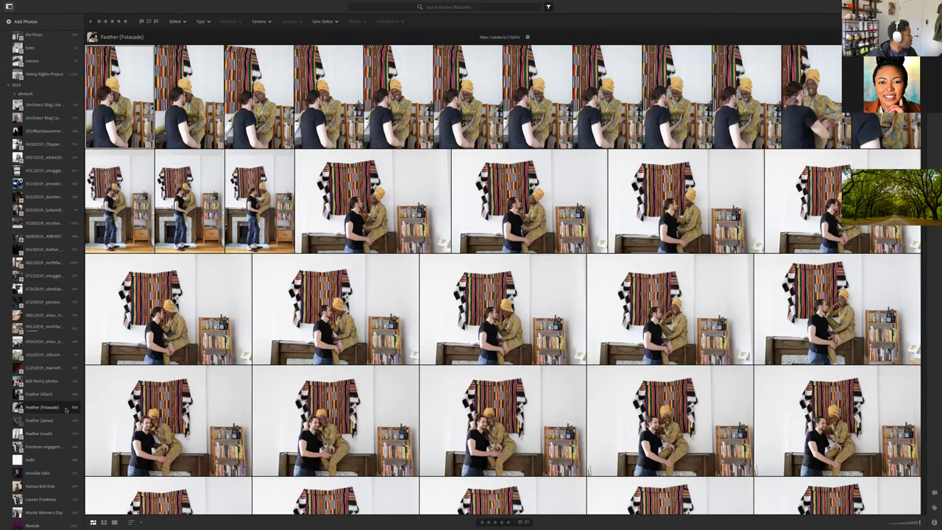
left_click(57, 397)
scroll(63, 402, "down", 3)
scroll(63, 403, "down", 3)
left_click(44, 400)
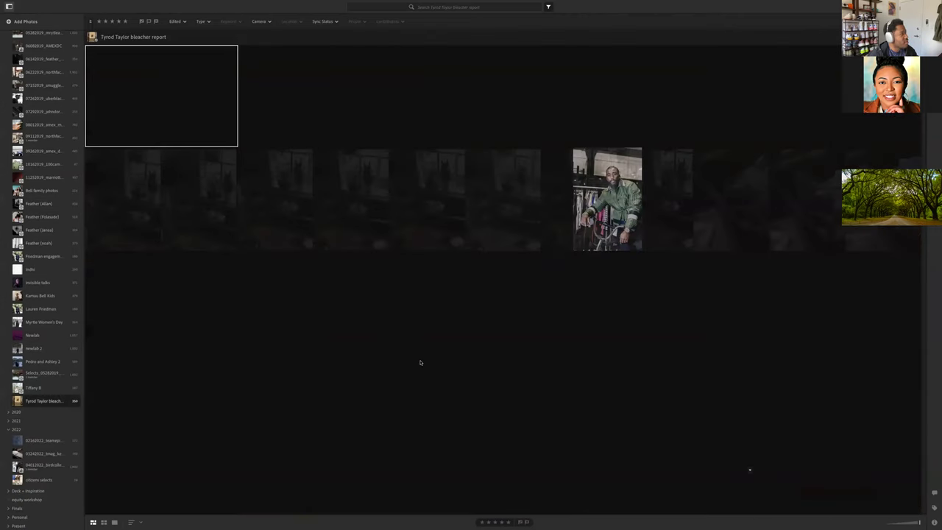
Find the smiling man in the white coat and open that photo on its own
scroll(420, 362, "down", 5)
scroll(421, 362, "down", 8)
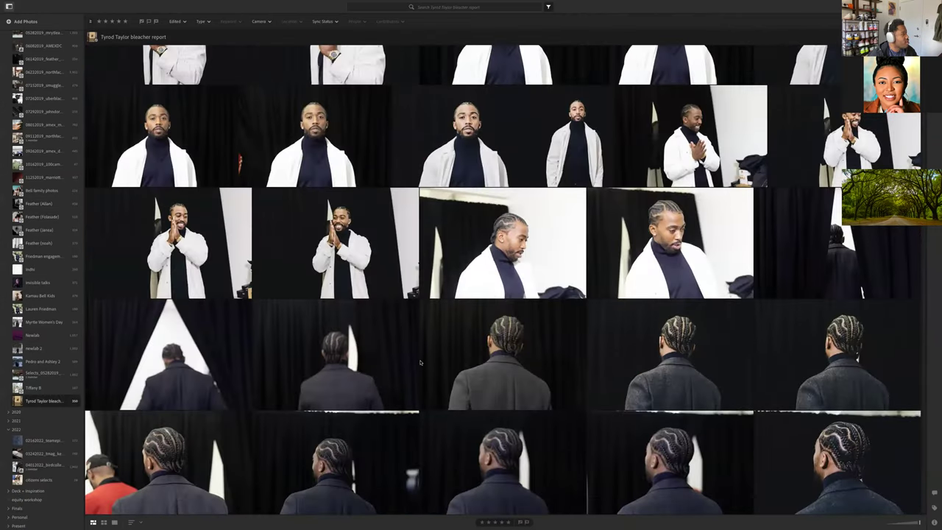
scroll(713, 348, "up", 3)
double_click(713, 348)
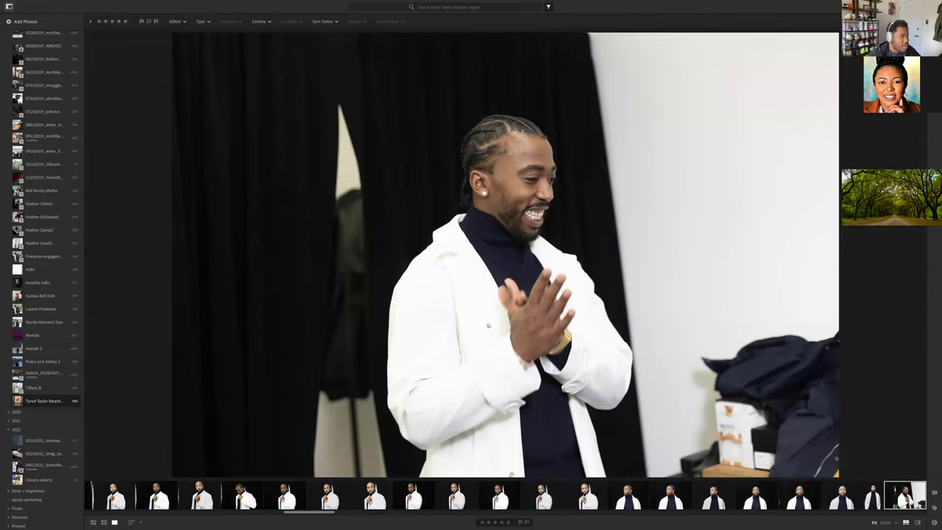
In Color Grading, tint the highlights slightly toward lavender and inspect the jacket up close
key("e")
scroll(880, 425, "down", 2)
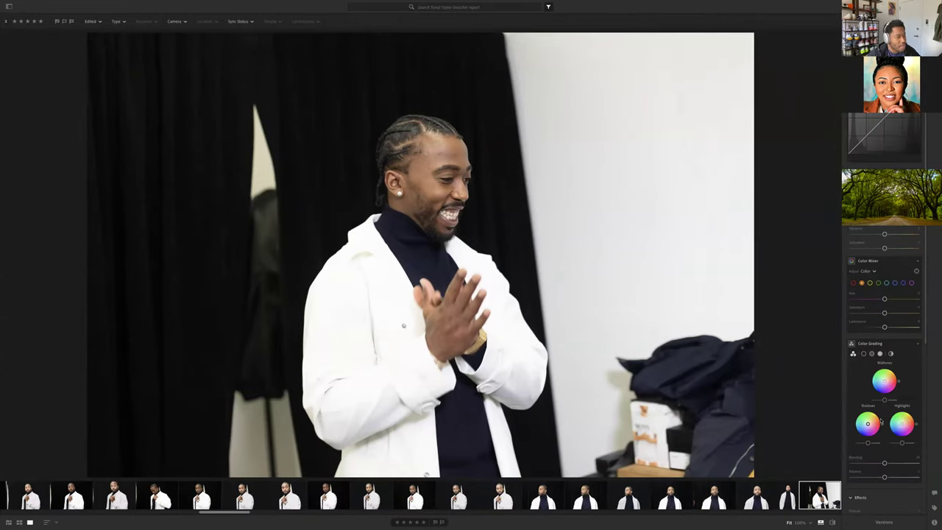
scroll(882, 425, "down", 2)
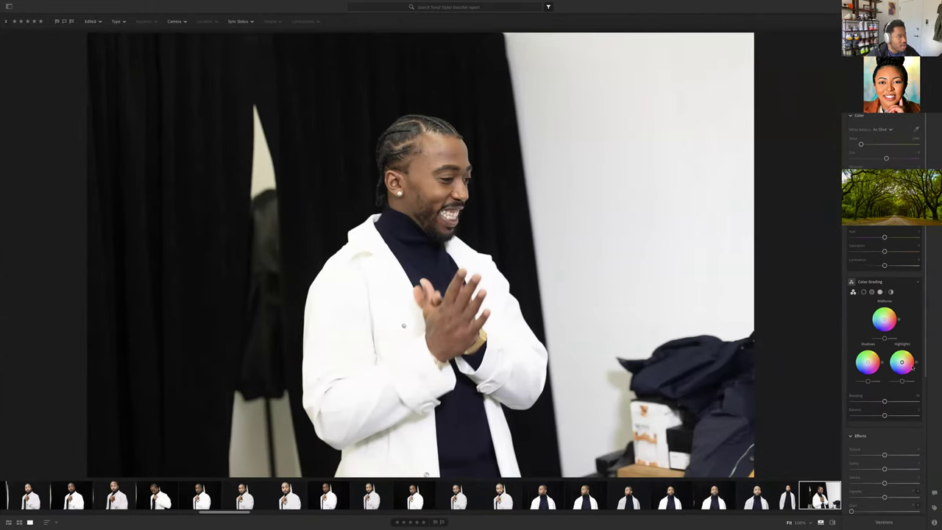
mouse_move(902, 365)
left_click_drag(902, 370, 901, 368)
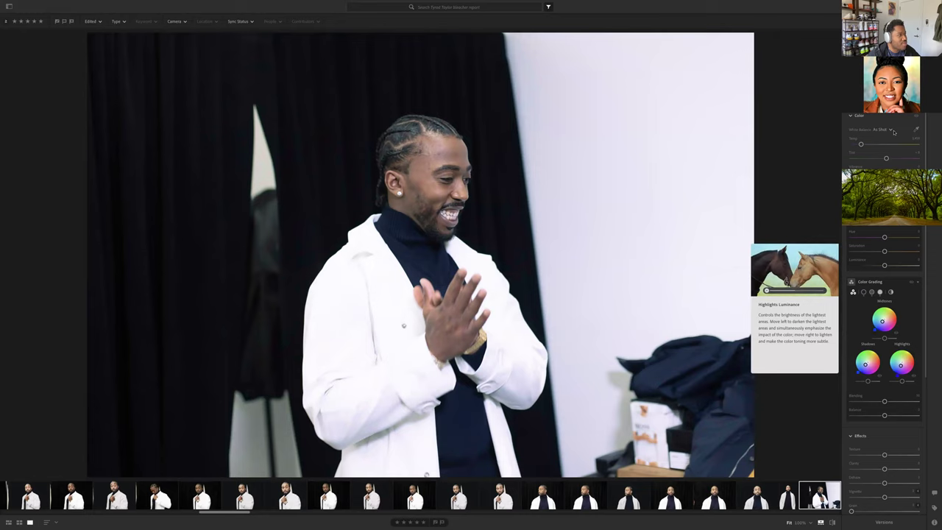
scroll(883, 324, "up", 3)
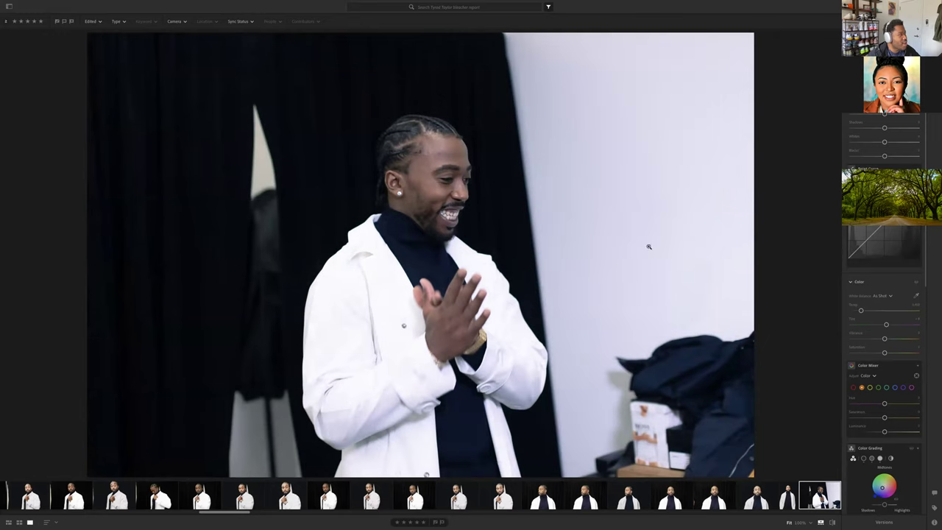
scroll(892, 510, "down", 3)
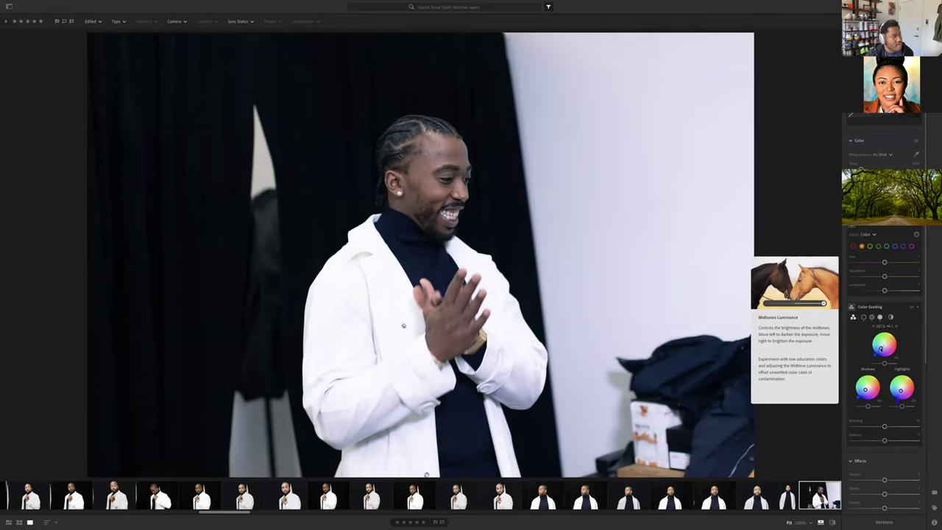
left_click(728, 369)
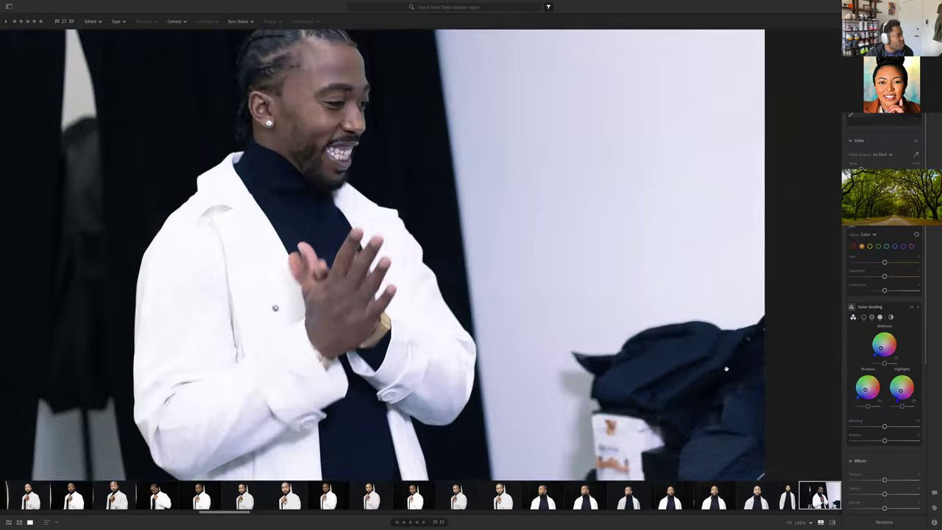
left_click(725, 368)
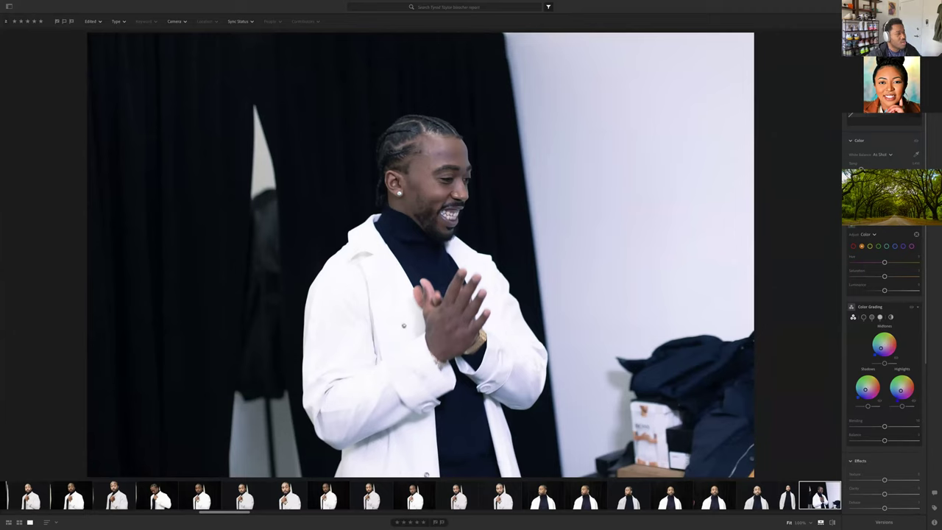
Warm midtones toward orange, push highlights toward pink, keep shadows neutral, and compare with the original
left_click_drag(891, 341, 895, 336)
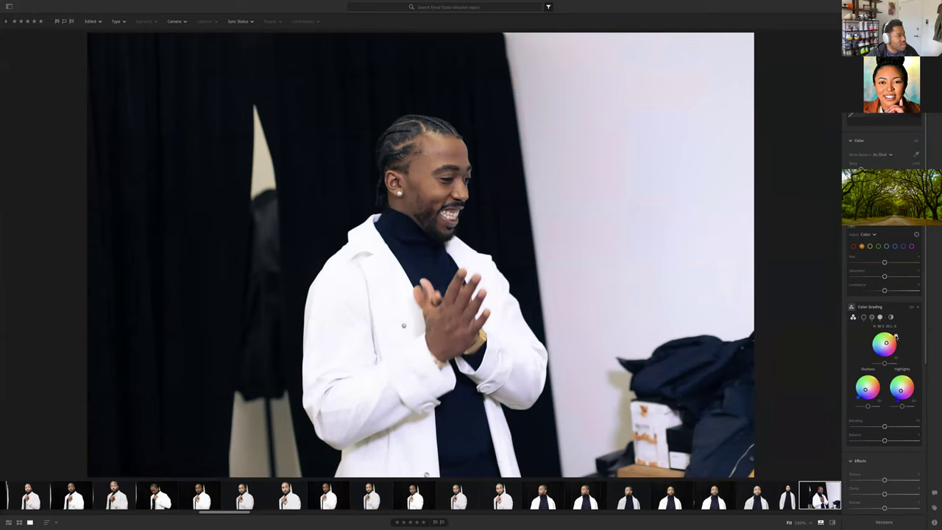
mouse_move(908, 389)
left_mouse_down()
mouse_move(914, 380)
mouse_move(902, 386)
left_mouse_up()
left_click_drag(867, 386, 878, 377)
double_click(869, 384)
key("backslash")
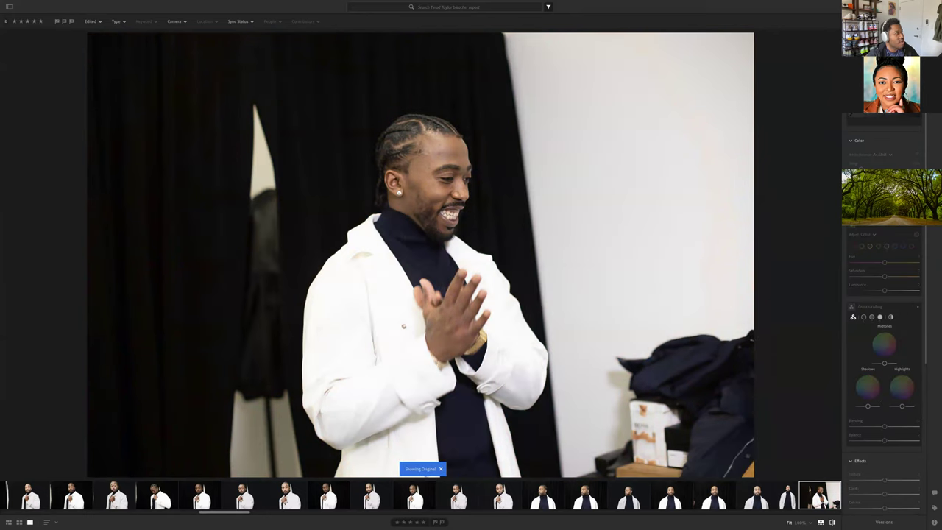
key("backslash")
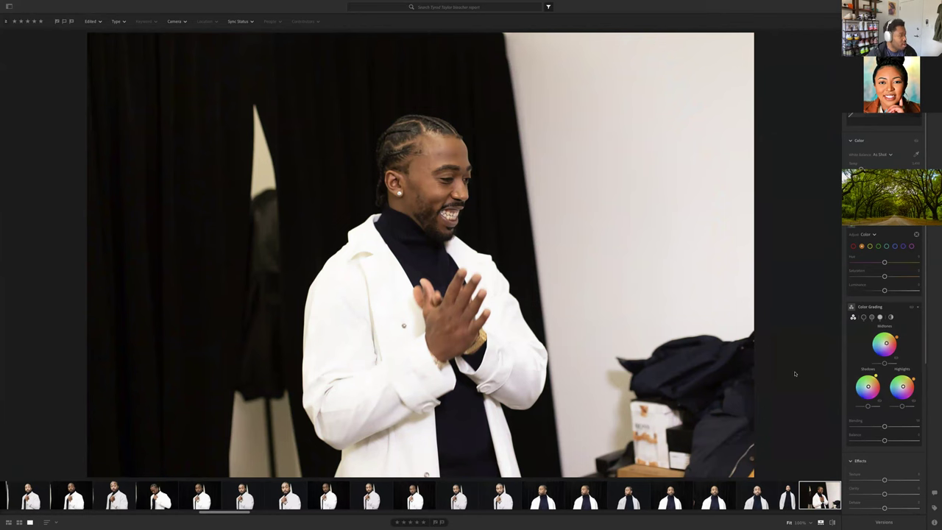
Return to the grid, find the yellow-jacket man on the blue sofa, and open it with edit adjustments
key("g")
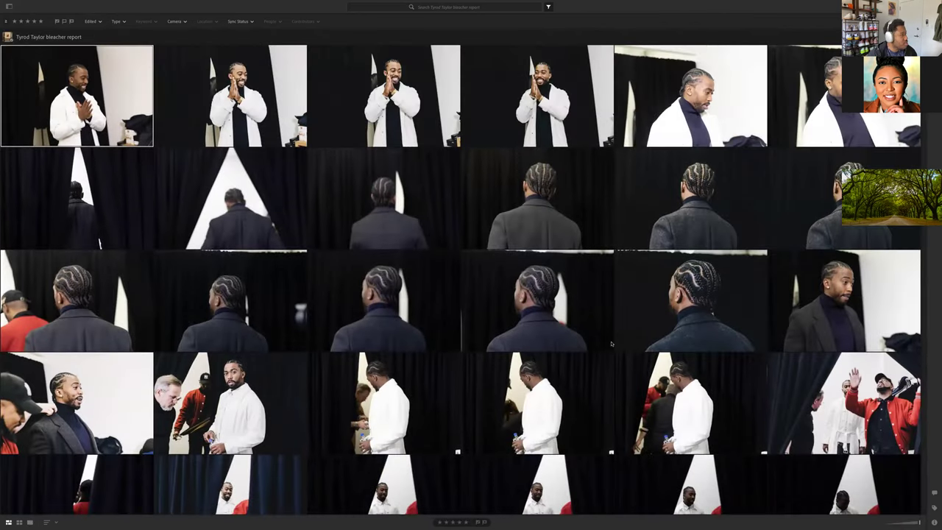
scroll(611, 343, "down", 15)
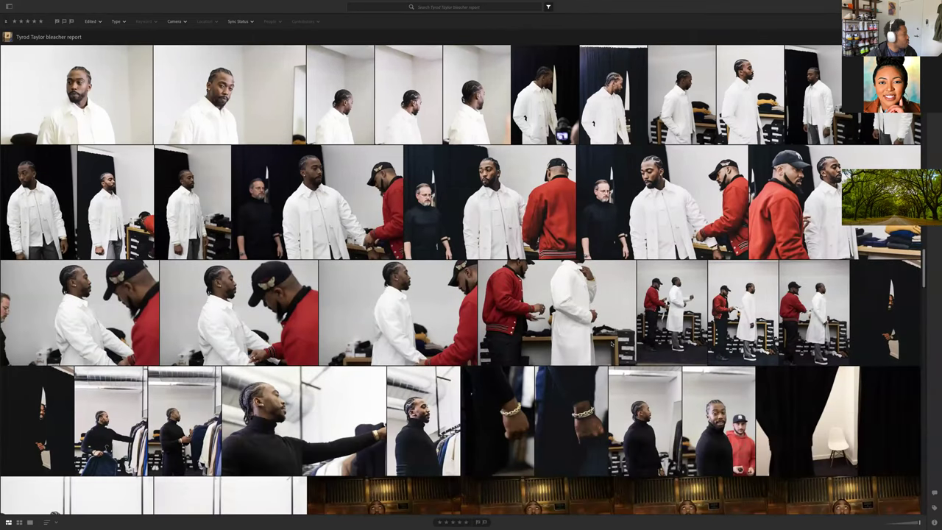
scroll(611, 343, "down", 3)
scroll(611, 344, "down", 5)
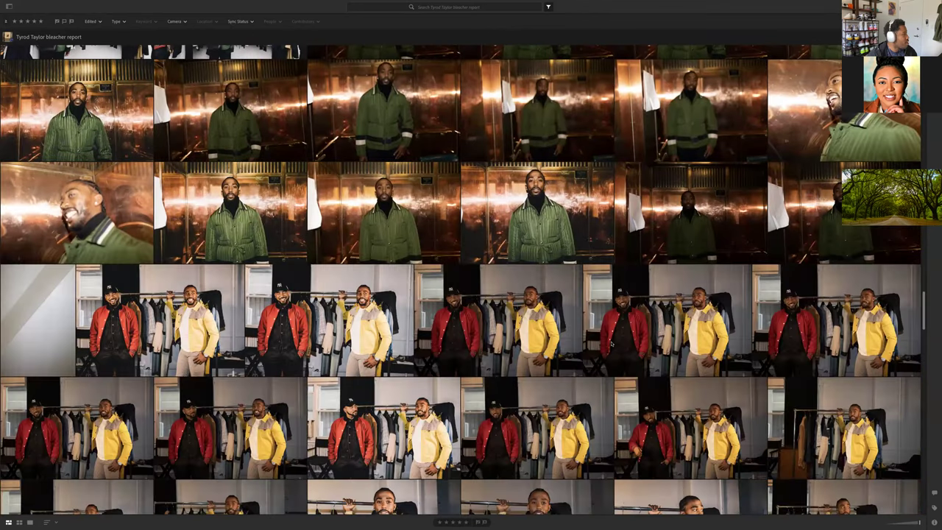
scroll(611, 343, "down", 6)
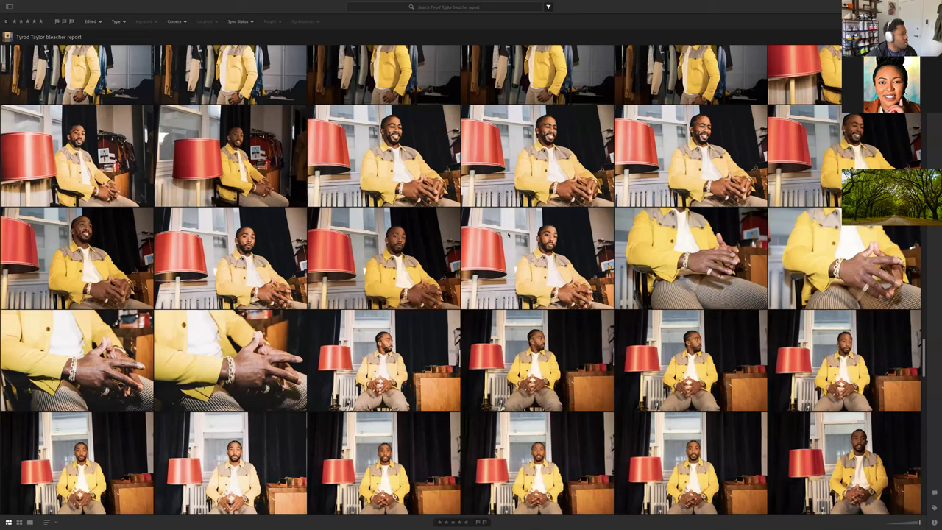
scroll(508, 235, "down", 3)
scroll(508, 235, "down", 1)
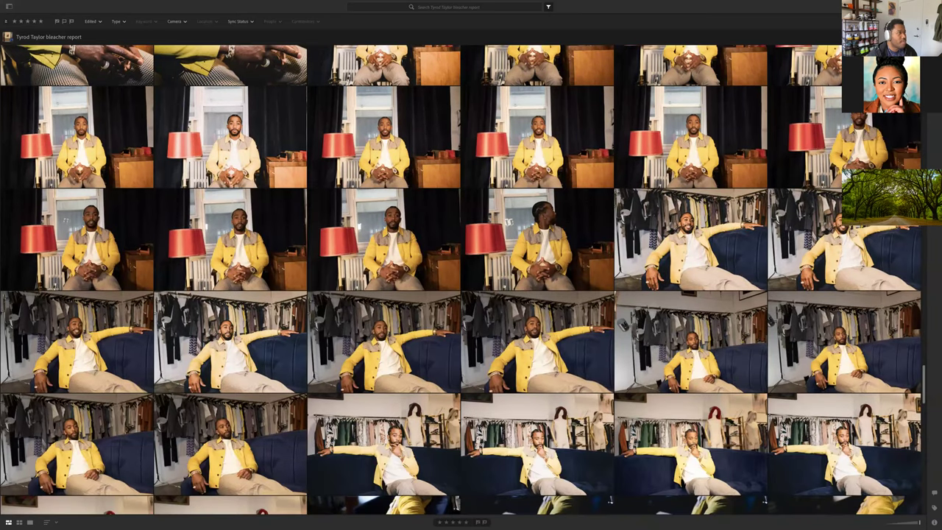
scroll(463, 279, "down", 1)
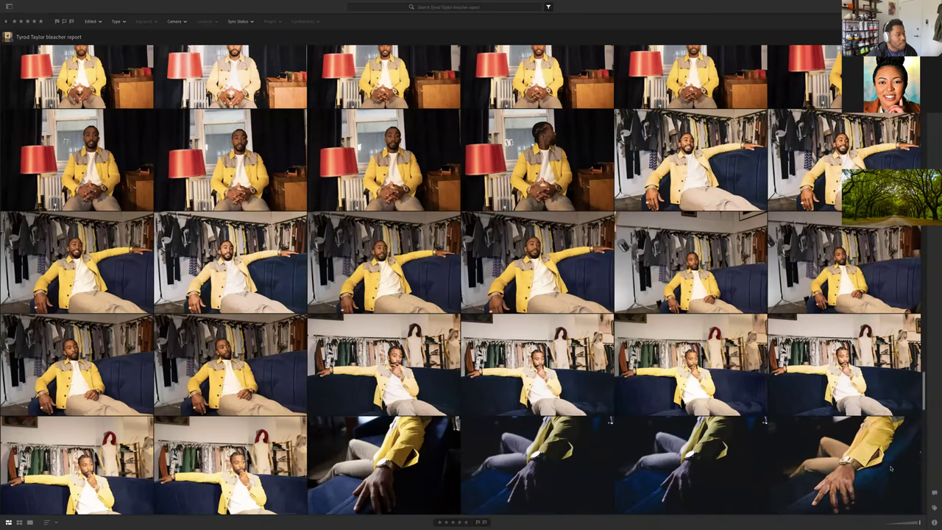
key("d")
key("e")
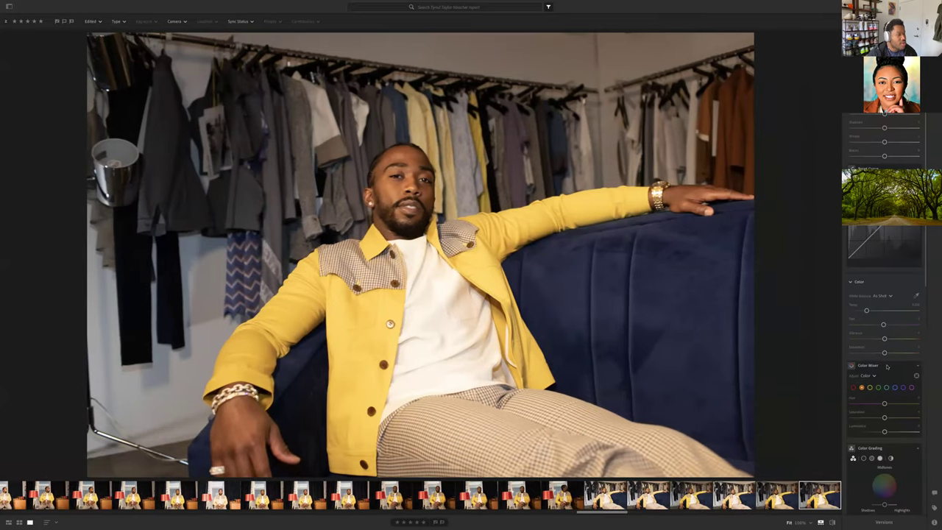
scroll(886, 365, "down", 3)
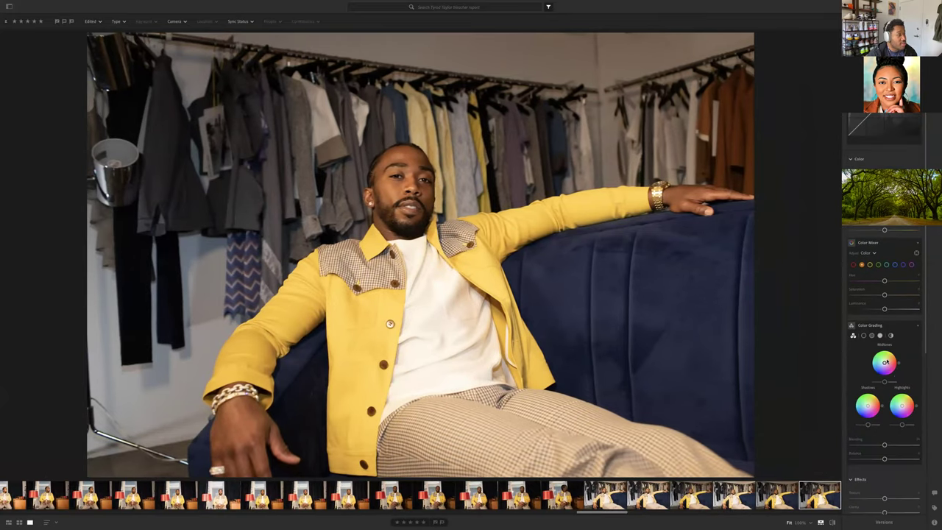
left_click(886, 361)
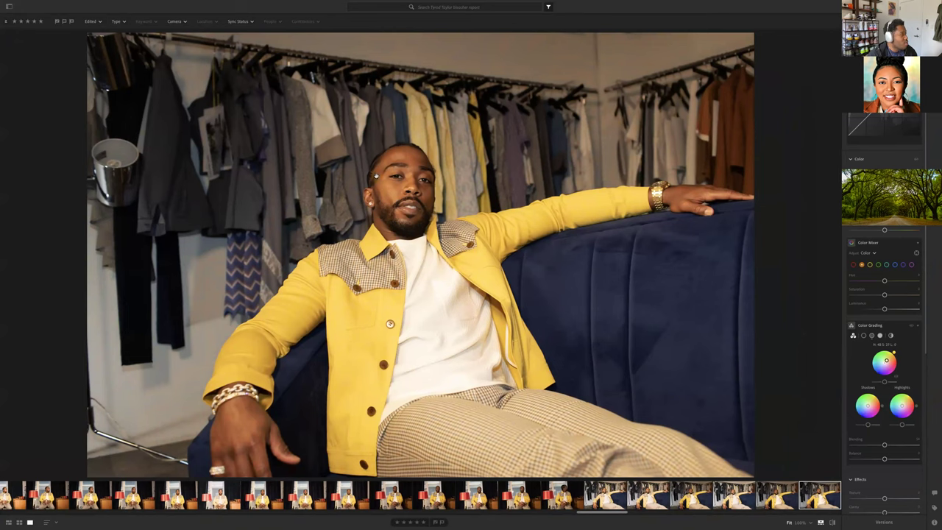
key("z")
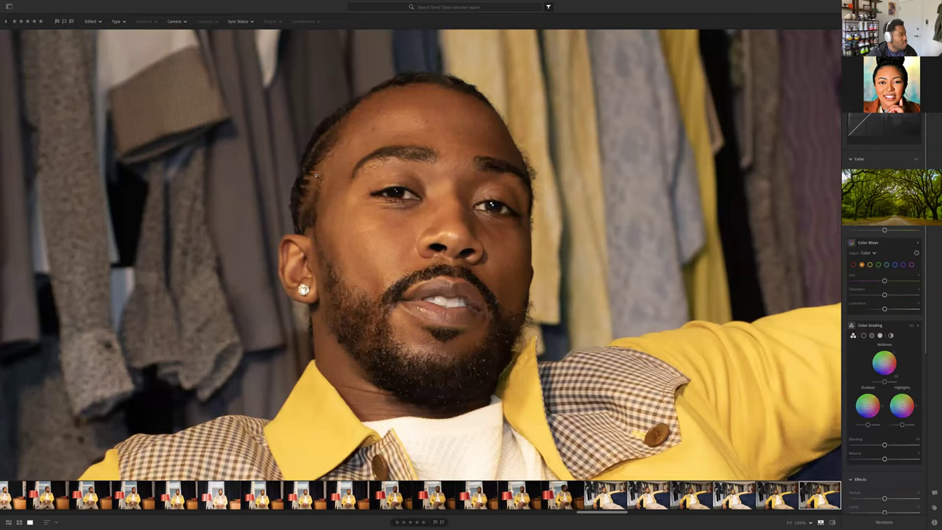
key("z")
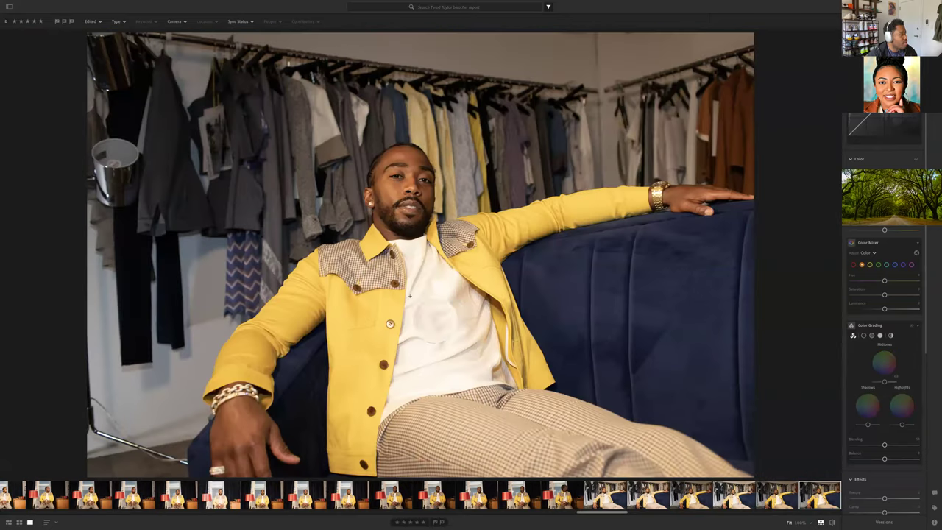
key("backslash")
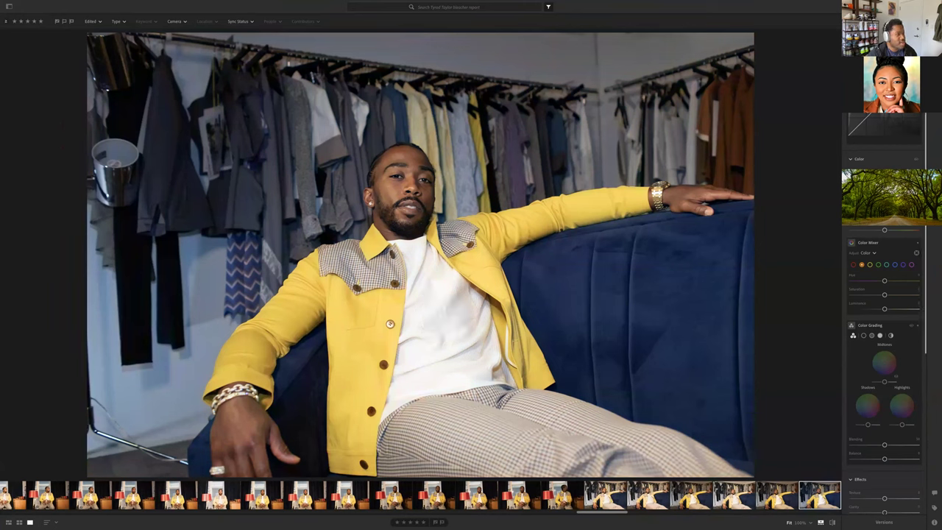
key("backslash")
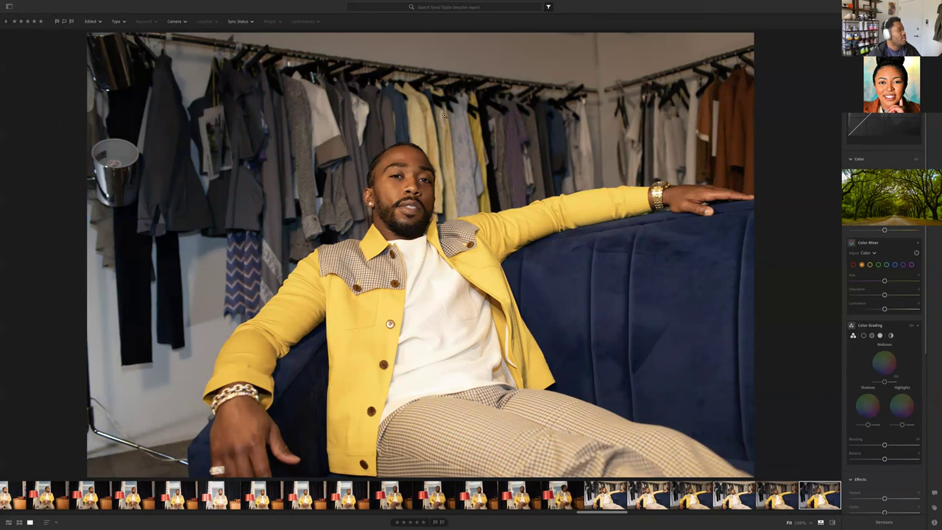
left_click(358, 189)
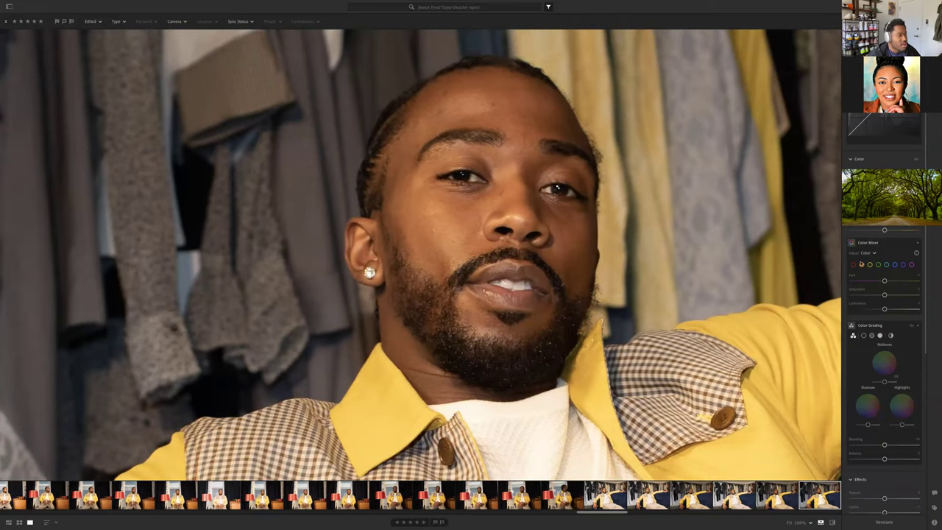
Lower the Color Mixer yellow saturation to about -12
left_click(869, 265)
left_click_drag(885, 294, 880, 296)
left_click(861, 265)
Zoom out to the whole photo and raise the Whites slightly
left_click(675, 275)
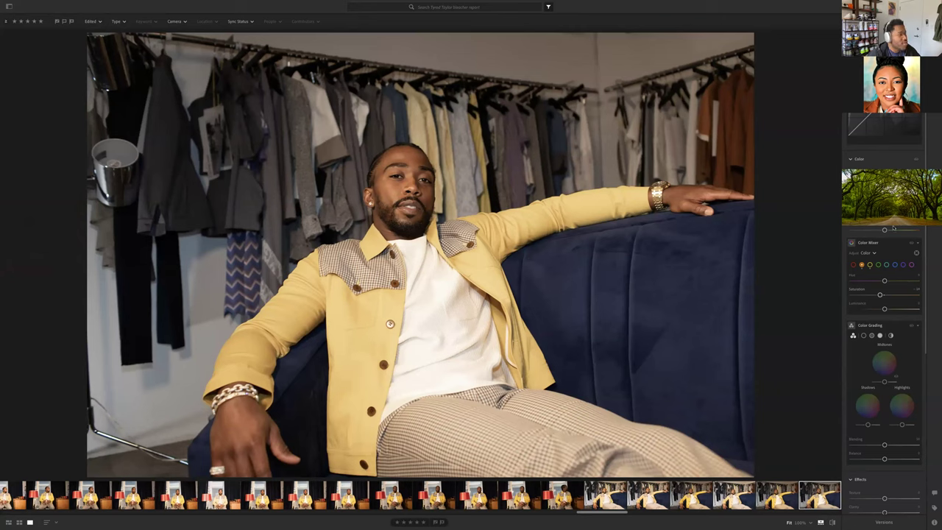
scroll(894, 230, "up", 3)
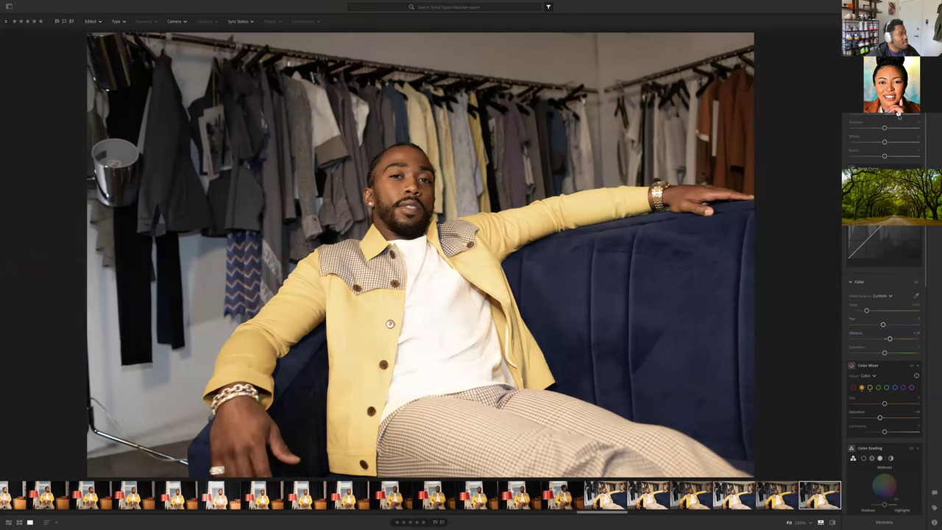
left_click_drag(884, 141, 891, 142)
Grade the midtones warm orange (about H 38, S 34) and add a subtle highlights tint
scroll(860, 339, "down", 4)
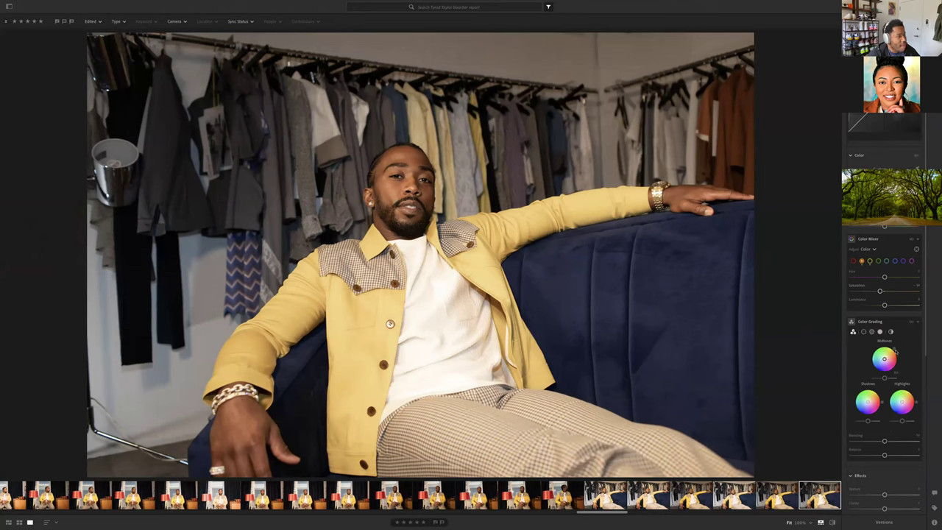
left_click_drag(885, 358, 883, 360)
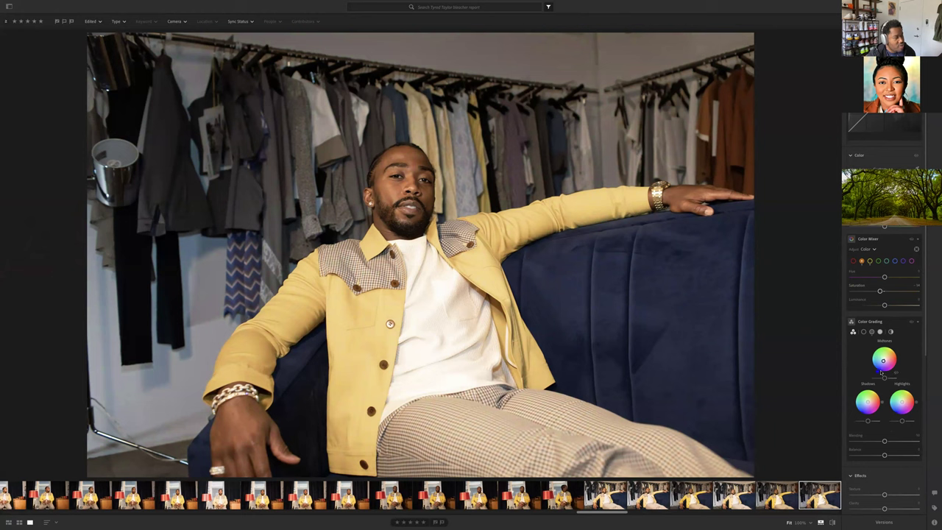
left_click_drag(889, 374, 900, 360)
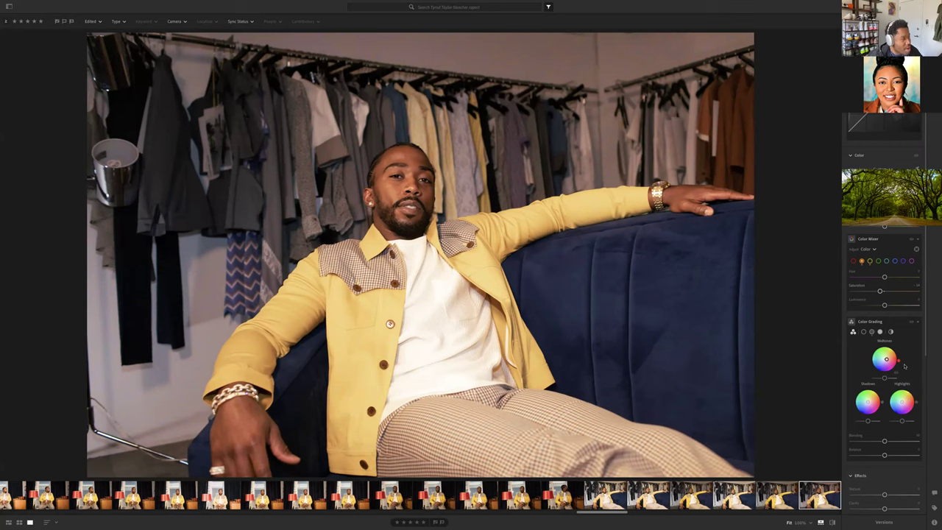
left_click_drag(898, 359, 899, 346)
mouse_move(887, 357)
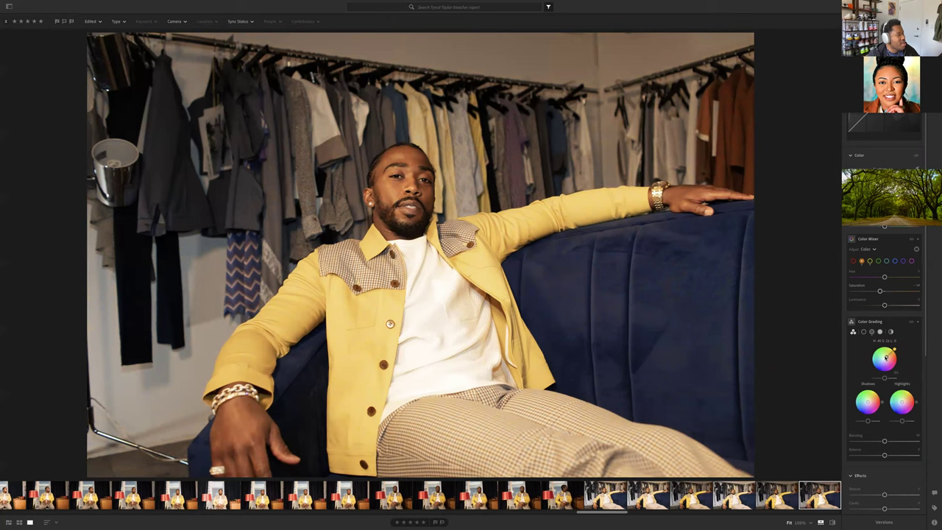
mouse_move(916, 401)
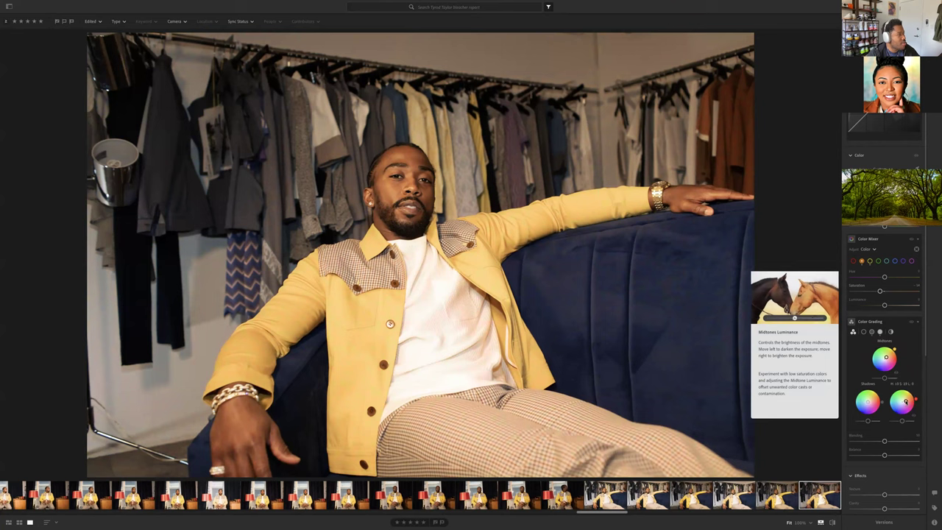
left_click_drag(914, 390, 895, 417)
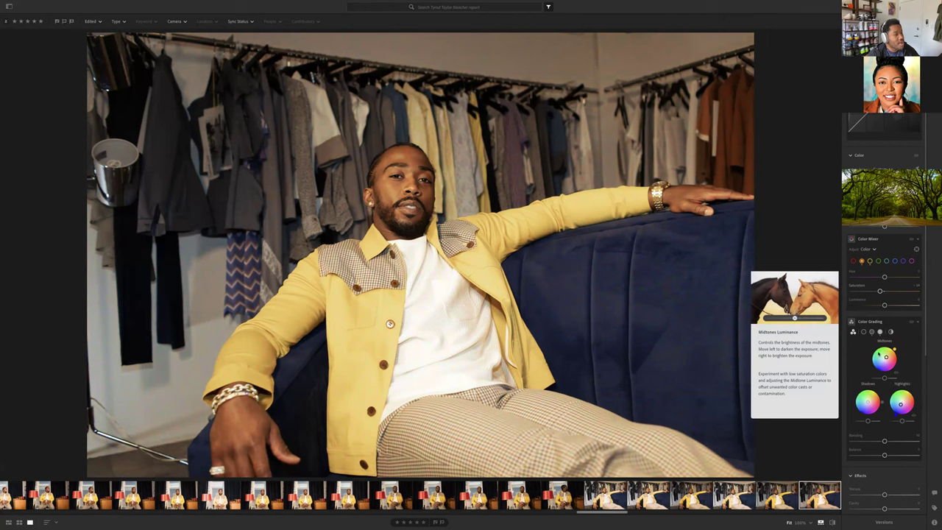
left_click_drag(887, 358, 887, 358)
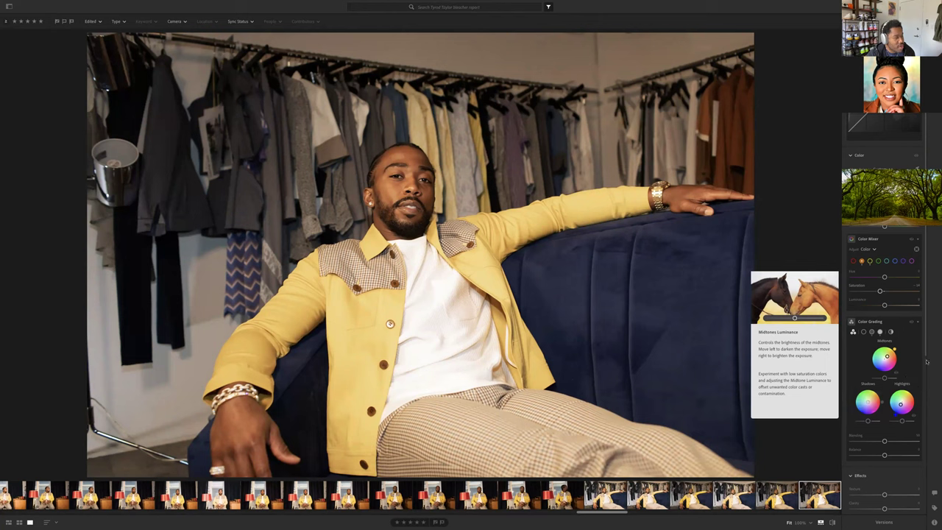
scroll(901, 362, "down", 2)
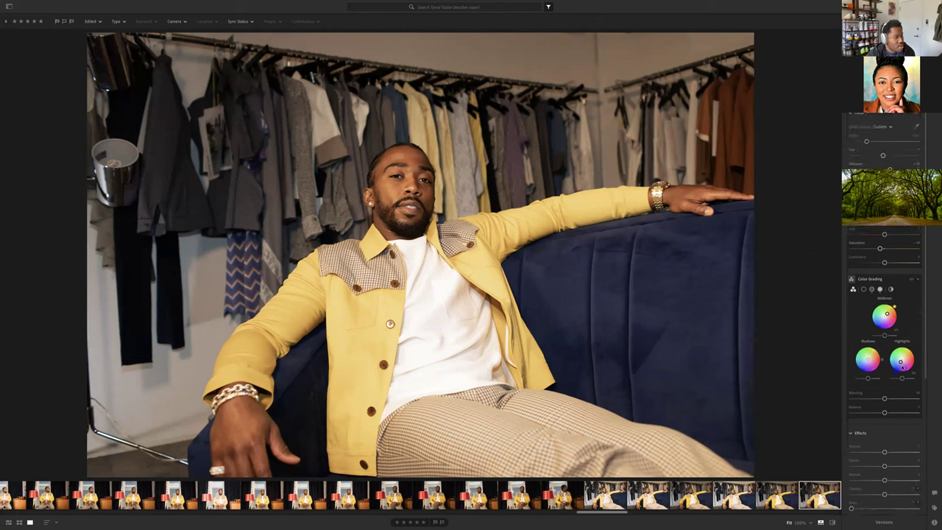
right_click(764, 348)
left_click(752, 344)
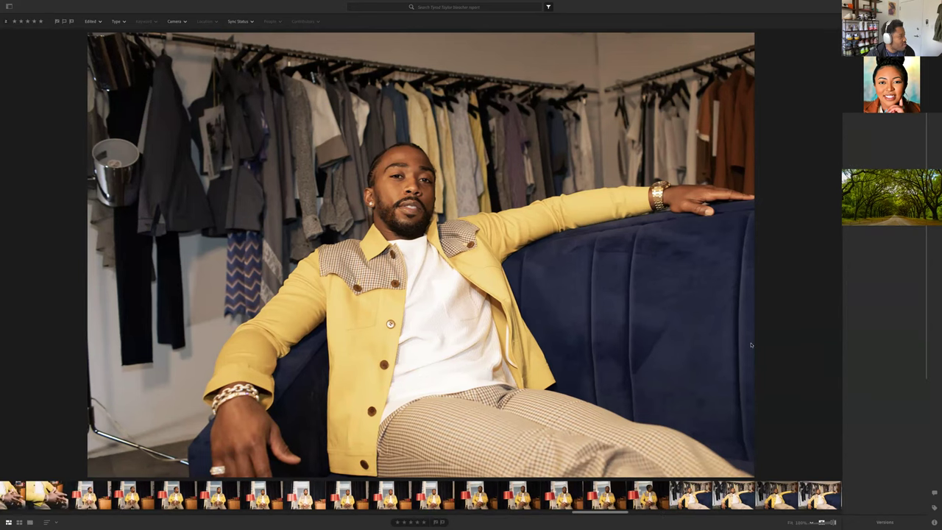
key("g")
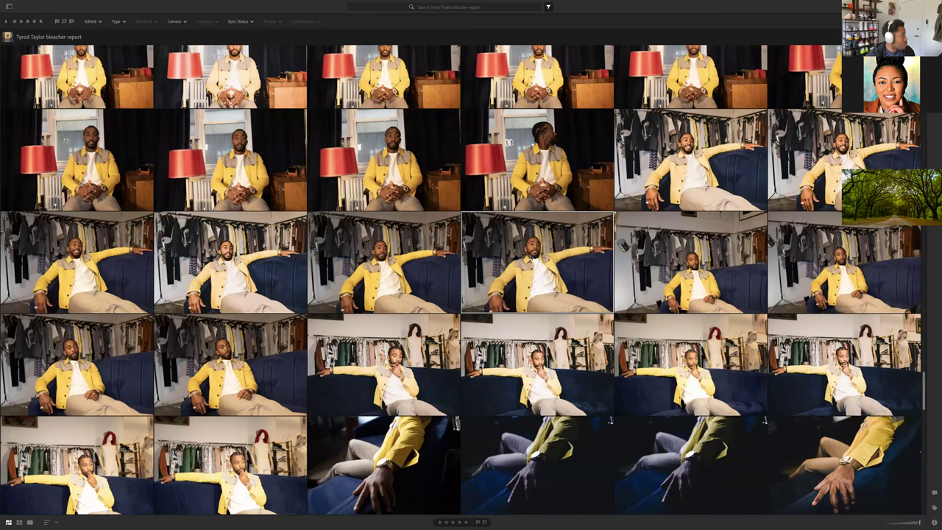
key("d")
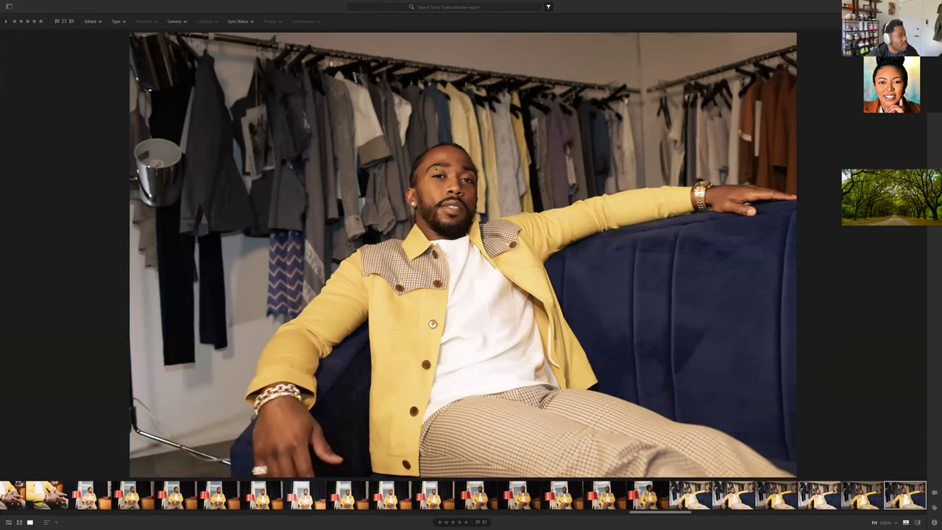
key("backslash")
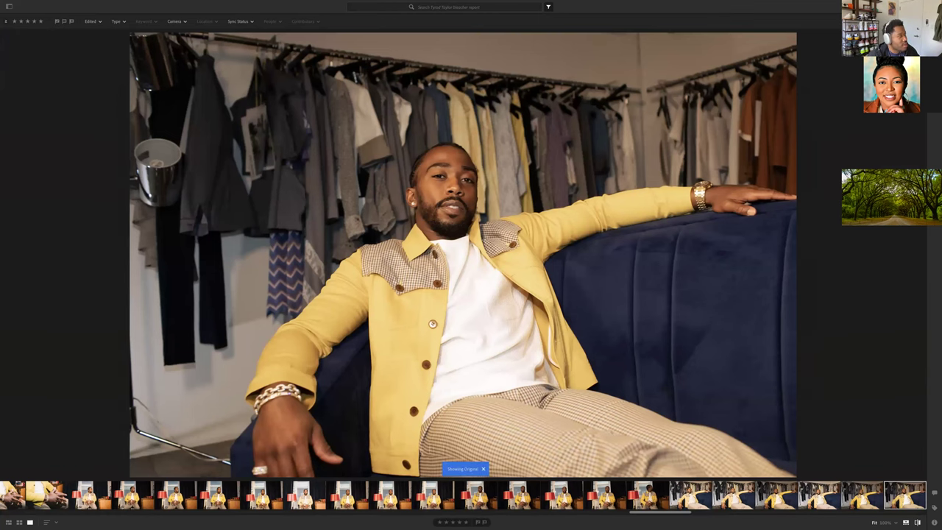
key("backslash")
key("backslash")
key("backslash")
key("backslash")
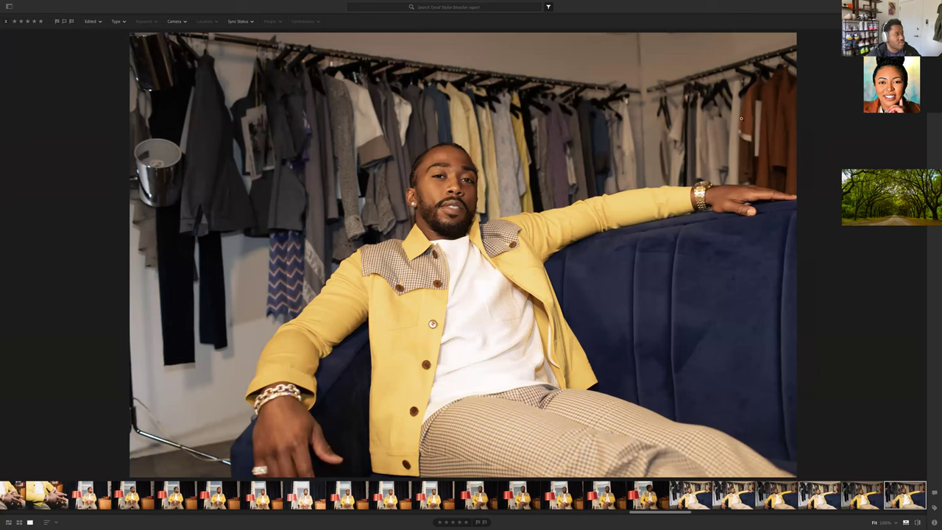
key("e")
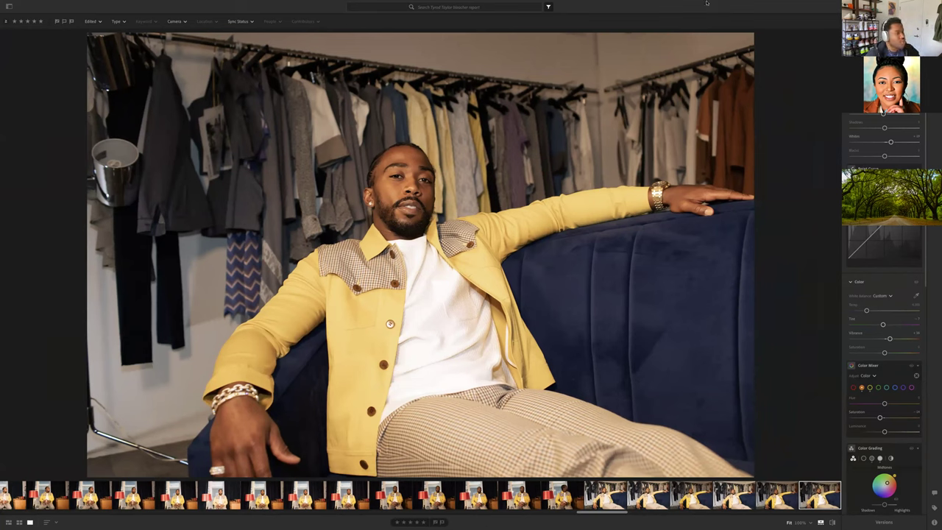
Shift the highlights hue from red to warm yellow, then toggle Color Grading off and on to compare
scroll(904, 397, "down", 5)
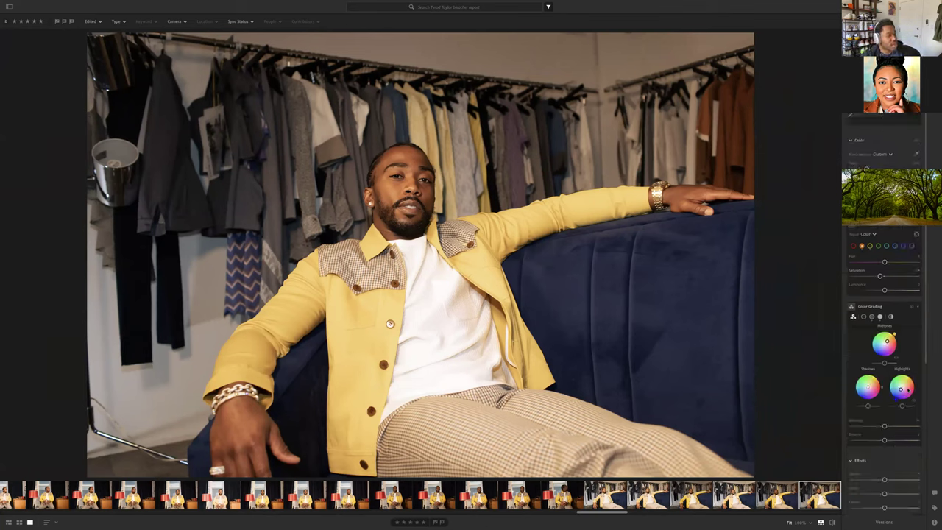
left_click_drag(908, 385, 915, 383)
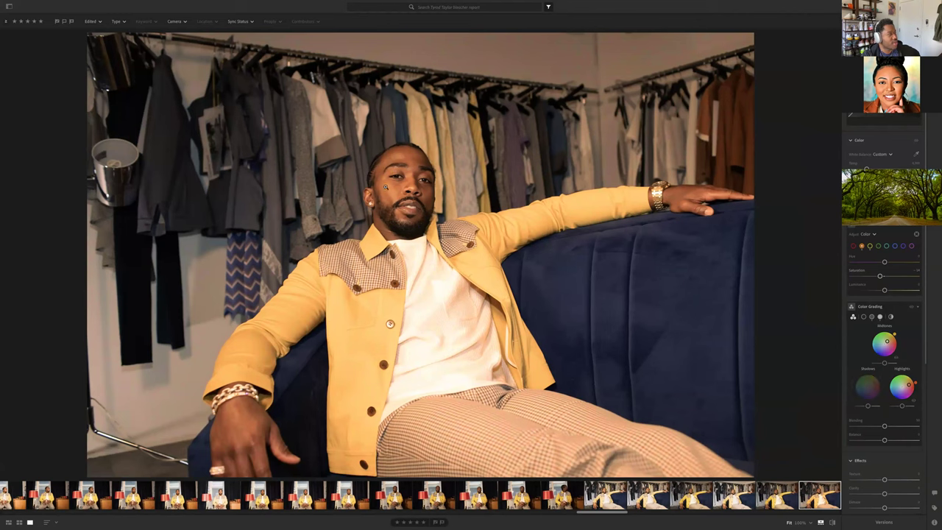
left_click(852, 306)
left_click(852, 307)
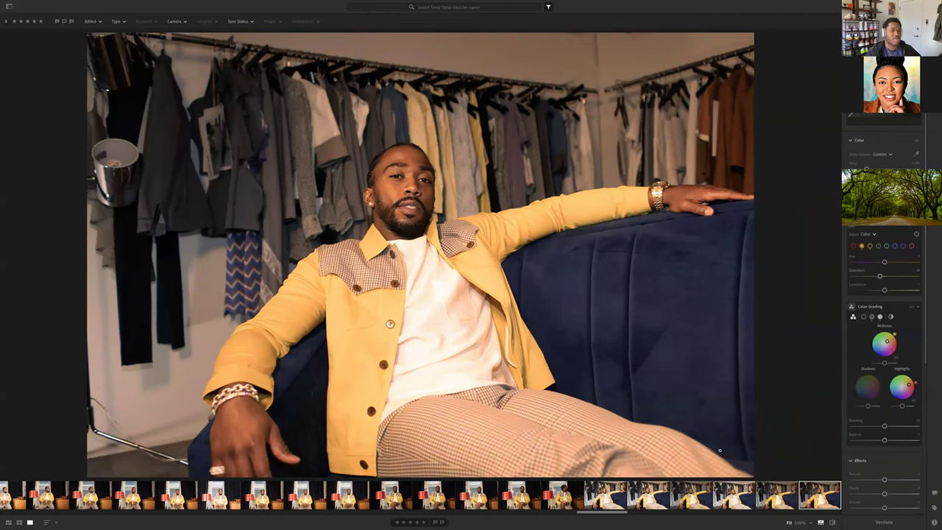
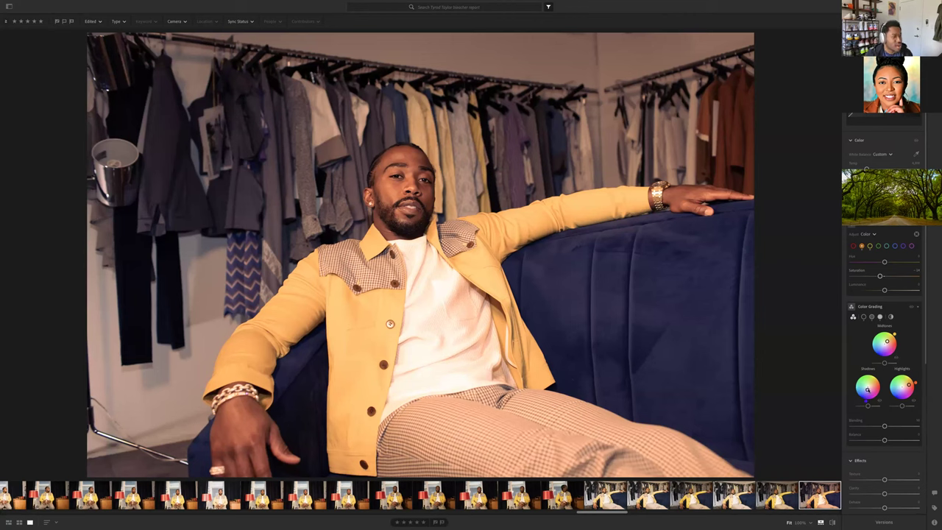
Nudge the Highlights tint slightly and pull the Midtones wheel toward warm red
left_click_drag(905, 383, 909, 385)
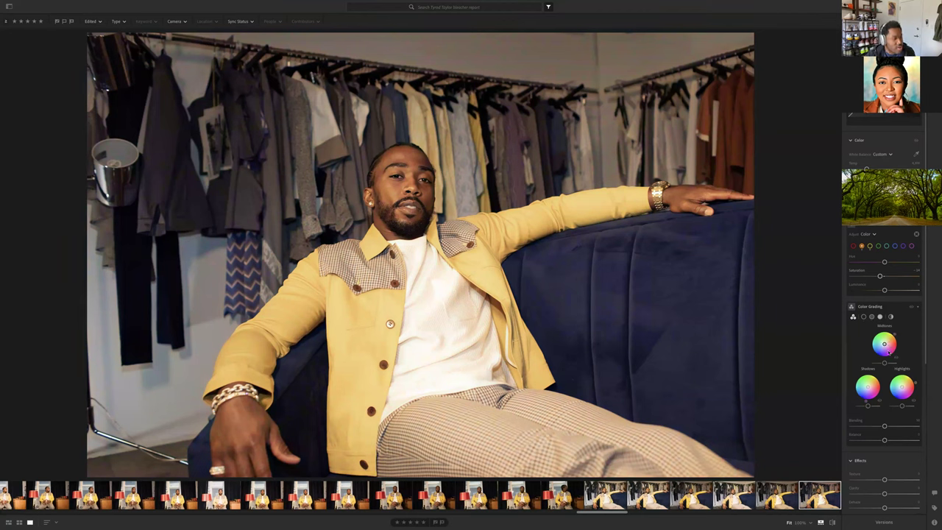
left_click_drag(885, 344, 889, 343)
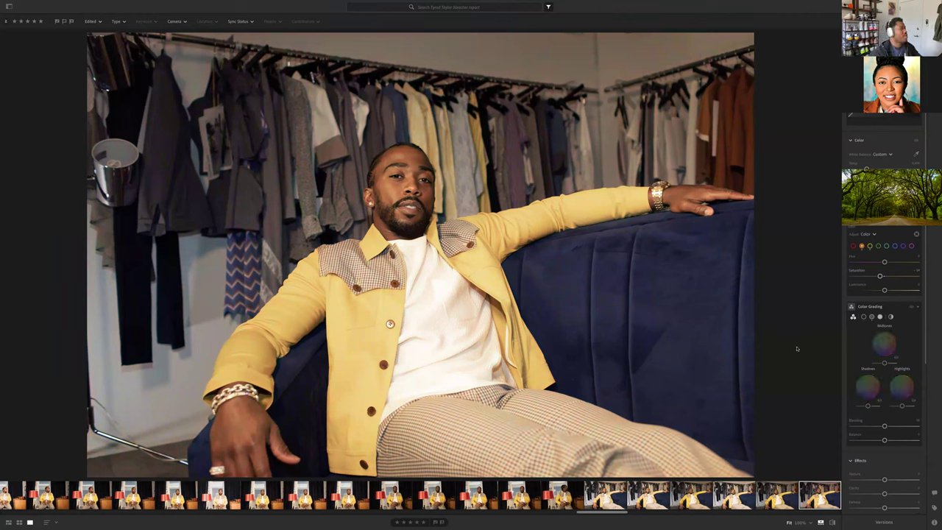
scroll(883, 309, "up", 3)
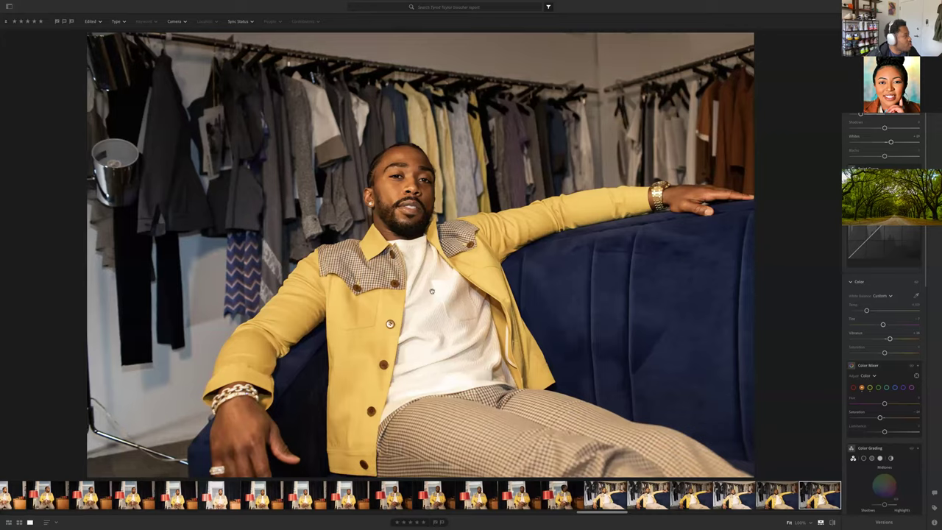
Inspect the shirt at 100%, then shift the Highlights tint from pink toward yellow
left_click(424, 295)
left_click_drag(424, 295, 346, 294)
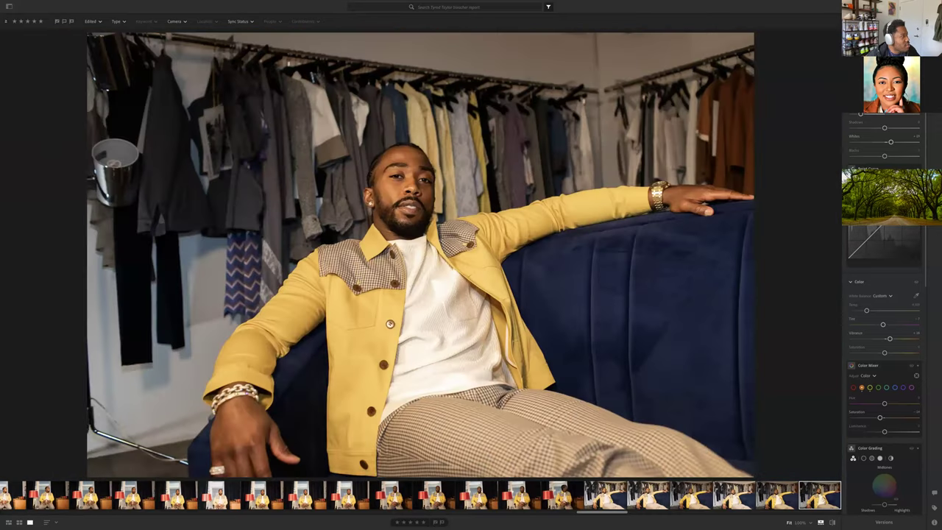
scroll(895, 281, "down", 8)
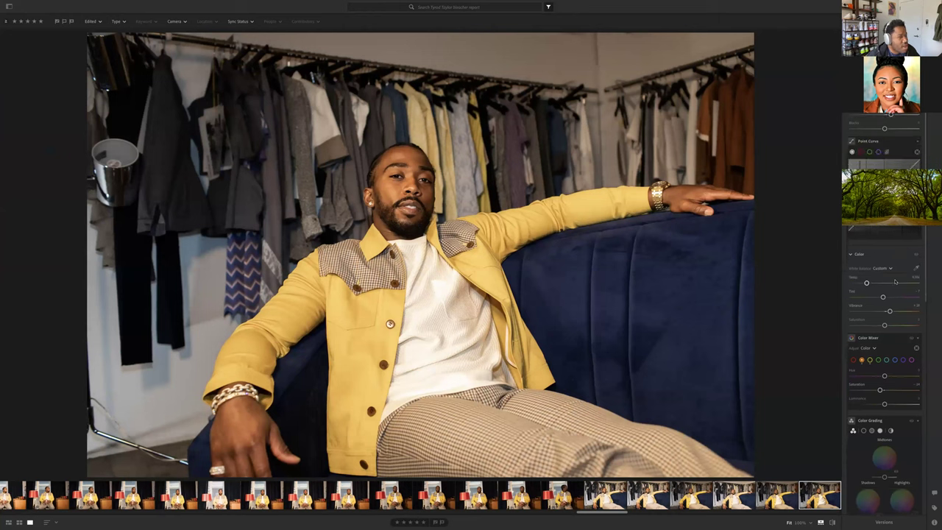
scroll(895, 281, "down", 3)
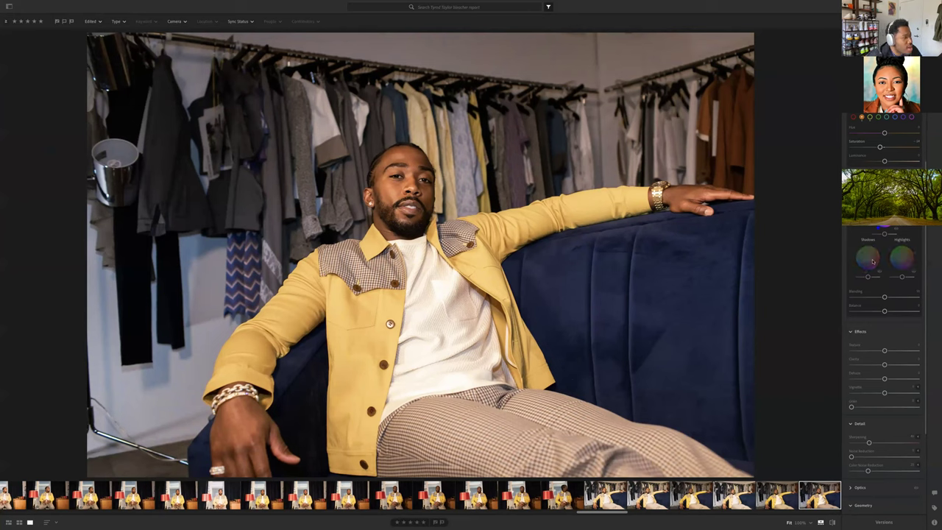
mouse_move(904, 260)
left_mouse_down()
mouse_move(918, 248)
mouse_move(905, 256)
left_mouse_up()
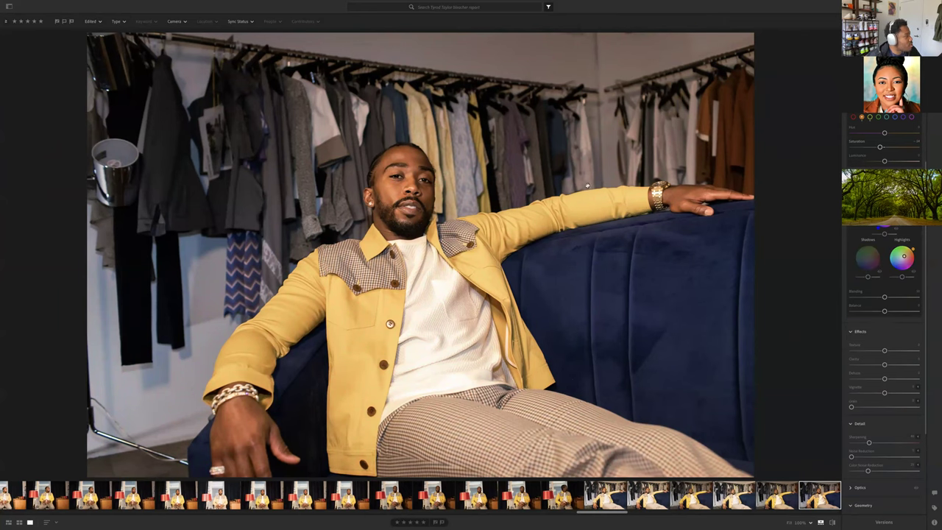
Zoom in on the man's face and compare the grade with the unedited photo
key("z")
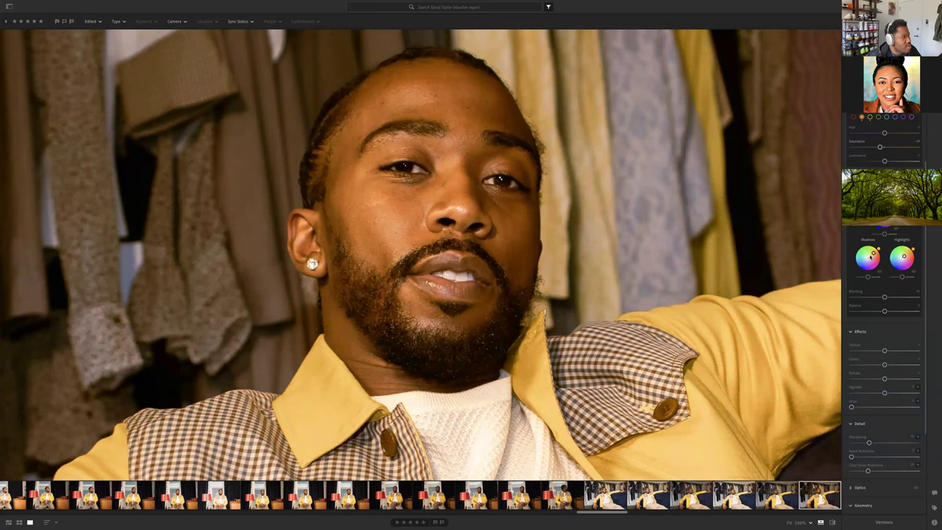
left_click(572, 252)
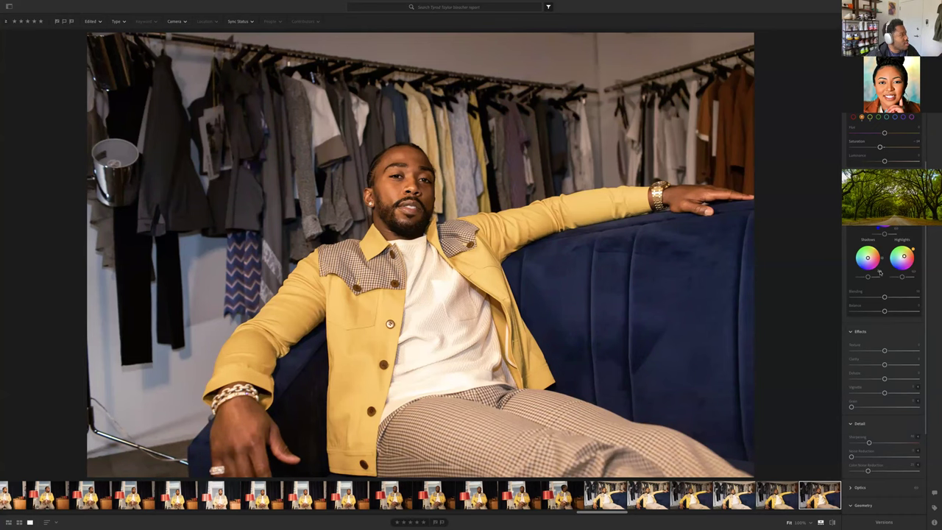
left_click(359, 160)
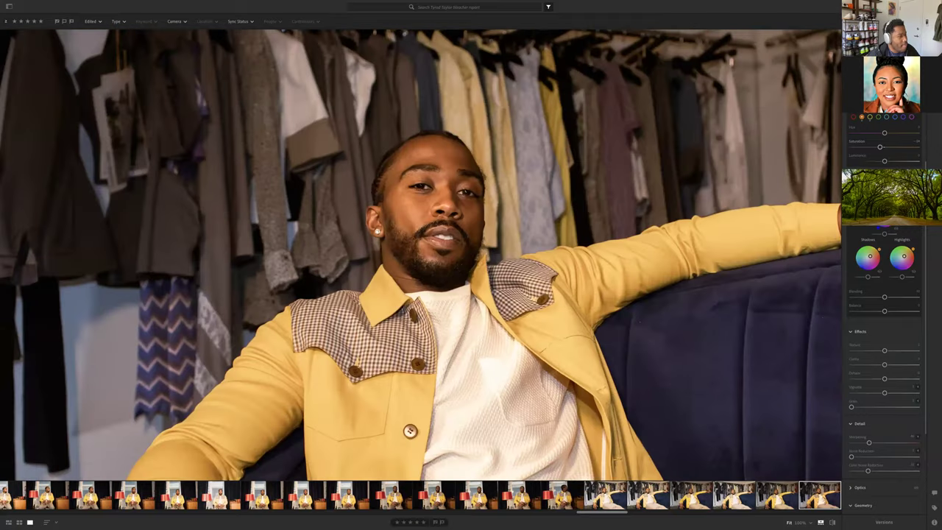
left_click(410, 431)
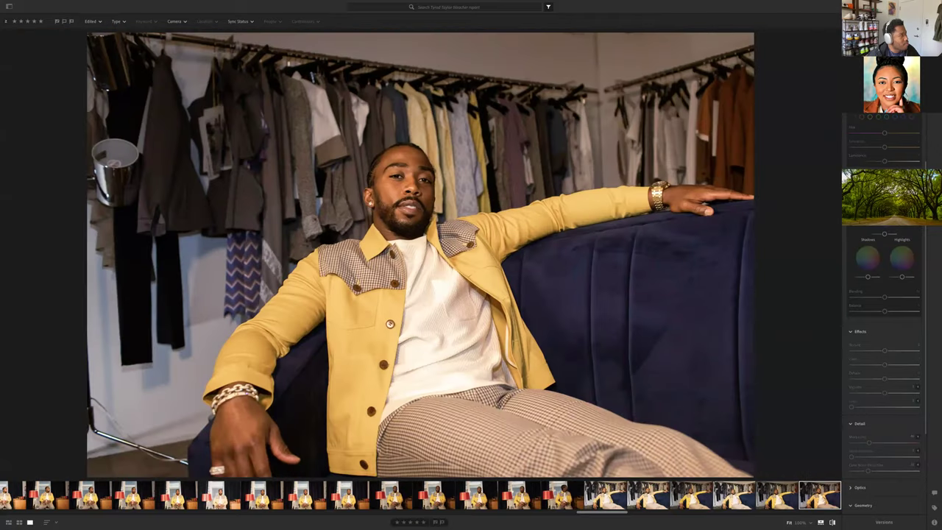
key("ctrl+z")
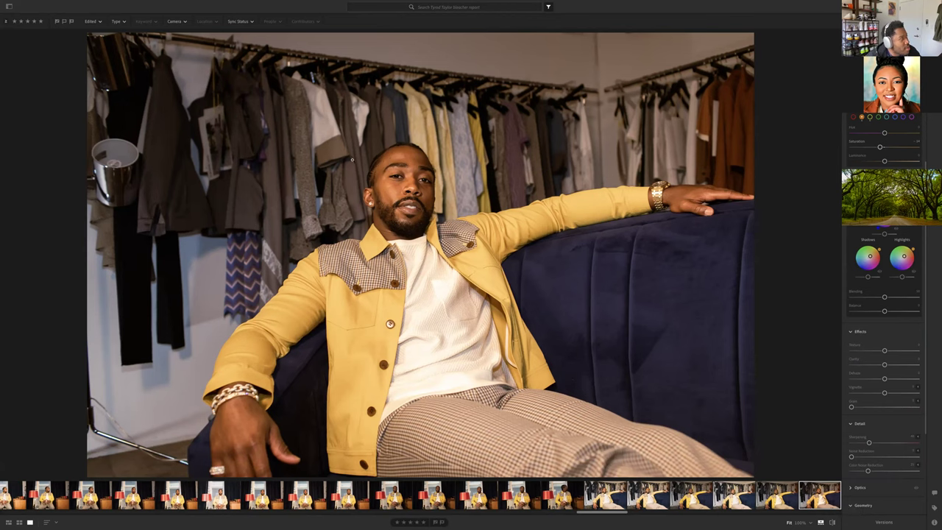
Bring up the masking options for the portrait
scroll(384, 165, "up", 5)
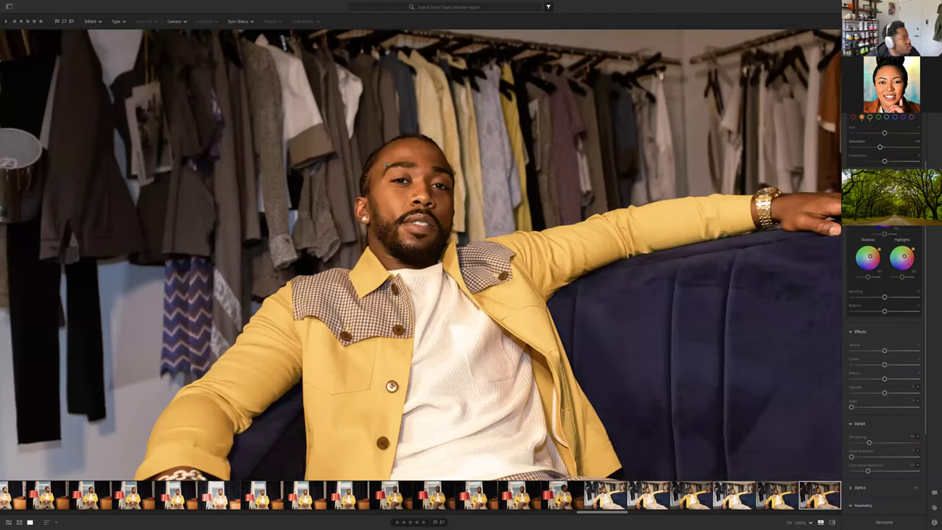
scroll(421, 255, "down", 5)
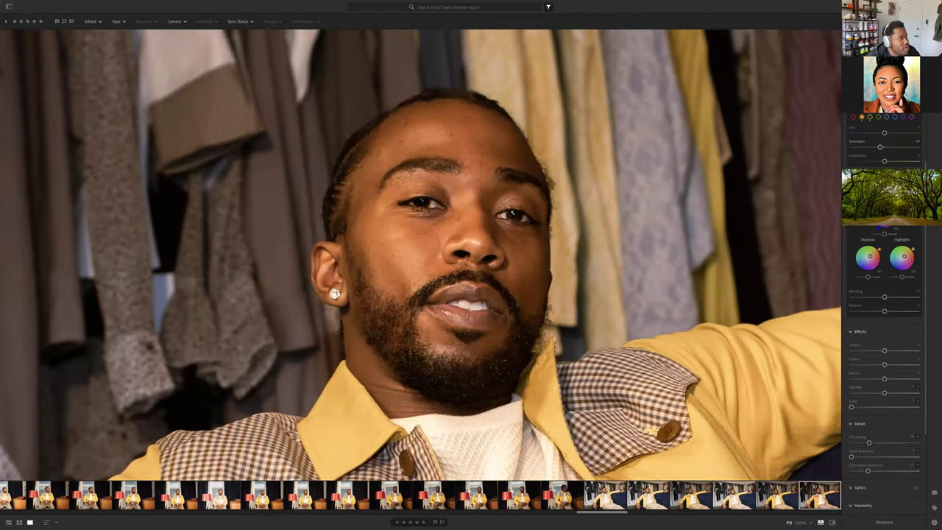
key("shift+w")
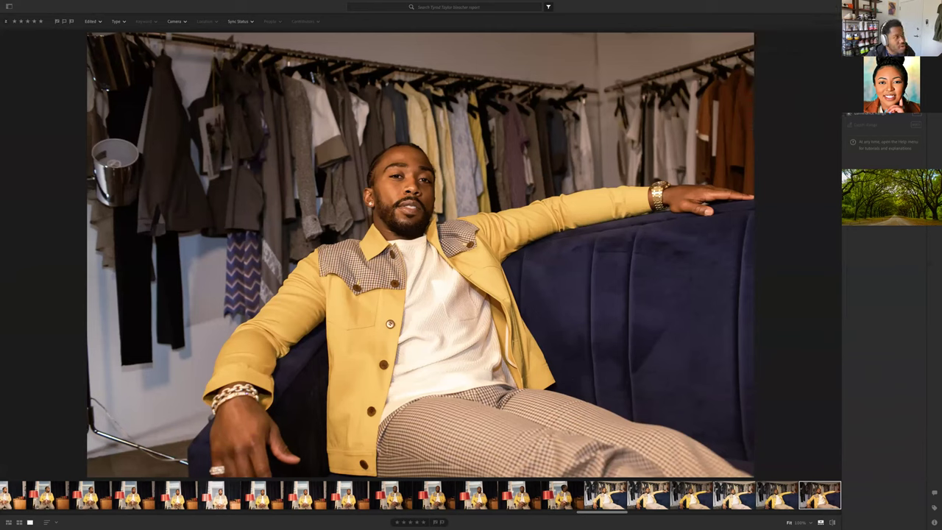
Try Select Subject on the man, then exit masking back to the edit adjustments
left_click(730, 62)
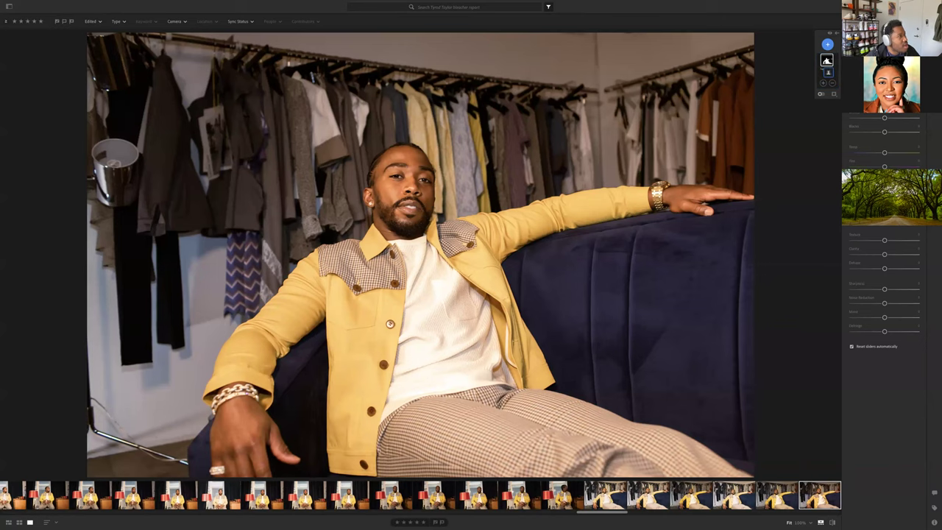
key("e")
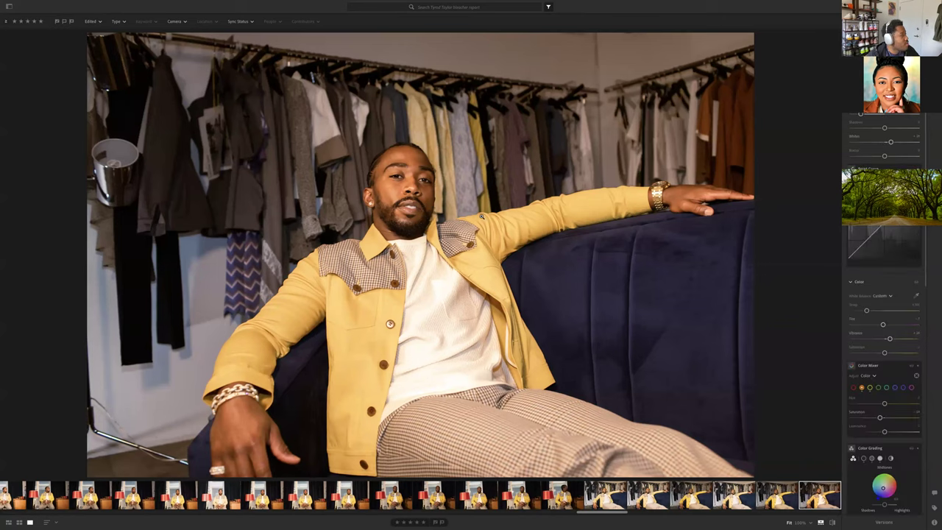
left_click(481, 217)
left_click(481, 216)
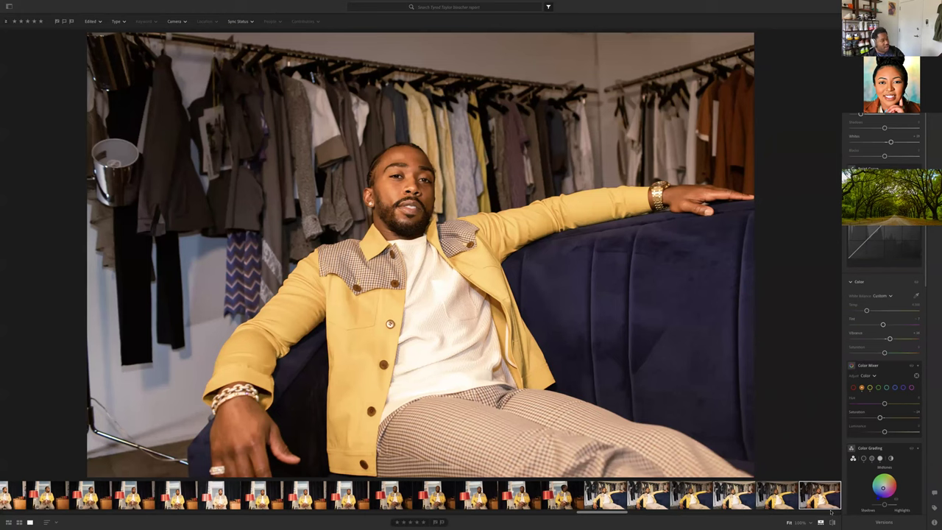
key("backslash")
key("backslash")
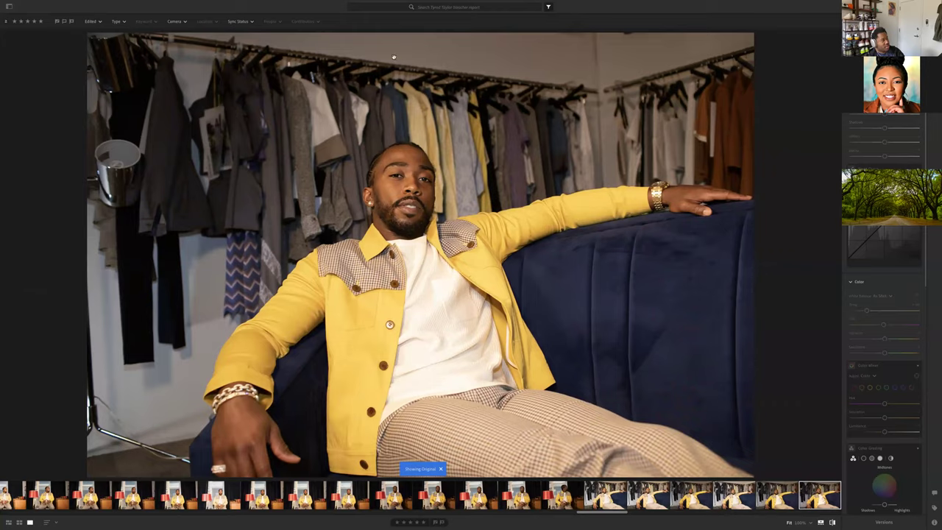
left_click(393, 57)
key("backslash")
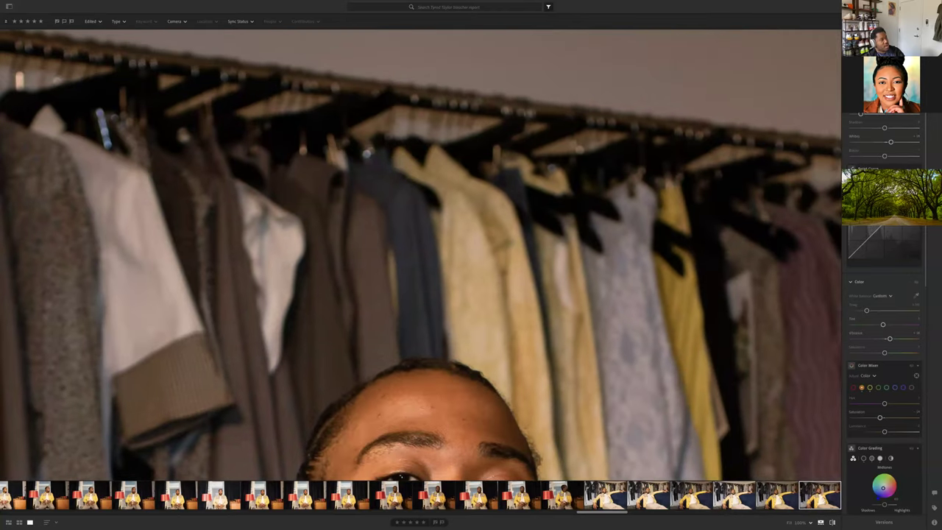
key("backslash")
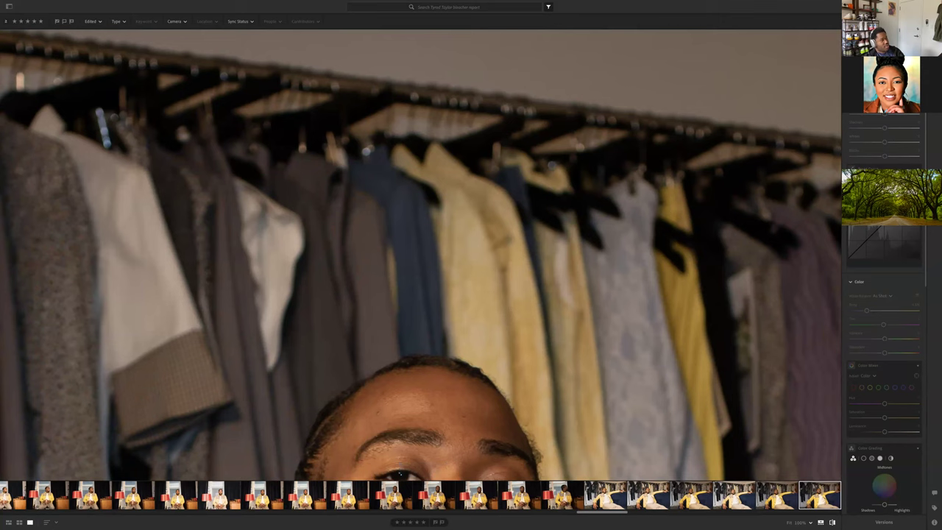
left_click(580, 345)
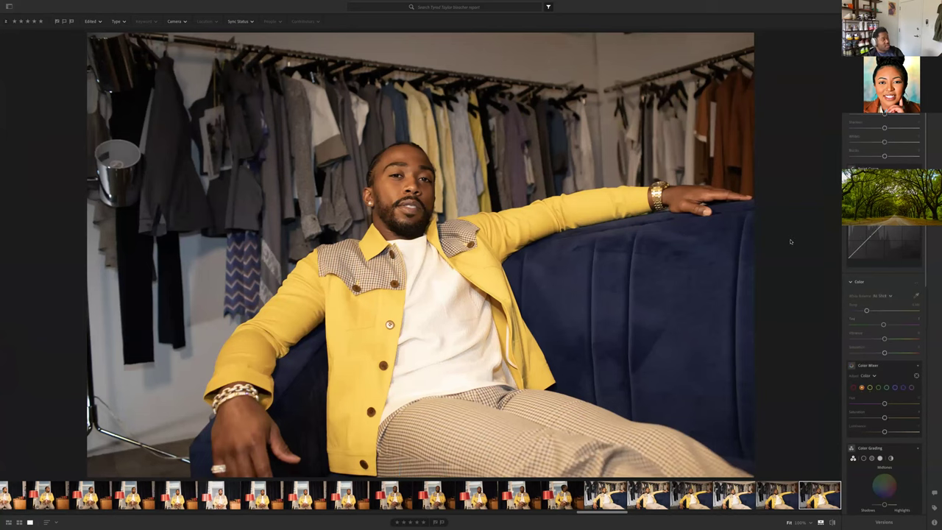
key("backslash")
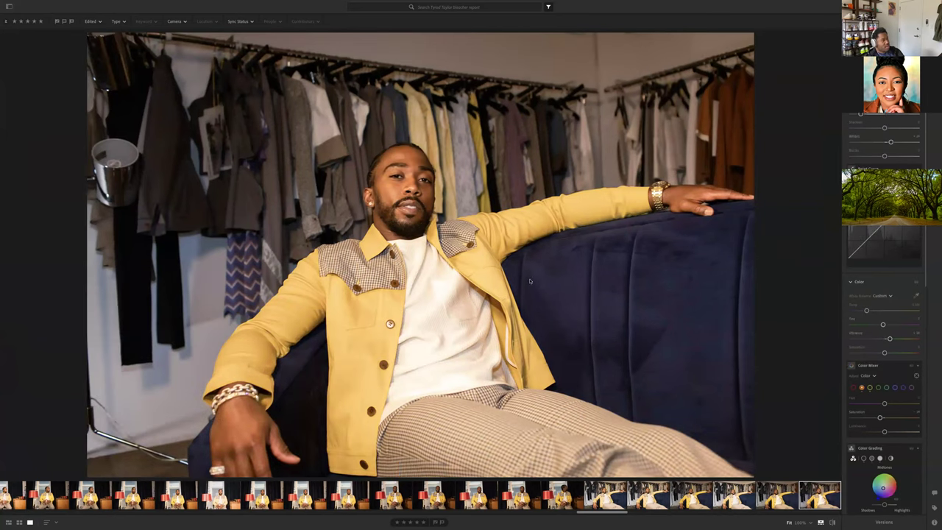
key("g")
Open the green quilted jacket photo, check the collar up close, and return to the grid
scroll(421, 320, "down", 5)
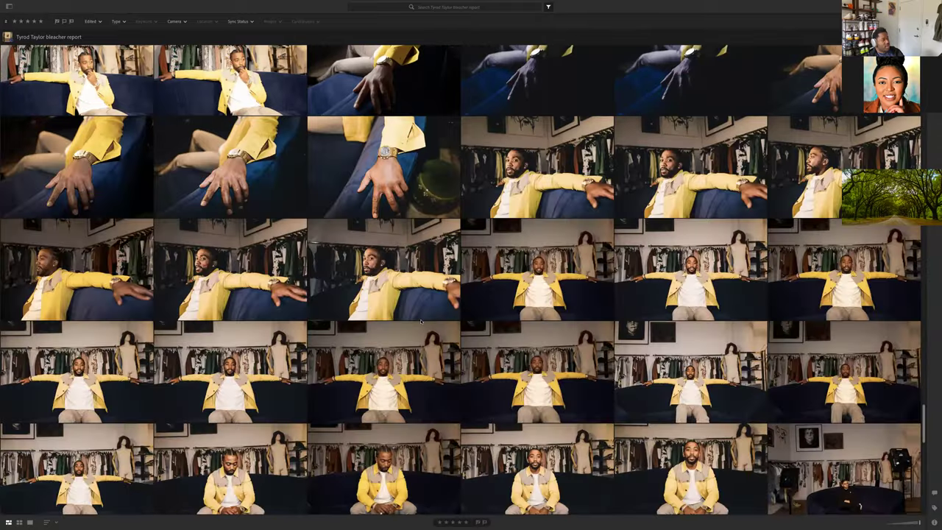
scroll(421, 321, "down", 5)
scroll(421, 320, "up", 10)
scroll(421, 321, "up", 6)
scroll(421, 322, "down", 4)
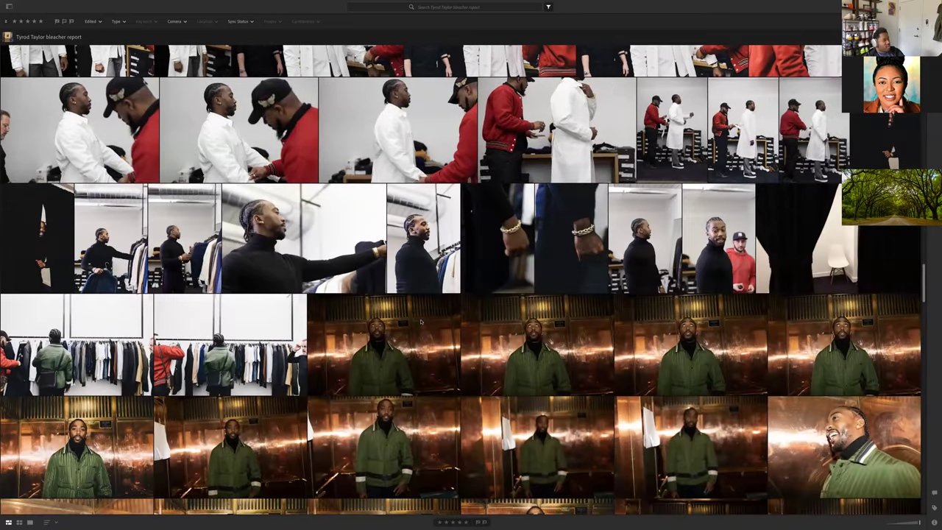
scroll(421, 321, "down", 3)
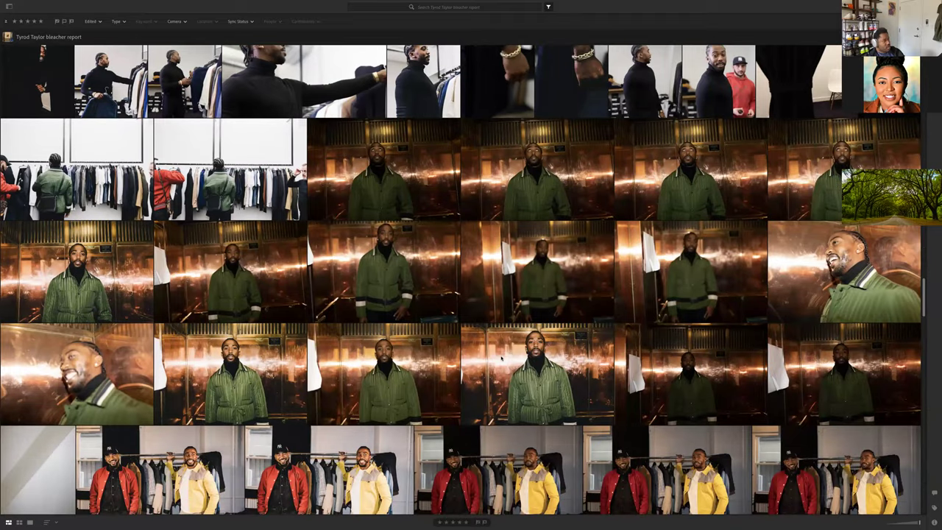
double_click(501, 357)
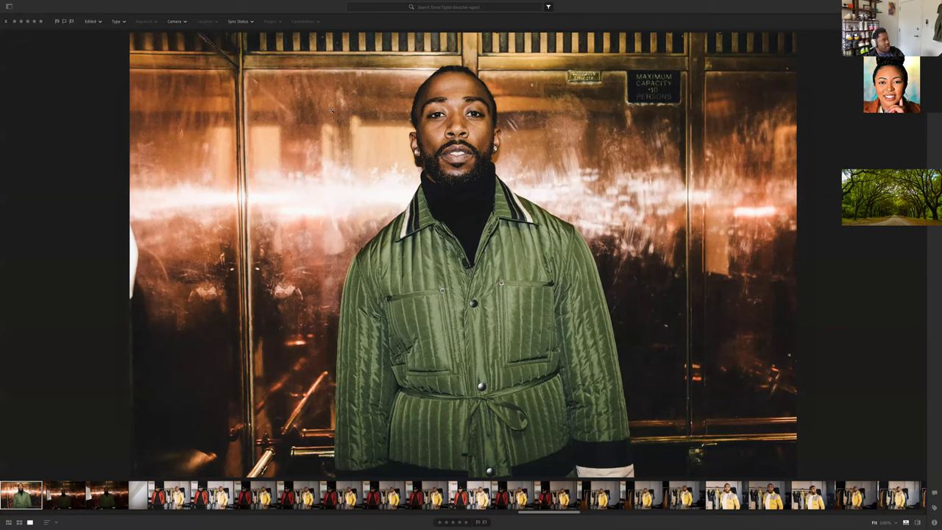
left_click(364, 188)
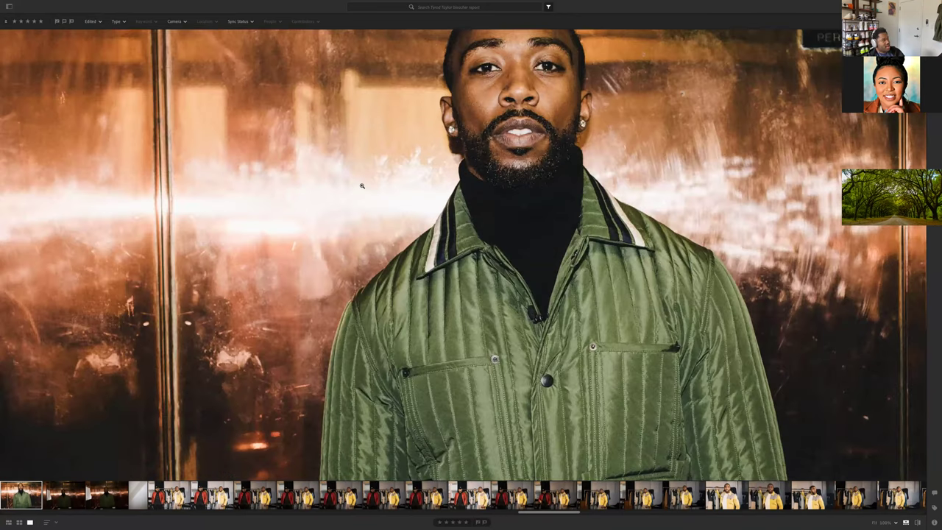
left_click(455, 198)
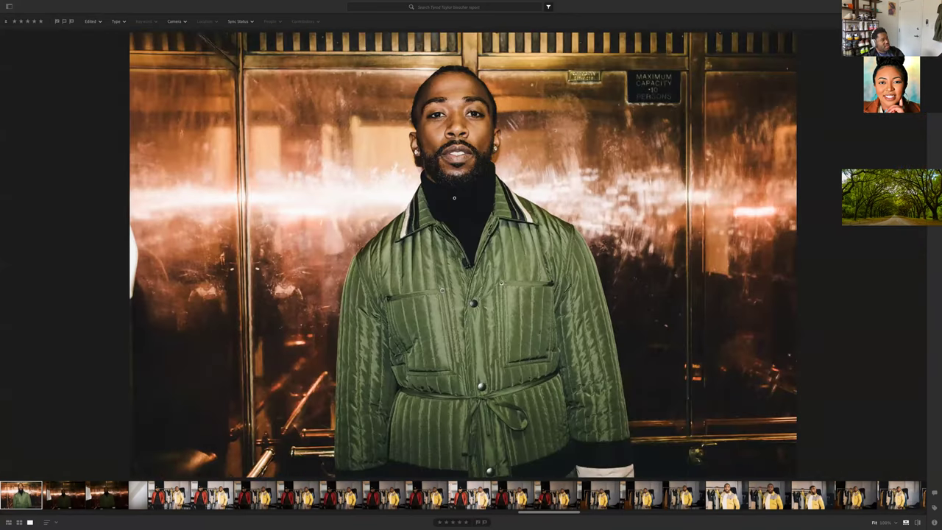
key("g")
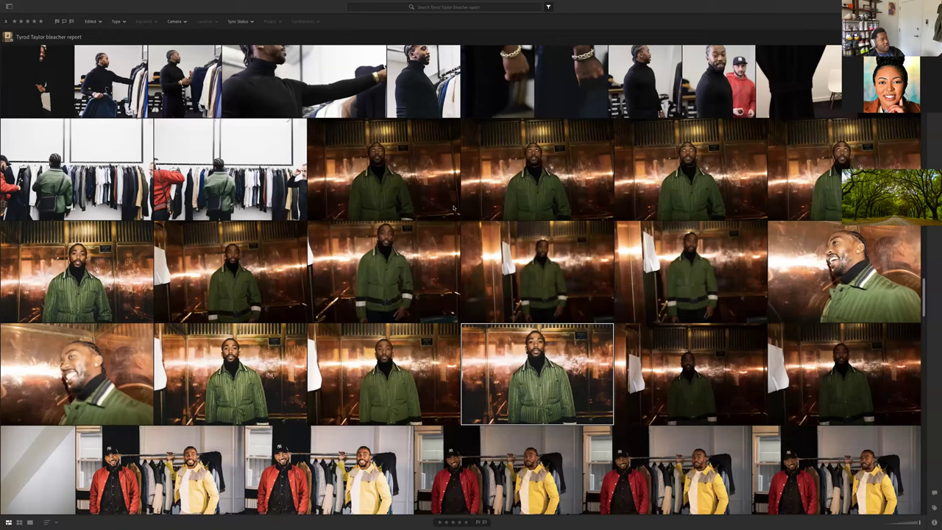
View the turtleneck photo on its own, then go back to the thumbnail grid
scroll(453, 207, "up", 5)
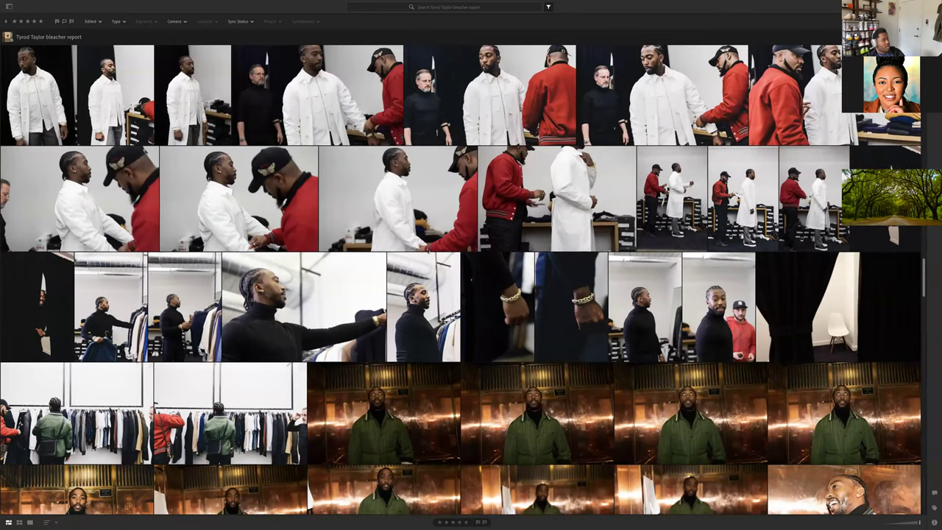
key("d")
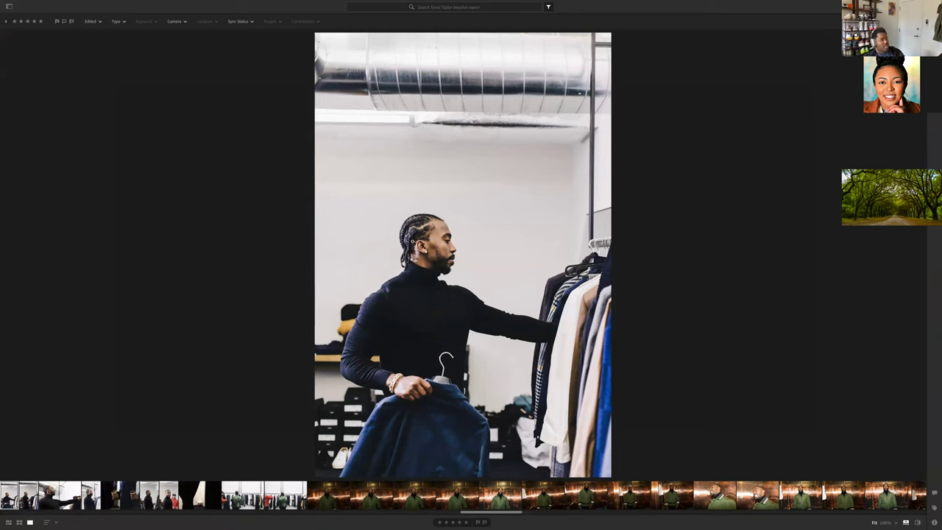
key("g")
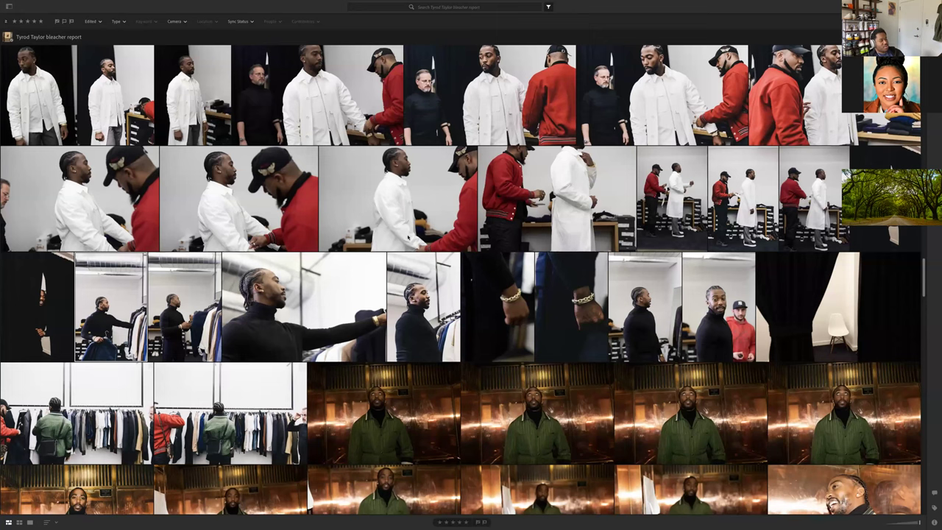
scroll(409, 238, "down", 1)
scroll(412, 240, "down", 5)
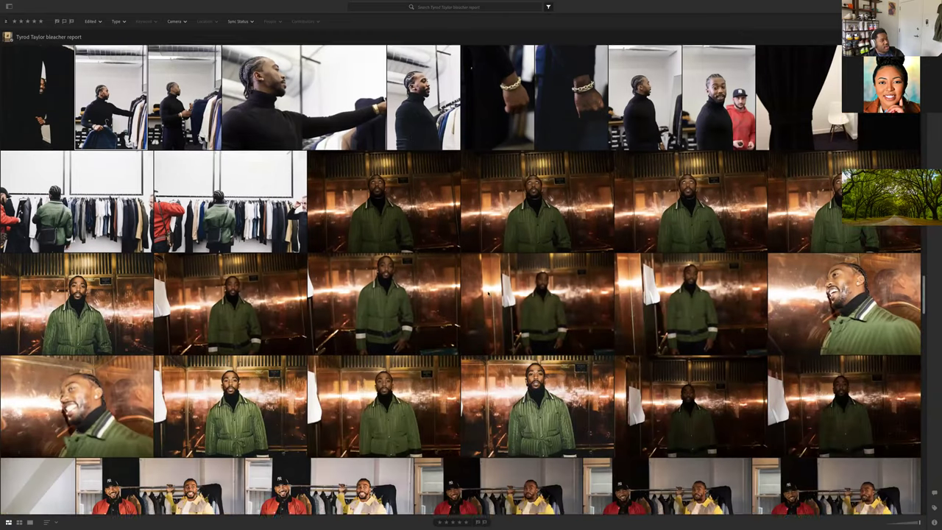
scroll(463, 280, "down", 9)
scroll(463, 279, "up", 9)
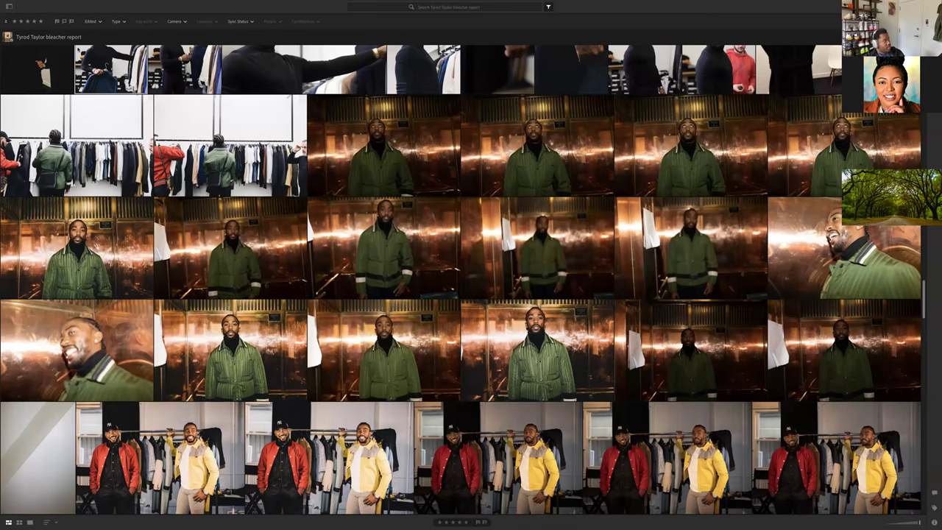
In the My Photos album list, collapse the 2019 and 2017 folders and expand Streaming
left_click(31, 13)
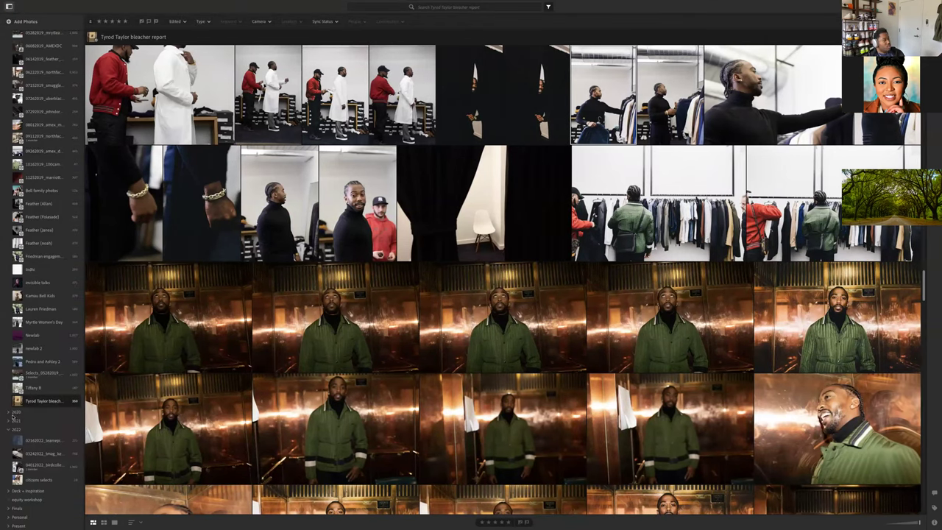
scroll(34, 251, "up", 8)
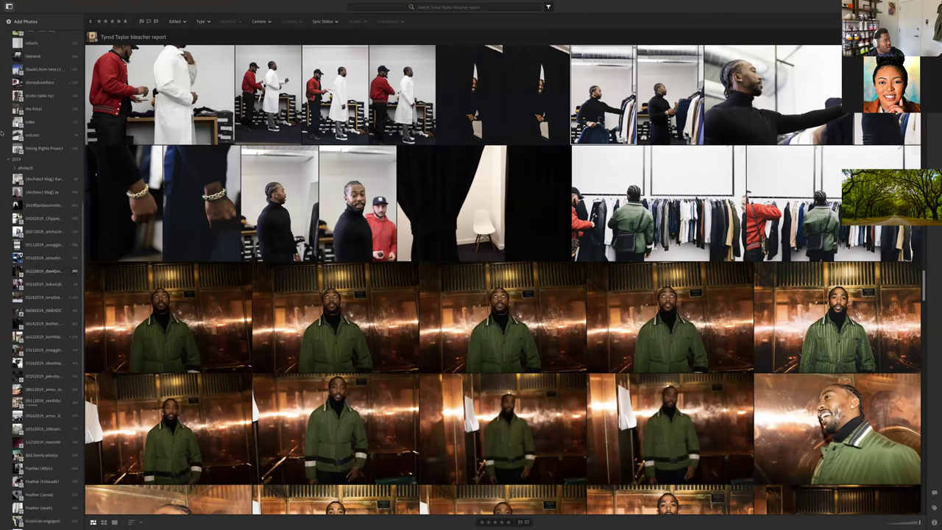
left_click(9, 159)
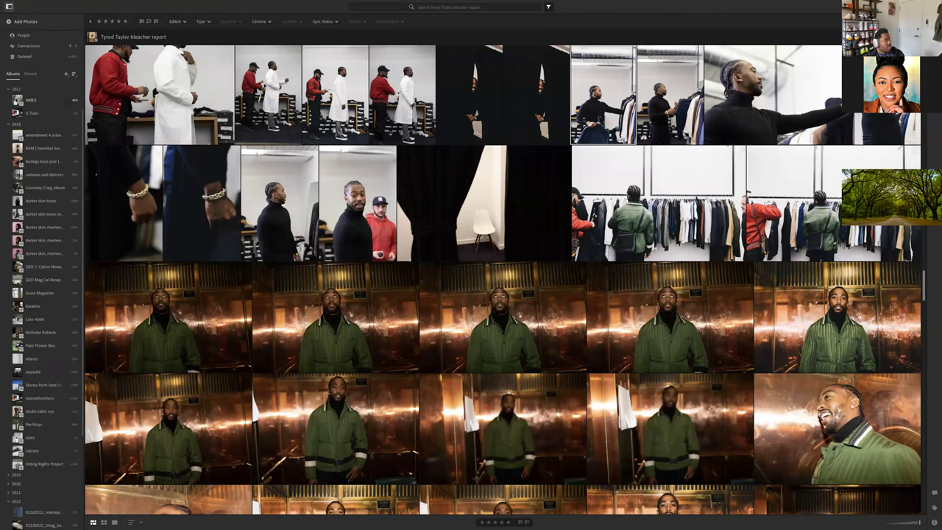
scroll(9, 97, "up", 5)
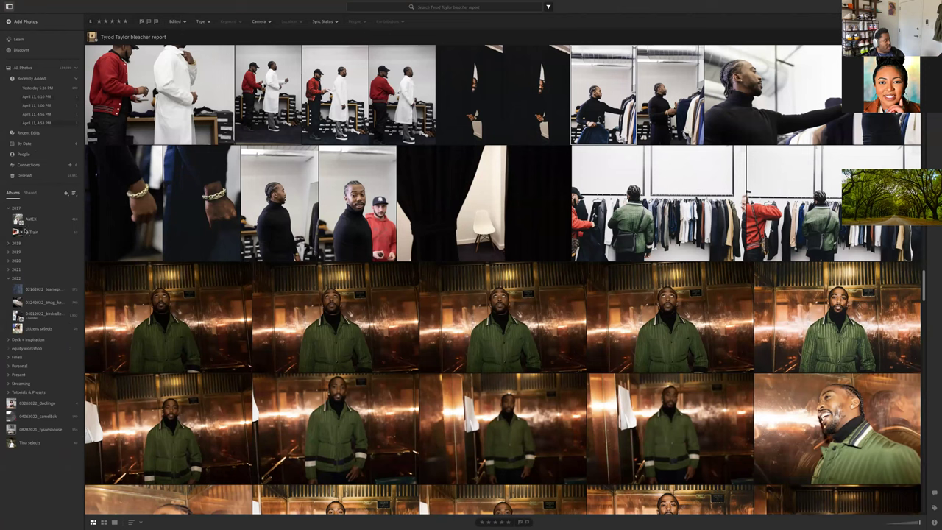
left_click(9, 208)
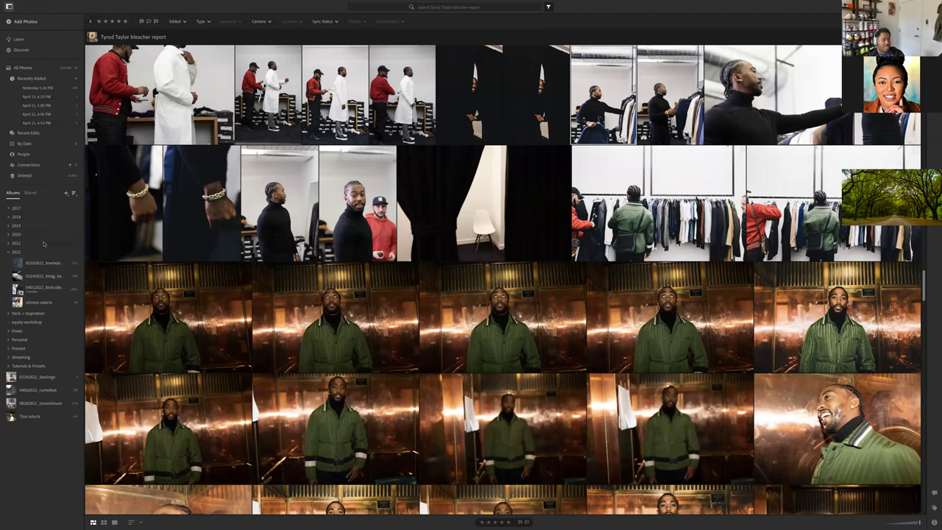
left_click(8, 357)
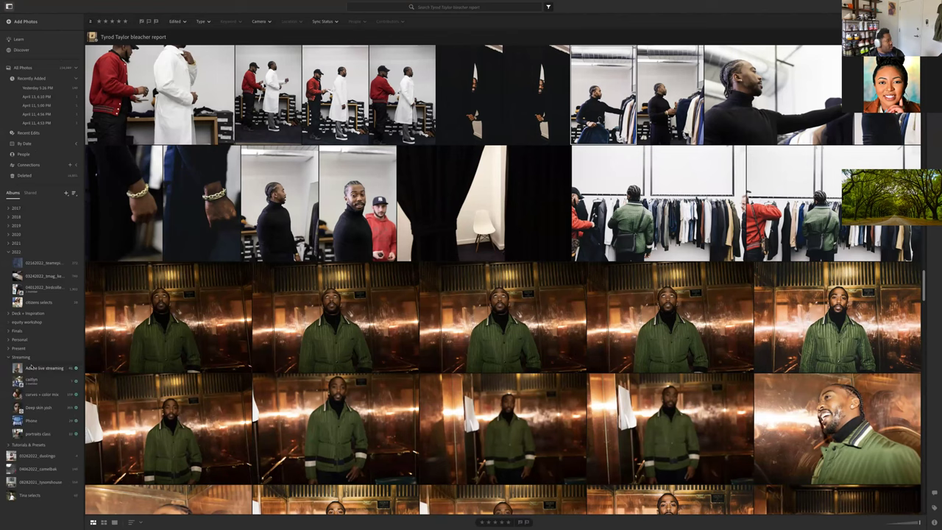
Select the 'curves + color mix' album under Streaming
left_click(47, 398)
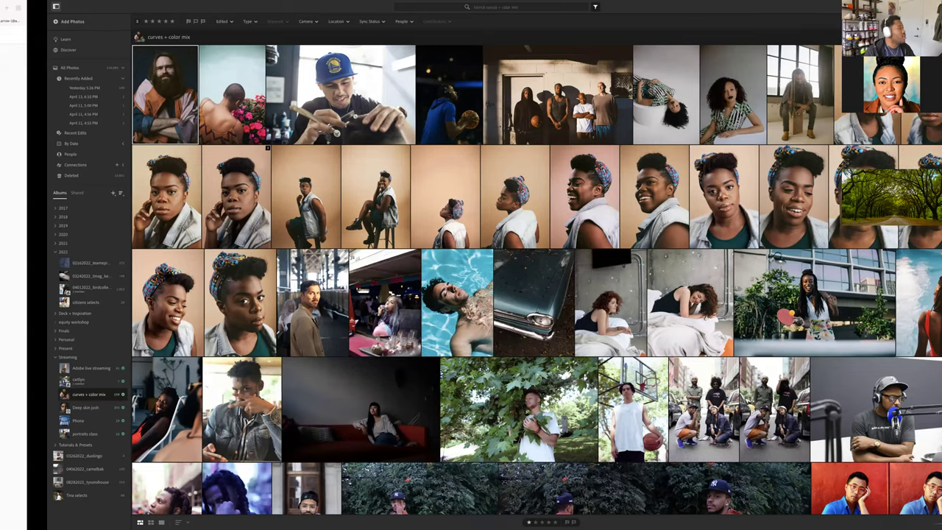
Switch to the profile's Saved tab and enter the All Posts collection
scroll(718, 135, "up", 3)
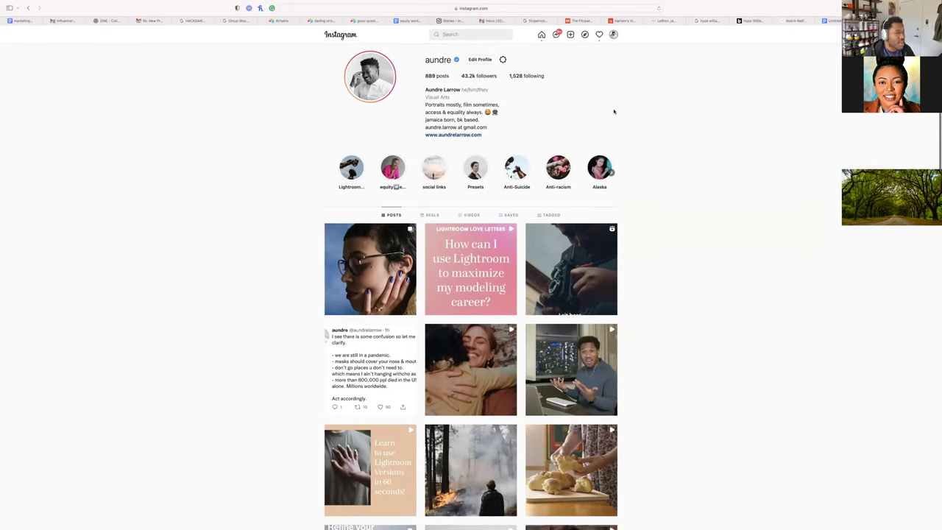
left_click(506, 215)
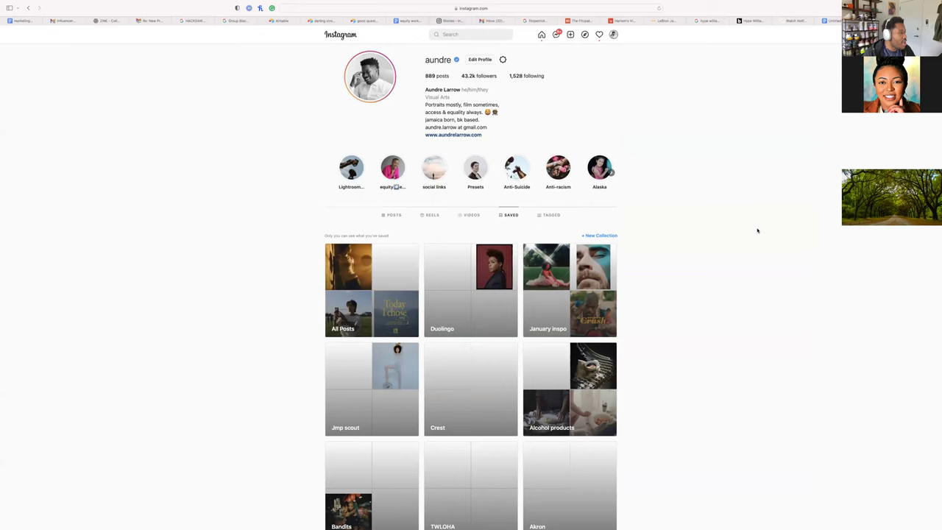
scroll(757, 230, "down", 1)
left_click(389, 221)
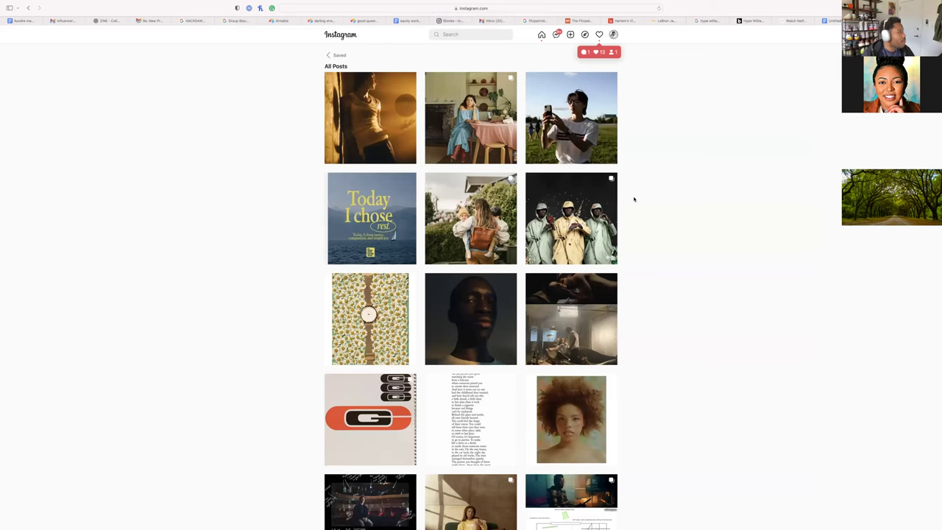
left_click(382, 150)
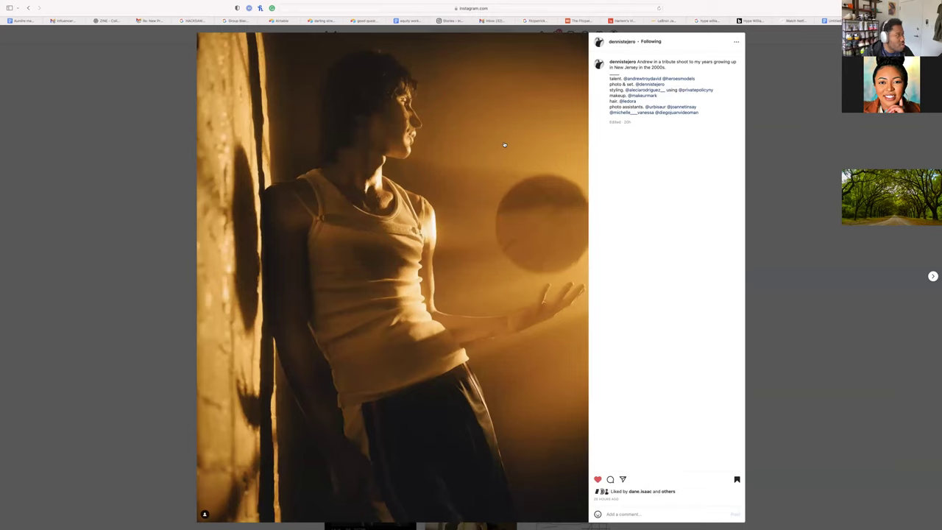
left_click(800, 234)
scroll(800, 234, "down", 4)
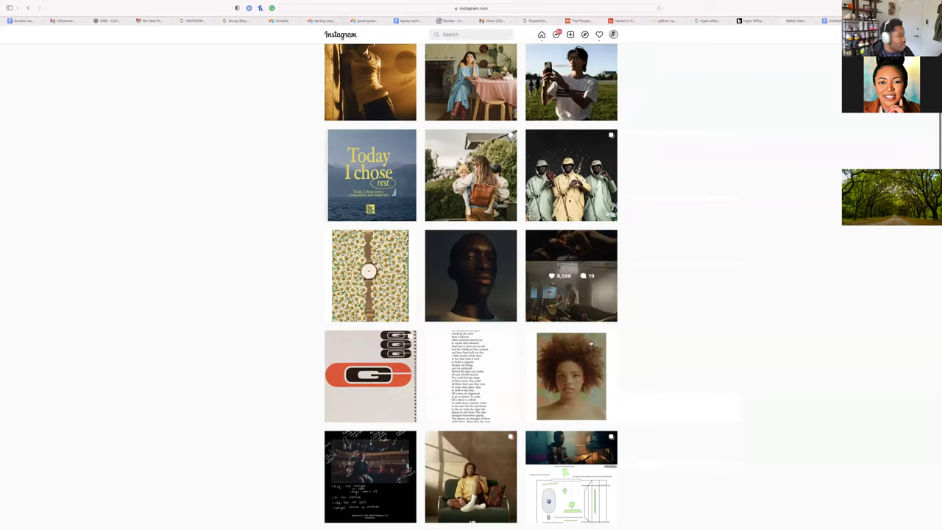
left_click(469, 331)
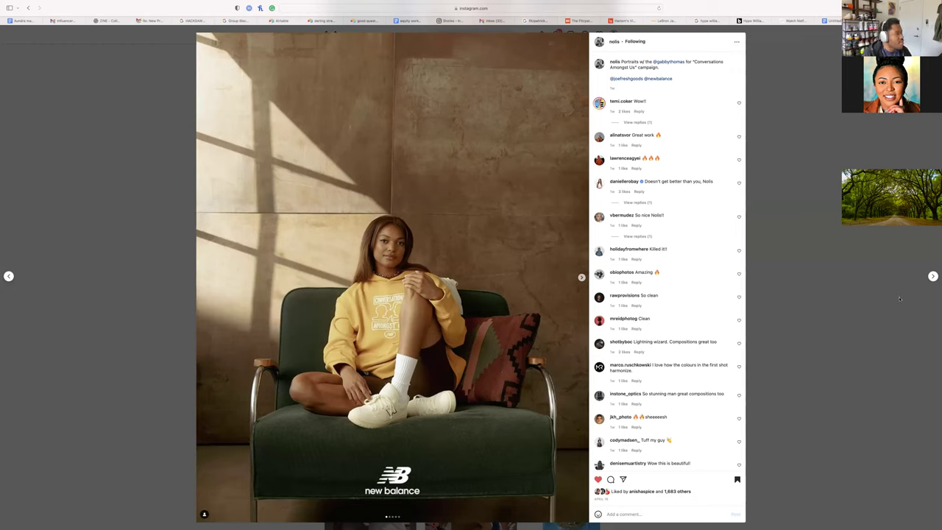
left_click(799, 154)
scroll(799, 155, "down", 5)
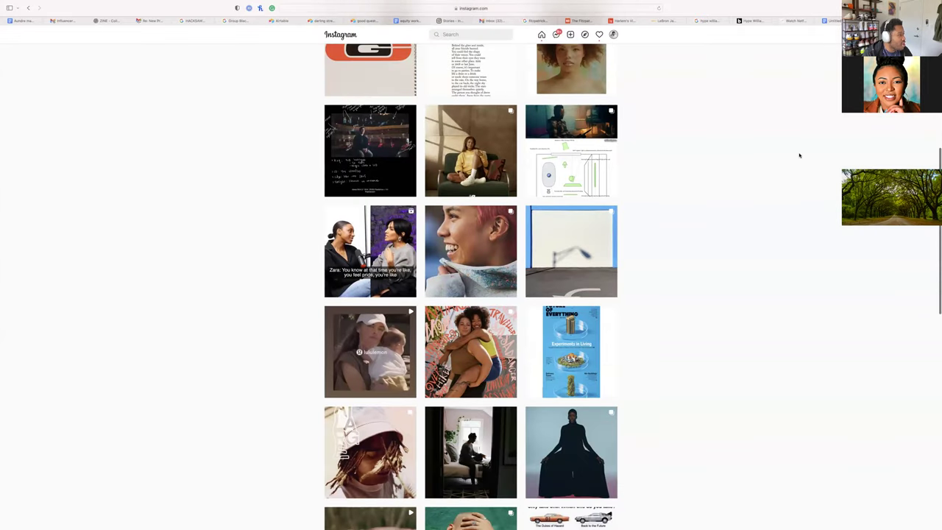
scroll(799, 155, "down", 5)
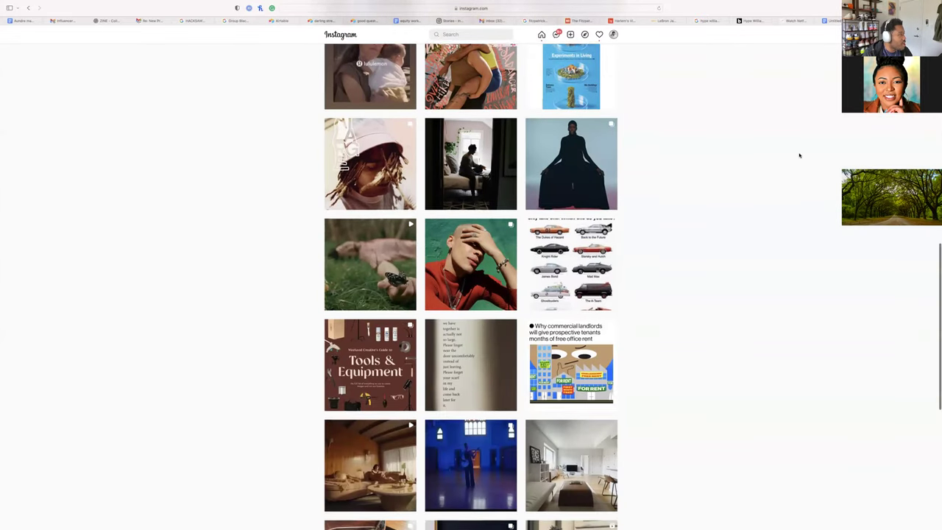
left_click(458, 148)
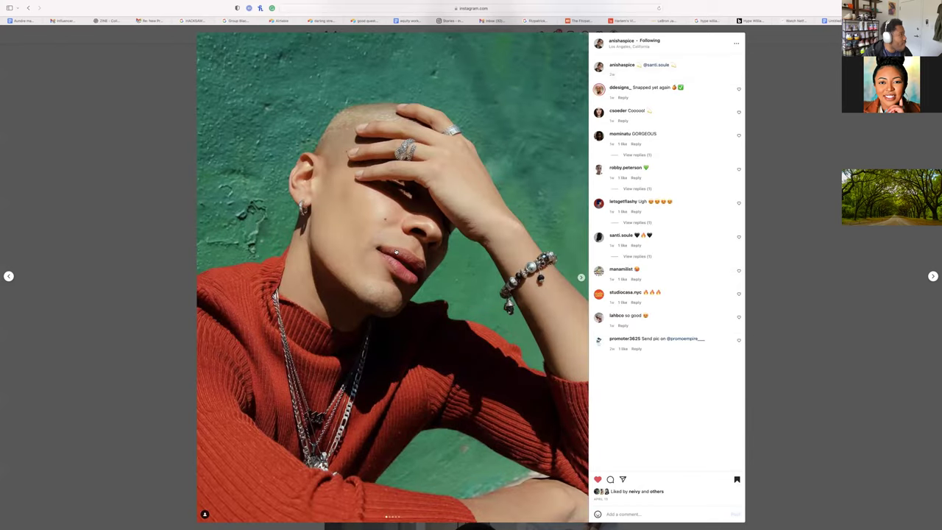
left_click(896, 238)
scroll(644, 410, "down", 5)
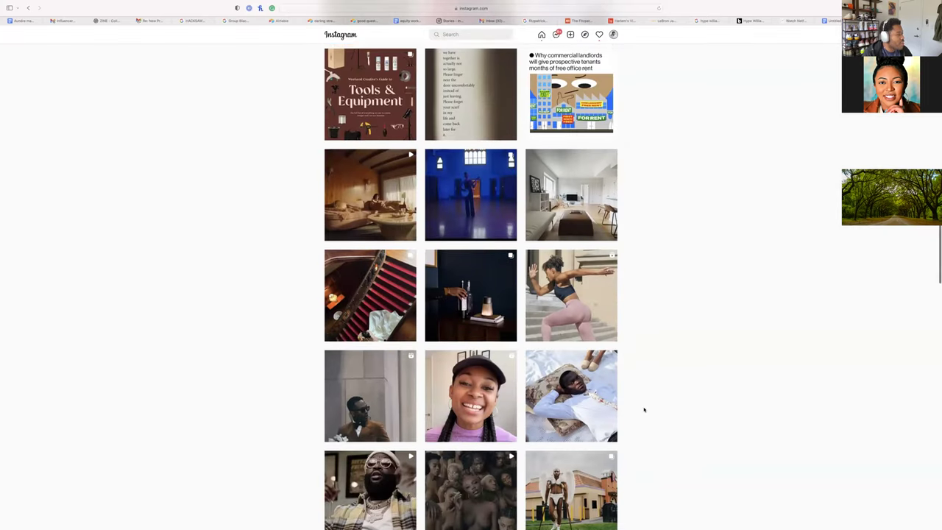
scroll(644, 410, "down", 3)
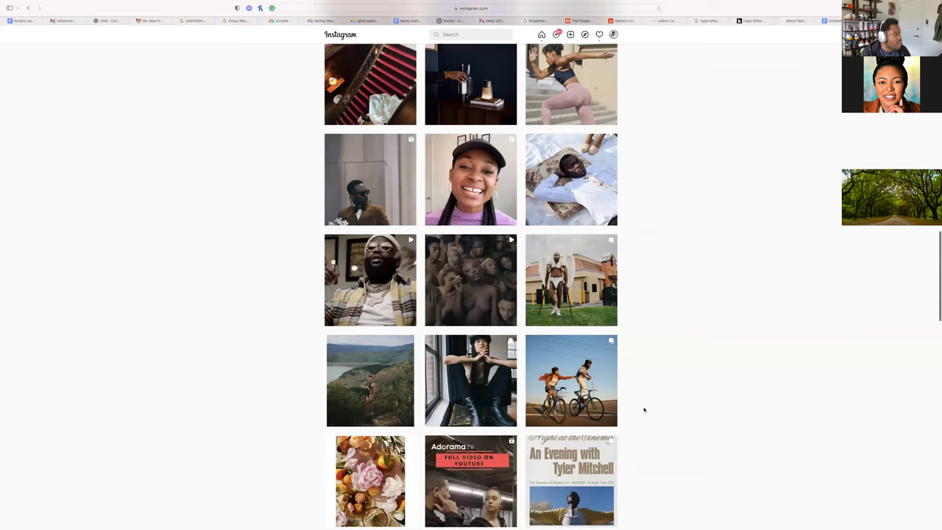
scroll(644, 409, "up", 5)
scroll(644, 410, "down", 4)
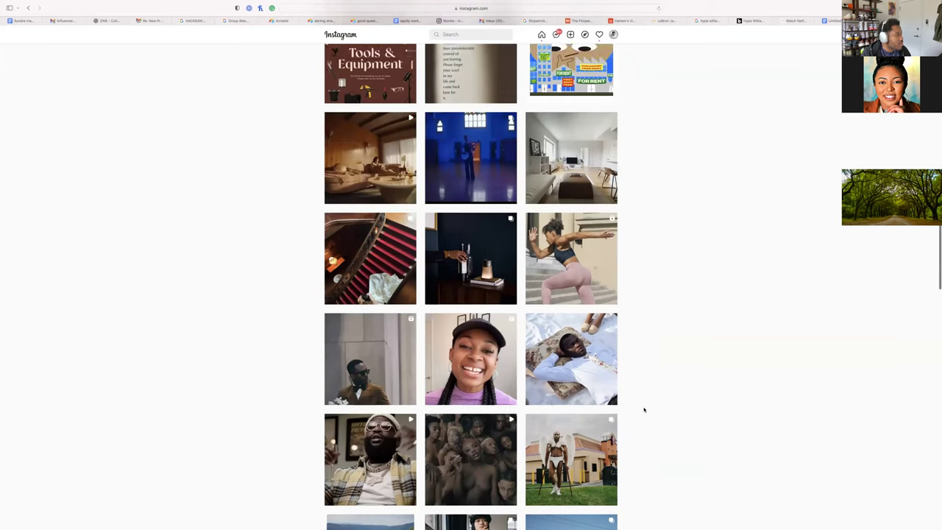
left_click(586, 263)
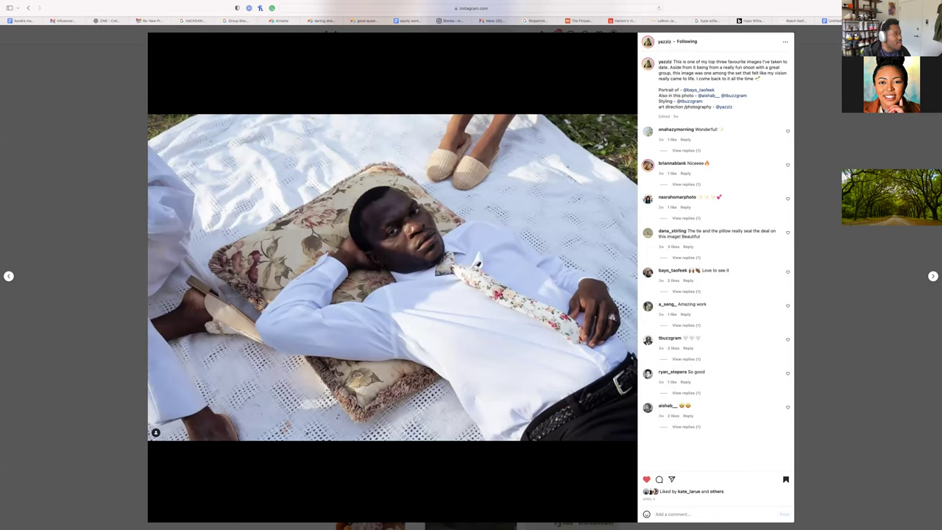
left_click(867, 311)
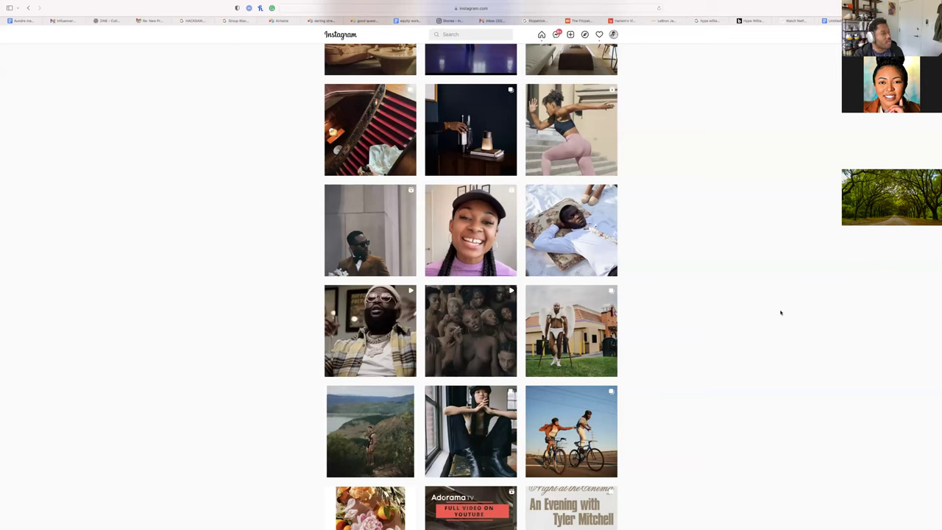
scroll(781, 313, "down", 2)
View the cycling post and the pianist post, liking a comment on the pianist post
left_click(605, 334)
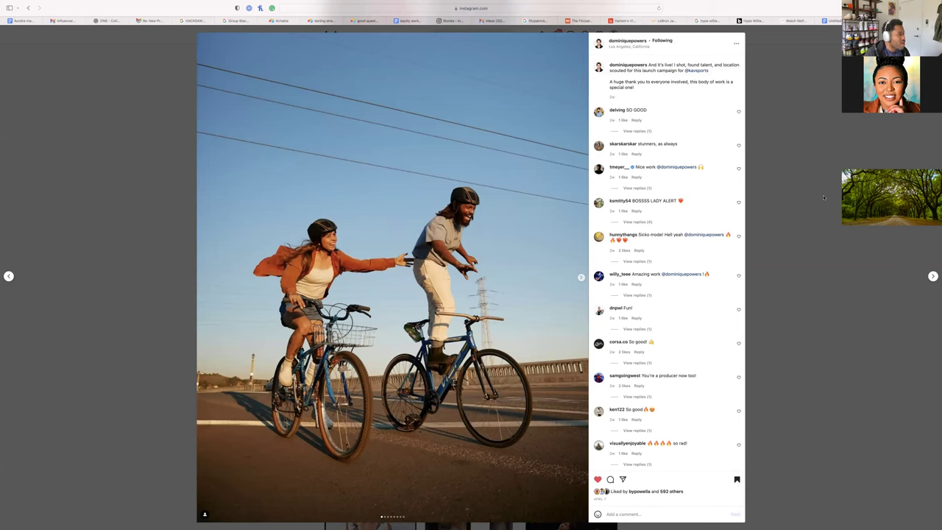
key("Escape")
scroll(624, 332, "down", 5)
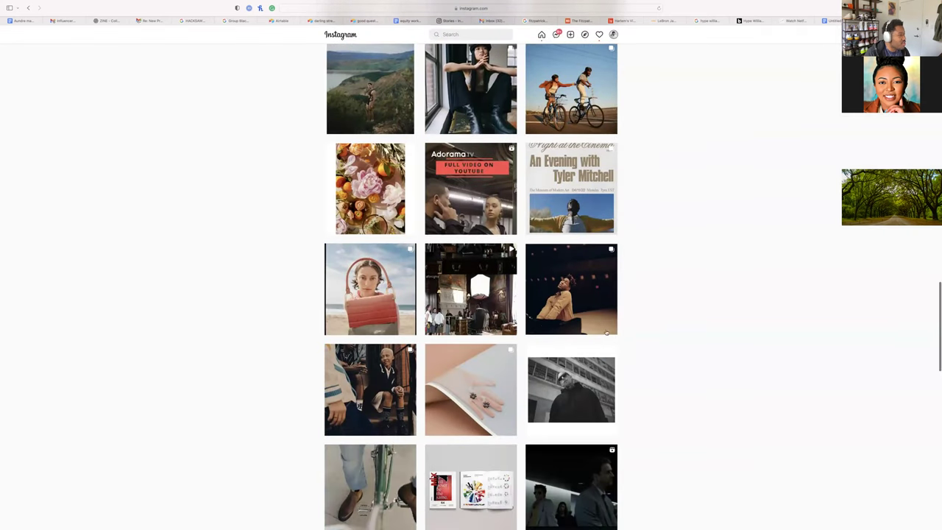
left_click(546, 315)
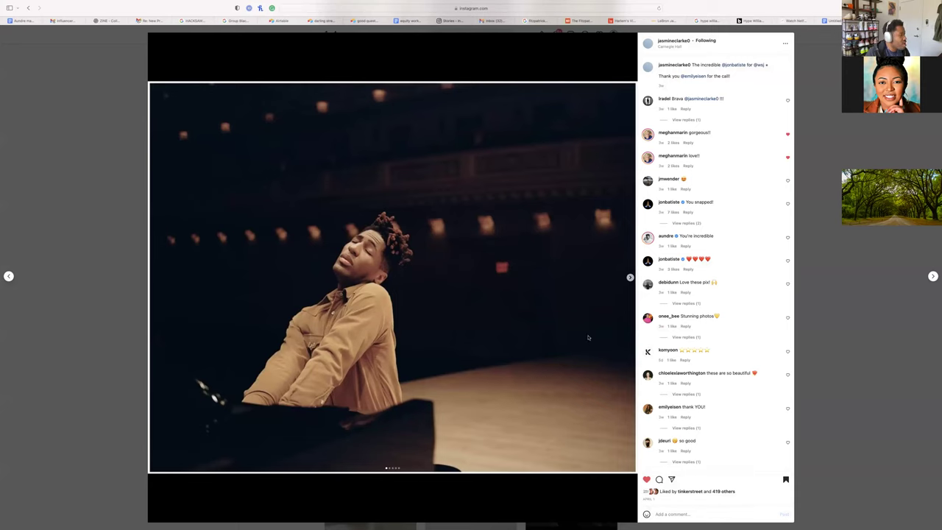
left_click(787, 180)
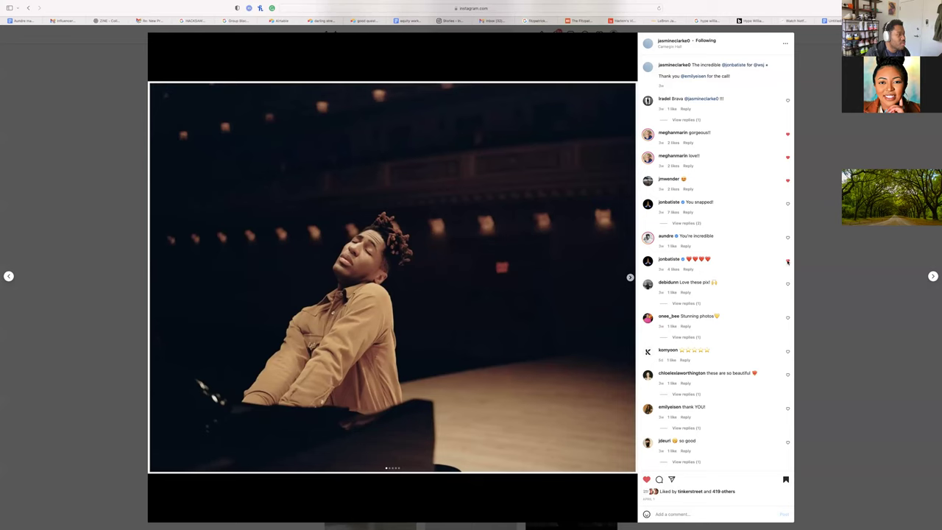
key("Escape")
Scroll the grid and open the low-angle carpet portrait post
scroll(718, 265, "down", 6)
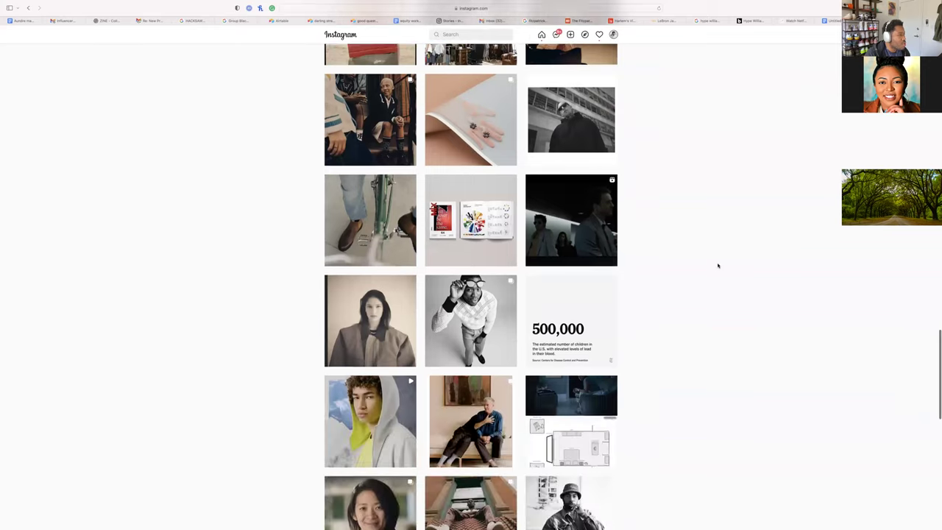
scroll(718, 265, "down", 2)
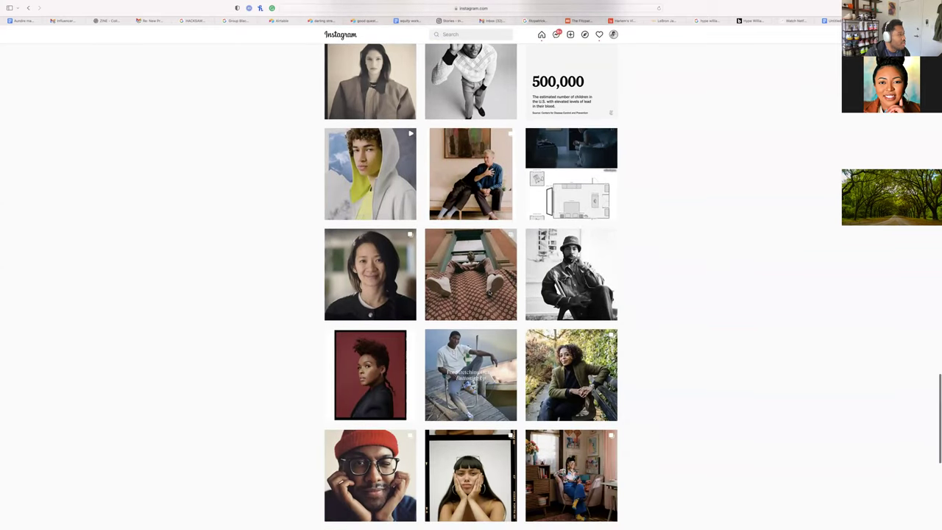
left_click(333, 53)
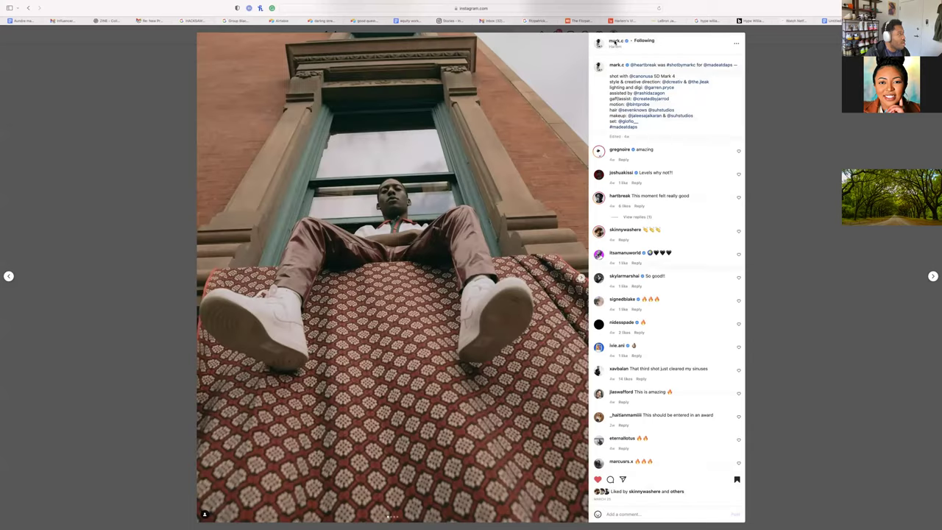
Go to the photographer's profile and scroll through the portfolio grid
left_click(614, 42)
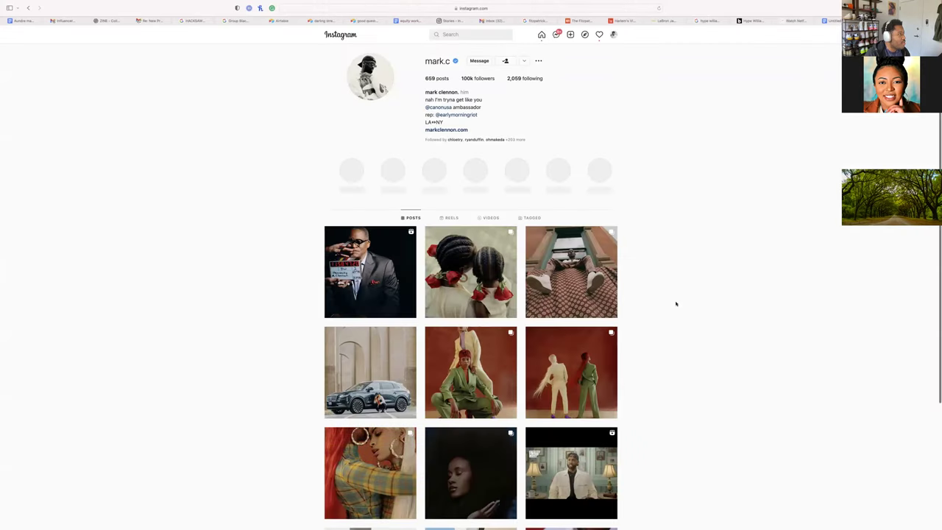
scroll(682, 326, "down", 10)
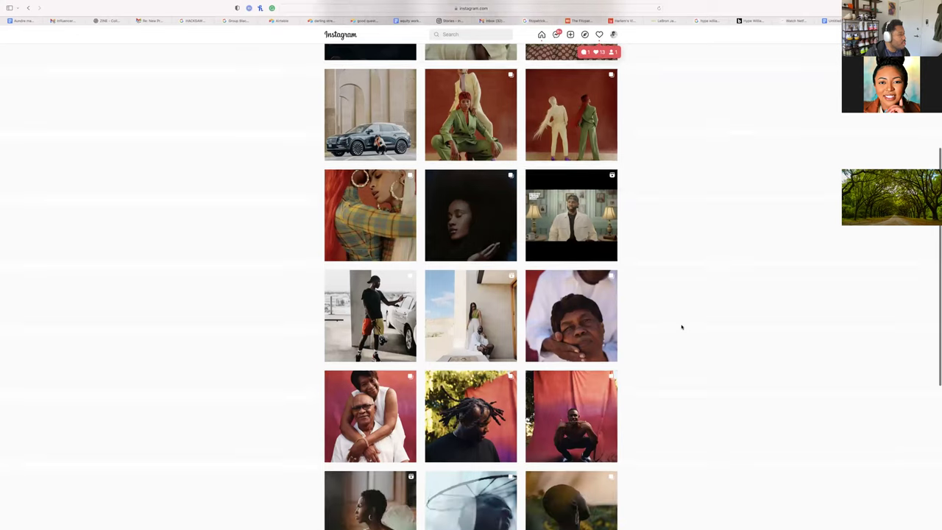
scroll(681, 326, "down", 10)
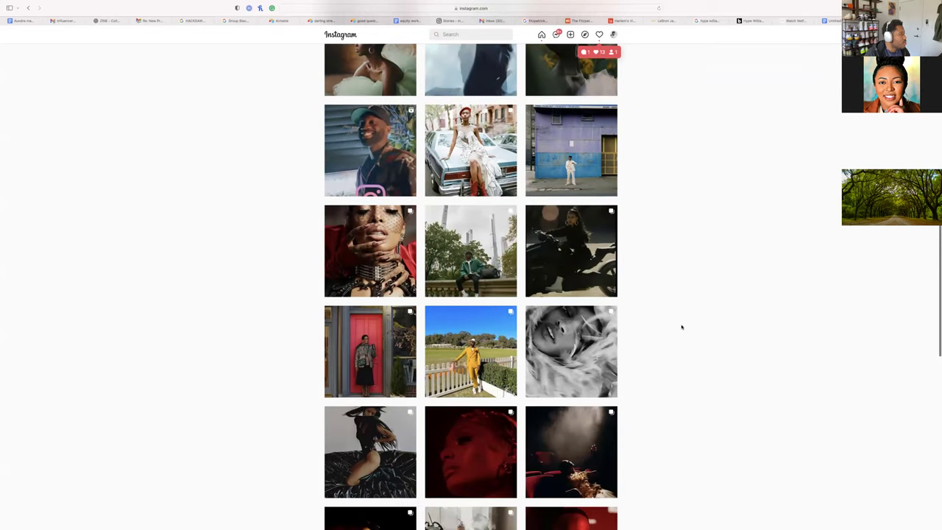
scroll(682, 327, "down", 11)
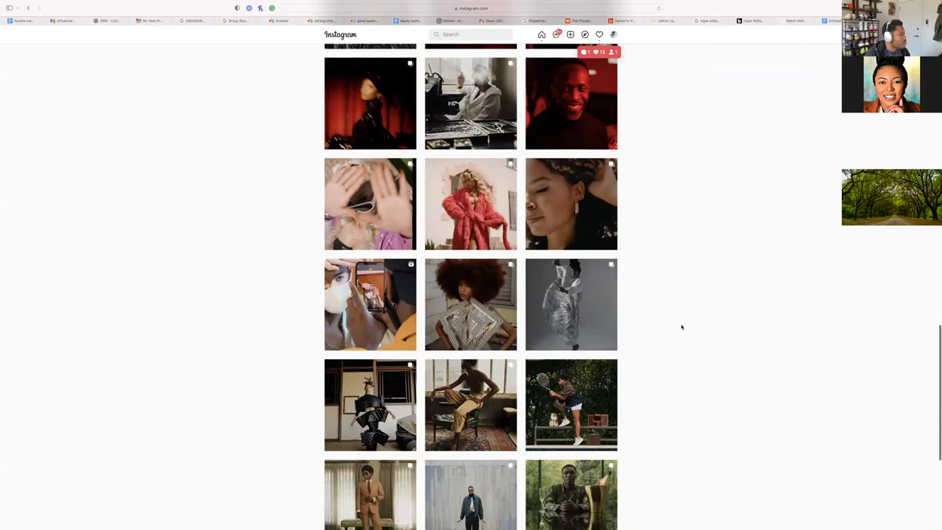
scroll(681, 327, "down", 12)
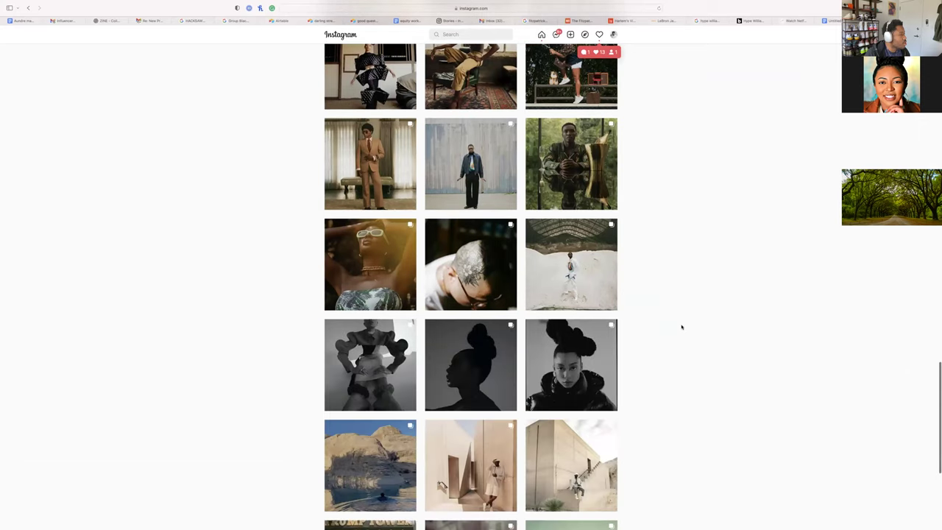
scroll(682, 327, "down", 9)
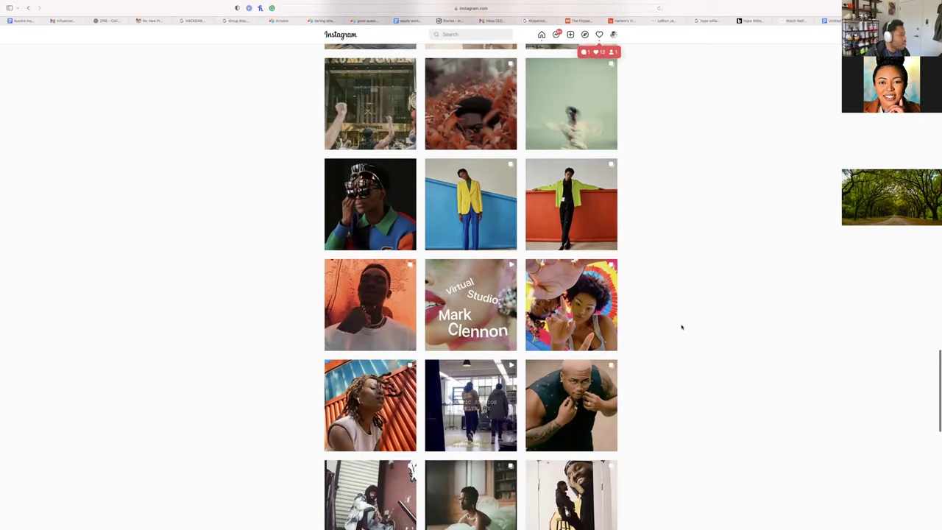
scroll(682, 326, "down", 11)
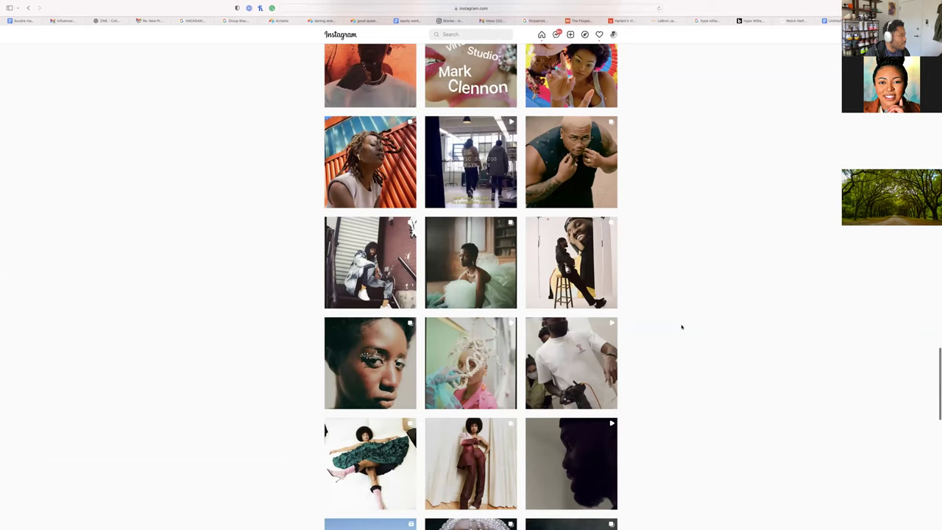
scroll(681, 326, "down", 4)
scroll(681, 327, "down", 8)
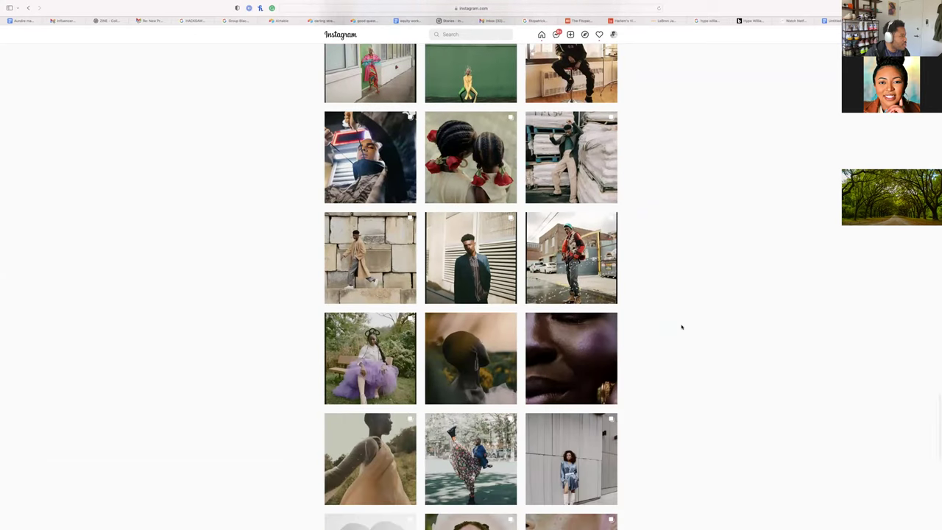
scroll(682, 326, "down", 9)
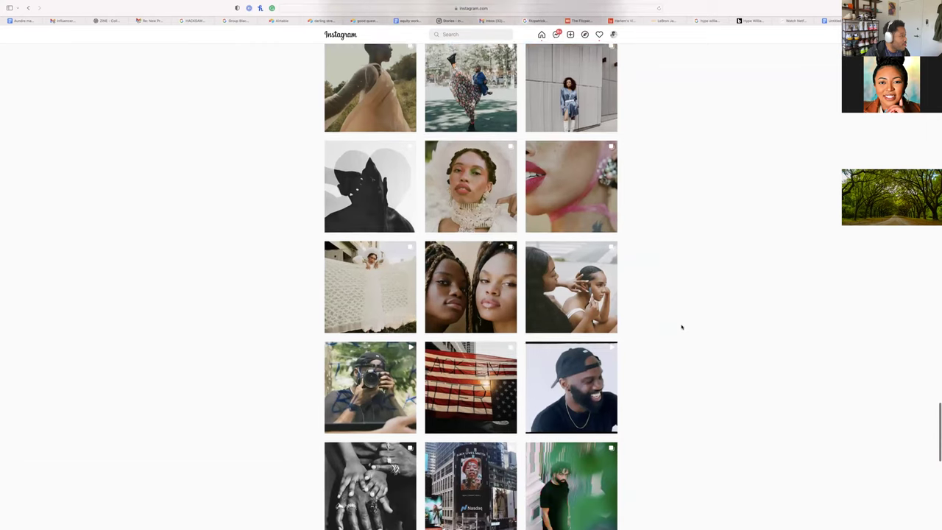
scroll(682, 327, "down", 14)
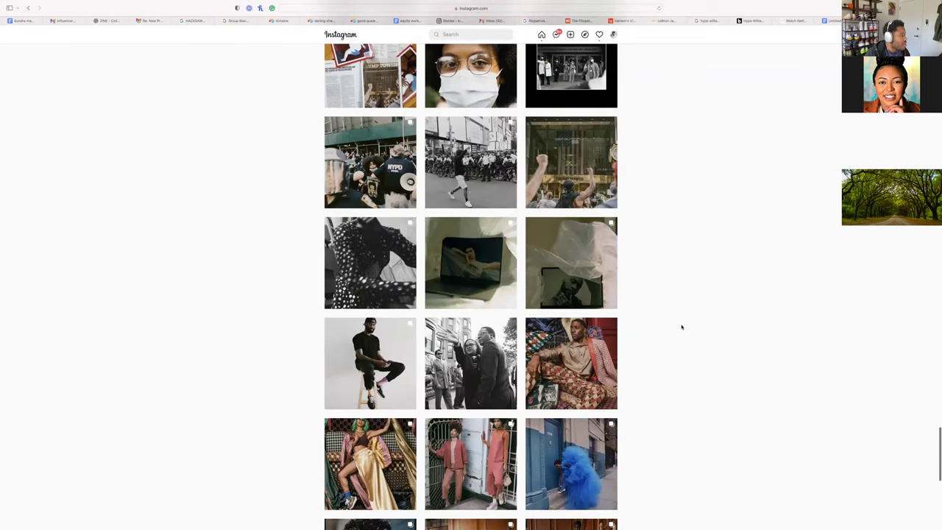
scroll(681, 326, "down", 5)
View the orange tulle gown post, then return to the profile grid
left_click(579, 260)
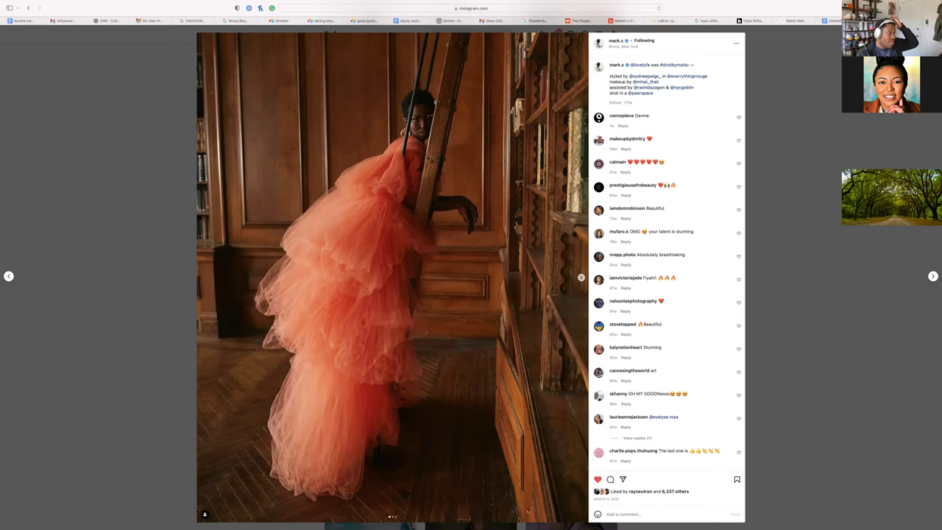
key("Escape")
scroll(690, 212, "down", 3)
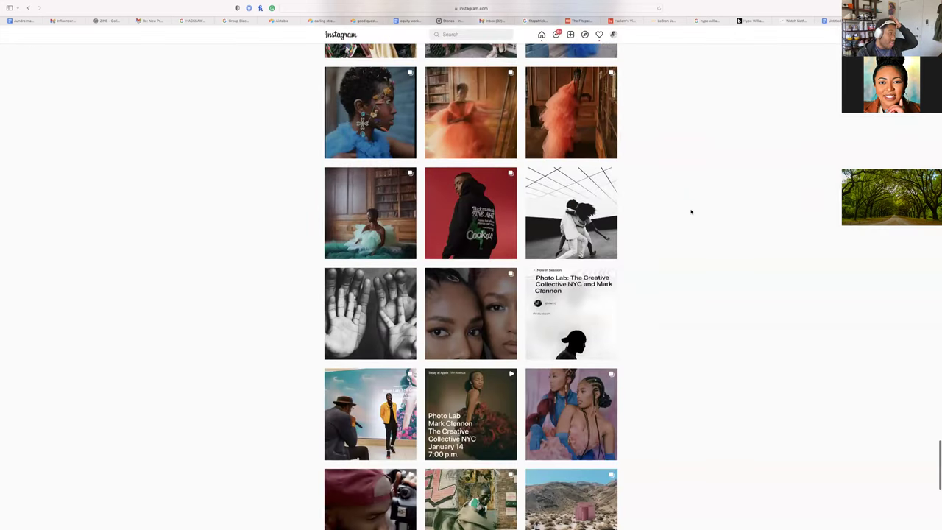
scroll(692, 211, "down", 5)
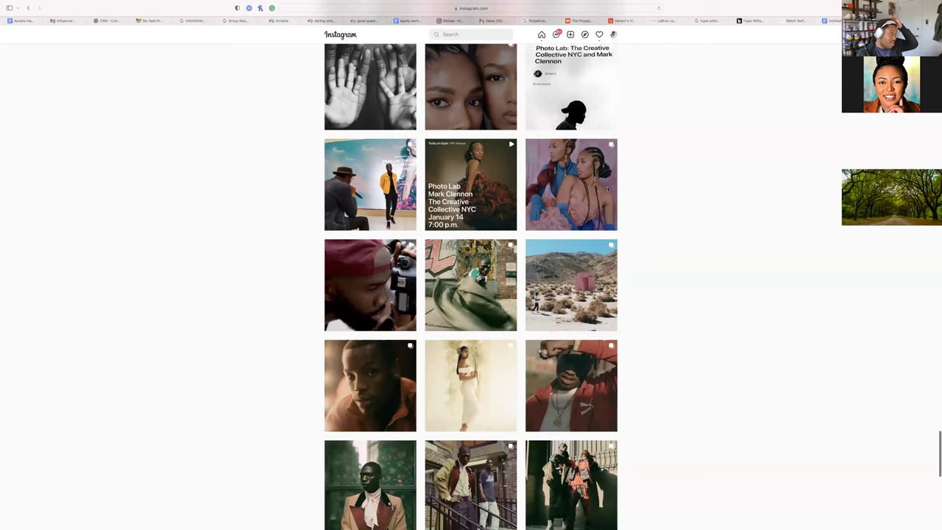
Back in Lightroom, open the ping-pong photo full size in the Edit panel
key("ctrl+Left")
key("ctrl+Right")
key("ctrl+Right")
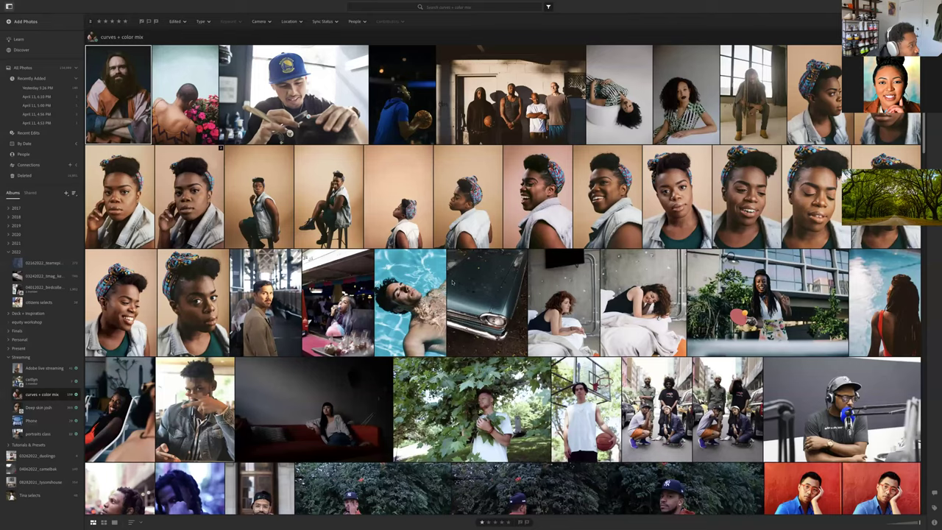
scroll(471, 282, "down", 2)
scroll(763, 237, "down", 3)
scroll(762, 237, "up", 3)
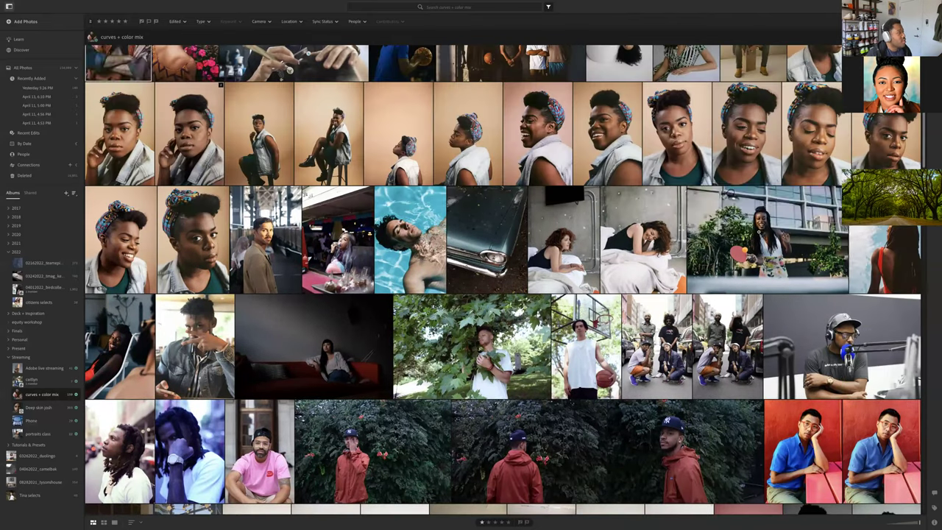
double_click(758, 234)
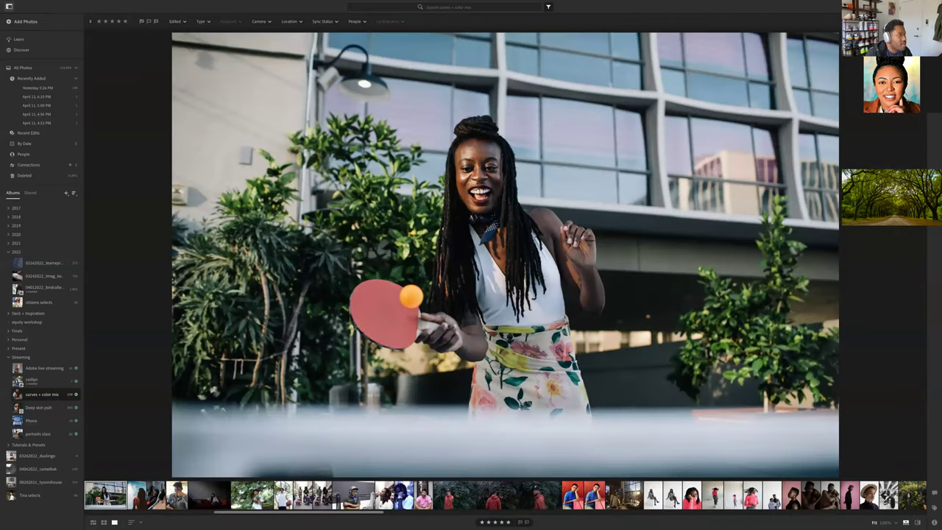
key("e")
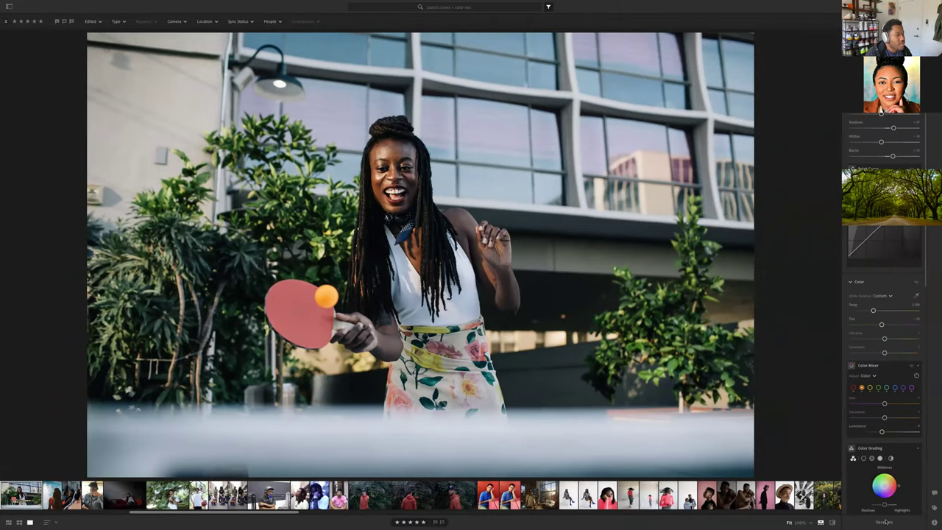
Save the ping-pong photo's current look as a version named 'current edit'
left_click(885, 521)
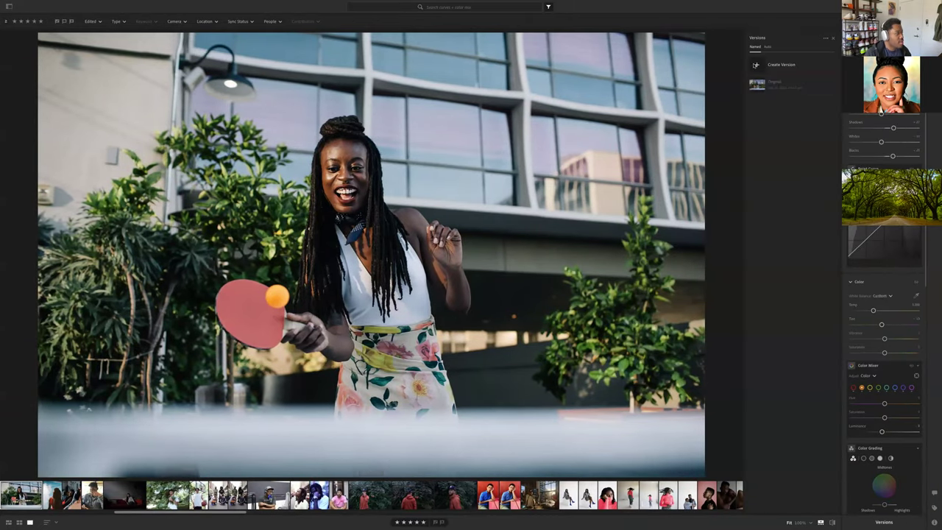
left_click(753, 65)
type("current ed")
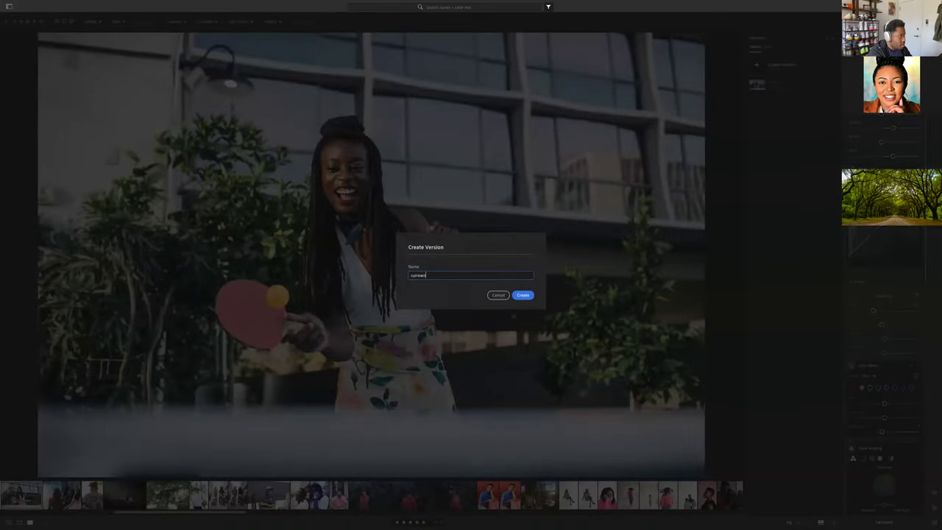
type("it")
key("Return")
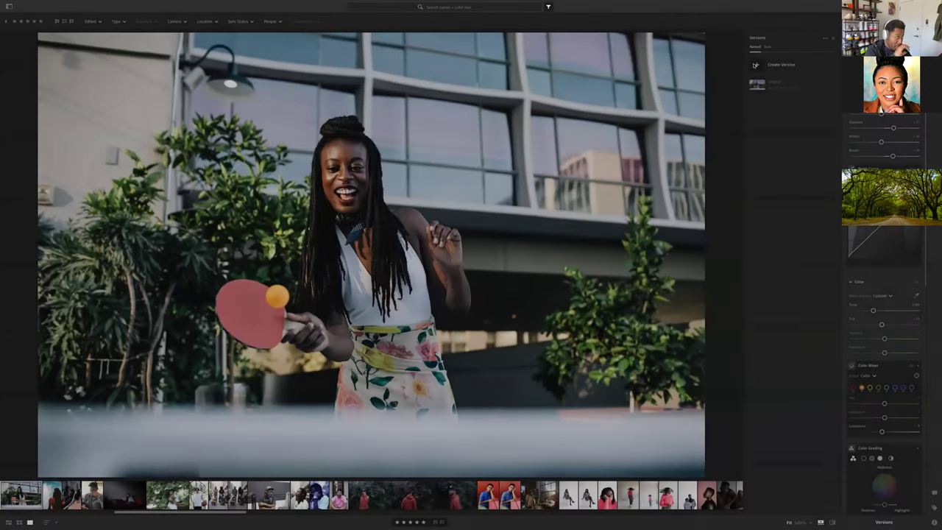
Switch to the Original version and zoom in on the woman's face to compare
left_click(775, 103)
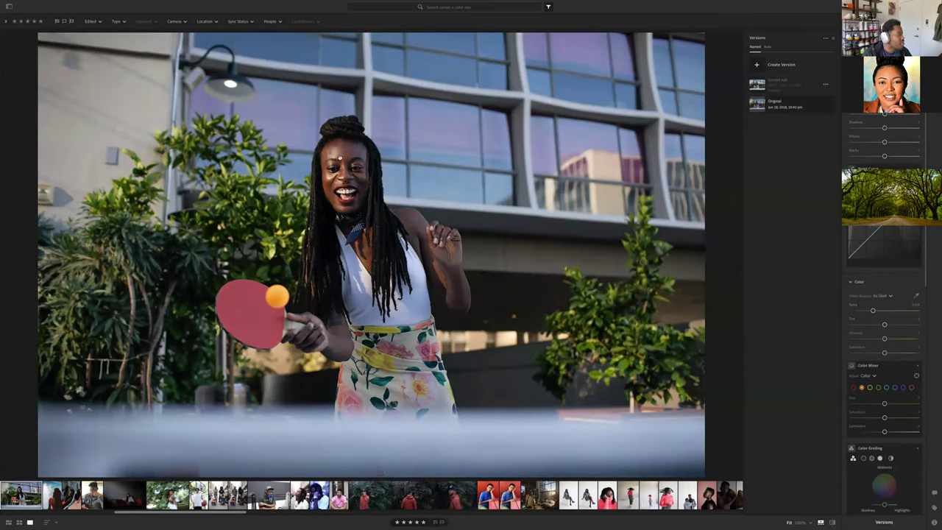
left_click(261, 120)
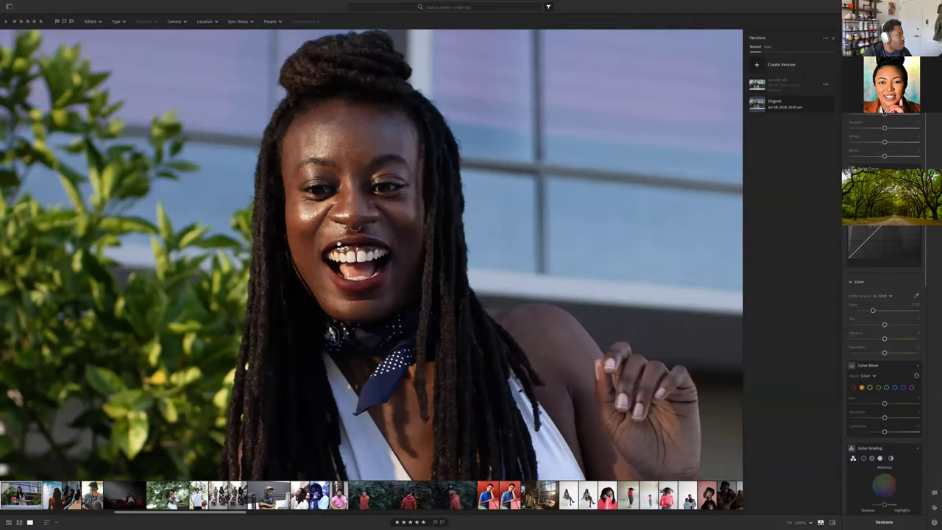
left_click(388, 210)
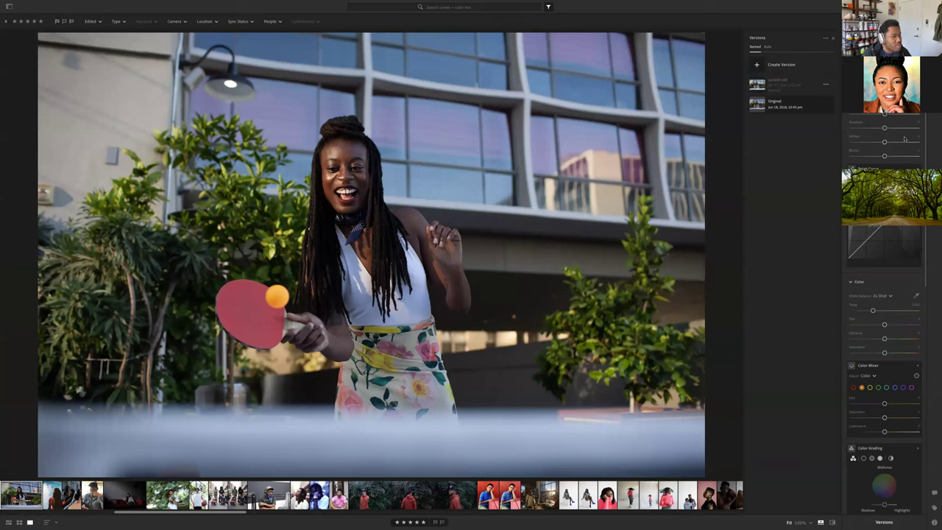
scroll(895, 221, "down", 5)
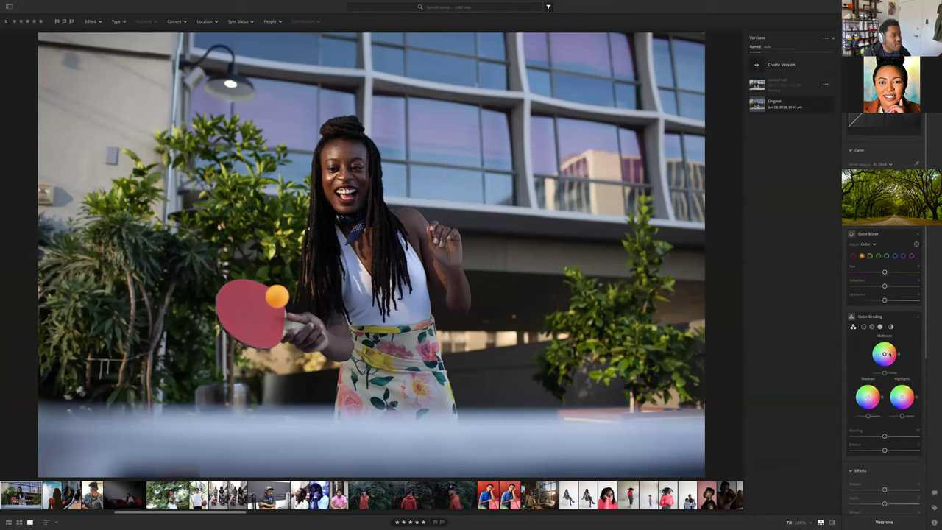
Zoom in on the woman's face and select the red colour range in the Color Mixer
left_click(897, 354)
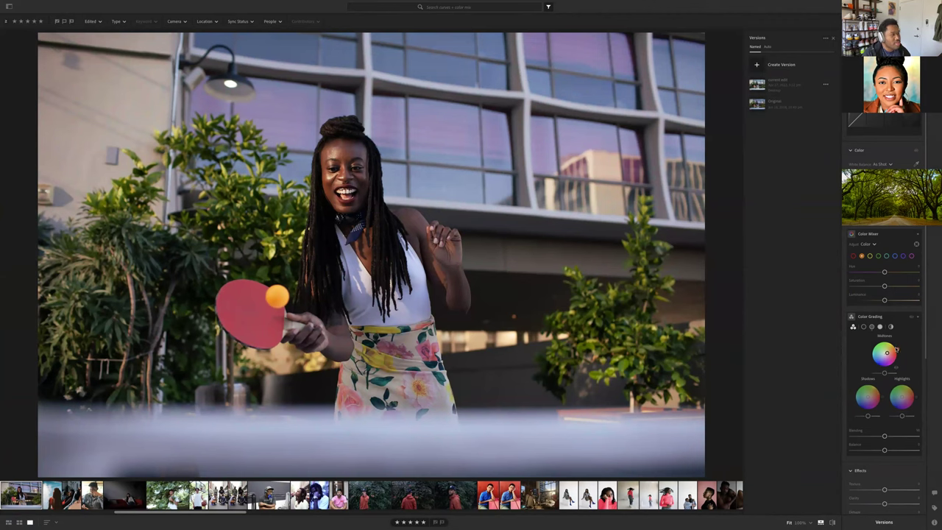
left_click(336, 154)
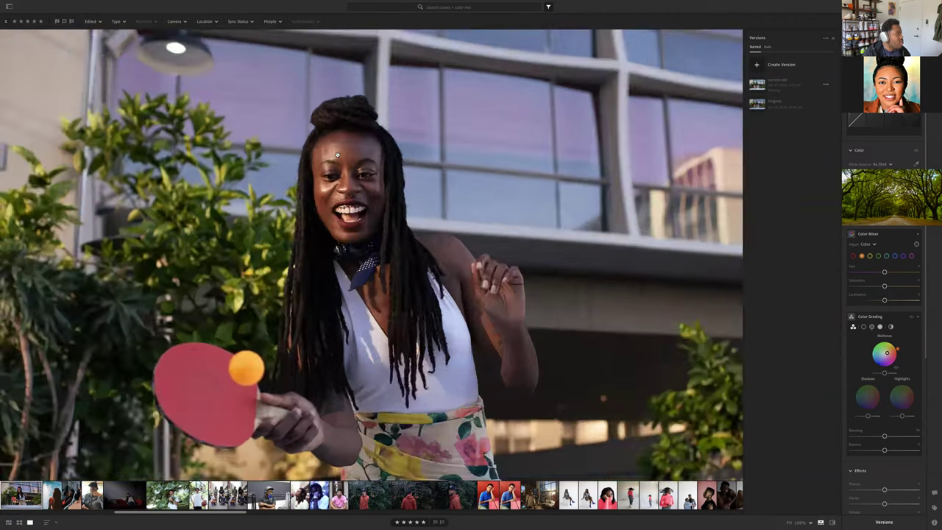
left_click_drag(387, 193, 416, 217)
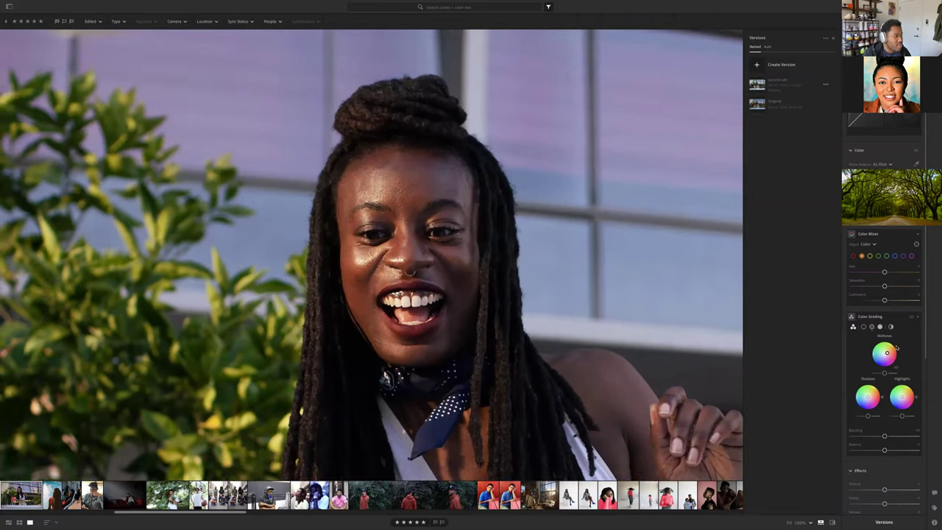
mouse_move(895, 344)
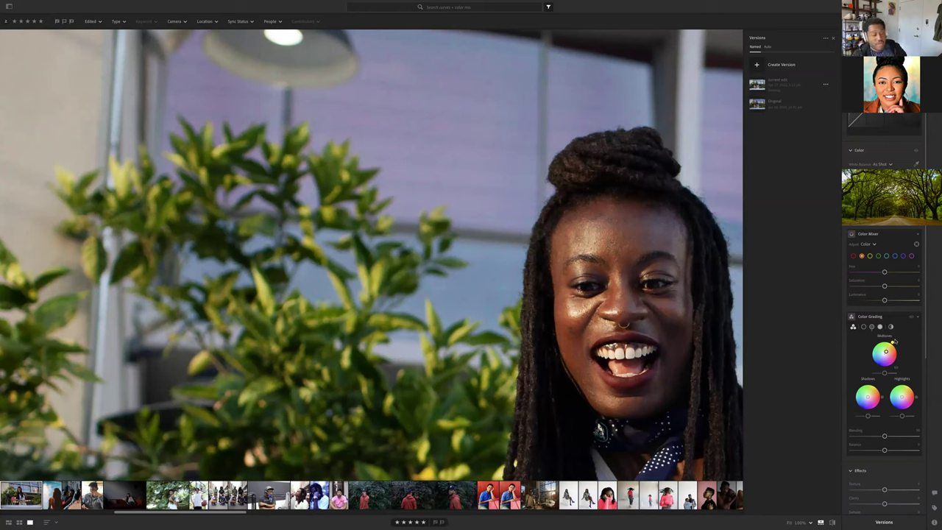
left_click(852, 257)
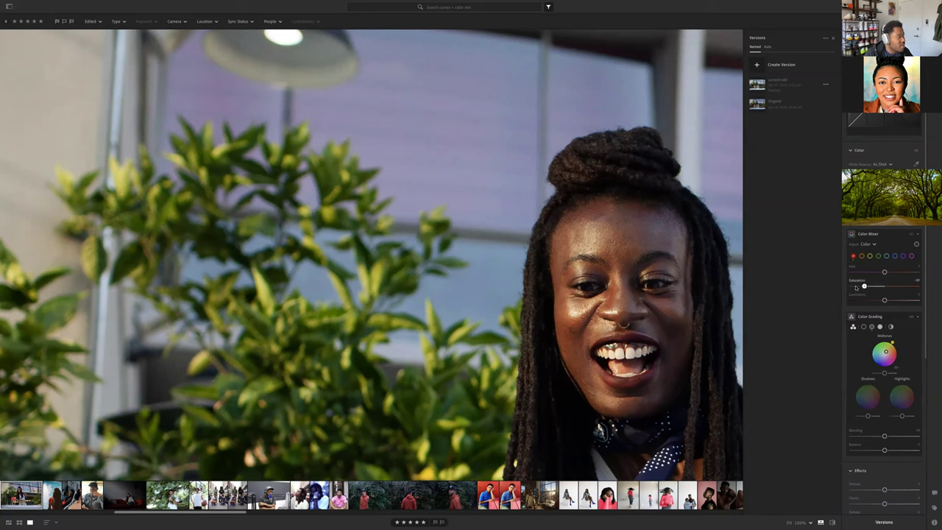
Raise the red Luminance to about +15 and judge it on the face and whole photo
mouse_move(885, 300)
left_mouse_down()
mouse_move(896, 302)
mouse_move(882, 287)
left_mouse_up()
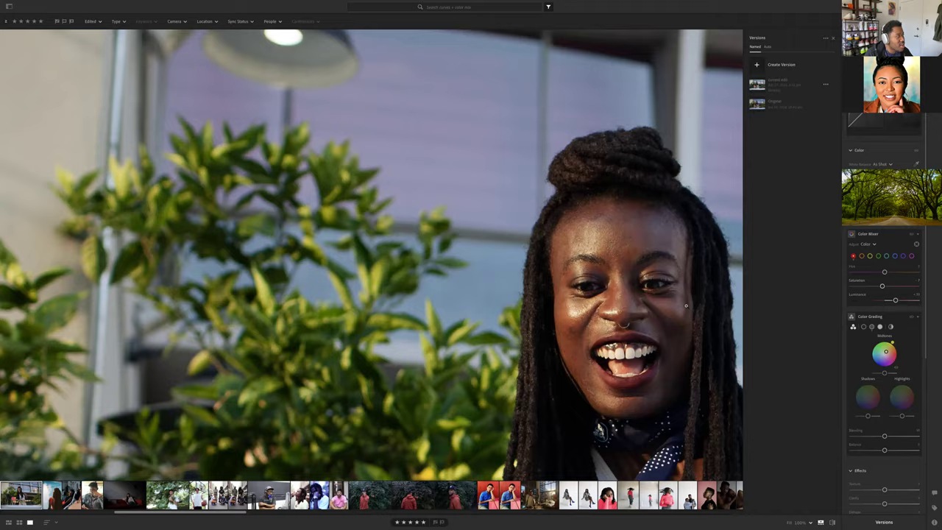
left_click(686, 306)
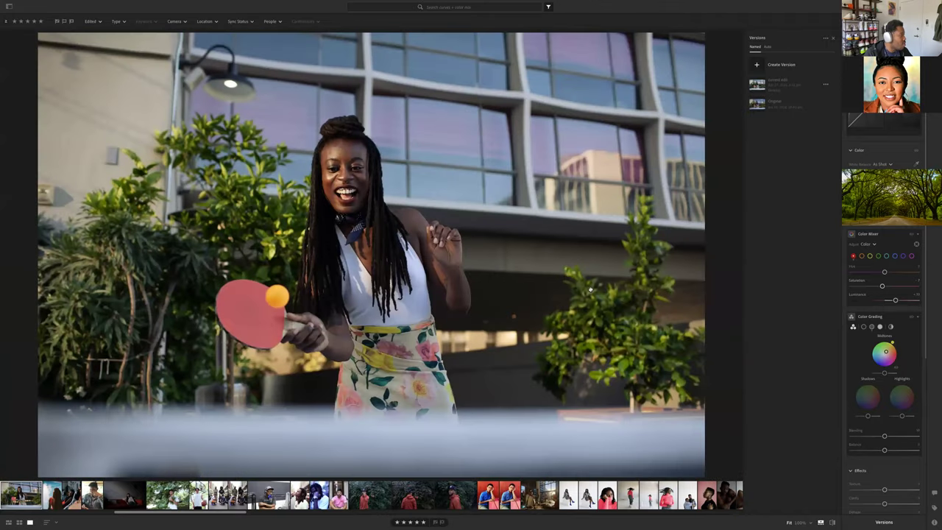
left_click(590, 289)
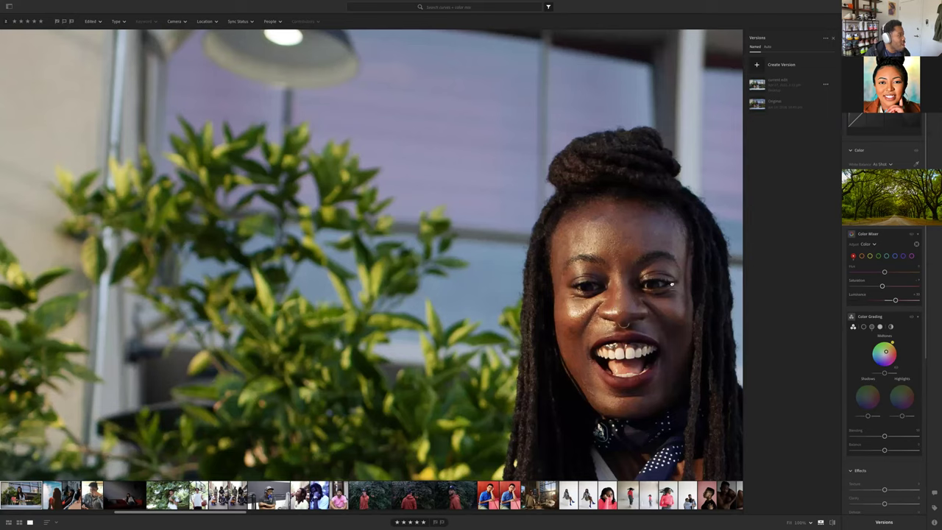
left_click(672, 283)
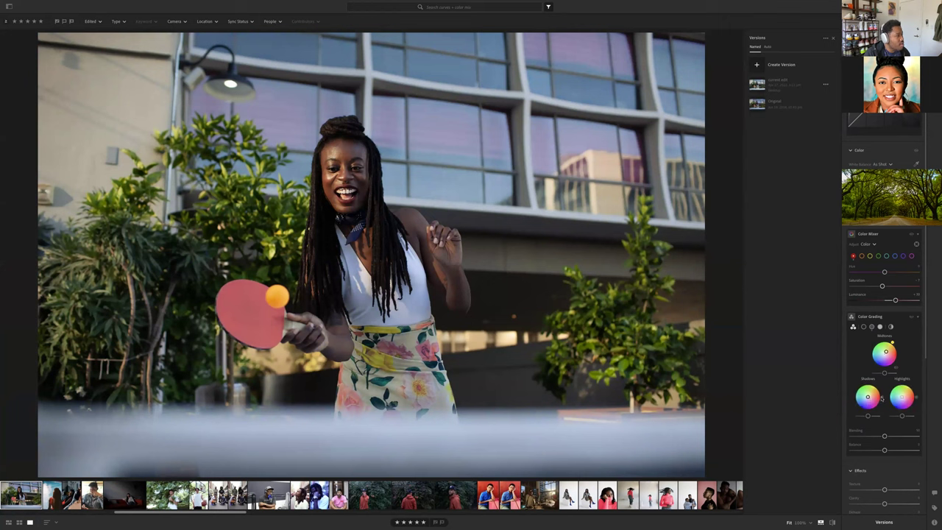
Shift the Color Grading shadow tint toward purple-blue and darken it slightly
mouse_move(867, 397)
left_click_drag(868, 394, 871, 395)
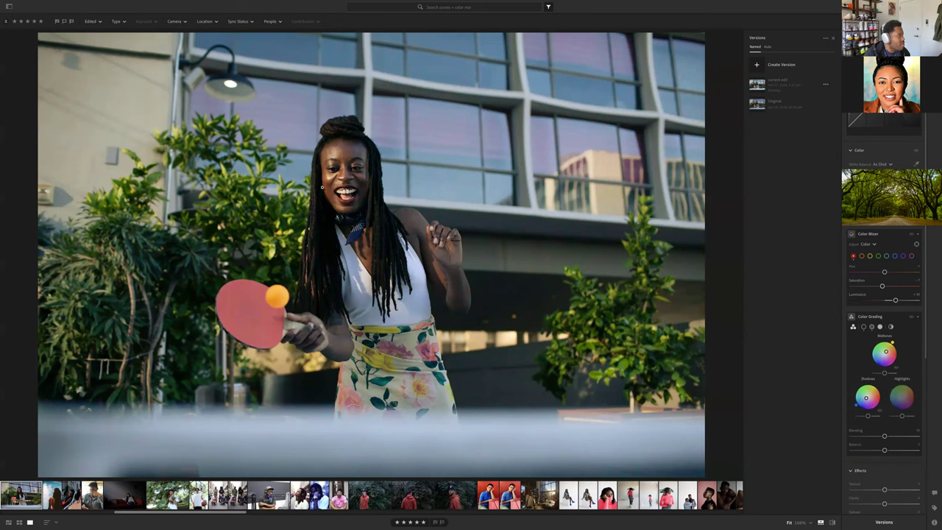
left_click(352, 184)
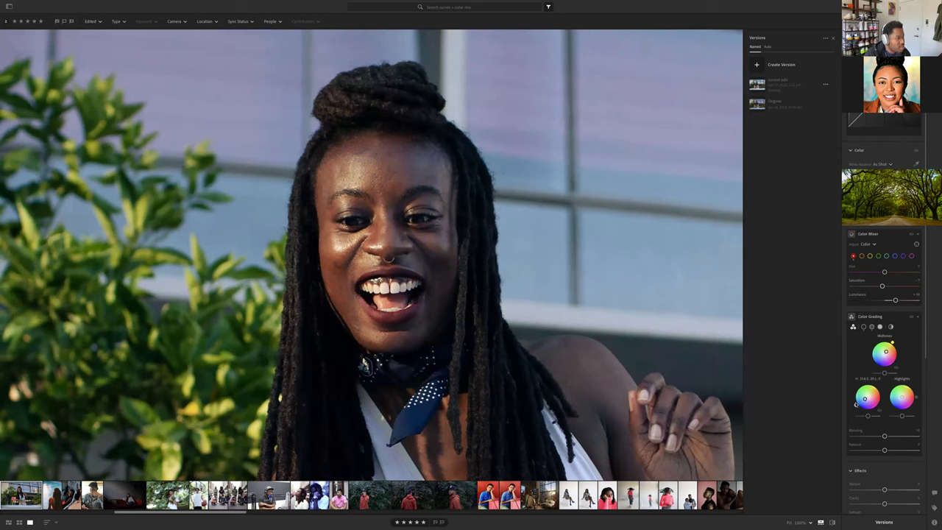
left_click_drag(855, 401, 867, 416)
left_click(492, 316)
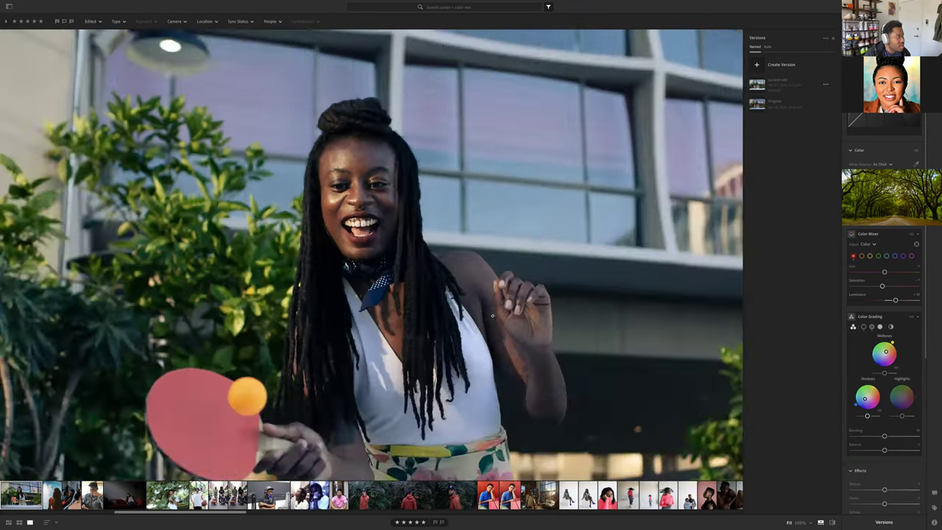
left_click(492, 315)
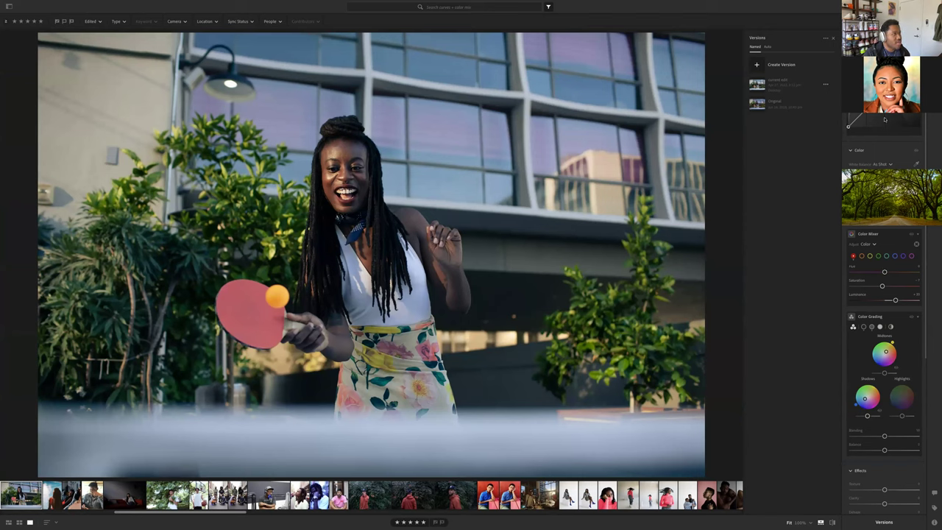
Toggle Color Grading off and on to compare the tint, then return to the album grid
scroll(883, 316, "up", 4)
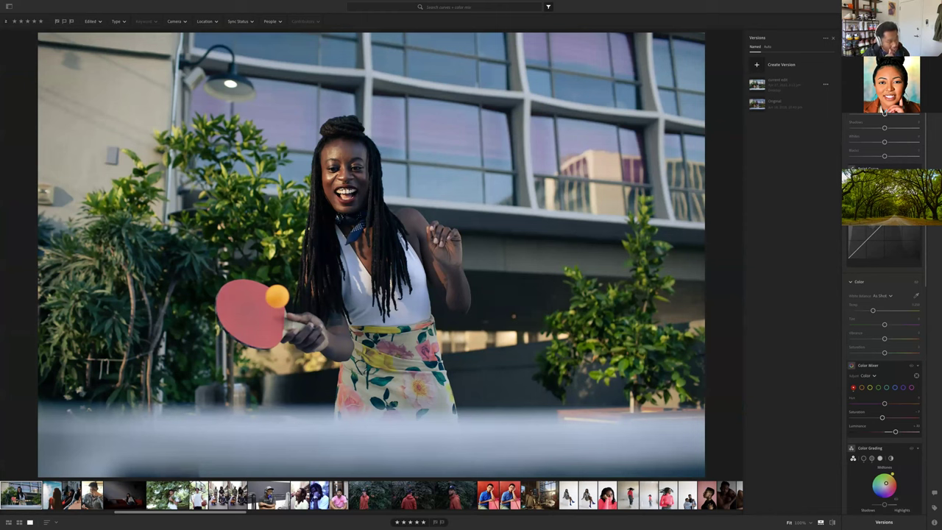
scroll(898, 294, "down", 2)
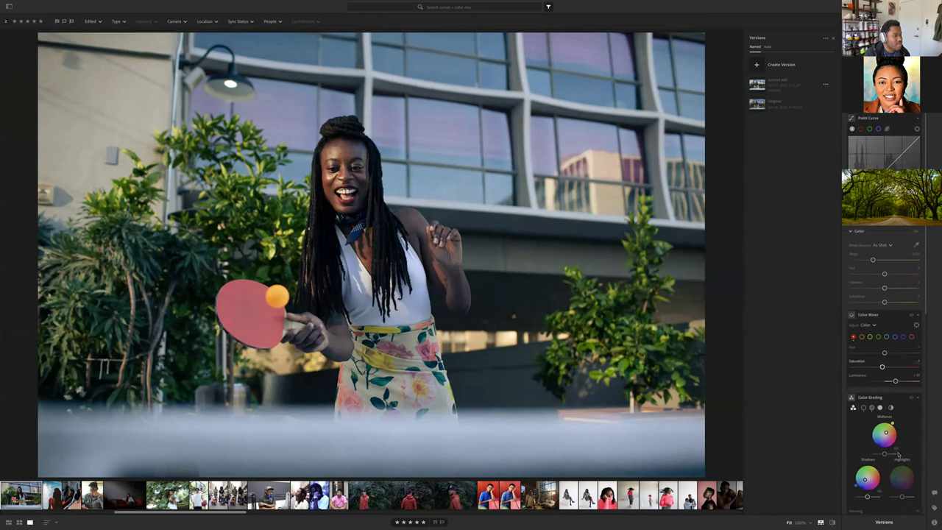
mouse_move(893, 425)
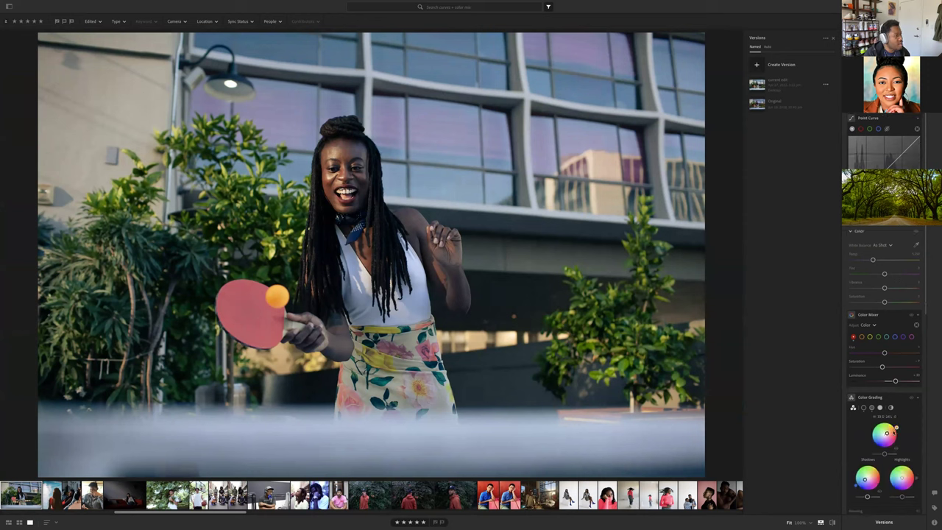
mouse_move(866, 479)
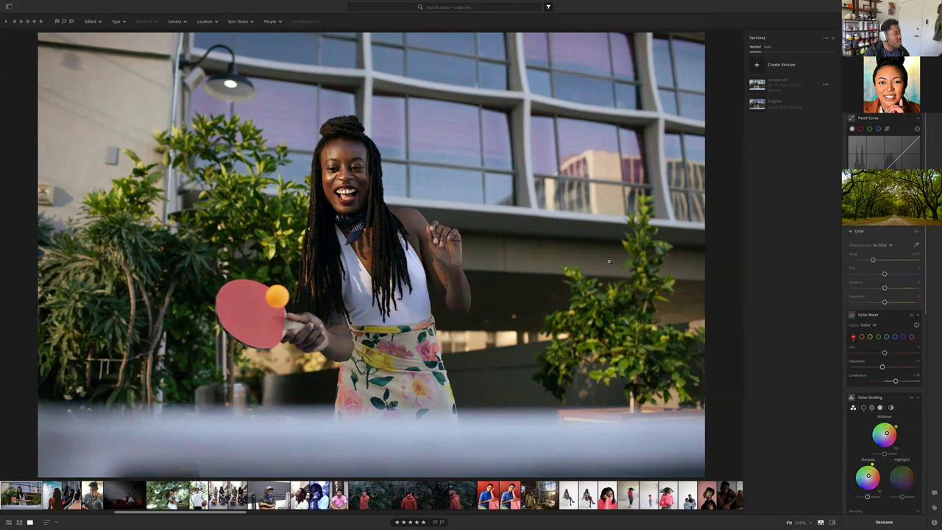
left_click(911, 399)
left_click(912, 398)
left_click(911, 399)
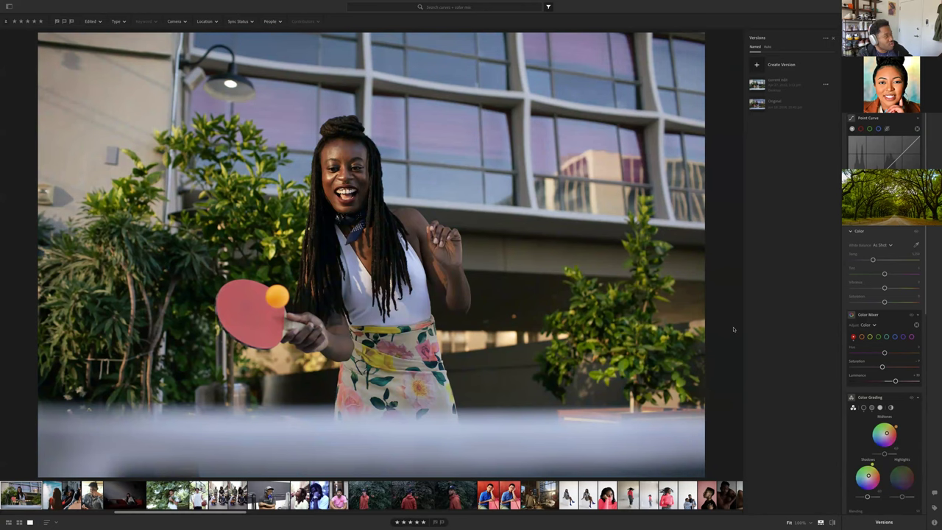
key("g")
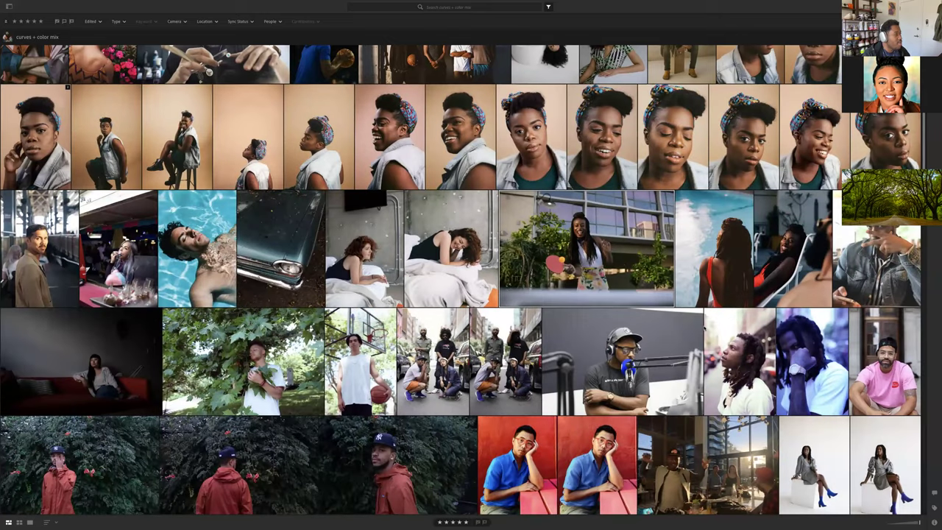
Scroll down the album grid to the photo of four friends on the pickup truck
scroll(461, 280, "down", 1)
scroll(460, 280, "down", 1)
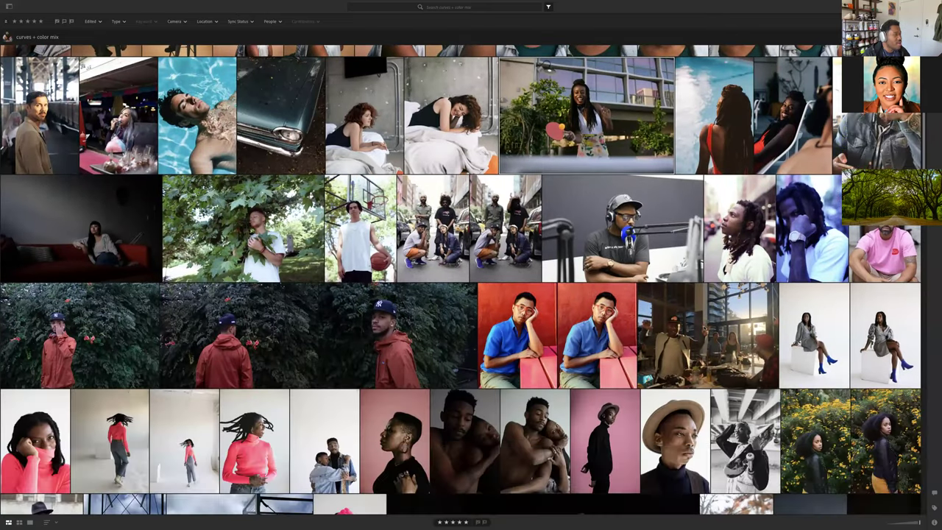
scroll(705, 329, "down", 1)
scroll(704, 329, "down", 2)
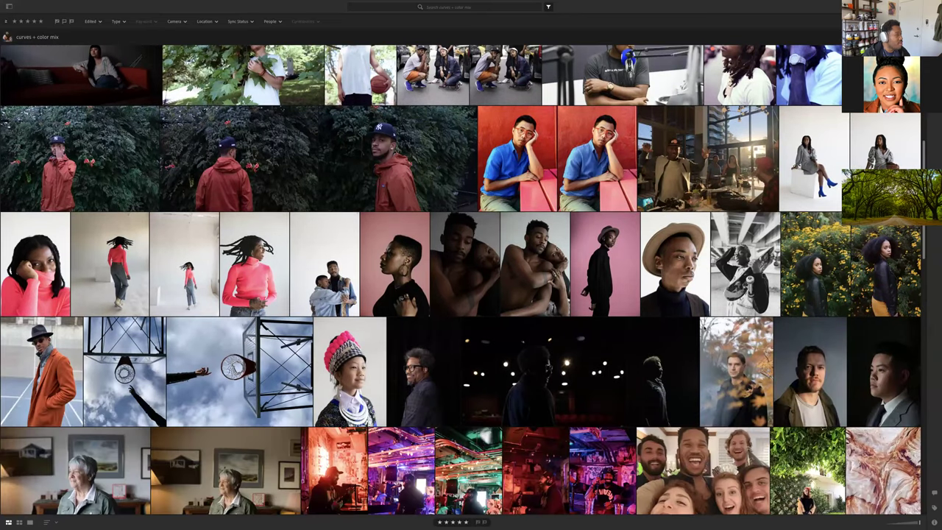
scroll(705, 329, "down", 2)
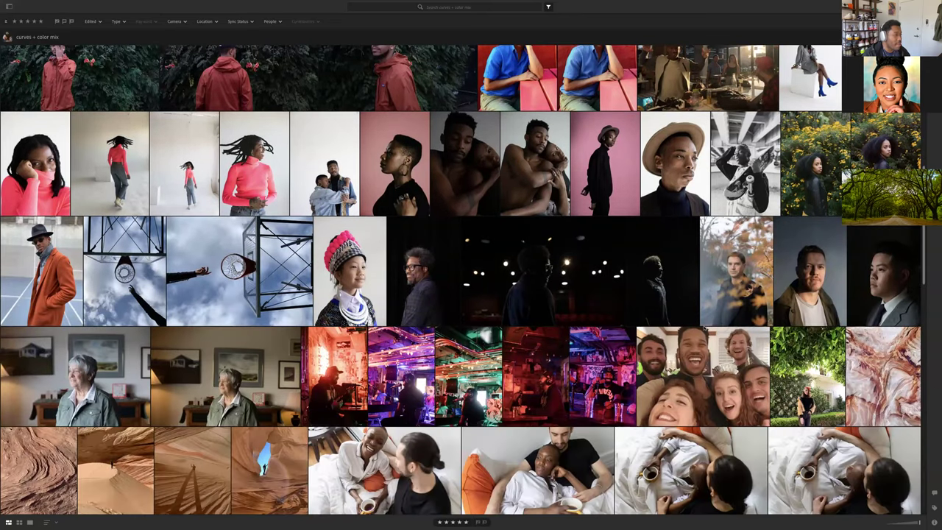
scroll(705, 328, "down", 1)
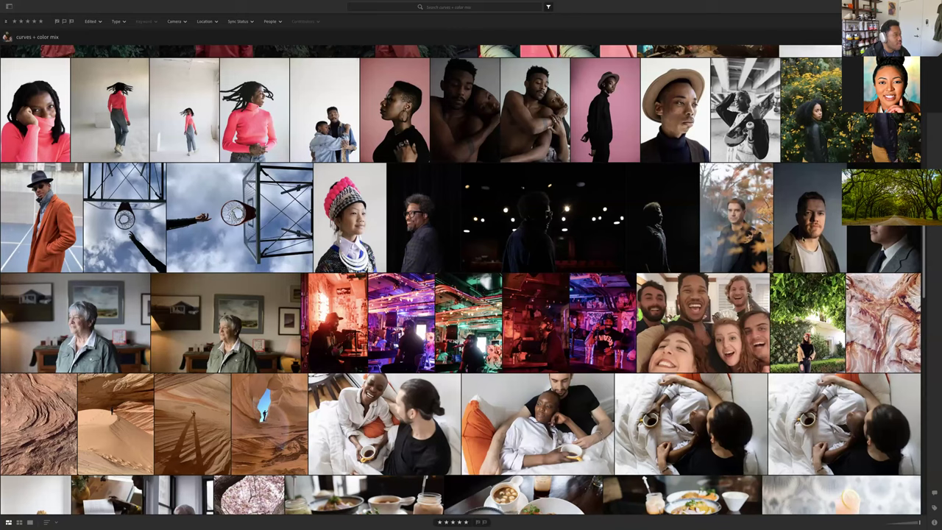
scroll(463, 280, "down", 2)
scroll(463, 279, "down", 2)
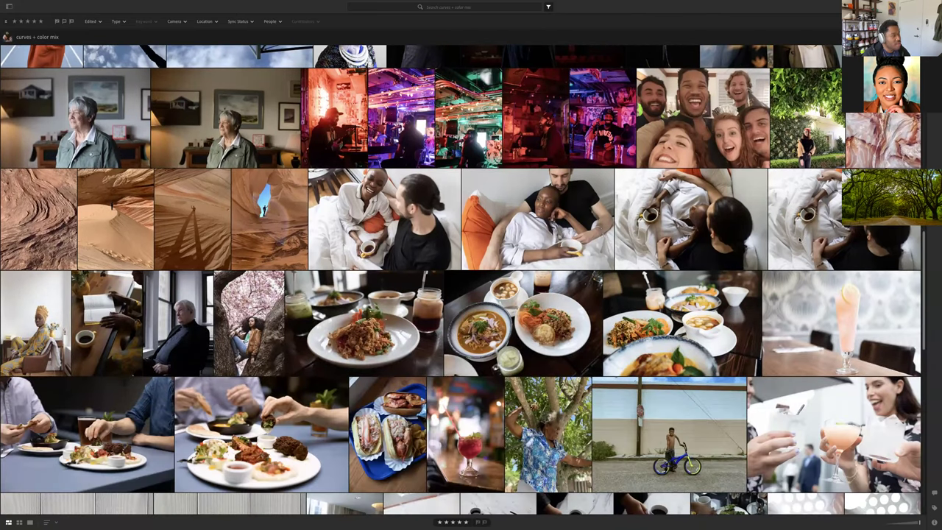
scroll(800, 239, "down", 1)
scroll(800, 240, "down", 2)
Open the pickup truck photo, view its Original version full-width, then return to the grid
double_click(767, 420)
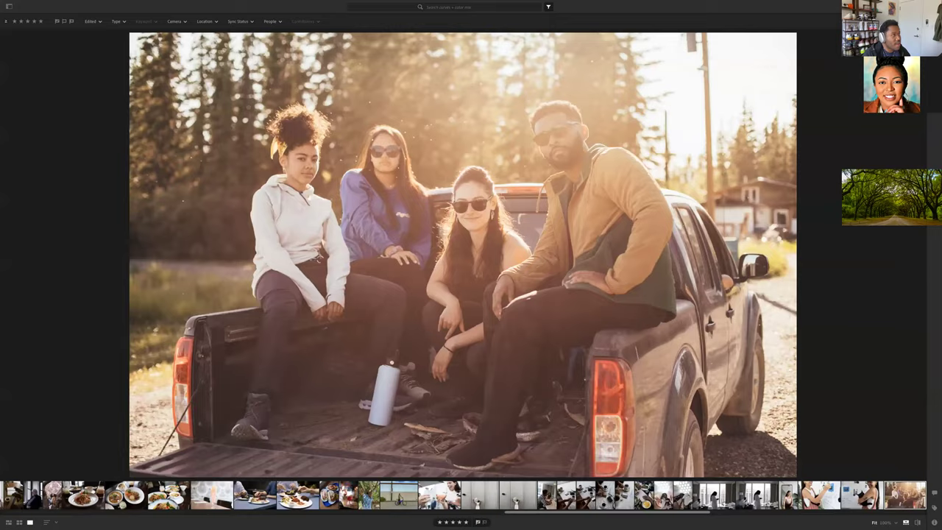
key("e")
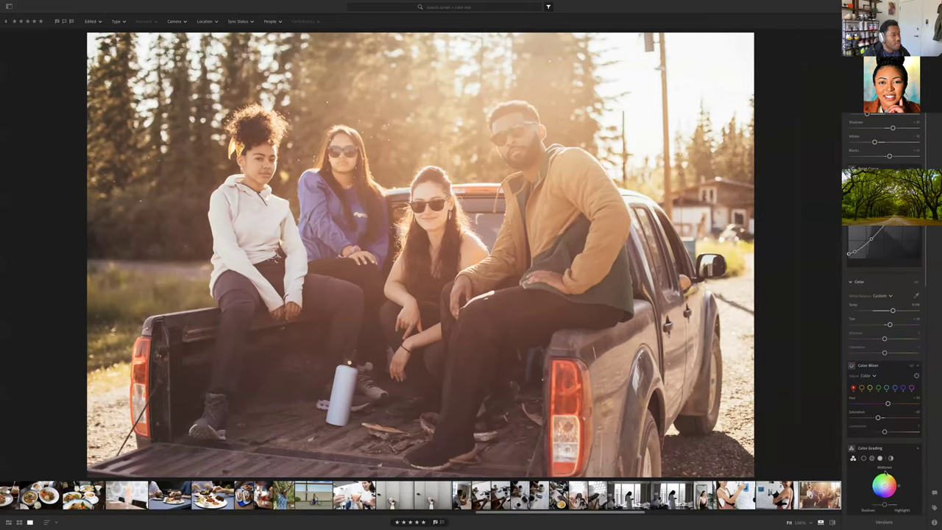
left_click(919, 522)
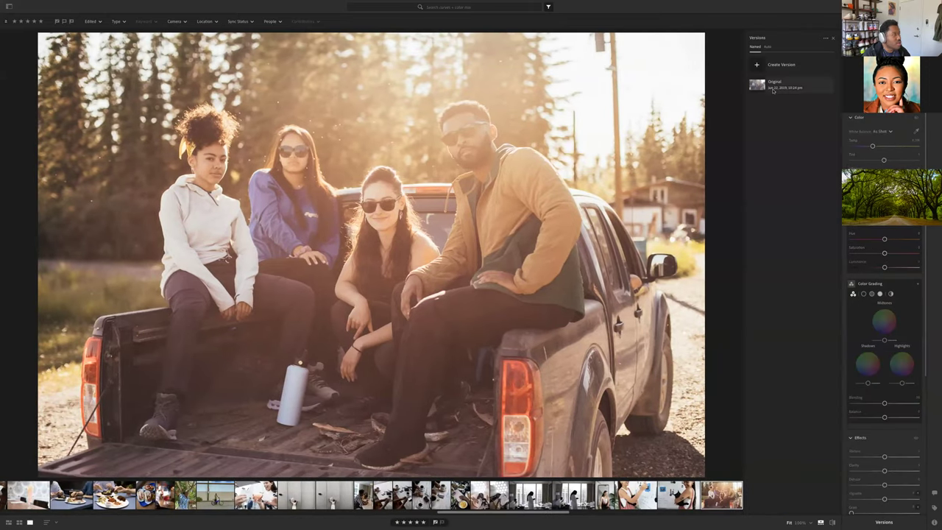
left_click(774, 86)
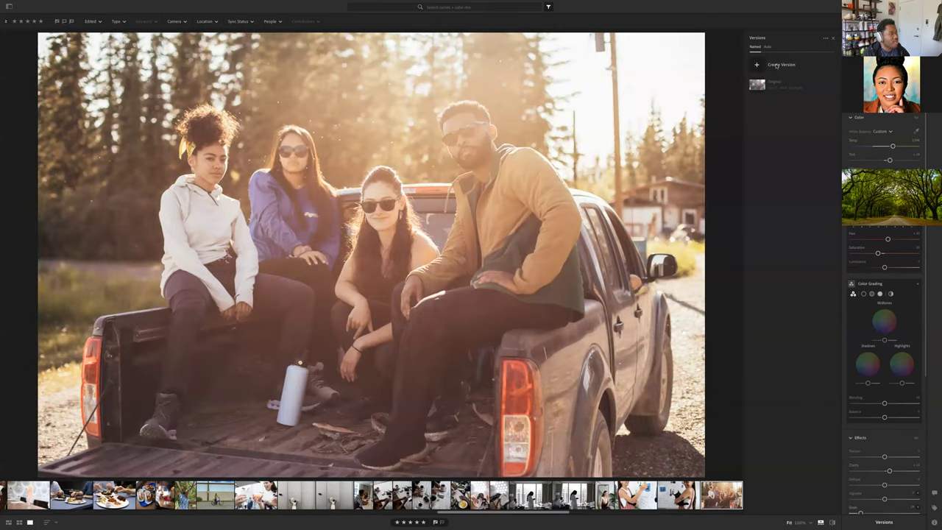
key("Tab")
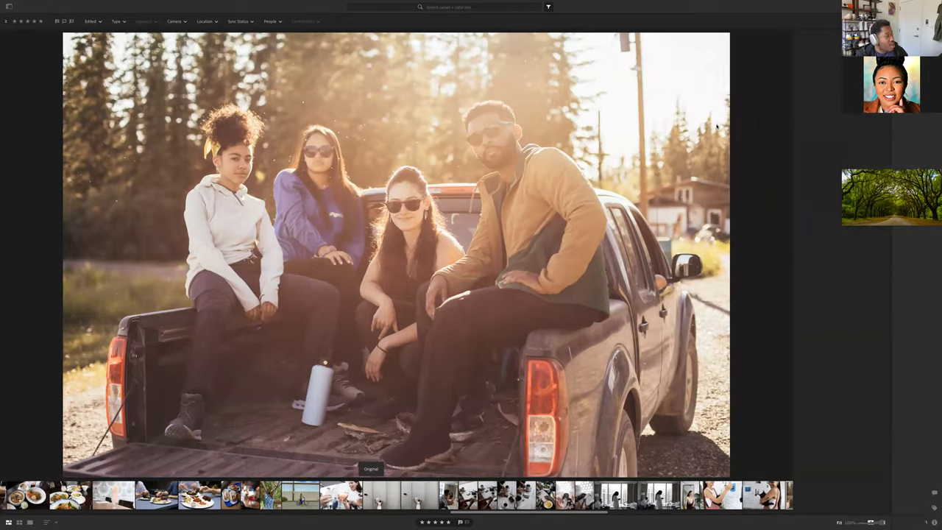
key("g")
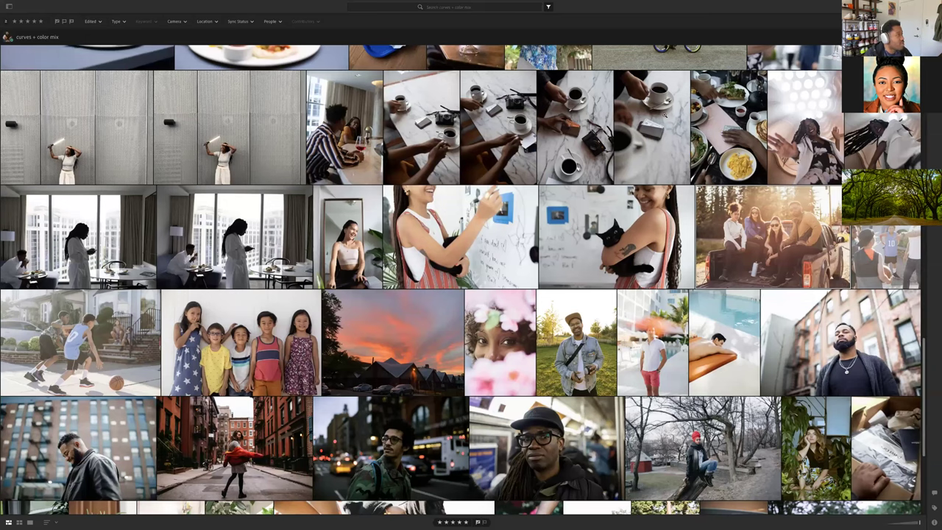
key("d")
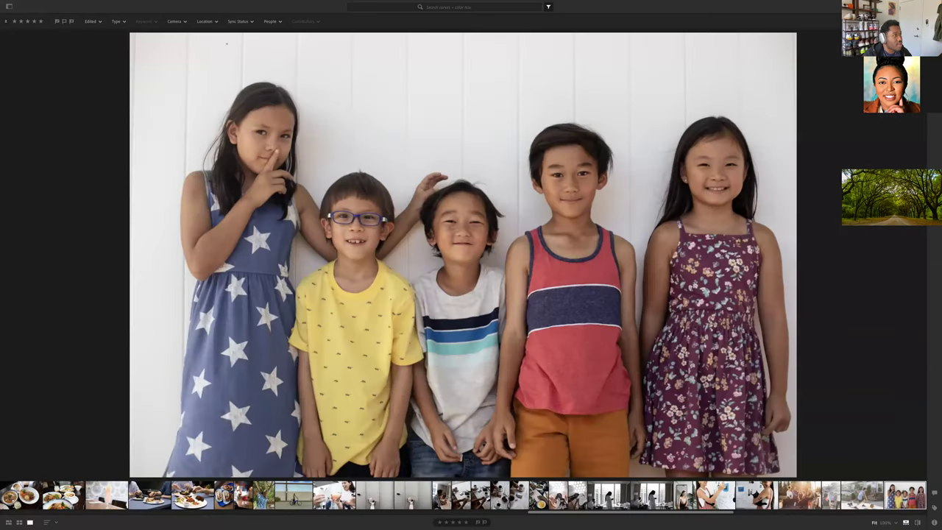
key("e")
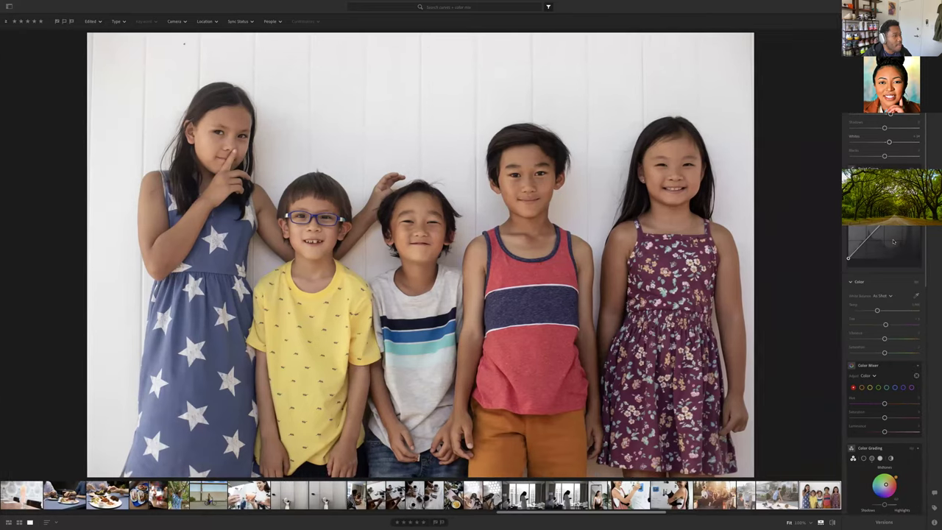
scroll(896, 303, "down", 3)
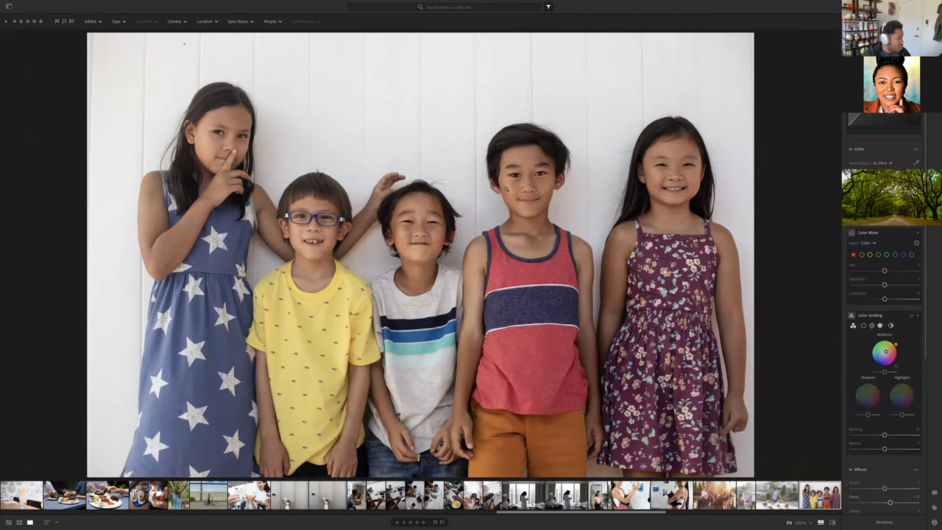
left_click(450, 169)
left_click_drag(472, 202, 597, 179)
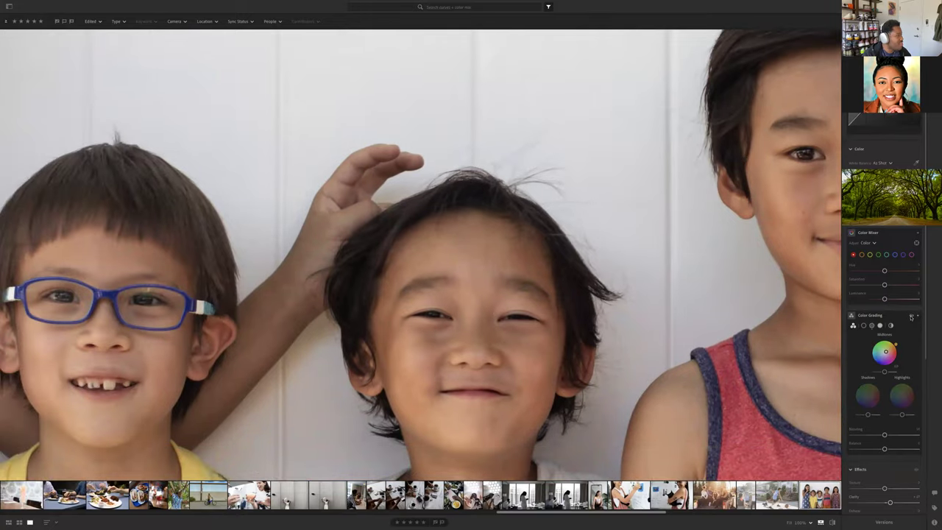
left_click(649, 306)
left_click(649, 306)
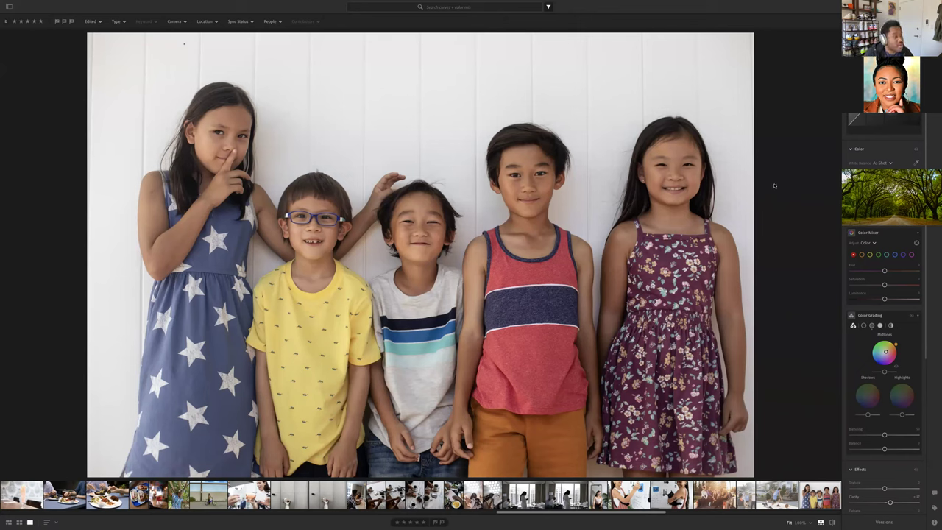
Open the subway portrait of the man in the black cap for editing
key("Left")
key("Left")
key("Left")
key("Left")
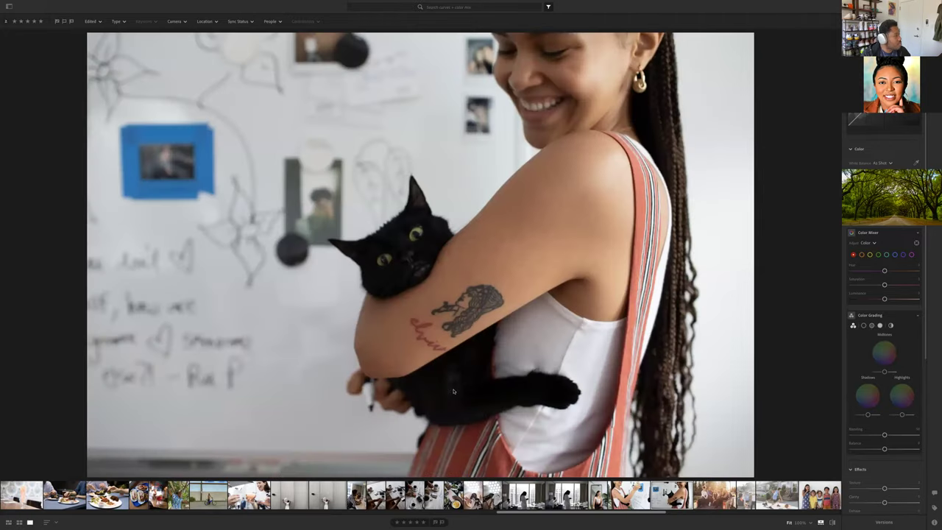
key("g")
double_click(571, 417)
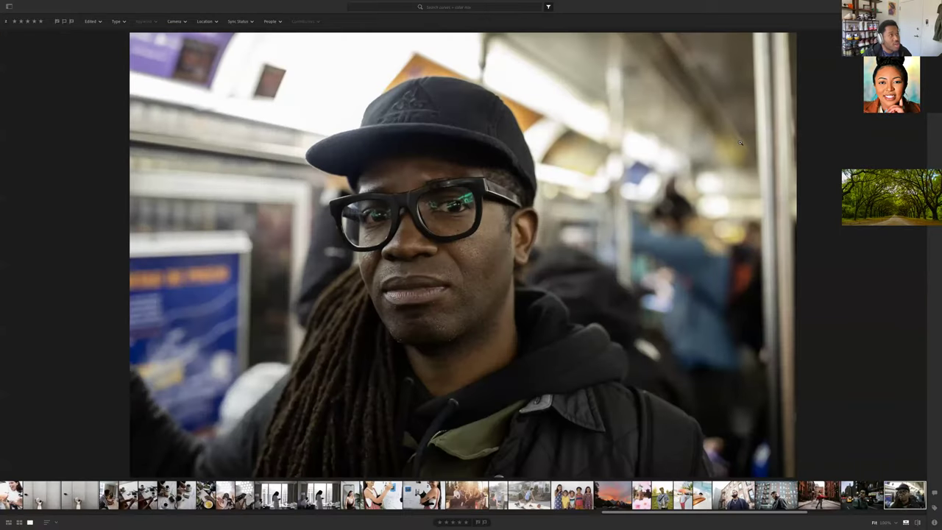
key("e")
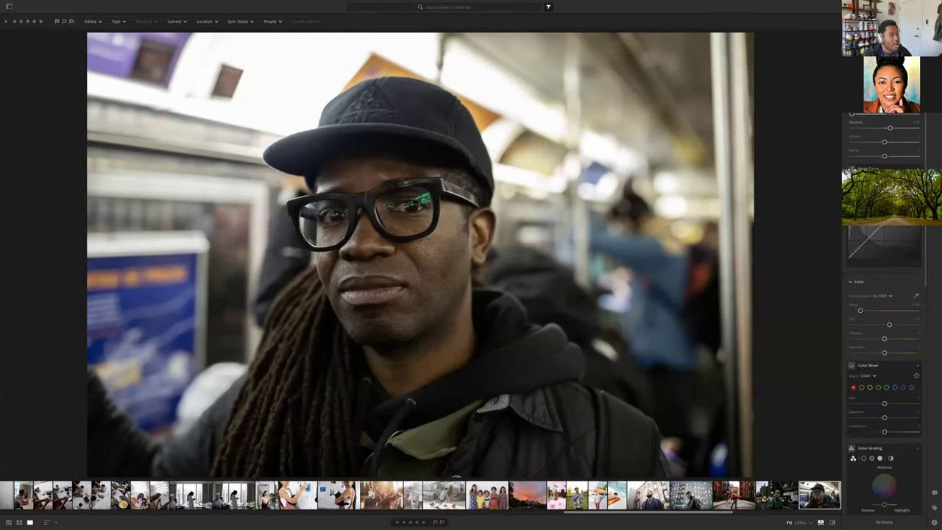
Save a new version of the portrait named 'Edit'
left_click(880, 521)
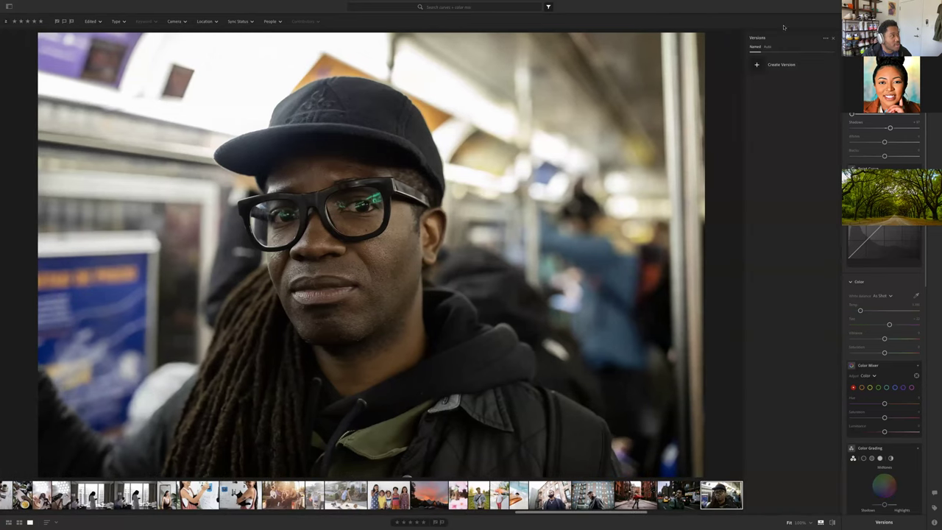
left_click(773, 66)
type("Edit")
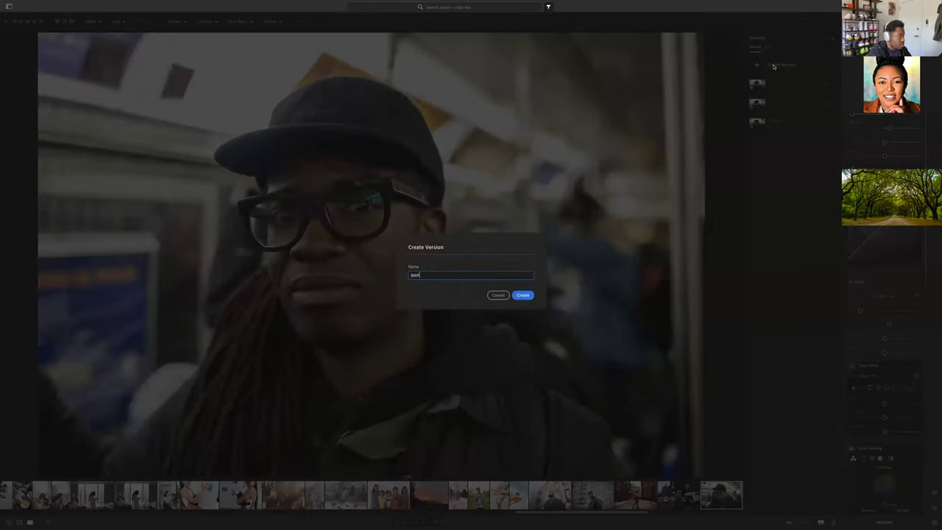
key("Return")
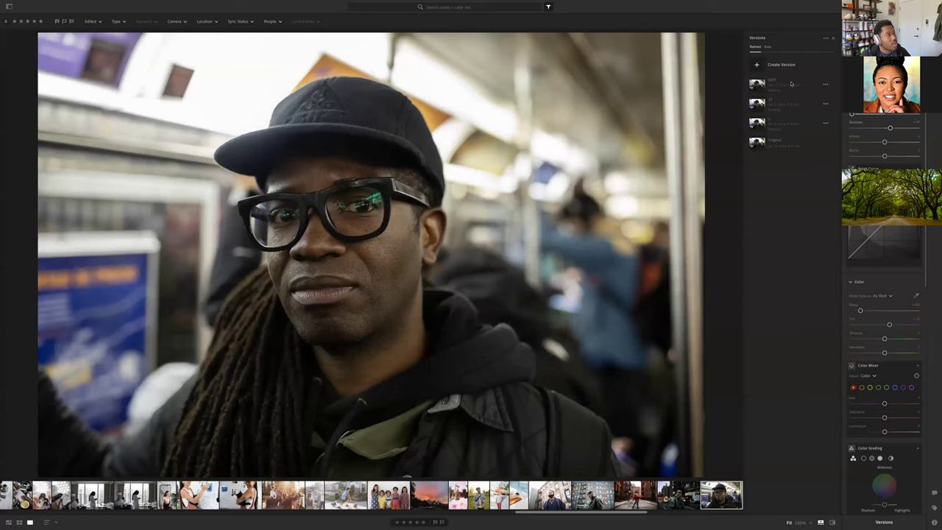
Preview the original, toggle black and white, and test then reset Saturation
left_click(775, 146)
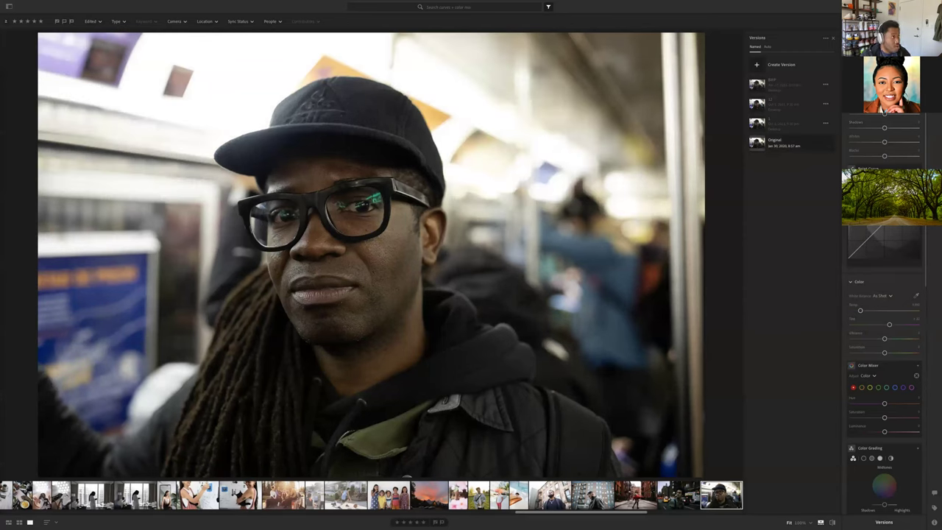
key("v")
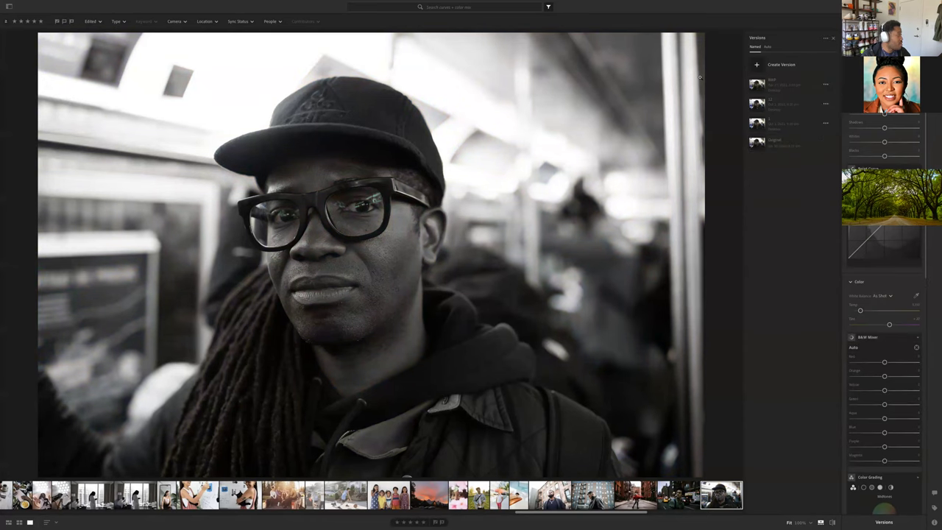
key("v")
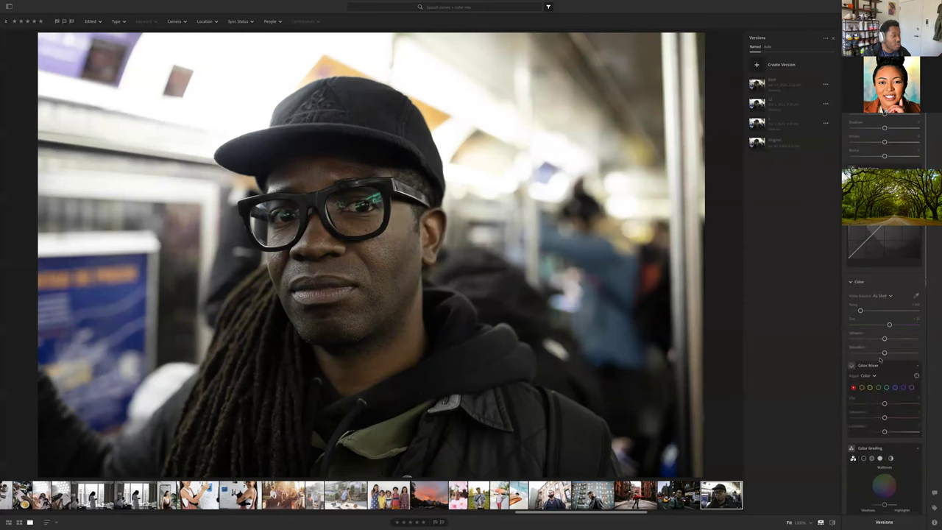
left_click_drag(885, 353, 778, 351)
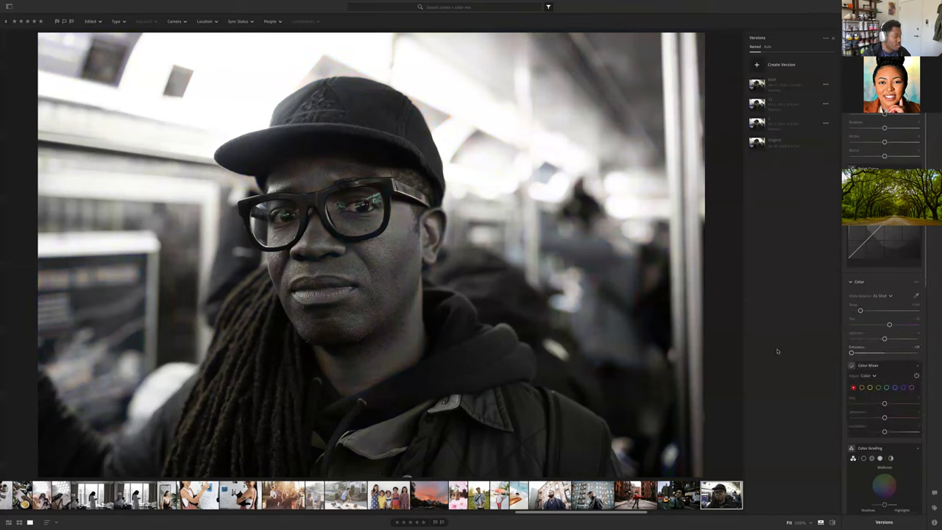
double_click(850, 353)
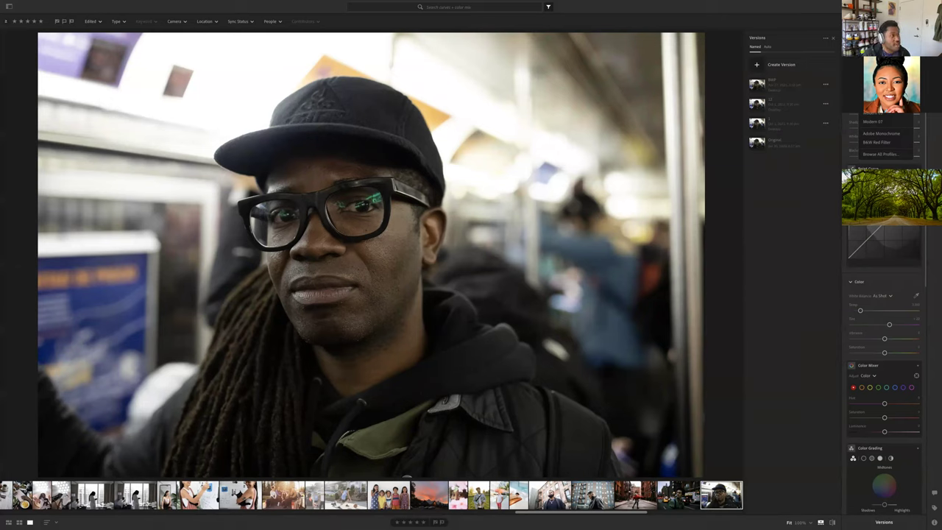
Apply the Adobe Monochrome profile and inspect the face and background up close
left_click(882, 151)
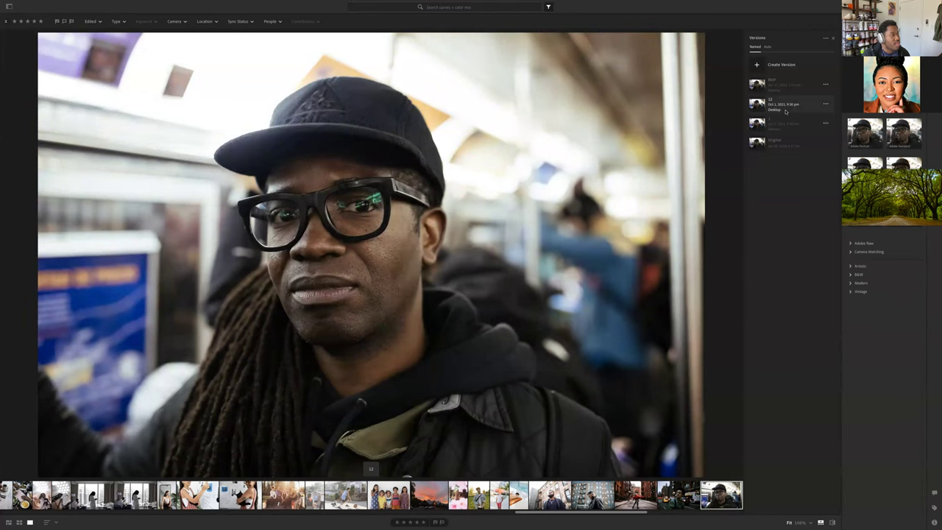
left_click(786, 110)
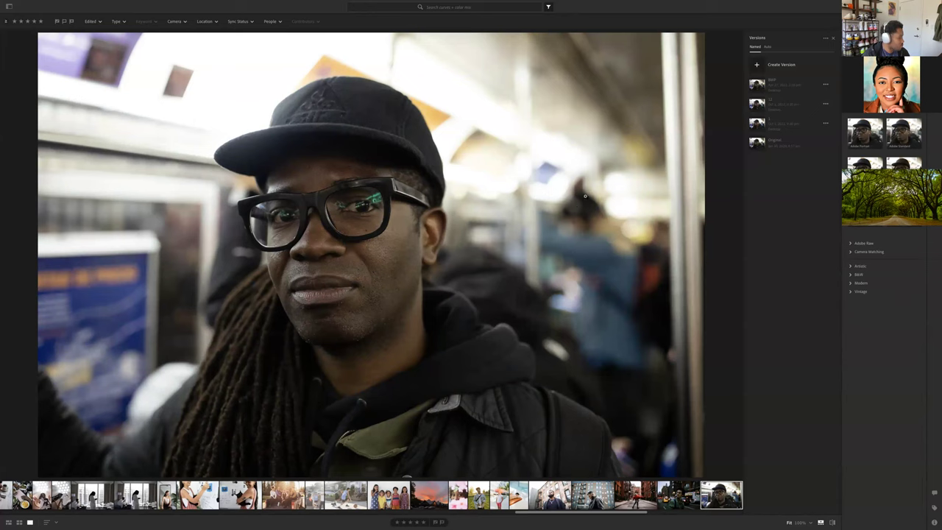
key("z")
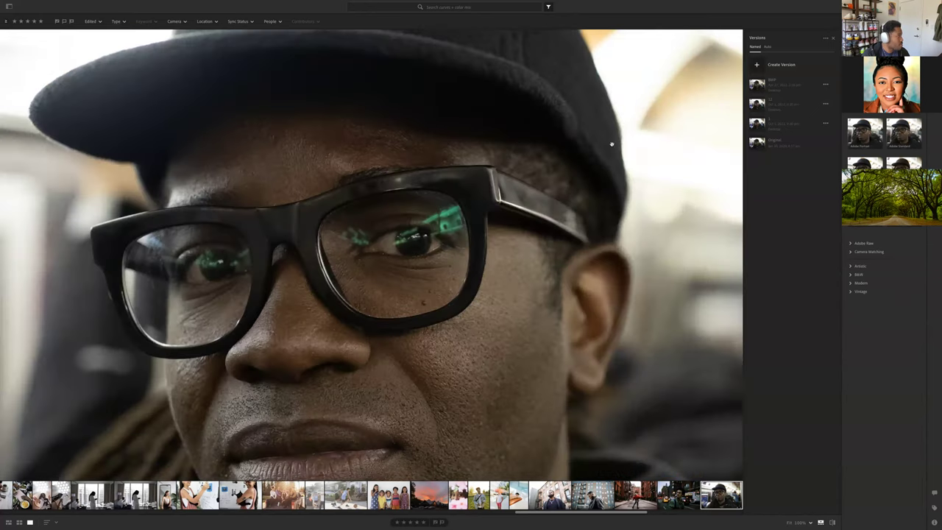
key("ctrl+equal")
scroll(672, 122, "left", 5)
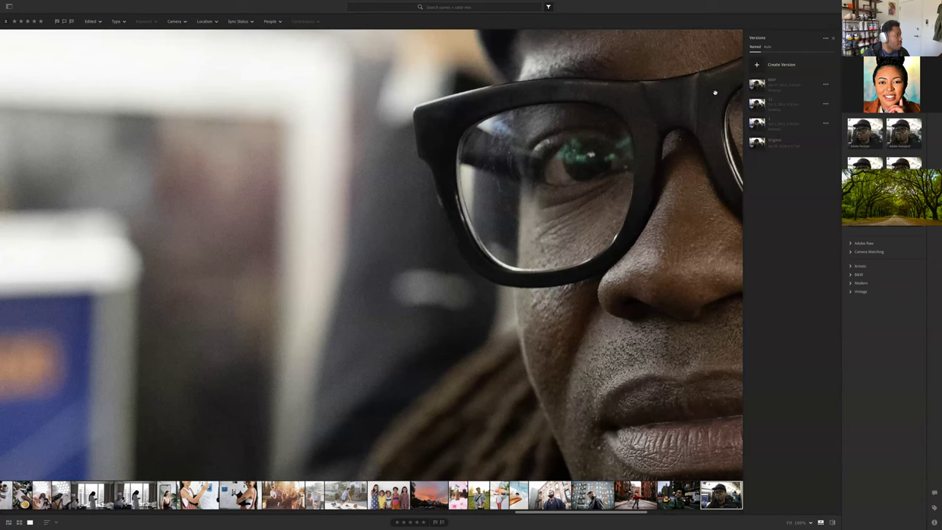
key("shift+v")
scroll(717, 95, "down", 2)
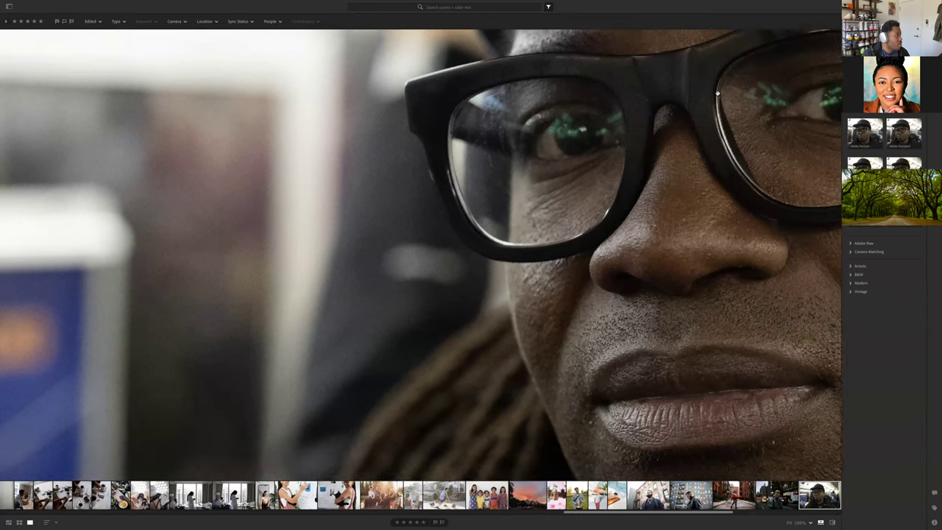
key("e")
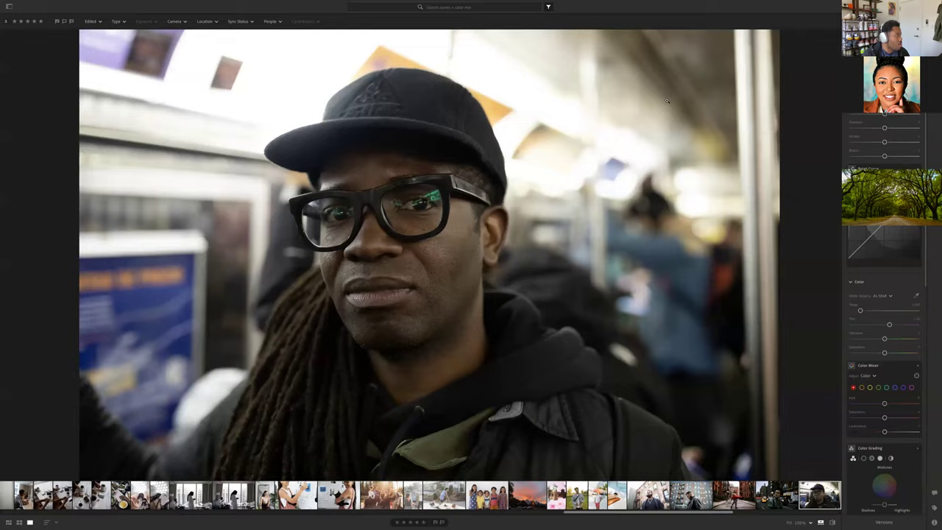
left_click(643, 116)
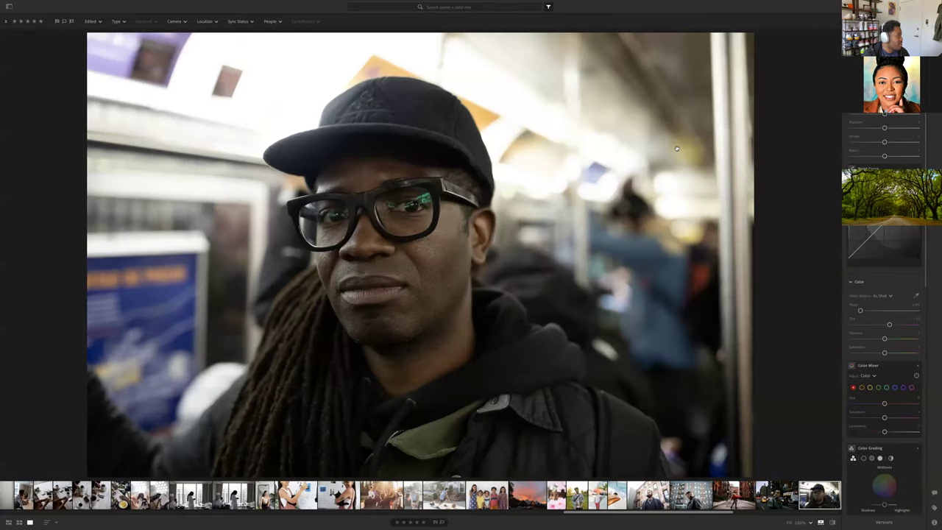
left_click(788, 110)
scroll(789, 111, "left", 5)
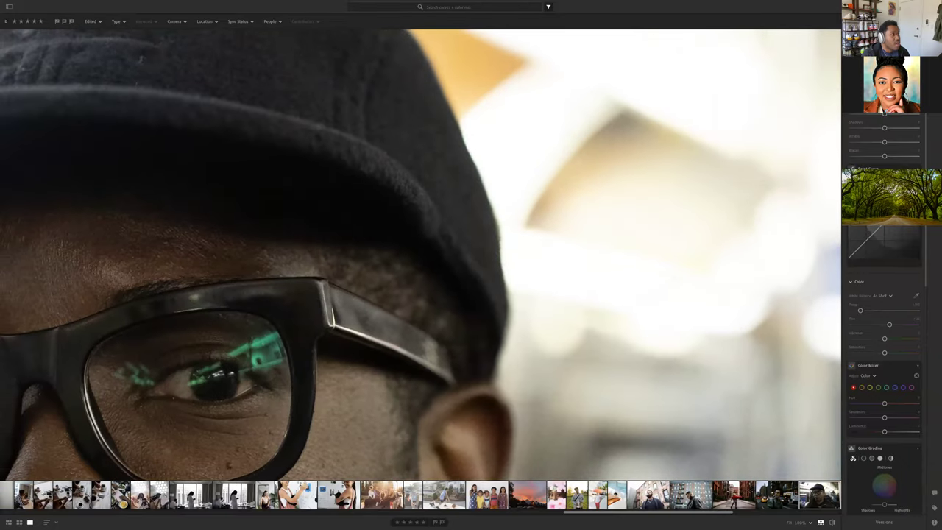
scroll(421, 255, "left", 5)
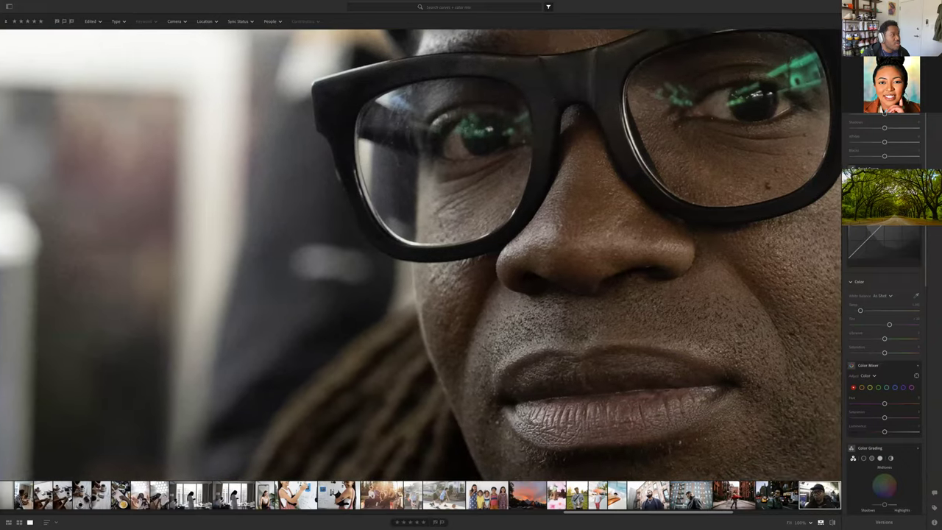
Compare with Adobe Portrait, return to black and white, and expand the B&W profile group
key("v")
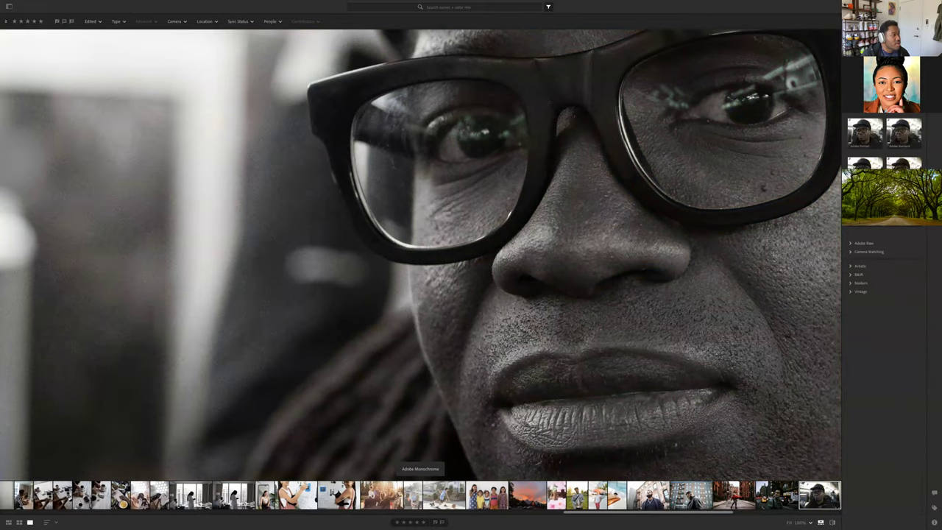
left_click(879, 122)
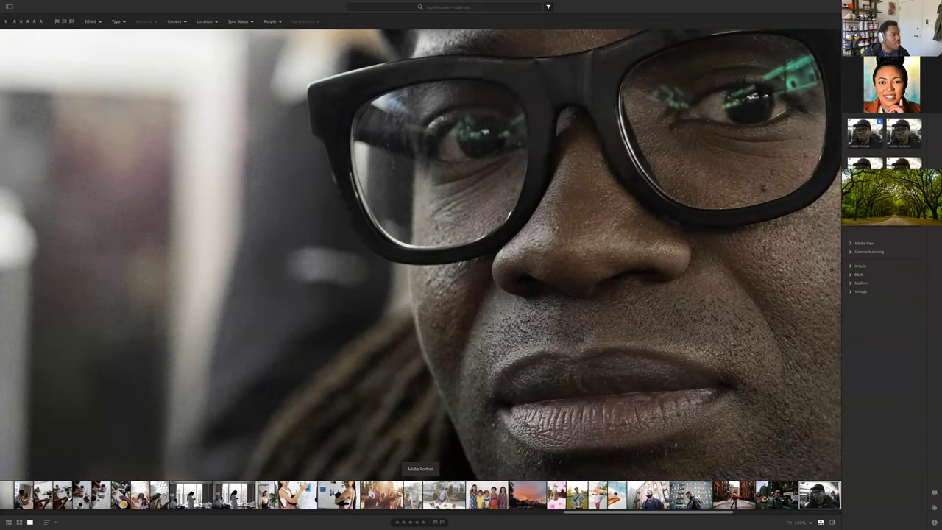
key("v")
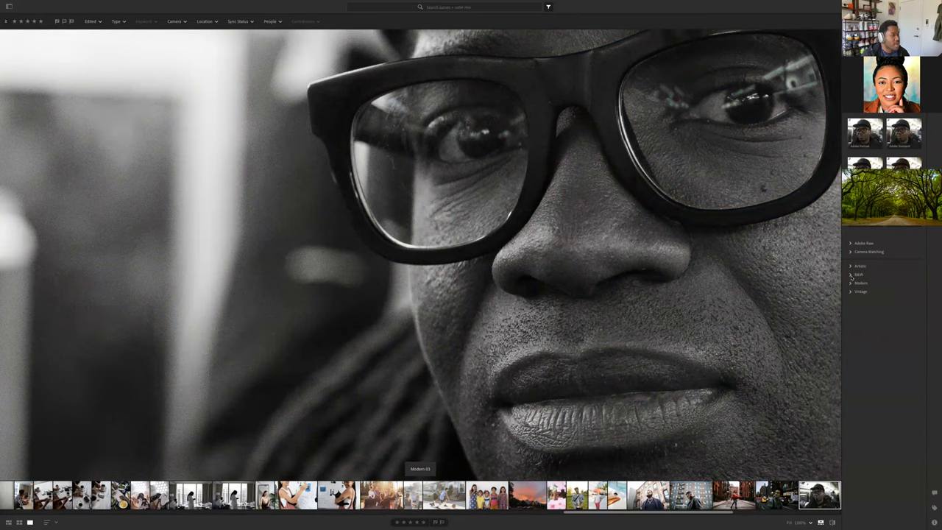
left_click(879, 273)
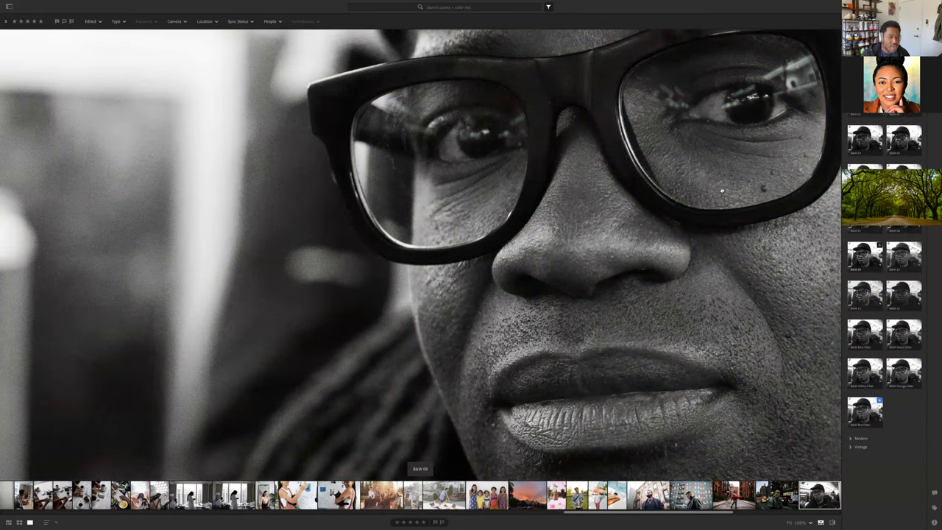
left_click(721, 190)
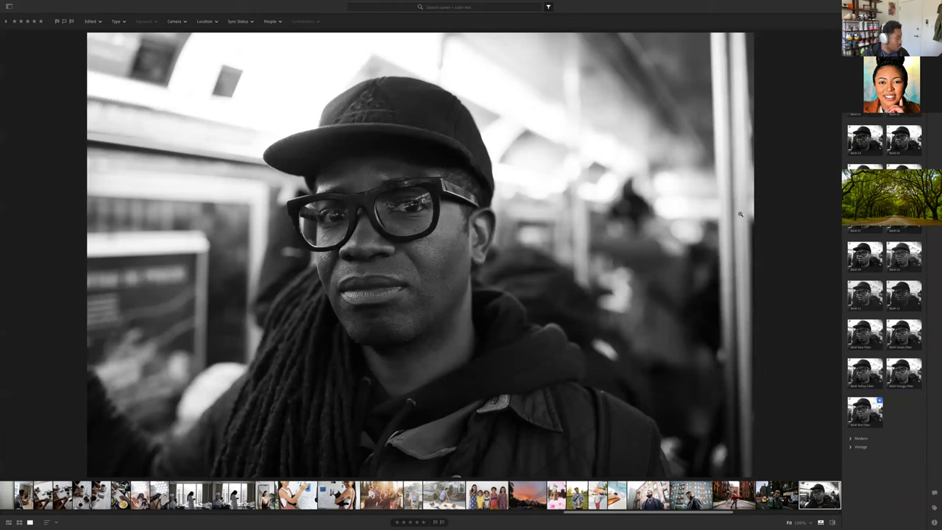
left_click(699, 215)
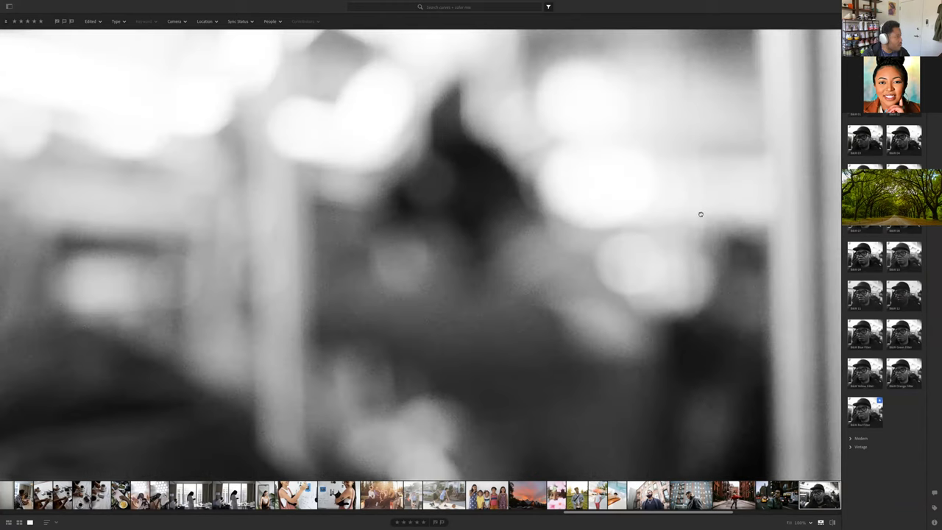
left_click(553, 223)
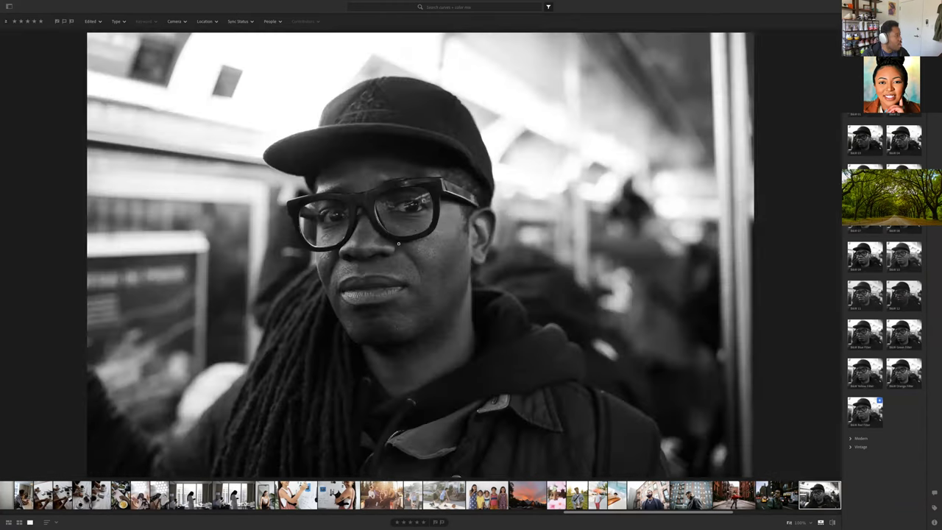
Try the B&W 07 and B&W 09 profiles, varying the Amount then resetting it
left_click(865, 197)
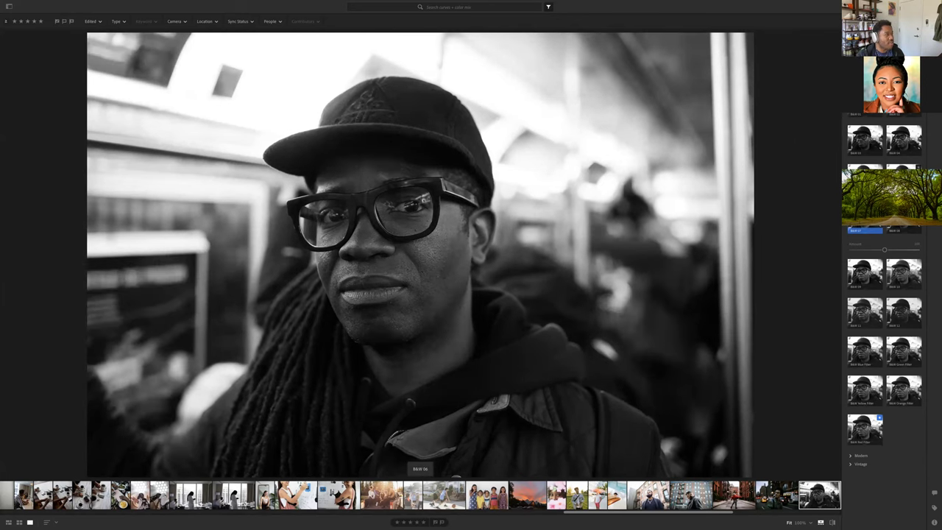
left_click(873, 230)
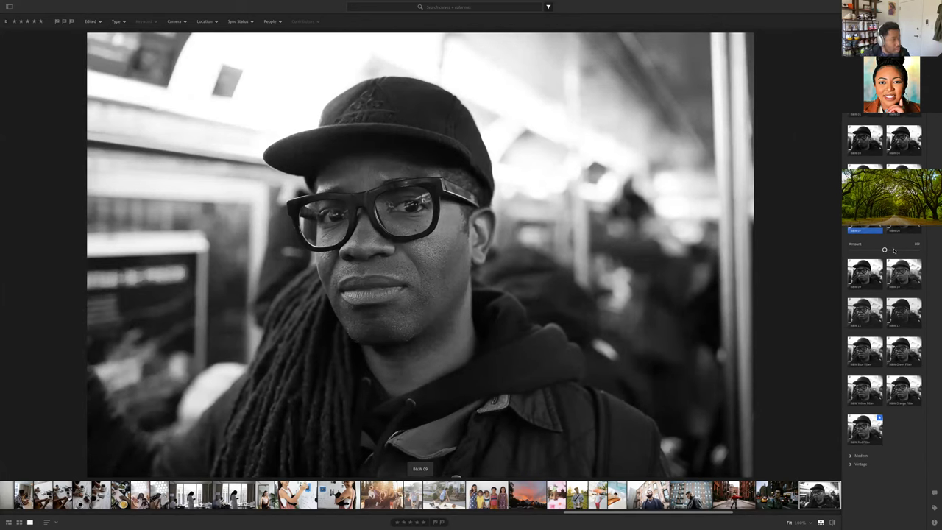
left_click_drag(884, 250, 865, 251)
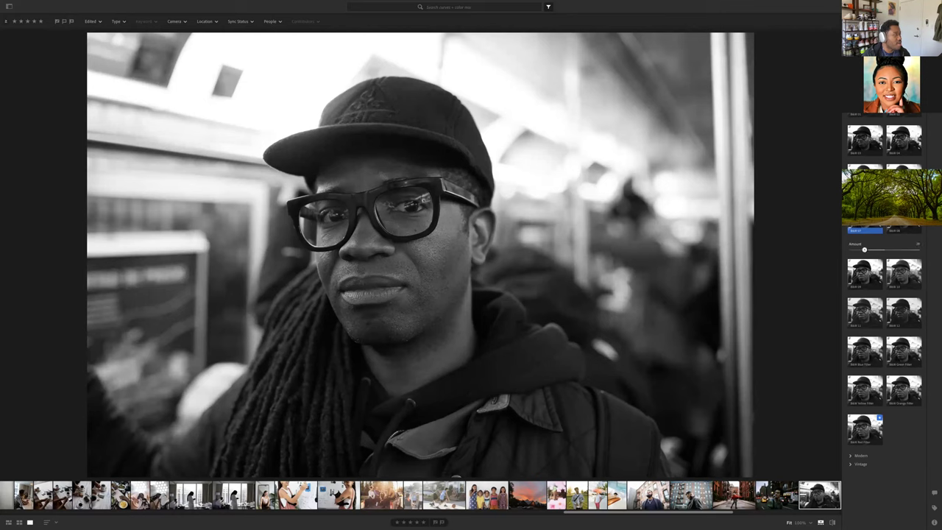
left_click_drag(865, 251, 911, 251)
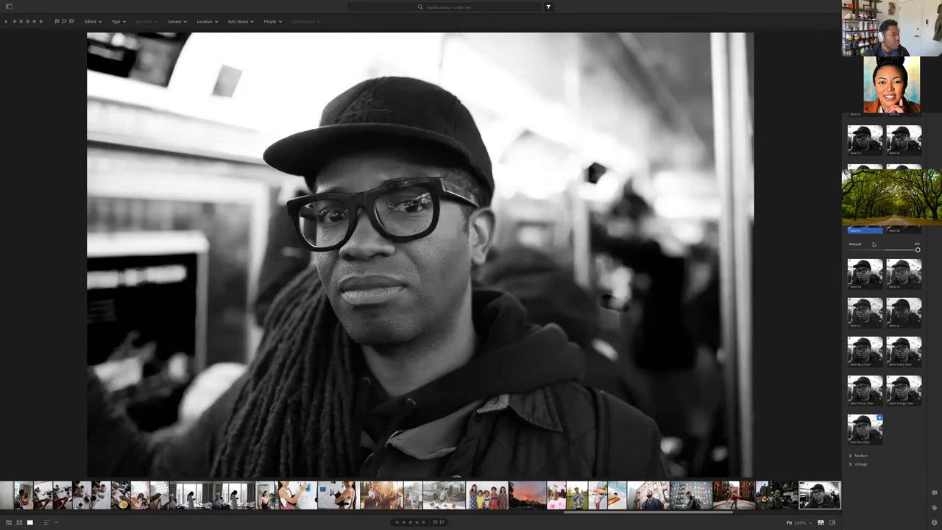
double_click(917, 251)
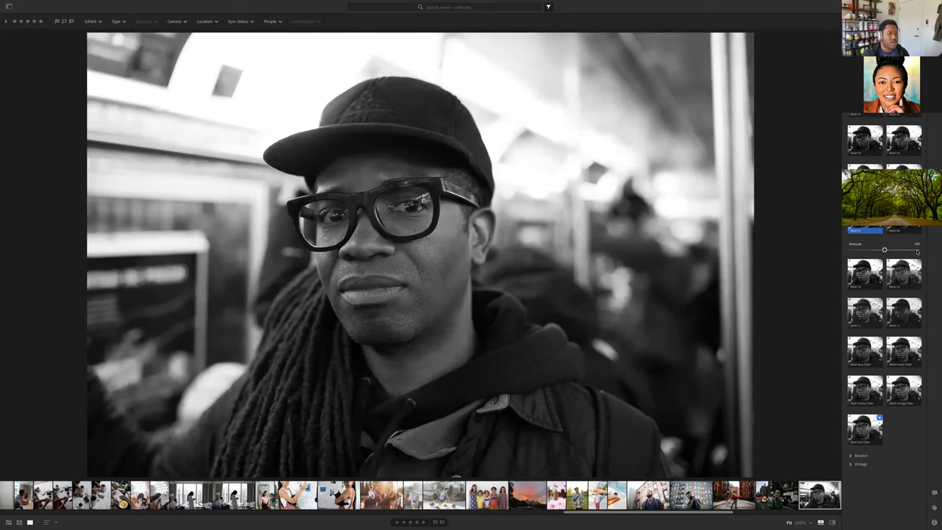
Undo back to the B&W 02 look and return to the edit adjustments
key("ctrl+z")
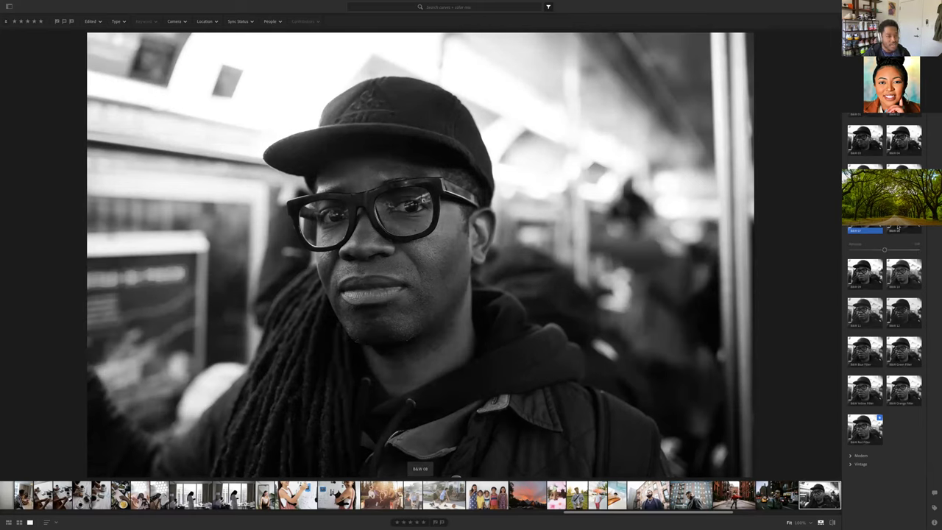
key("ctrl+z")
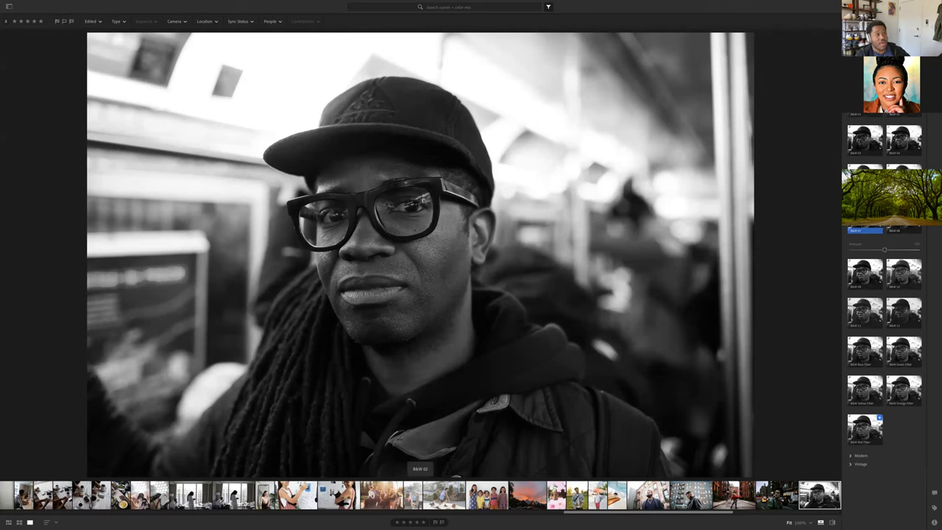
key("e")
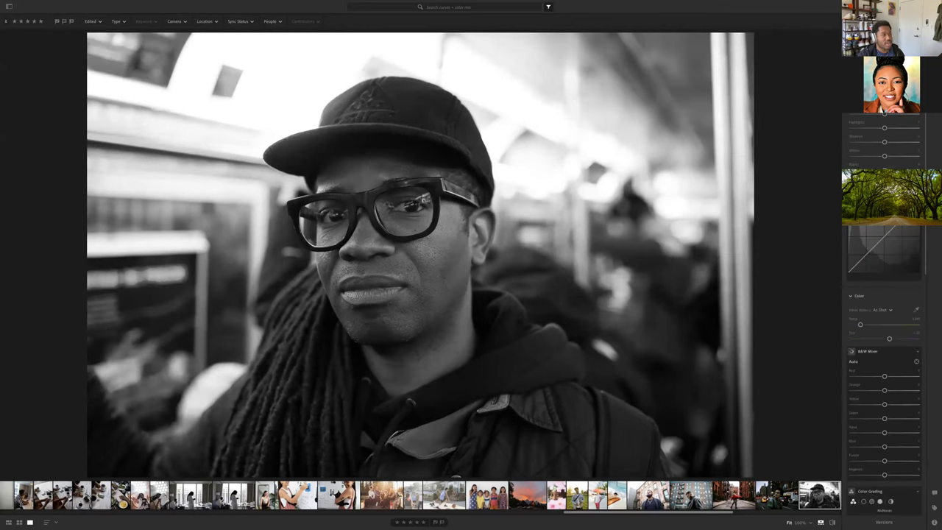
Restore the subway portrait's colour and expand the 2020 albums in the photo library
key("v")
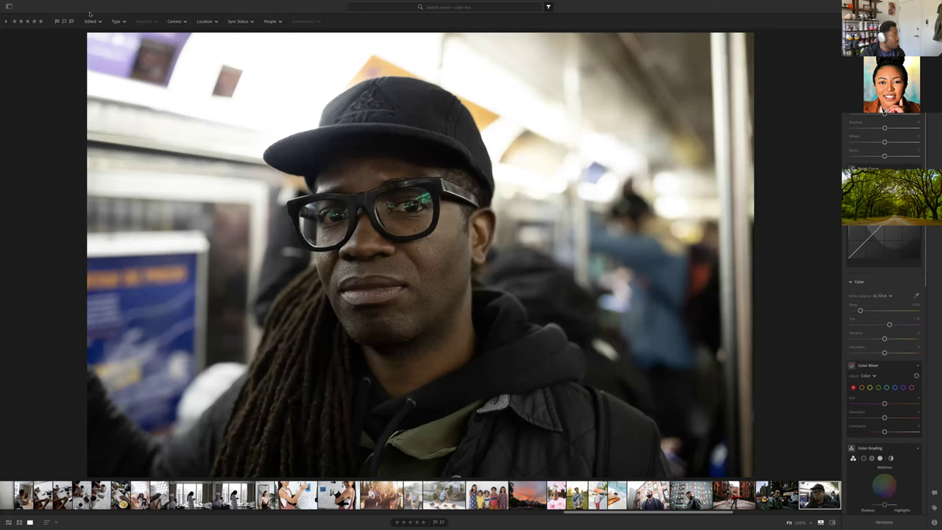
left_click(9, 6)
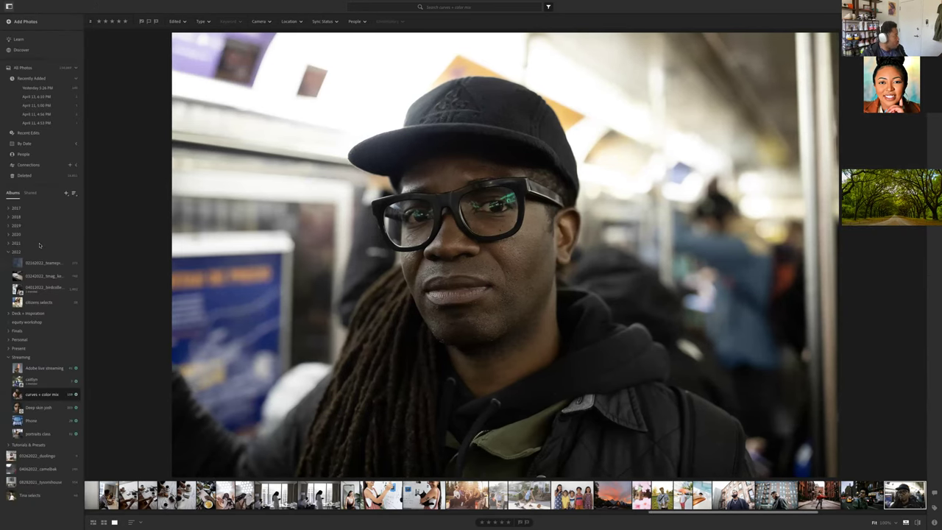
left_click(9, 234)
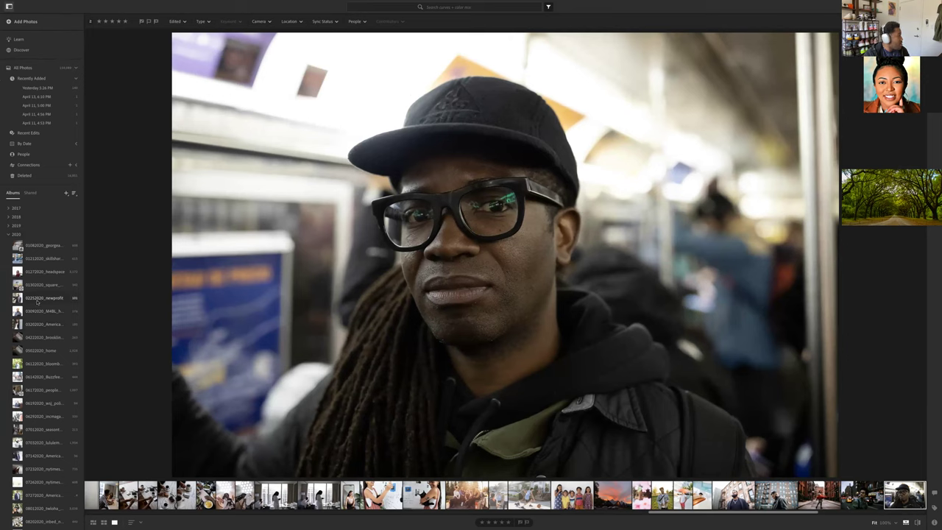
Collapse the 2020, 2022 and Streaming groups in the Albums list
scroll(40, 312, "down", 6)
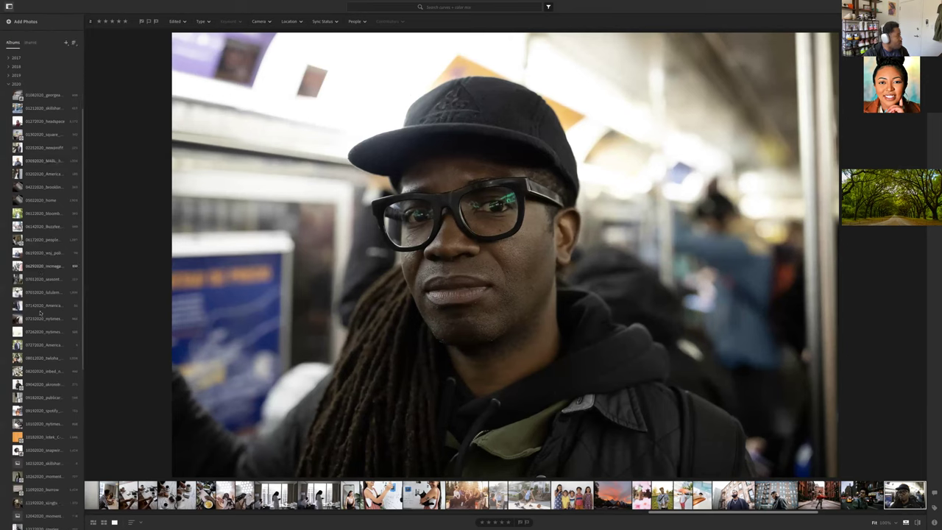
scroll(26, 318, "up", 1)
scroll(27, 307, "up", 5)
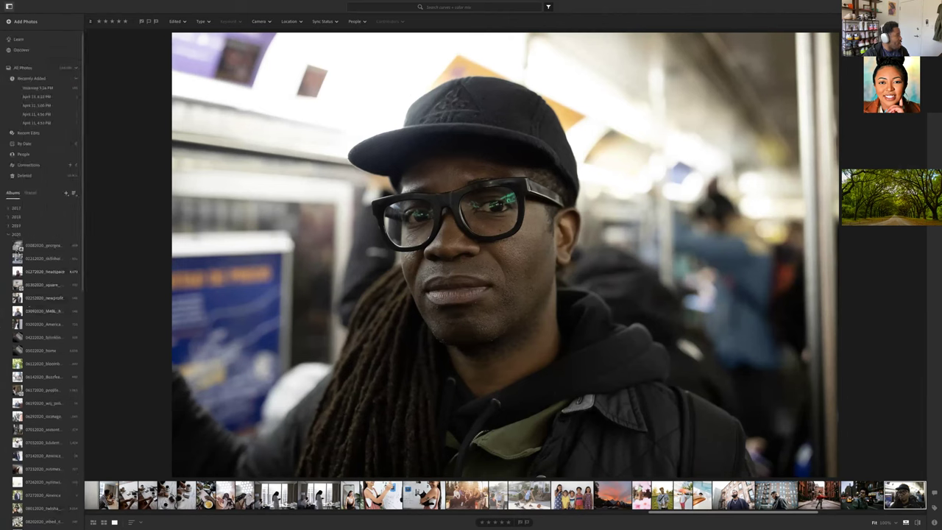
left_click(8, 233)
left_click(8, 233)
left_click(8, 233)
left_click(8, 252)
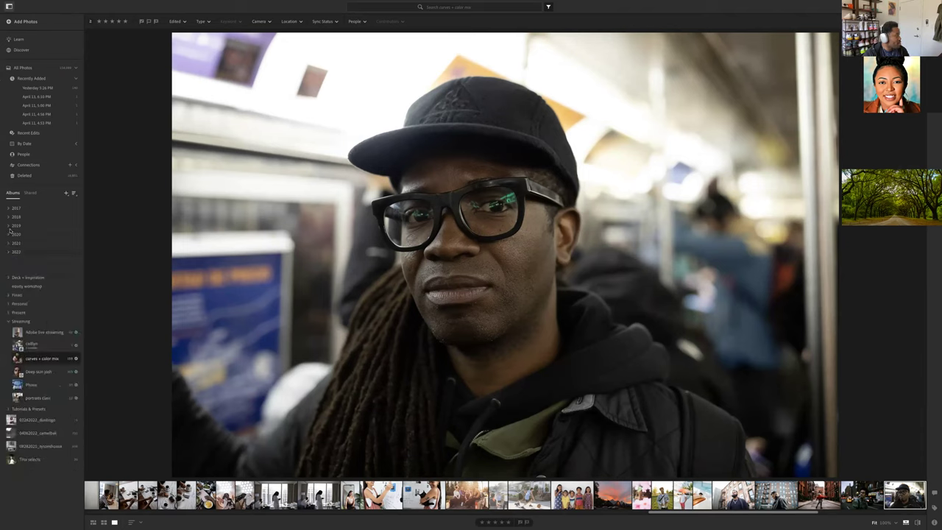
left_click(9, 305)
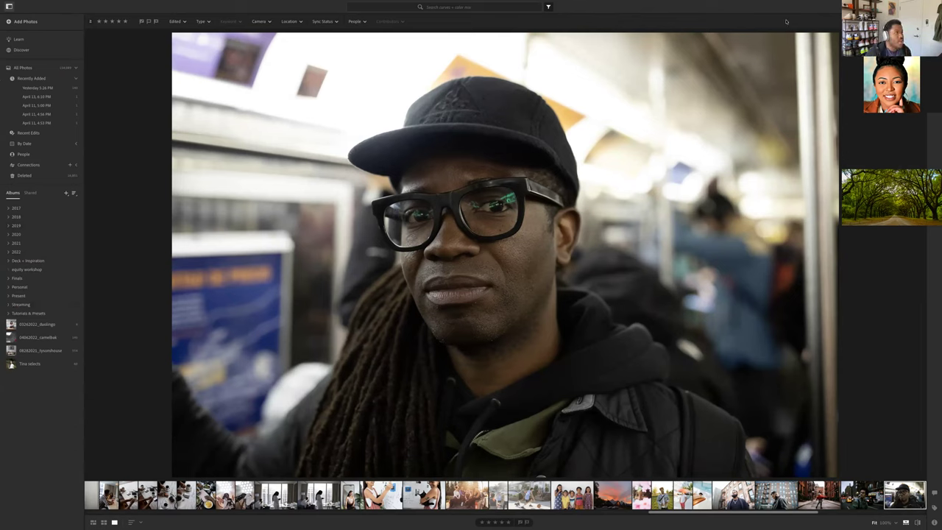
Toggle the Edit panel off and on, ending with adjustments shown beside the portrait
key("e")
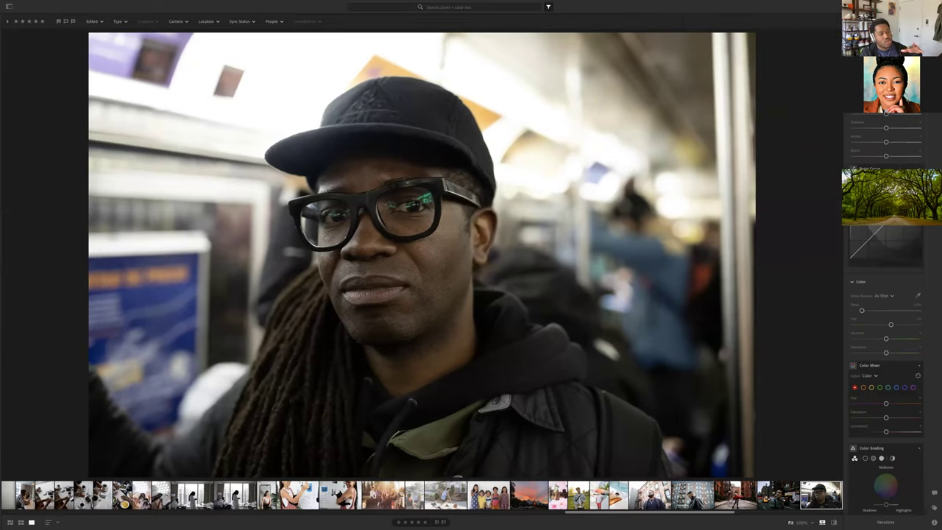
key("e")
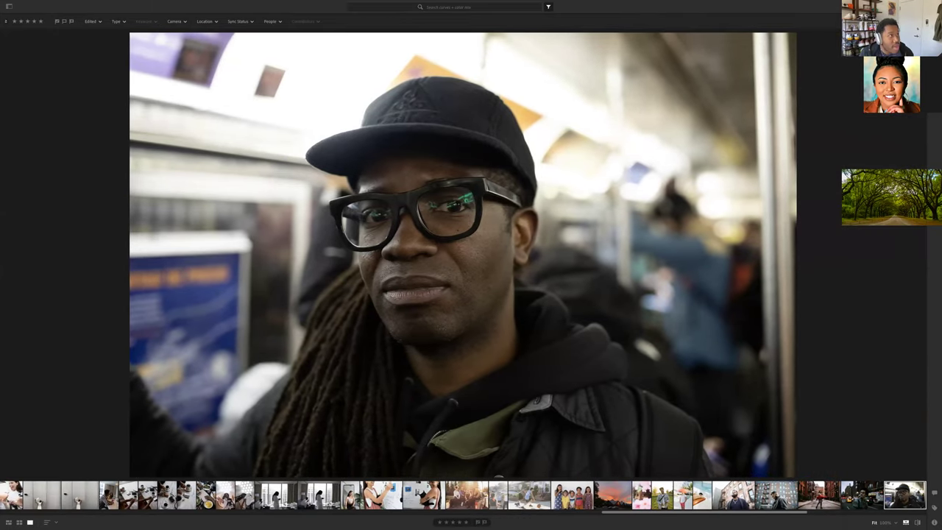
key("e")
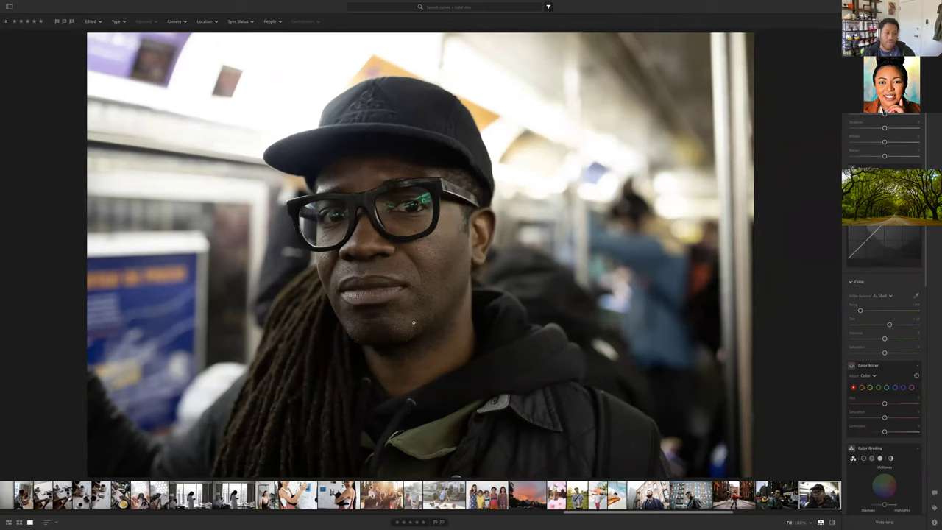
Magnify the chin to 100% and switch to a smaller Healing Brush
left_click_drag(410, 319, 629, 157)
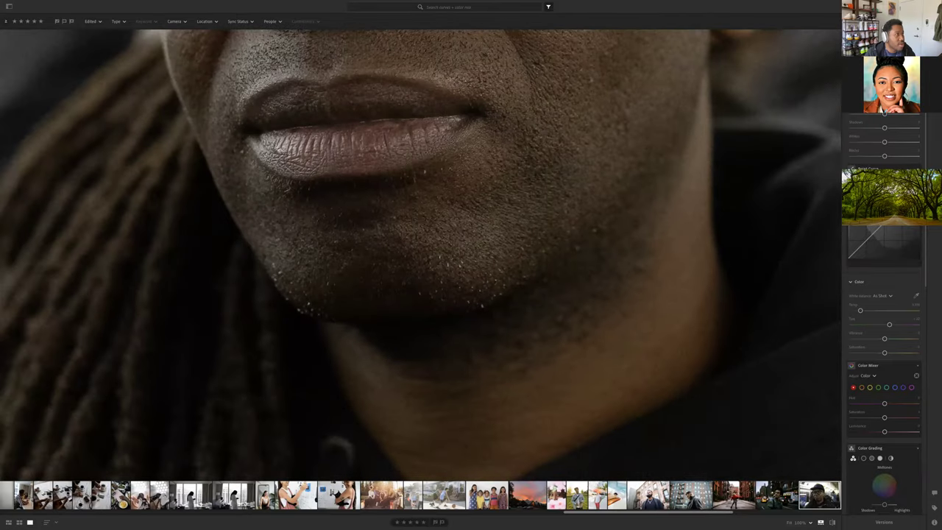
key("h")
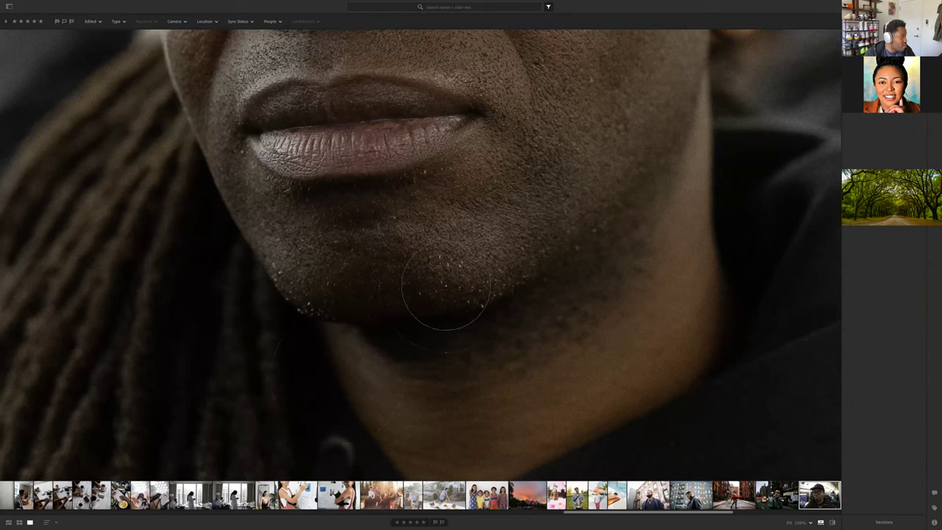
key("bracketleft")
key("bracketleft")
key("bracketleft")
key("bracketleft")
key("bracketleft")
key("bracketleft")
key("bracketleft")
key("bracketleft")
Heal the blemishes across the chin and the spot just below the lower lip
left_click(446, 262)
left_click_drag(515, 265, 507, 219)
left_click(438, 256)
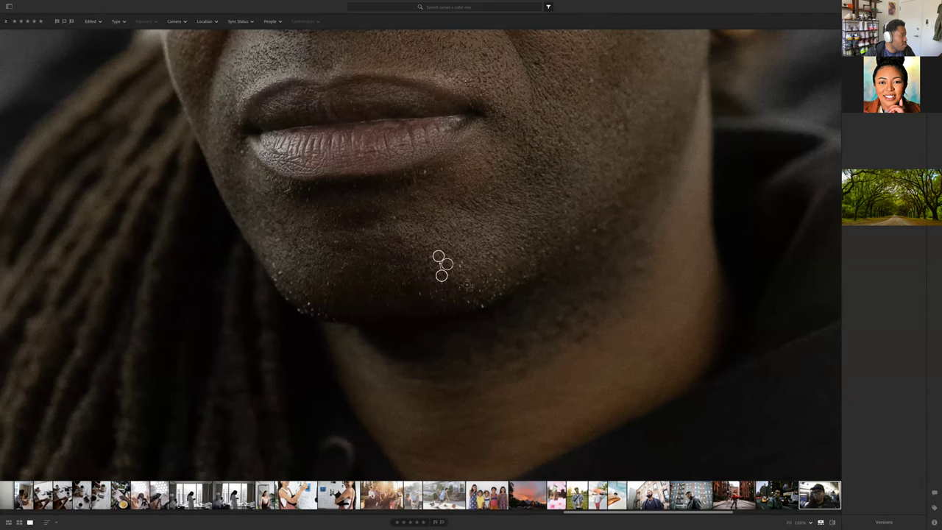
left_click(459, 266)
left_click(468, 301)
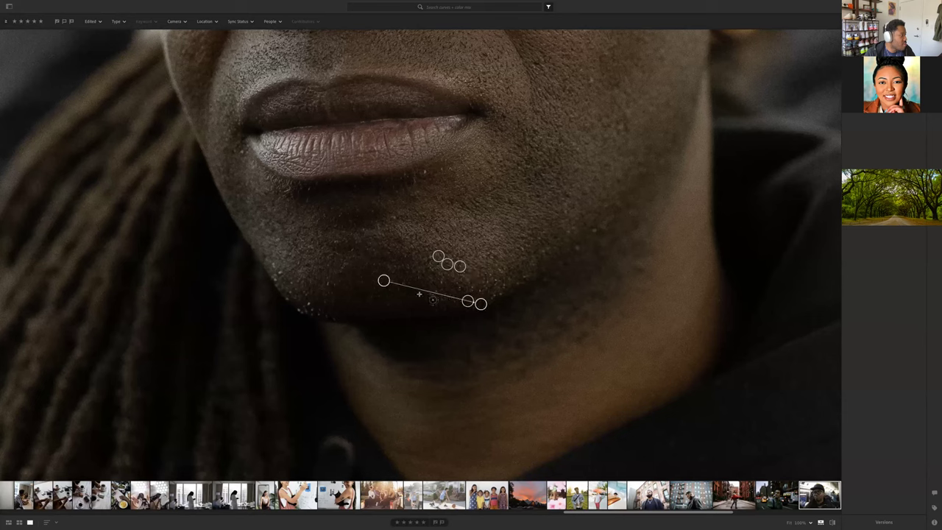
left_click(308, 304)
left_click(425, 172)
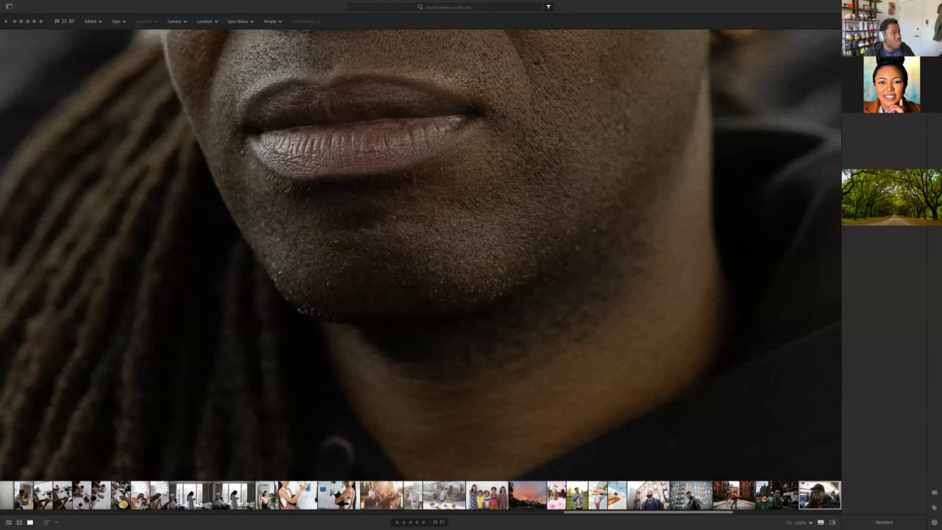
key("Escape")
Zoom back out to the whole healed portrait and switch to the Instagram browser space
left_click(599, 225)
left_click(600, 225)
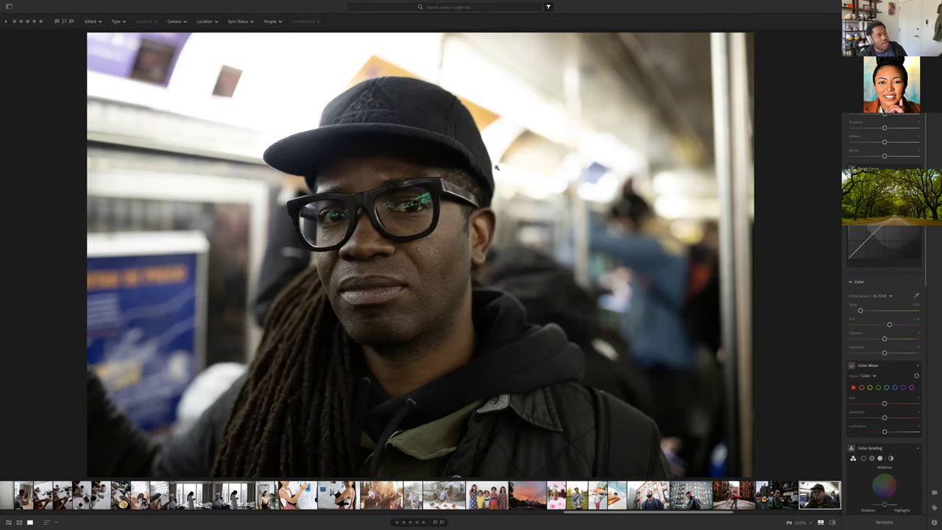
key("ctrl+Left")
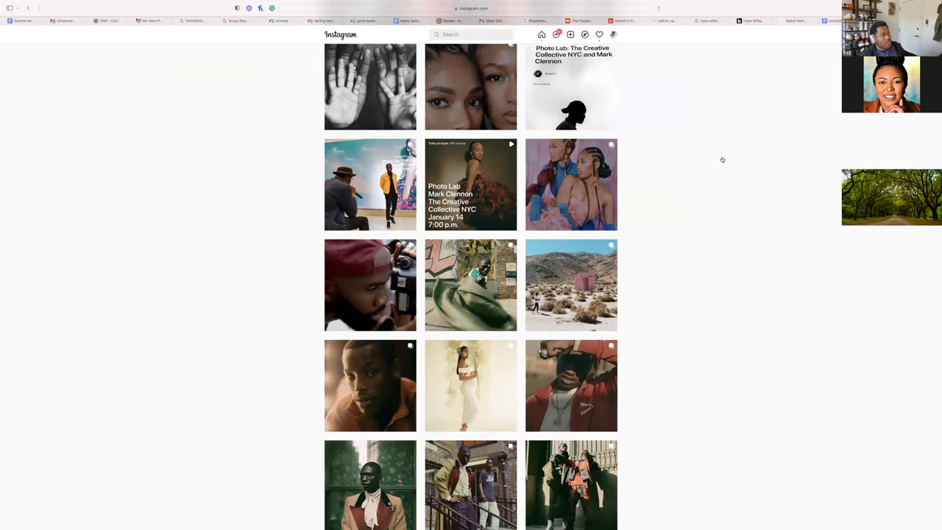
Switch through the notes desktop and Safari back to the Lightroom editor space
key("ctrl+Left")
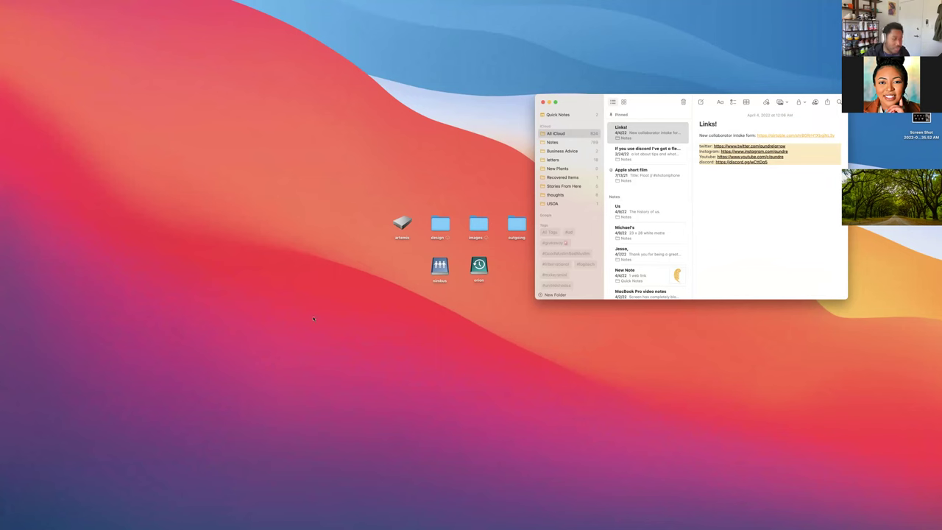
key("ctrl+Right")
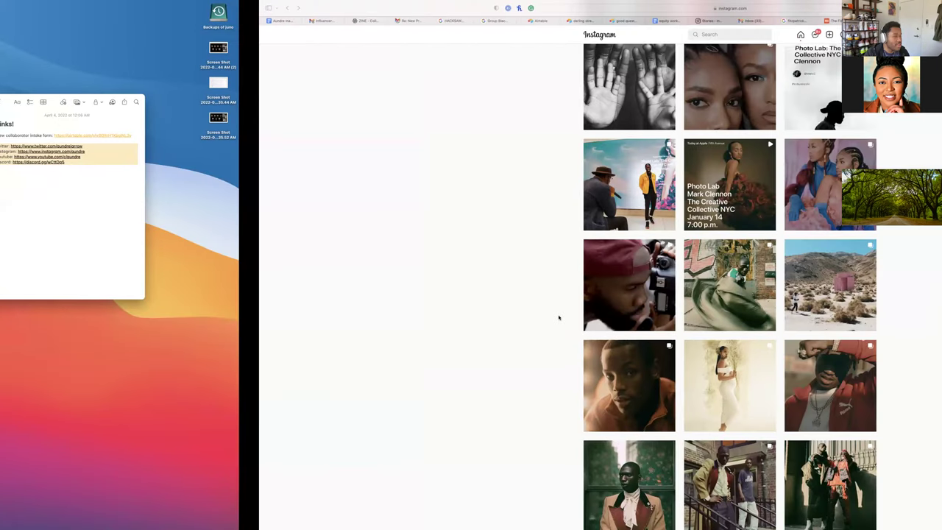
key("ctrl+Right")
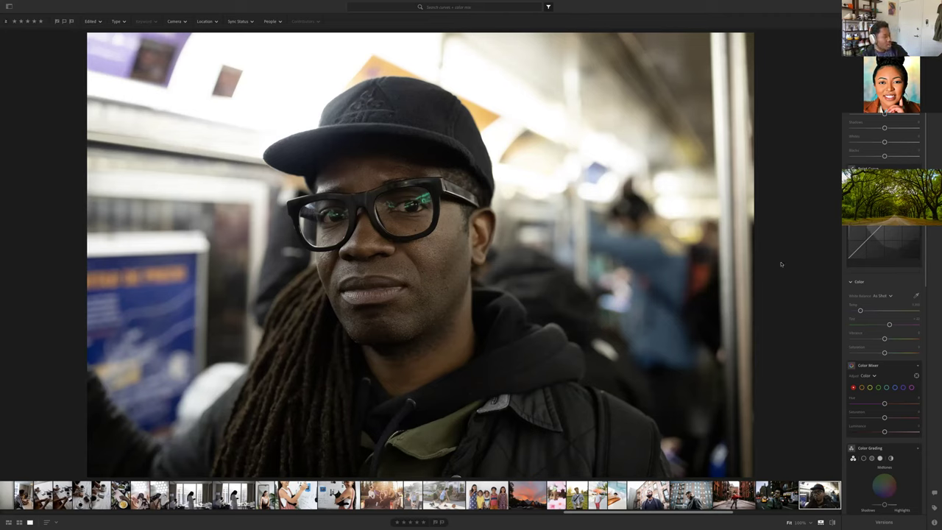
key("g")
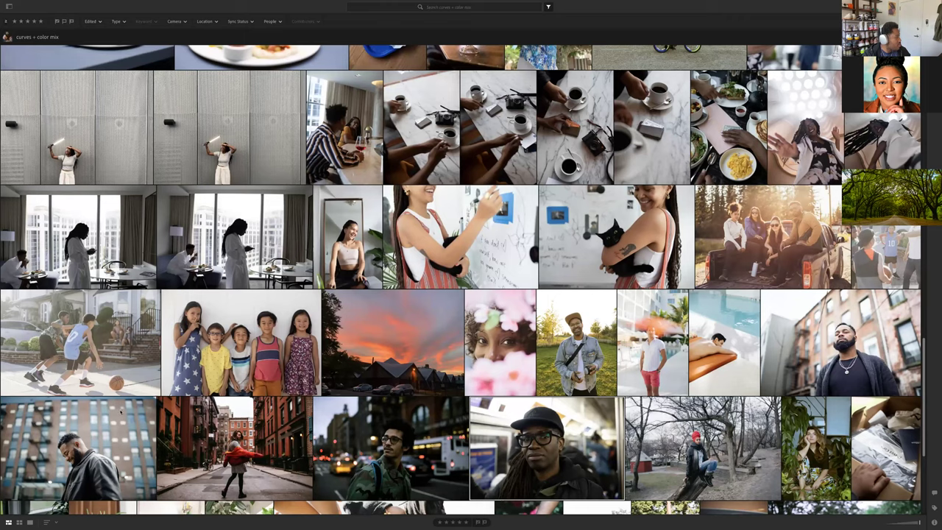
scroll(464, 279, "down", 2)
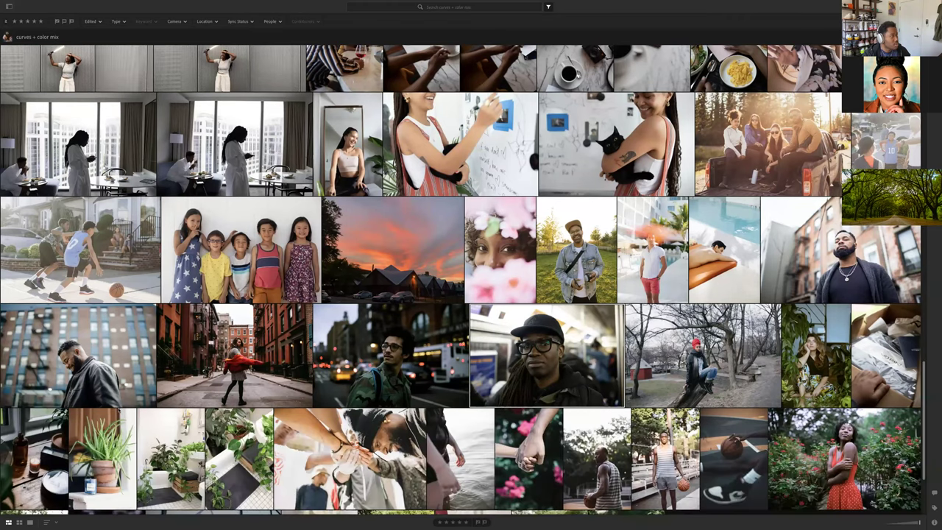
scroll(463, 280, "down", 2)
scroll(464, 280, "down", 2)
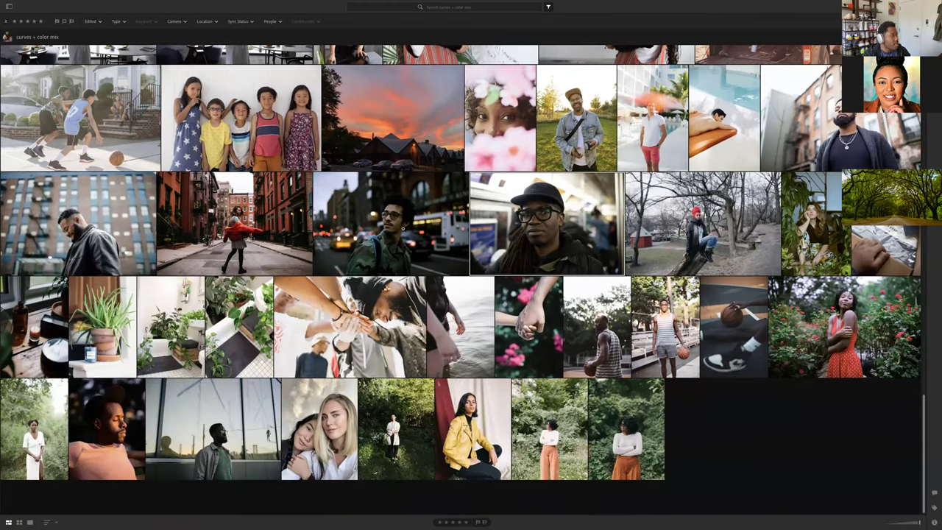
double_click(107, 429)
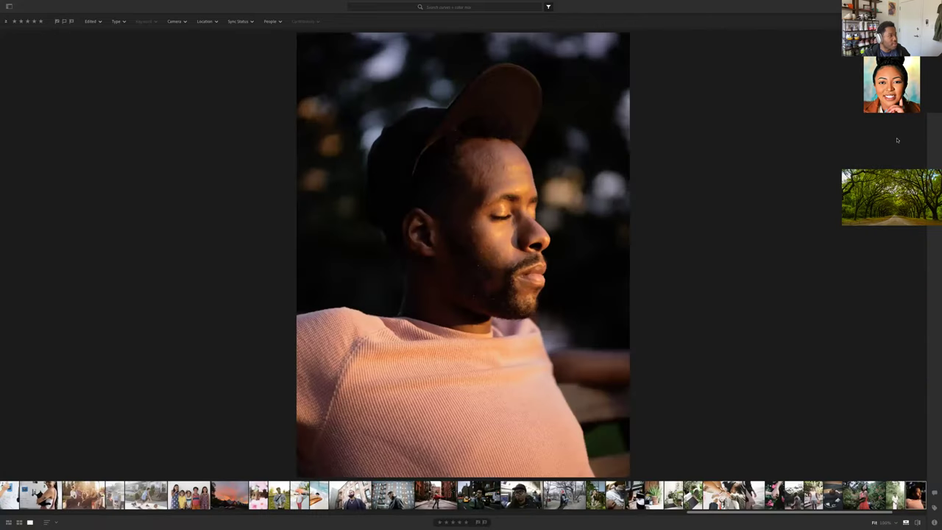
key("e")
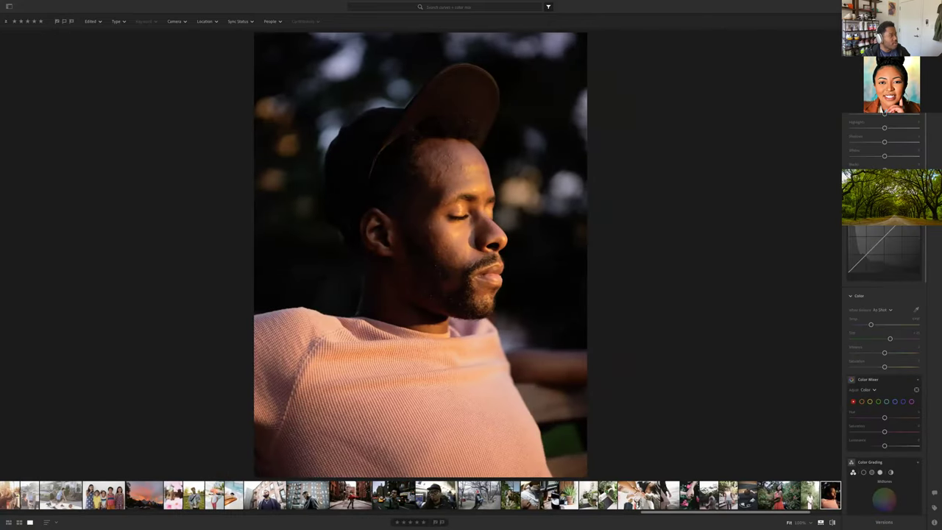
key("backslash")
key("backslash")
key("backslash")
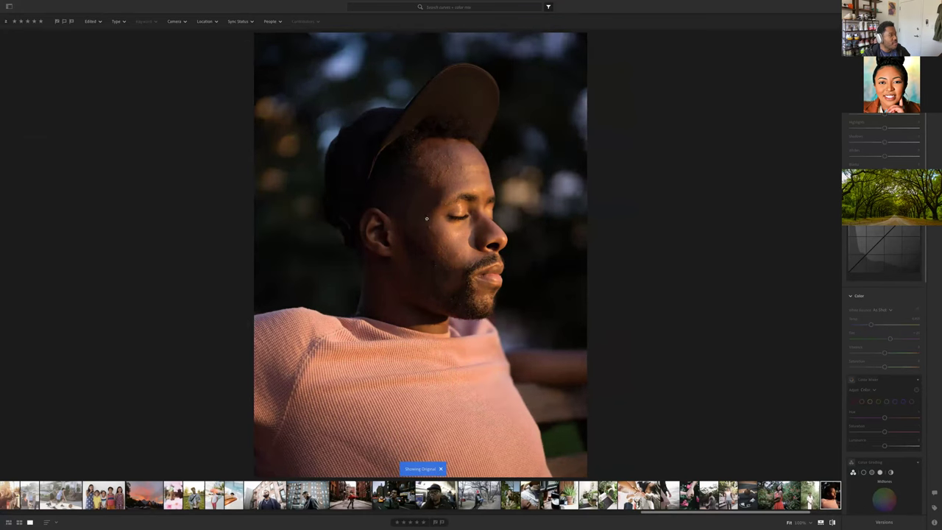
left_click(473, 191)
scroll(469, 274, "up", 5)
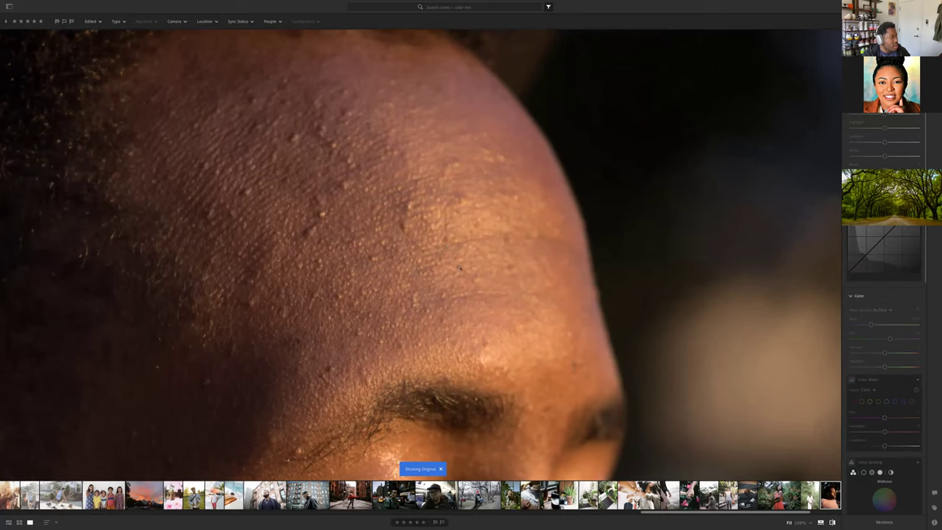
left_click(458, 267)
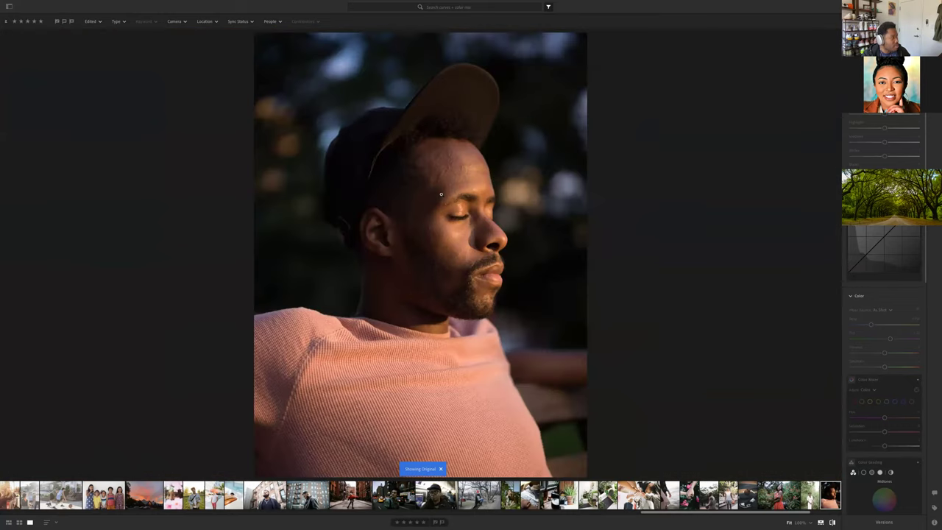
key("backslash")
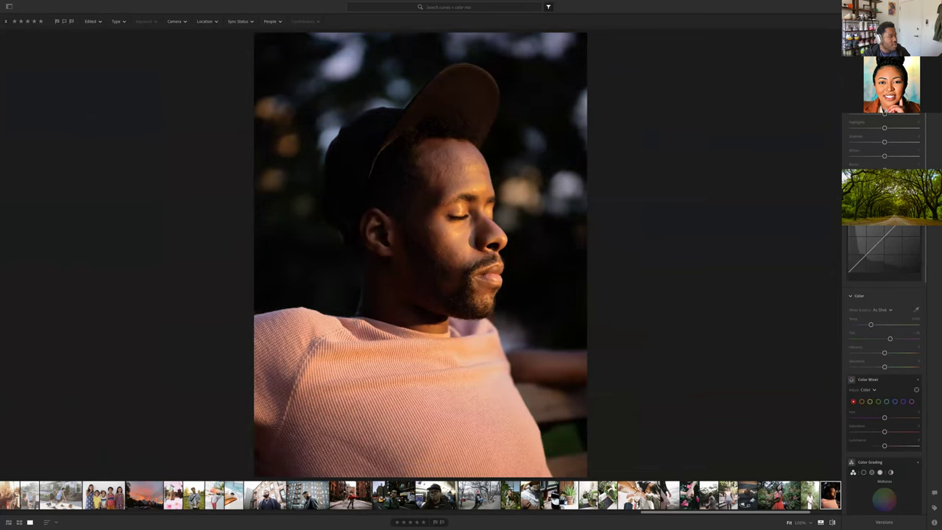
key("backslash")
key("backslash")
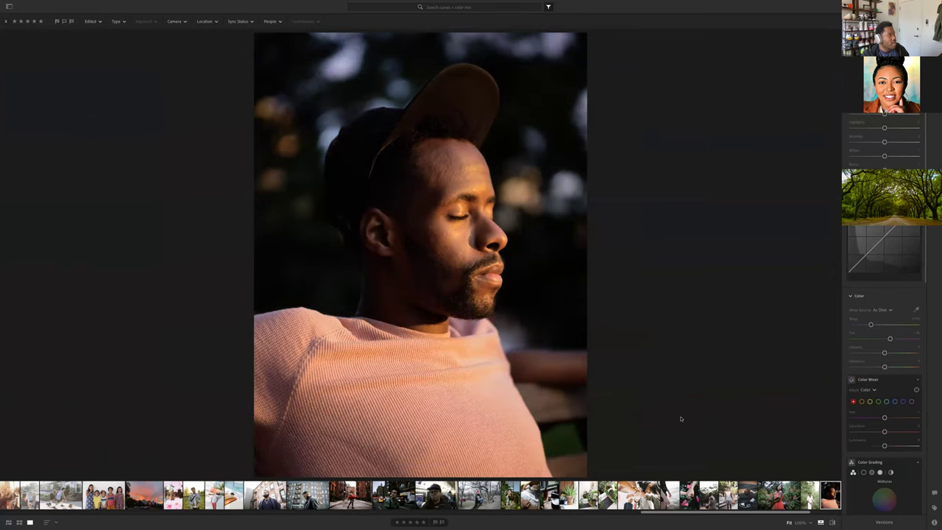
key("g")
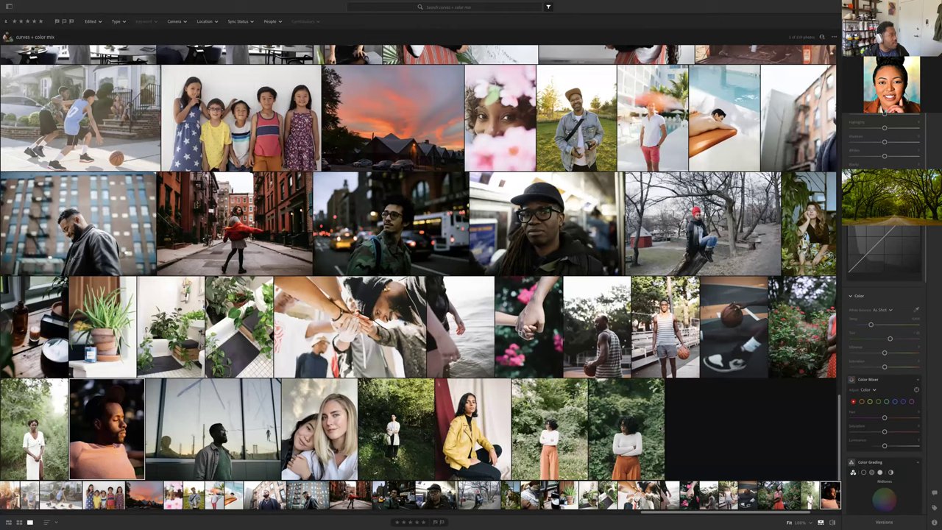
Preview the blossom tree portrait zoomed on the woman's face, then return to the grid
scroll(464, 279, "up", 3)
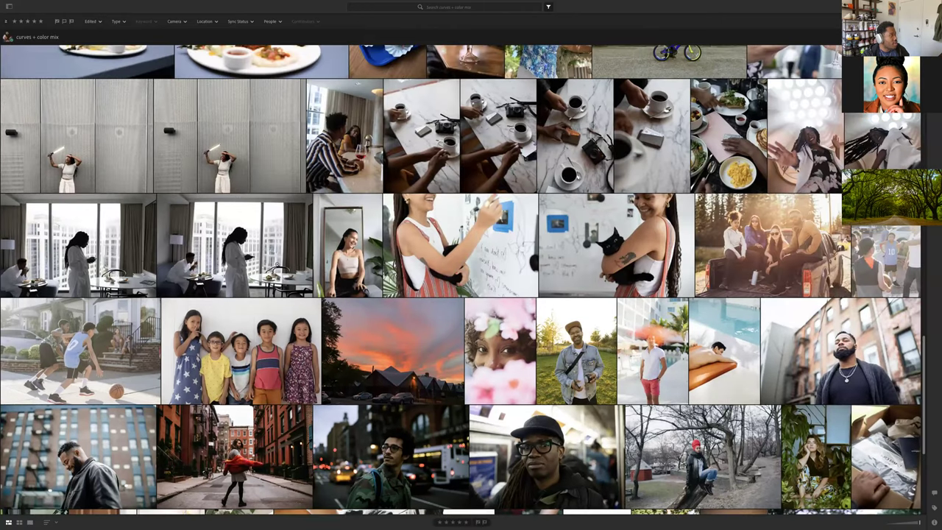
scroll(497, 304, "up", 3)
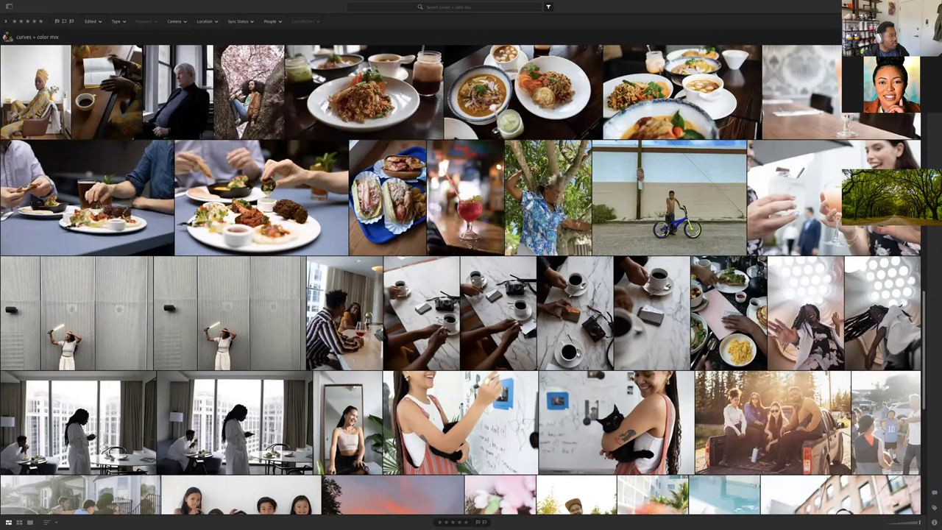
scroll(468, 295, "up", 2)
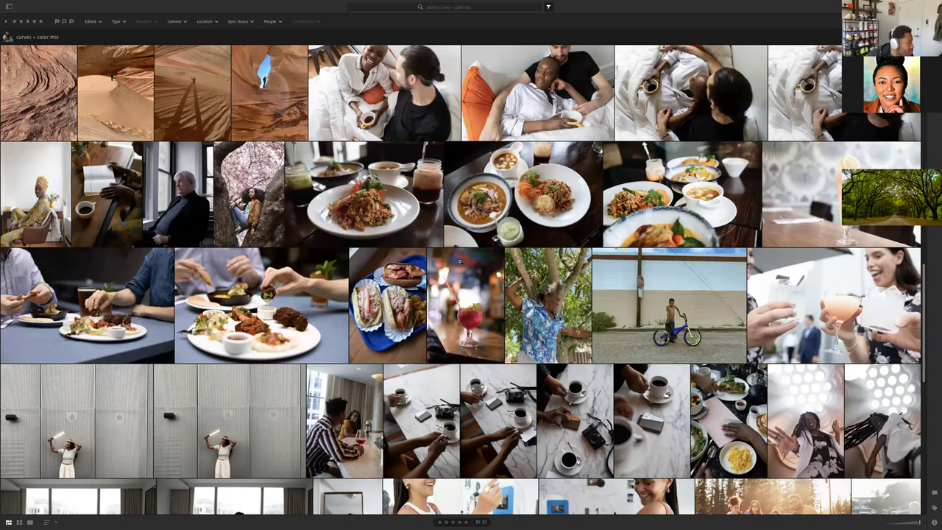
scroll(471, 235, "up", 1)
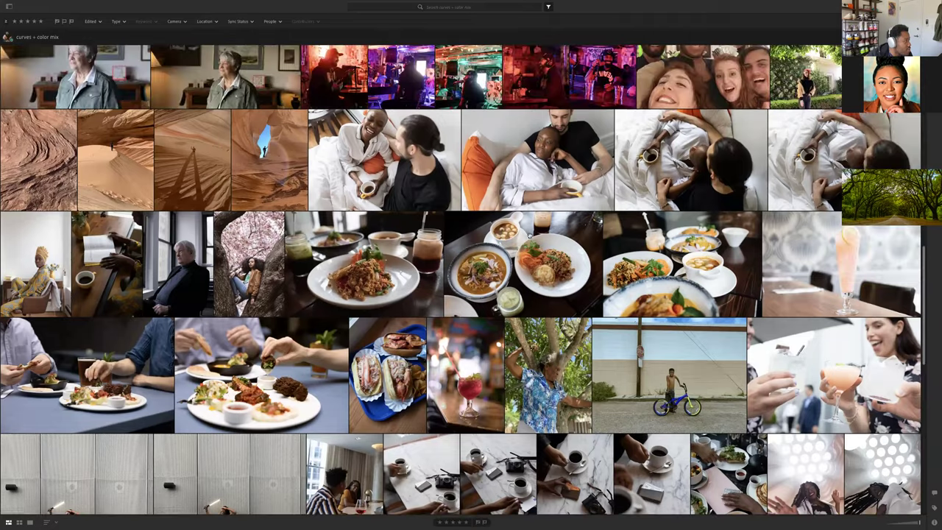
key("d")
key("z")
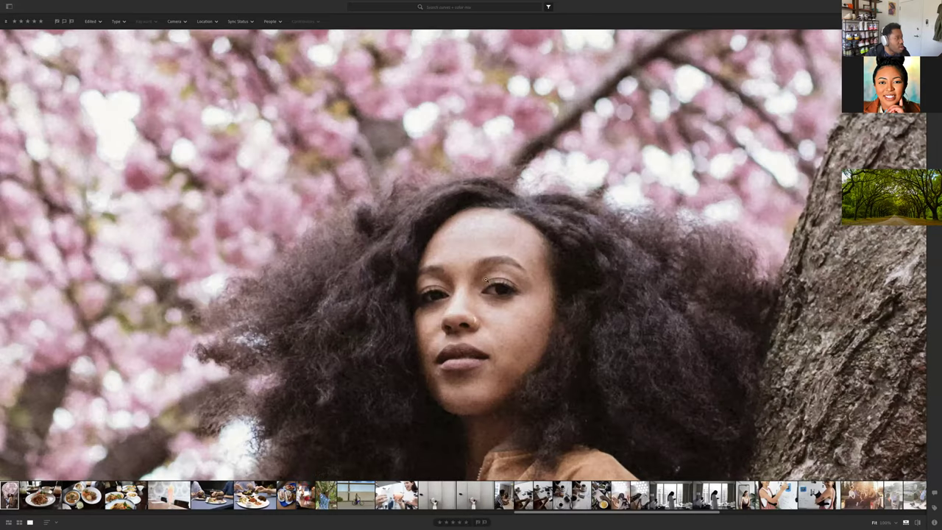
scroll(485, 278, "down", 2)
scroll(468, 275, "down", 2)
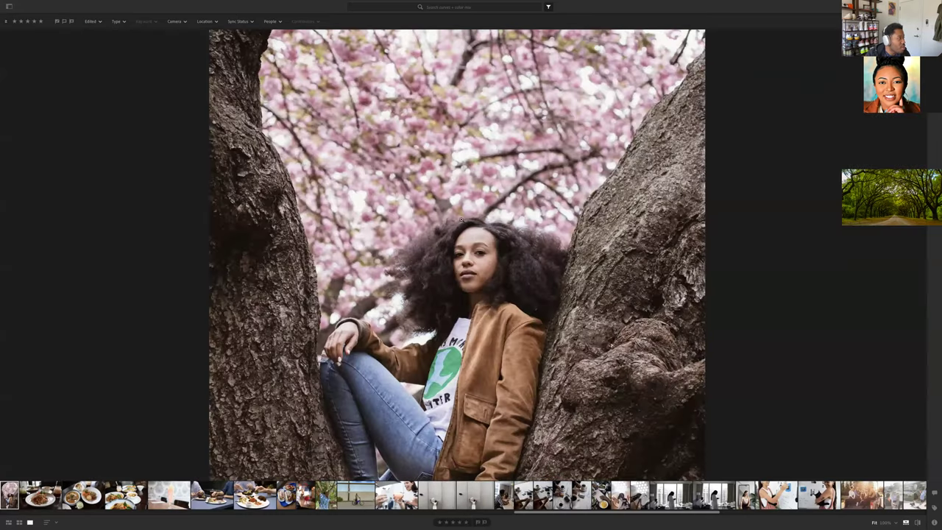
scroll(461, 218, "down", 1)
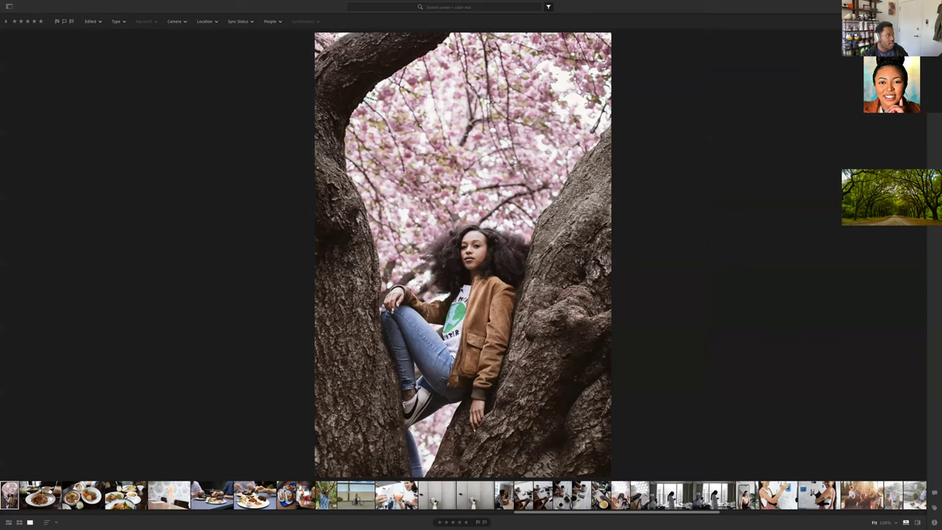
key("g")
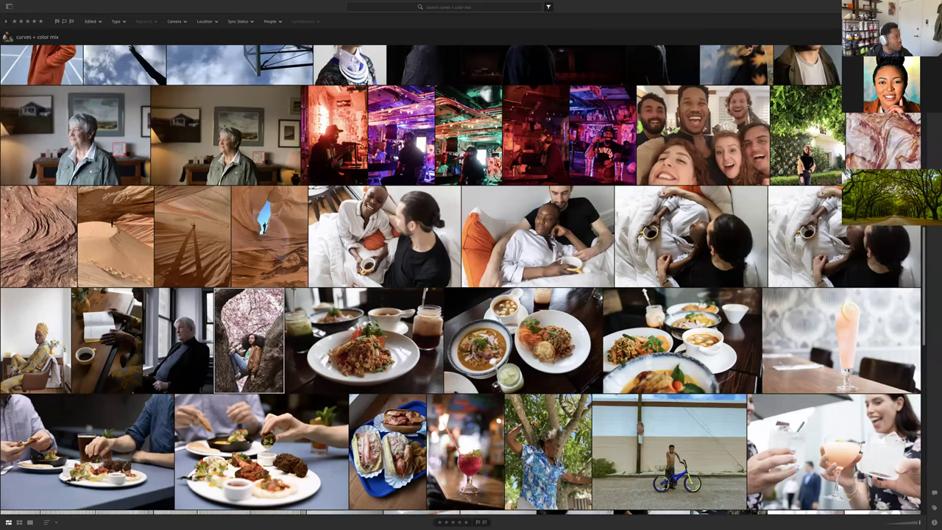
Preview the couple-in-bed photo, then open the leather-jacket portrait in Loupe view
double_click(466, 193)
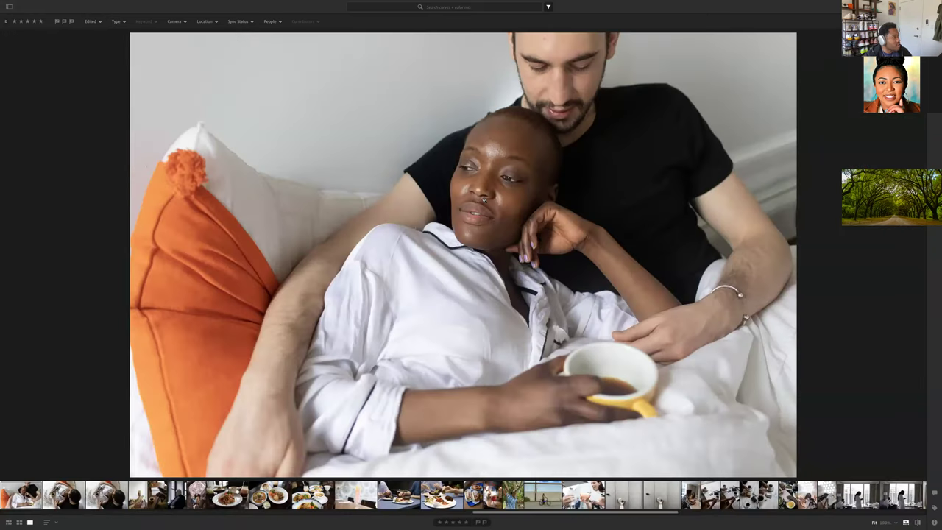
key("g")
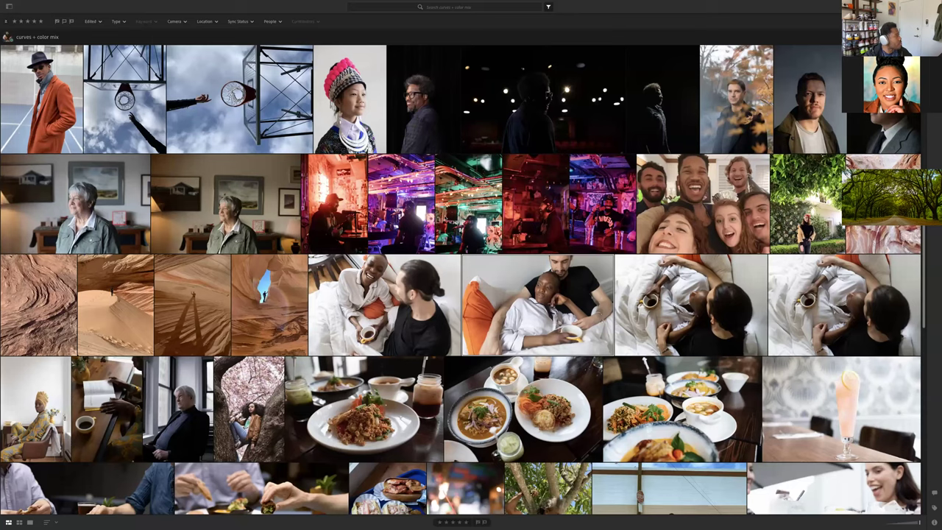
scroll(445, 213, "down", 3)
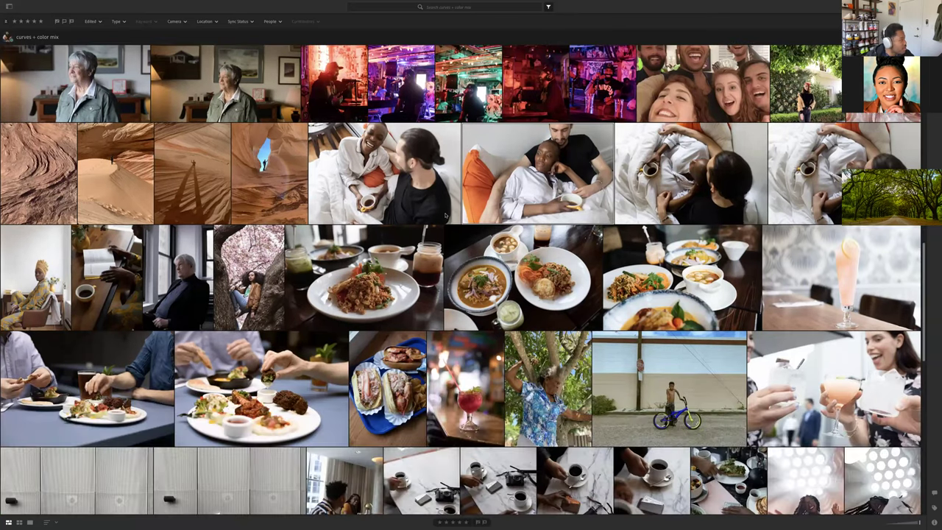
scroll(445, 215, "down", 3)
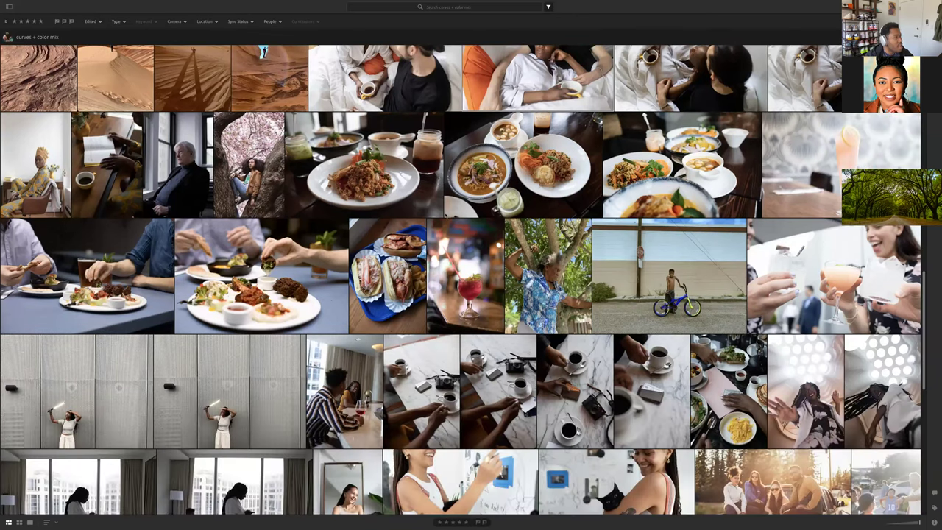
scroll(463, 280, "down", 5)
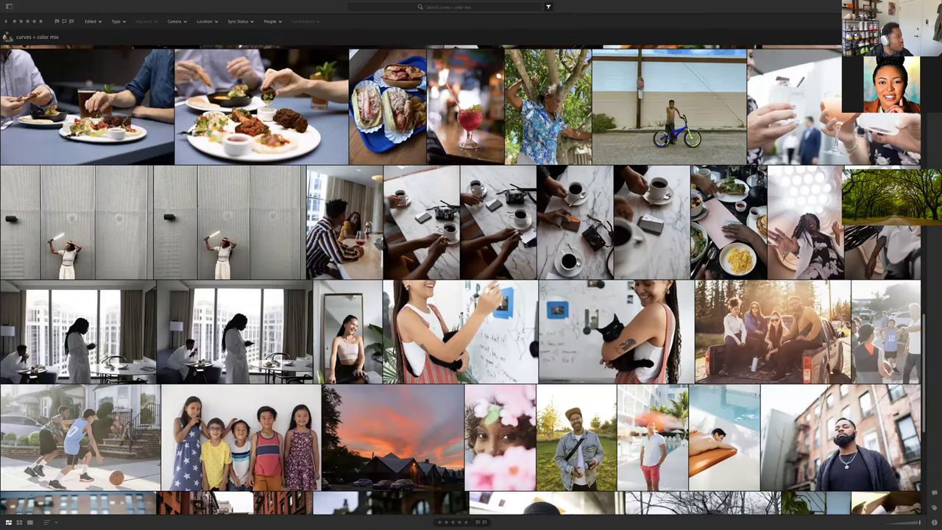
scroll(446, 215, "down", 3)
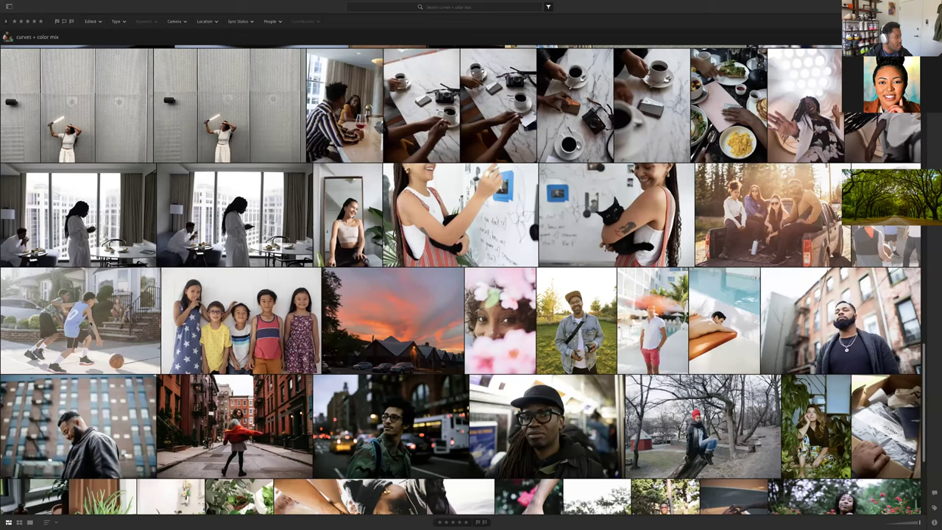
scroll(499, 240, "down", 3)
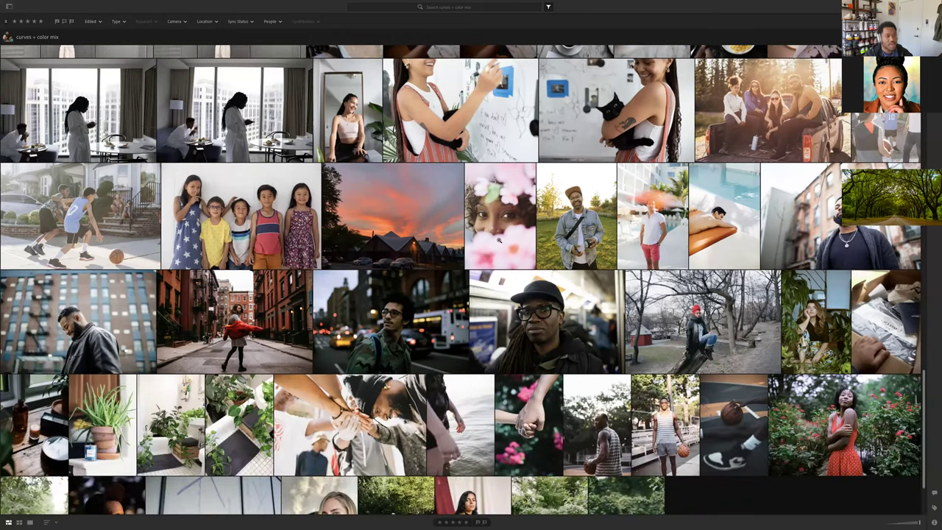
key("d")
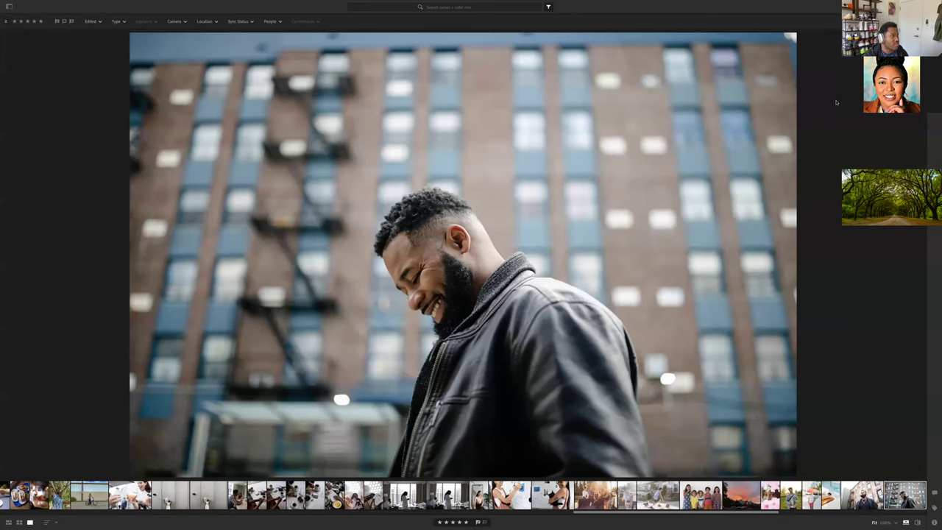
key("e")
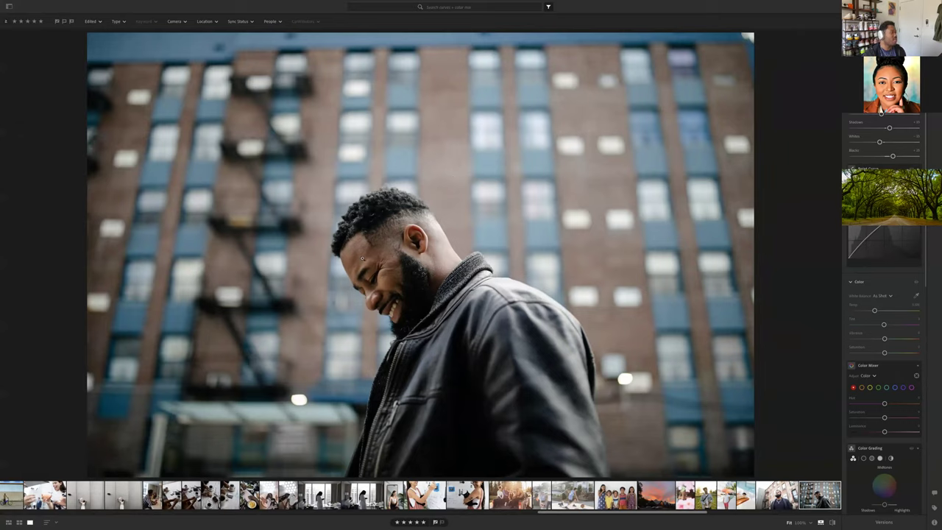
left_click(362, 258)
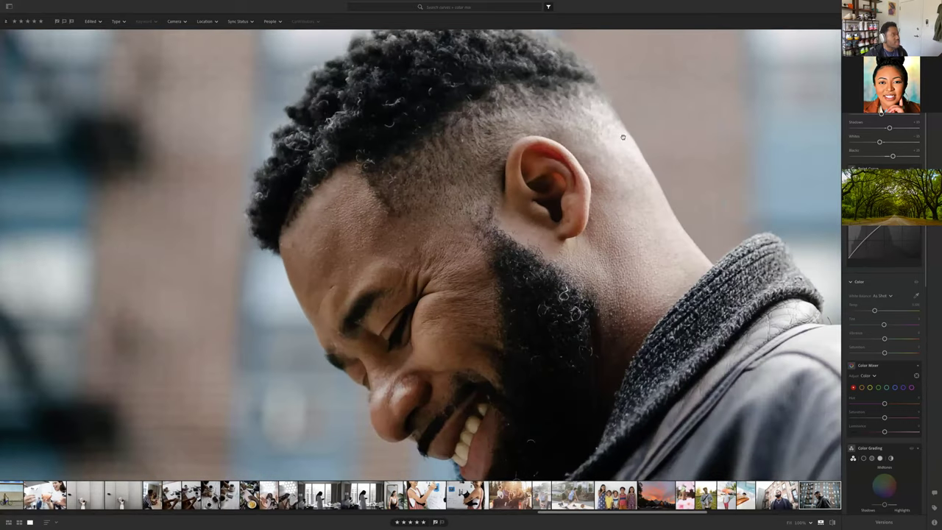
left_click(623, 137)
left_click(329, 217)
left_click(329, 217)
left_click(343, 313)
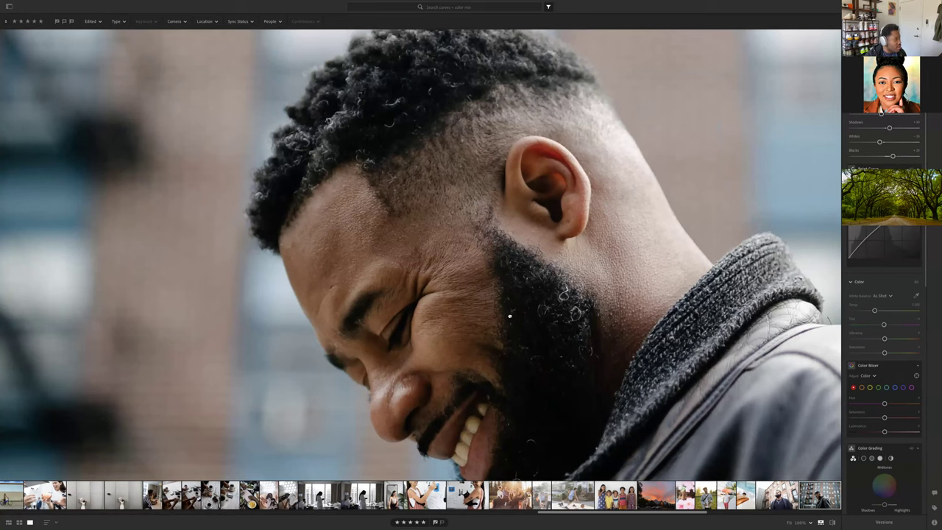
scroll(505, 276, "down", 5)
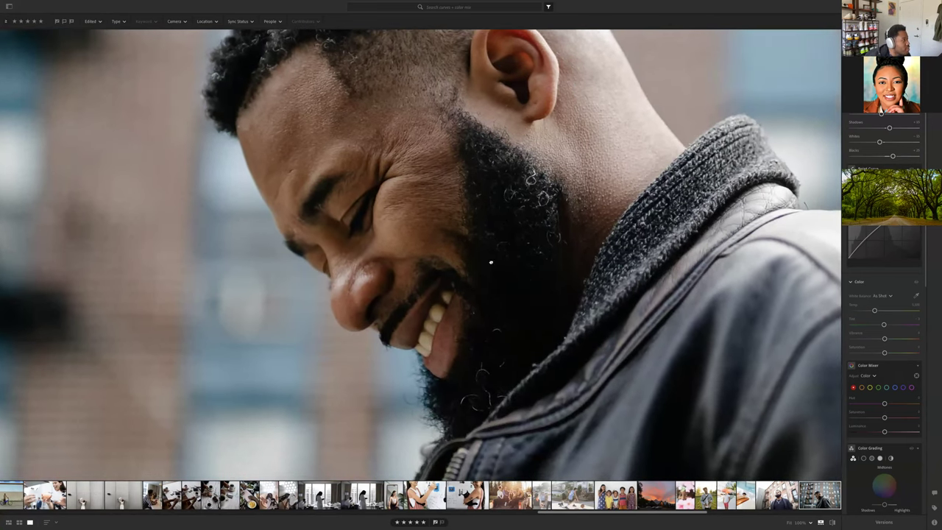
scroll(491, 262, "up", 5)
scroll(458, 167, "up", 3)
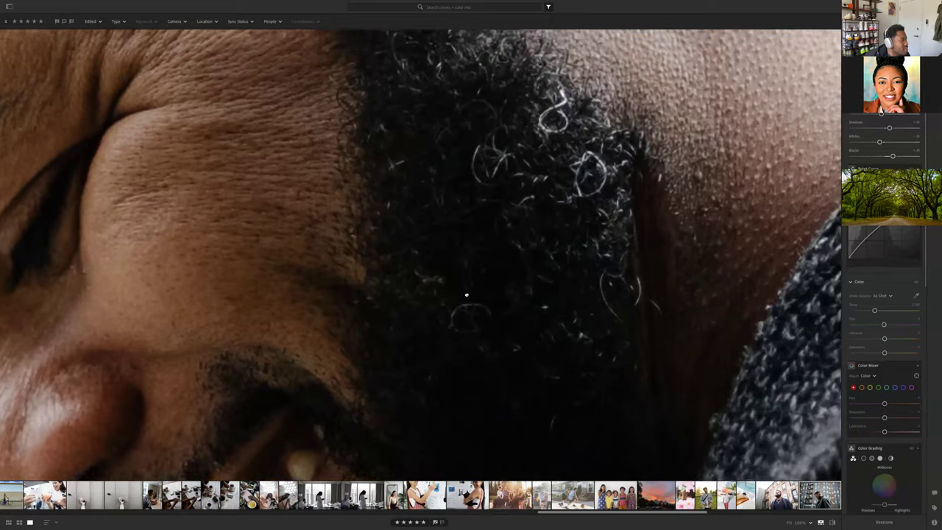
scroll(466, 295, "down", 5)
scroll(461, 456, "up", 5)
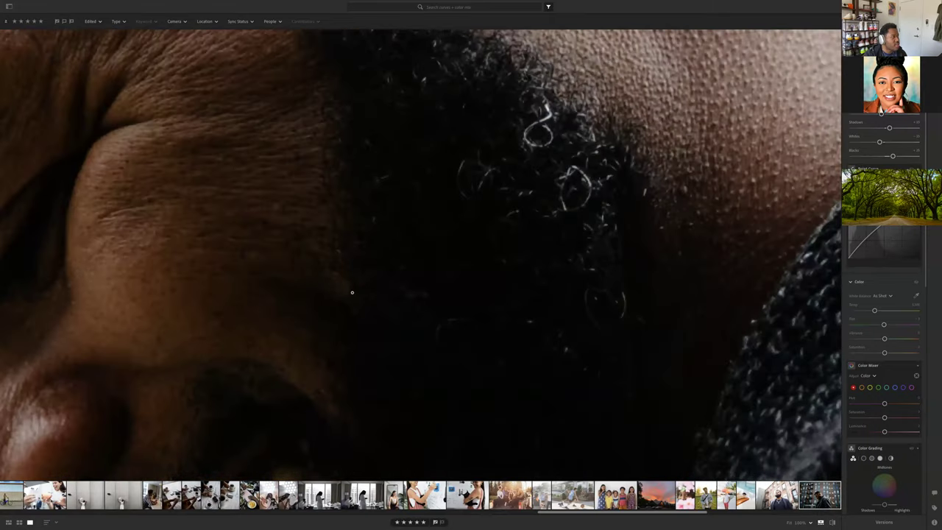
left_click(351, 292)
left_click(404, 283)
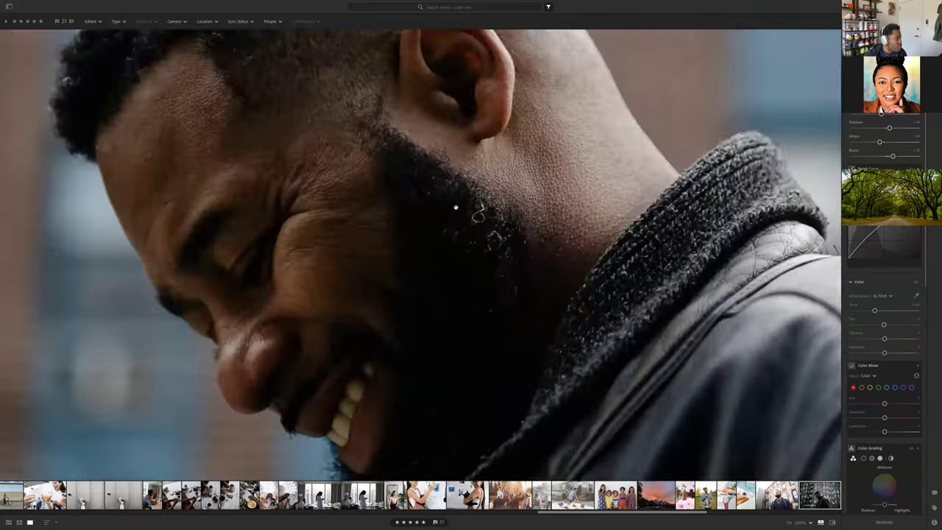
left_click(489, 238)
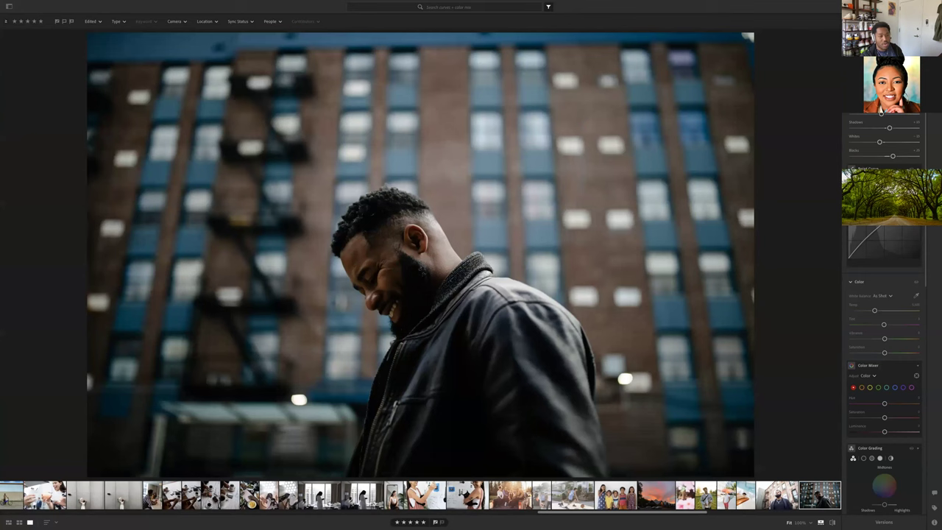
Undo two exposure adjustments, comparing with the unedited original at 100% in between
key("ctrl+z")
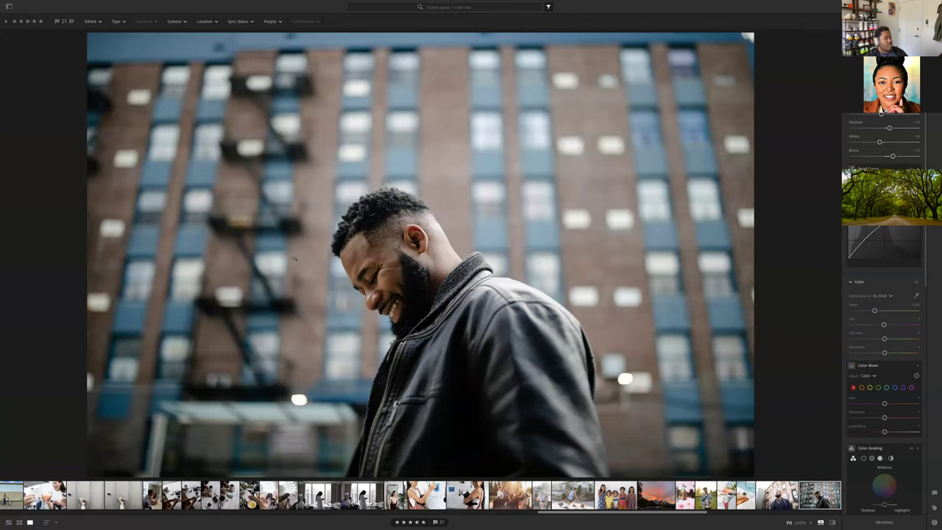
key("backslash")
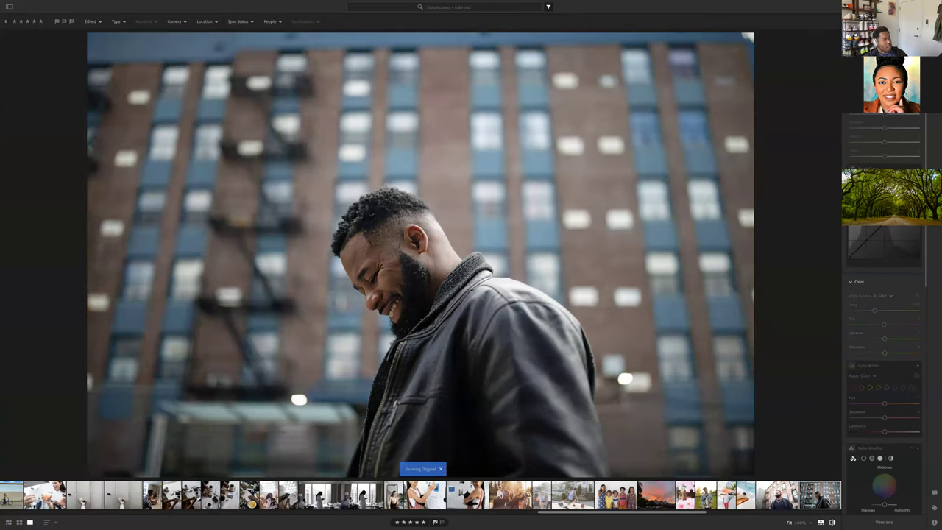
left_click(386, 250)
left_click_drag(511, 309, 477, 336)
left_click(478, 337)
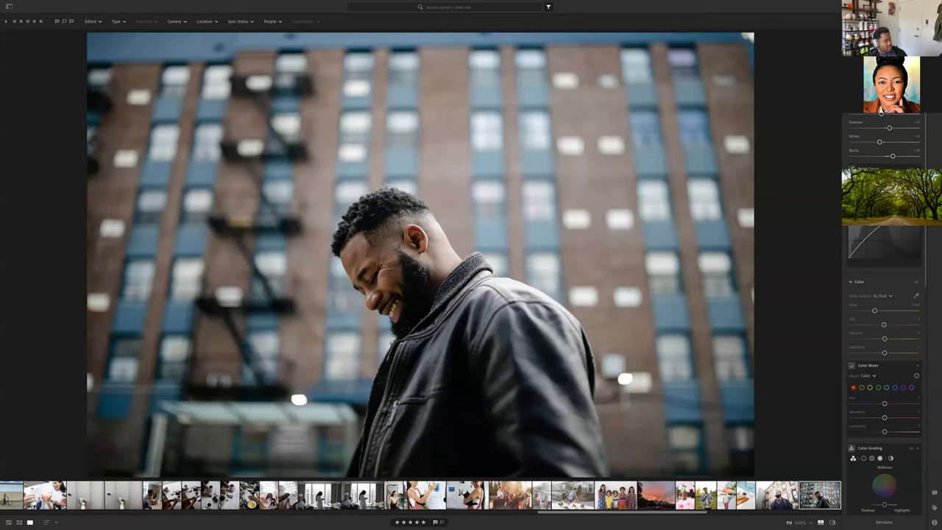
key("ctrl+z")
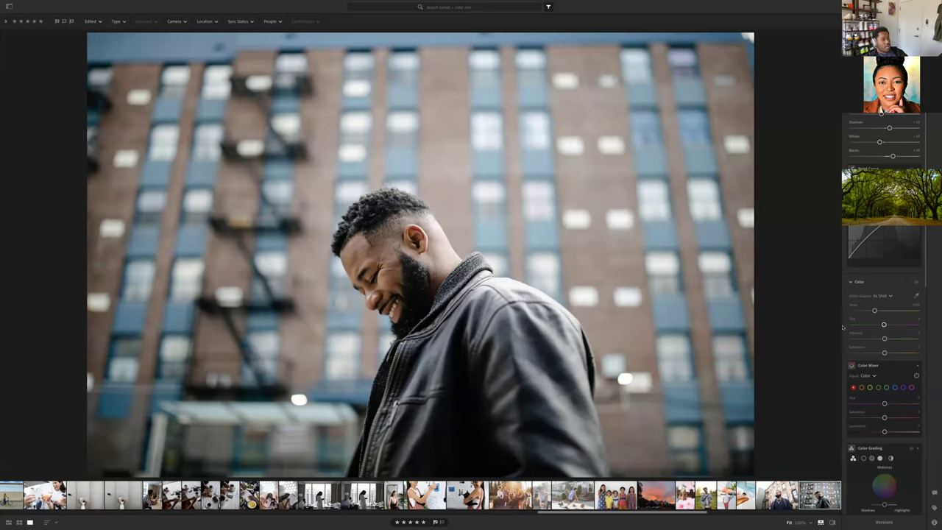
scroll(883, 316, "down", 5)
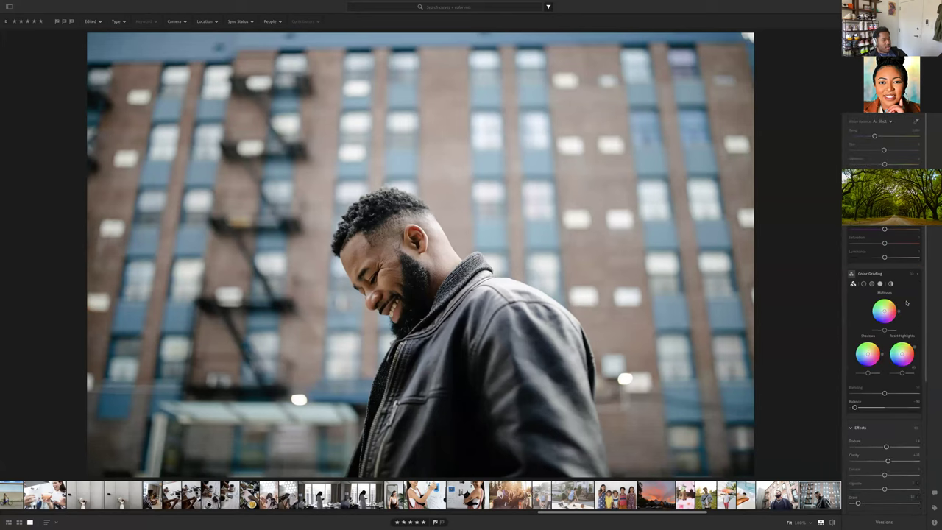
Magnify the face and tint the shadows slightly greenish-teal (H 56, S 10)
scroll(898, 309, "up", 3)
key("alt")
left_click_drag(490, 171, 515, 242)
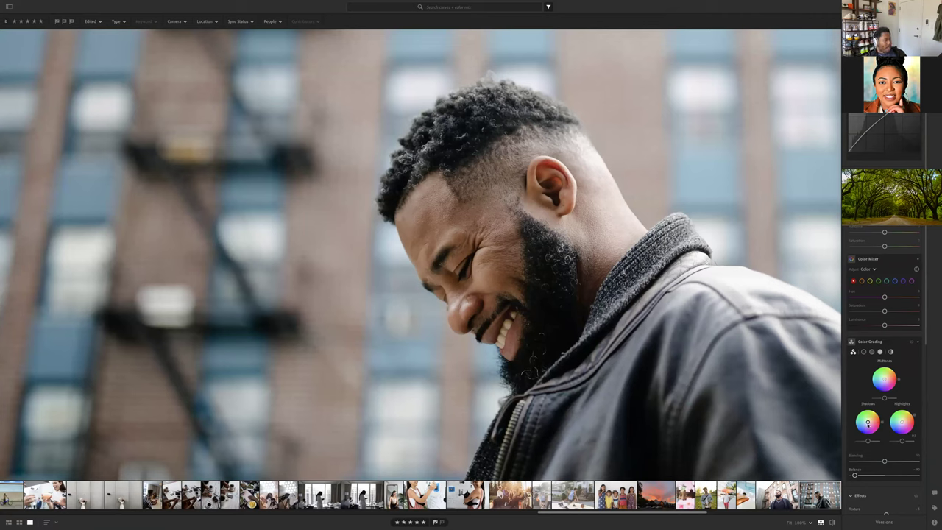
left_click_drag(867, 423, 870, 419)
Check the shadow tint by zooming in and out on the face and fire escape
left_click(671, 379)
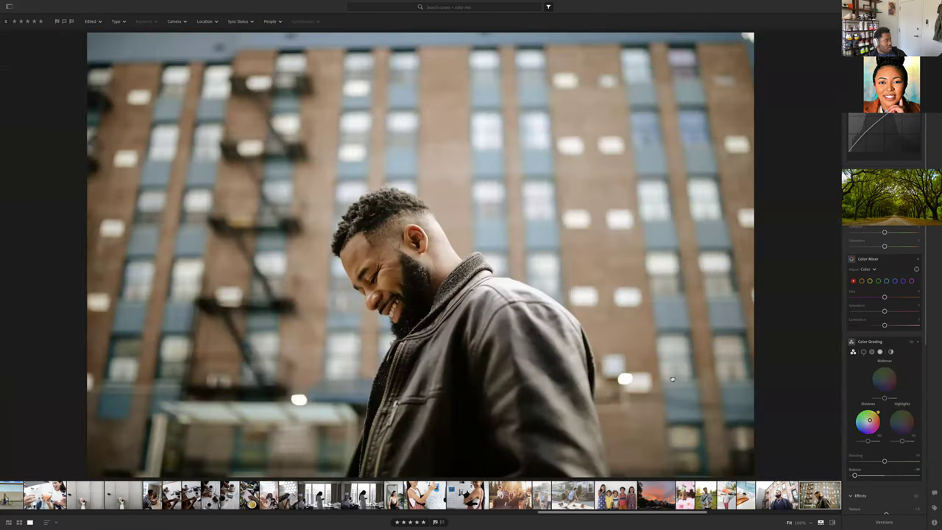
left_click(672, 379)
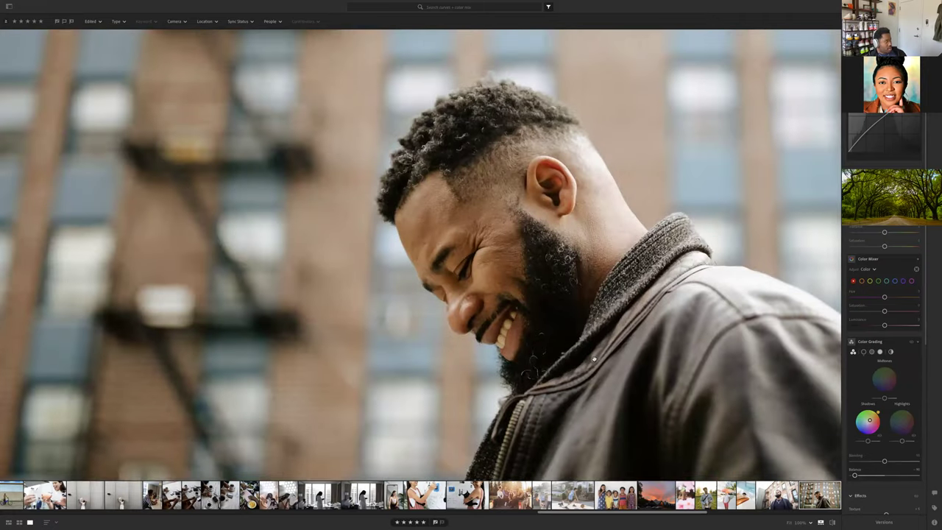
left_click(593, 358)
left_click(594, 358)
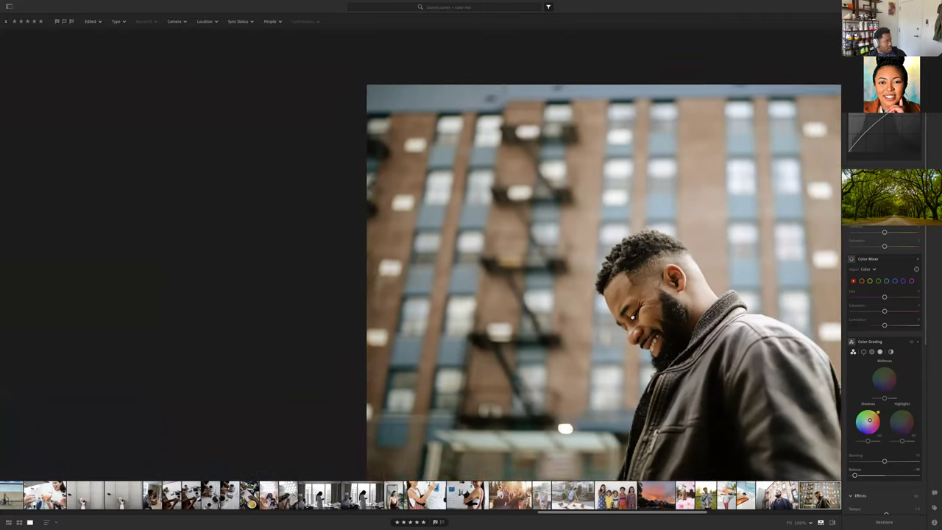
left_click(637, 327)
left_click(631, 315)
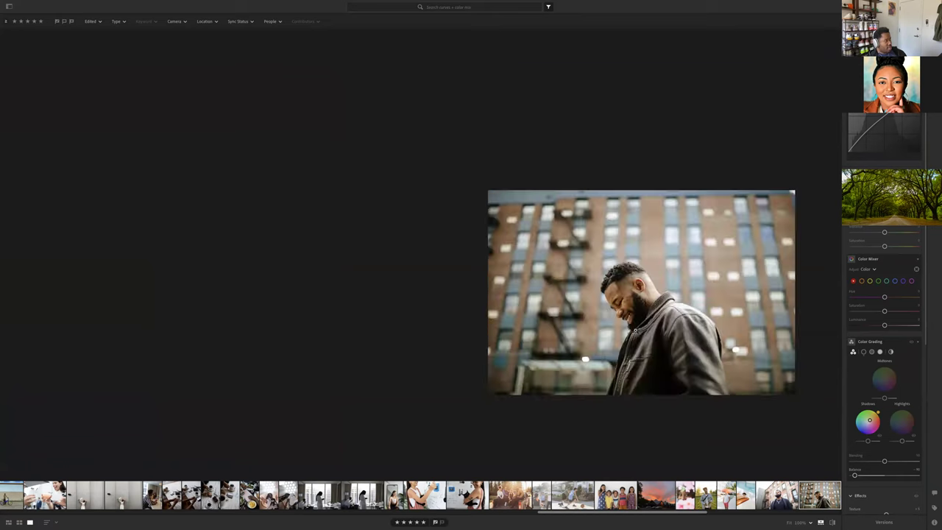
left_click(630, 292)
left_click(634, 291)
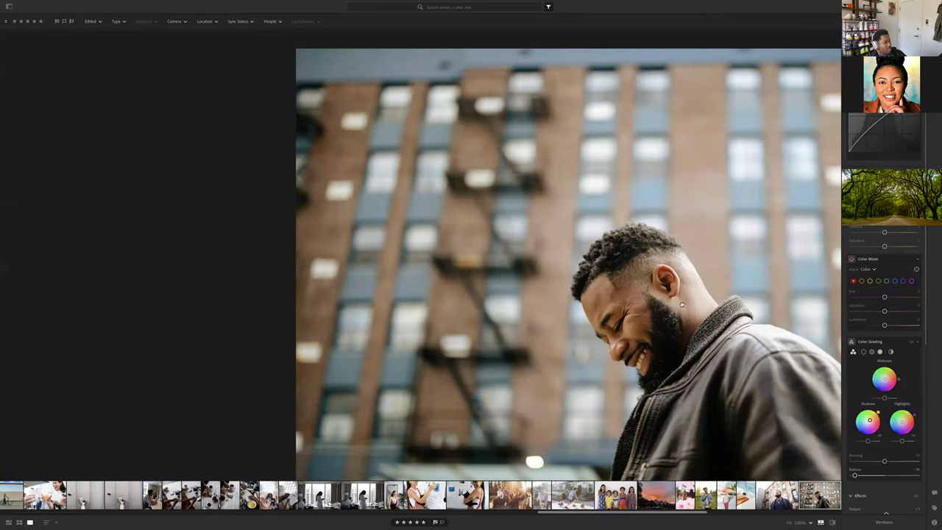
left_click(727, 375)
left_click(544, 298)
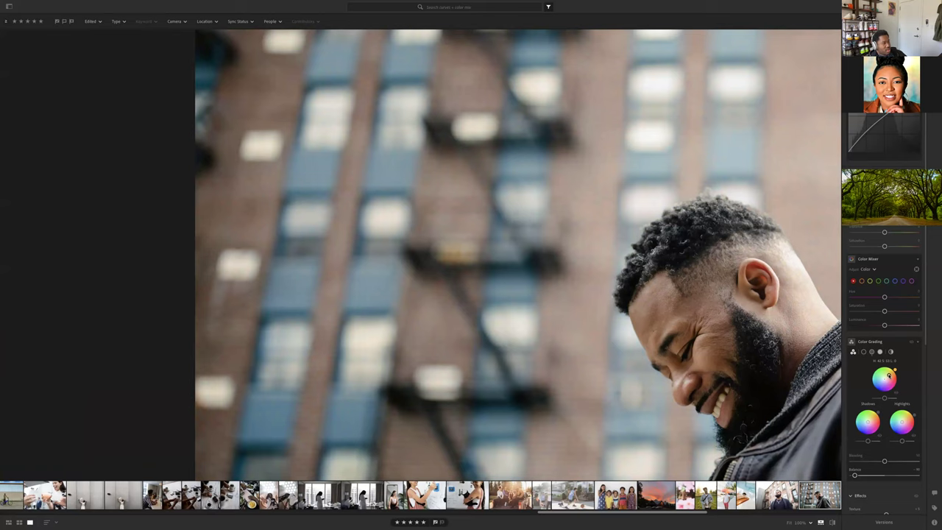
left_click(652, 351)
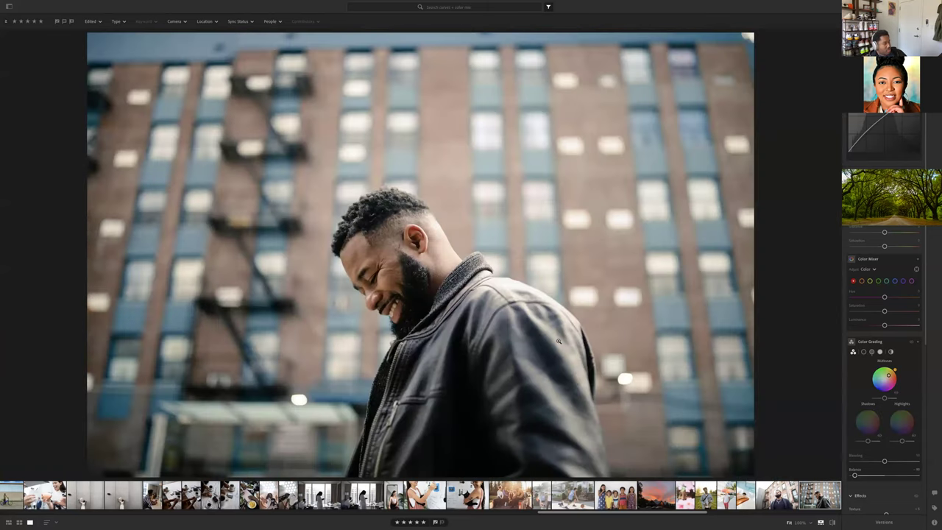
scroll(559, 340, "down", 5)
scroll(496, 316, "up", 3)
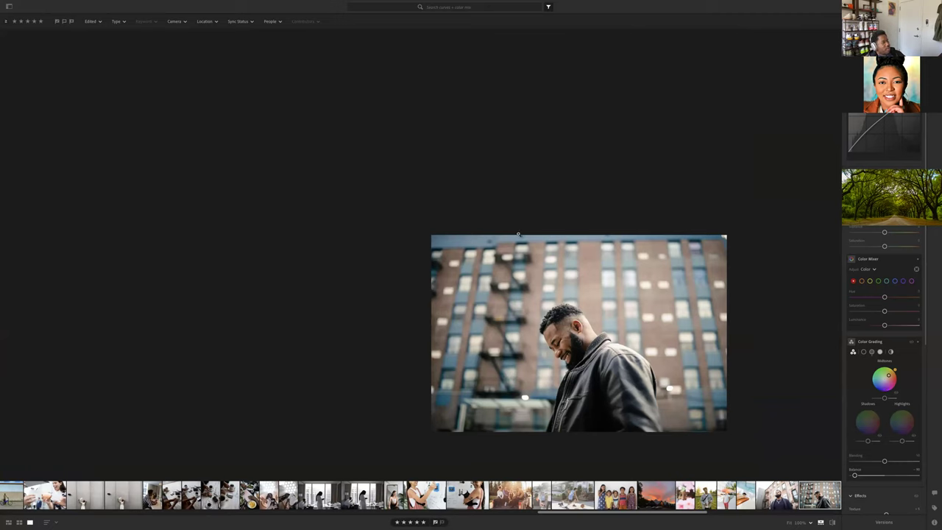
Cool the midtones, then shift the Global grading wheel toward teal-blue
left_click(880, 388)
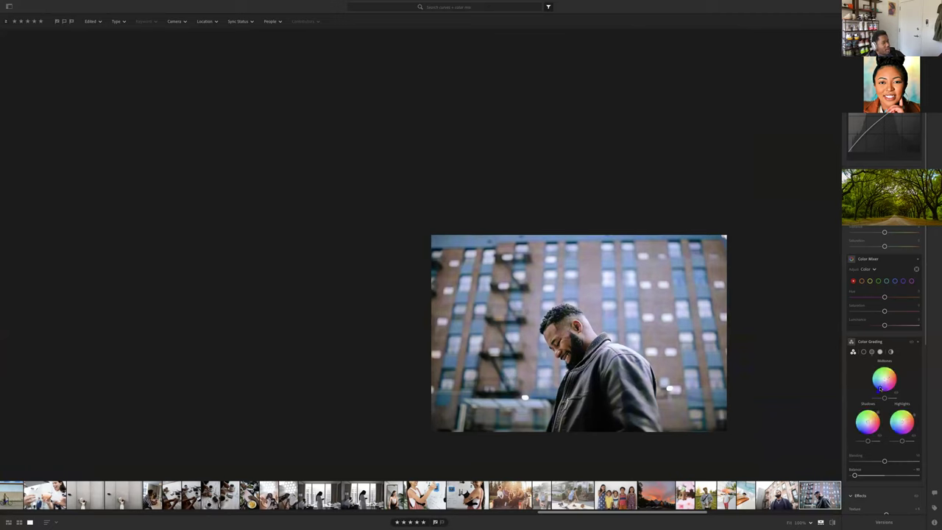
left_click_drag(880, 387, 881, 386)
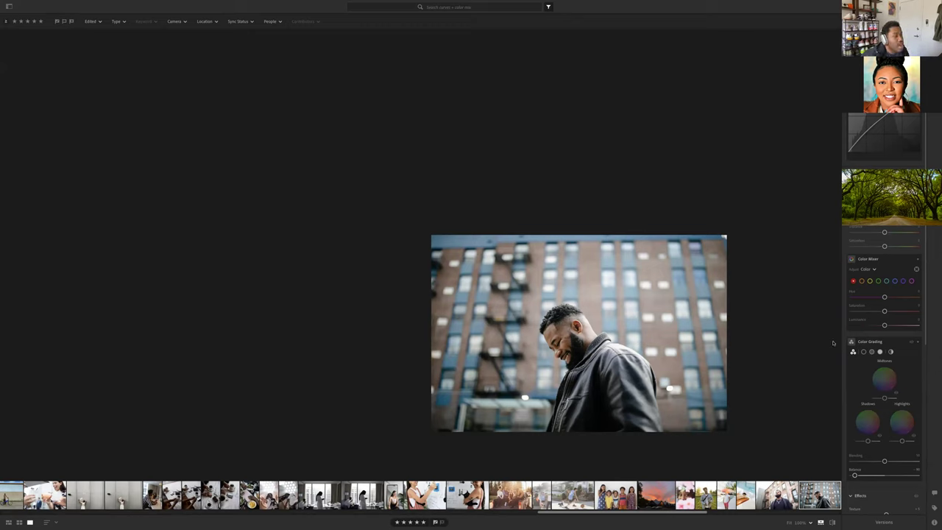
left_click(891, 353)
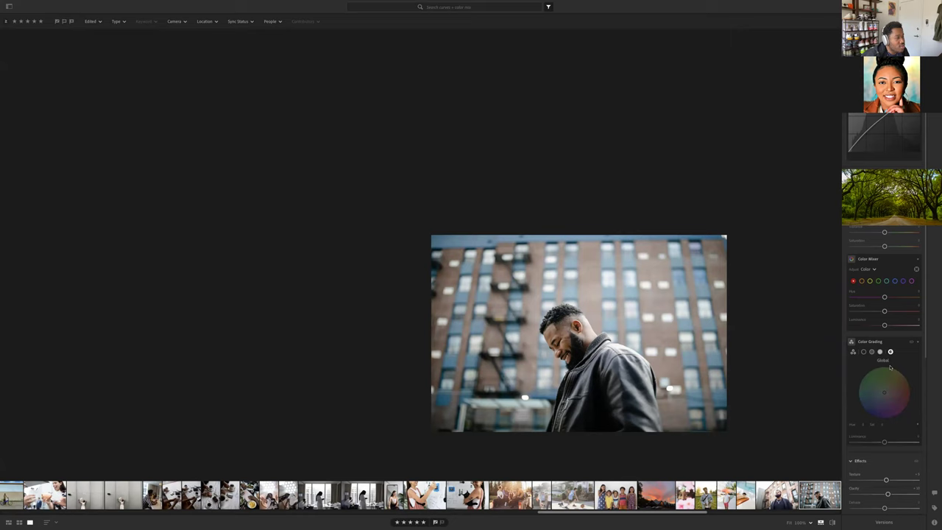
left_click(891, 382)
mouse_move(890, 382)
left_mouse_down()
mouse_move(871, 392)
mouse_move(899, 401)
mouse_move(885, 388)
left_mouse_up()
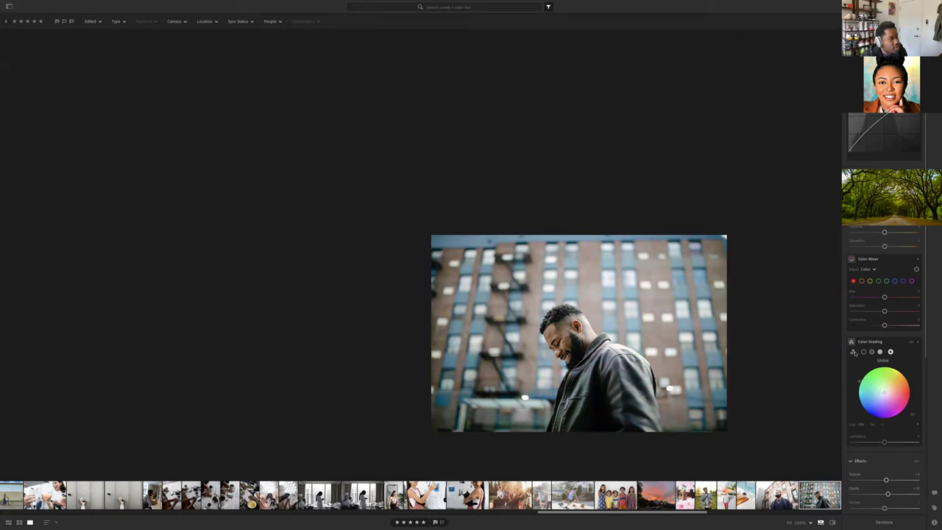
Cycle through the Shadows, Midtones and Global wheels, ending on the 3-way view
left_click(854, 352)
left_click(863, 352)
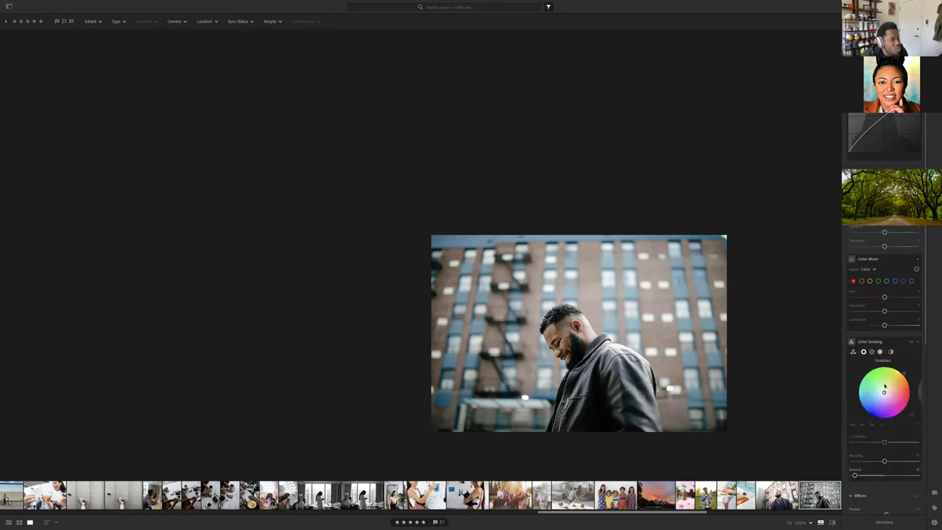
left_click(872, 352)
left_click(890, 351)
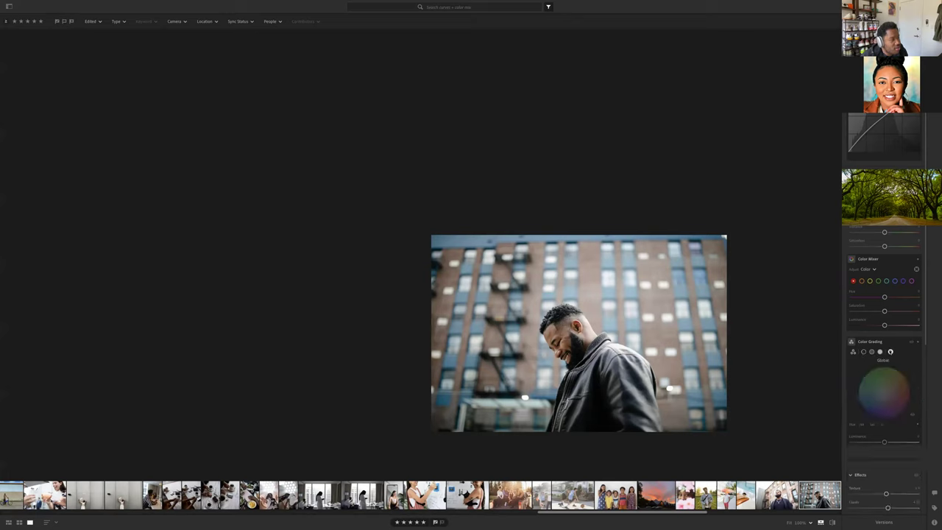
left_click(854, 351)
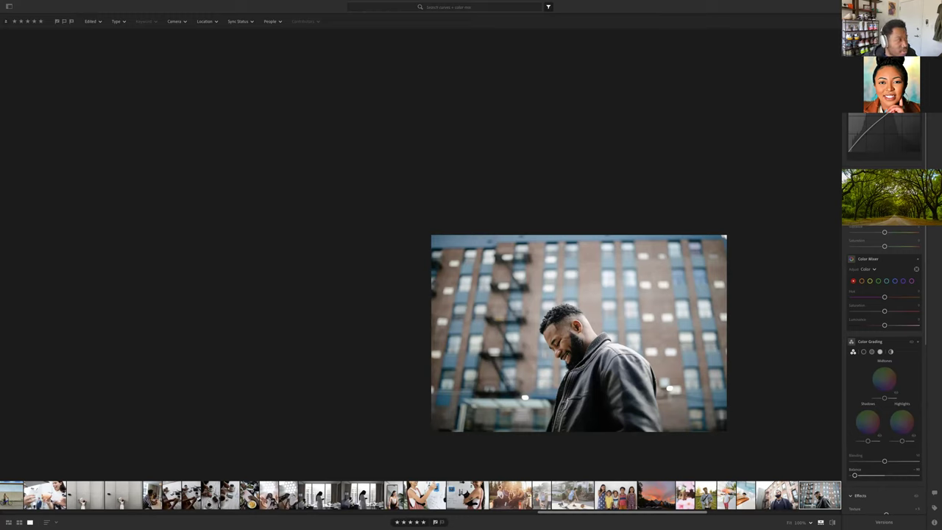
left_click(9, 3)
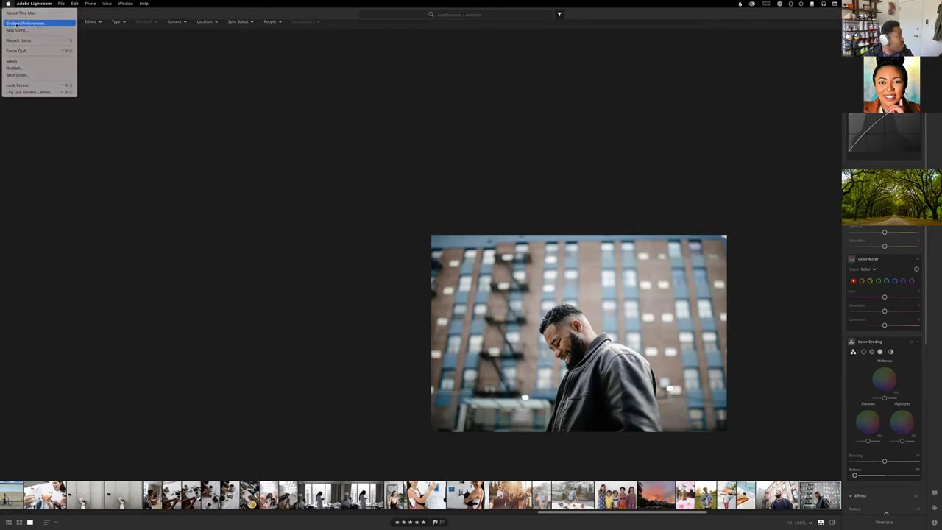
left_click(16, 25)
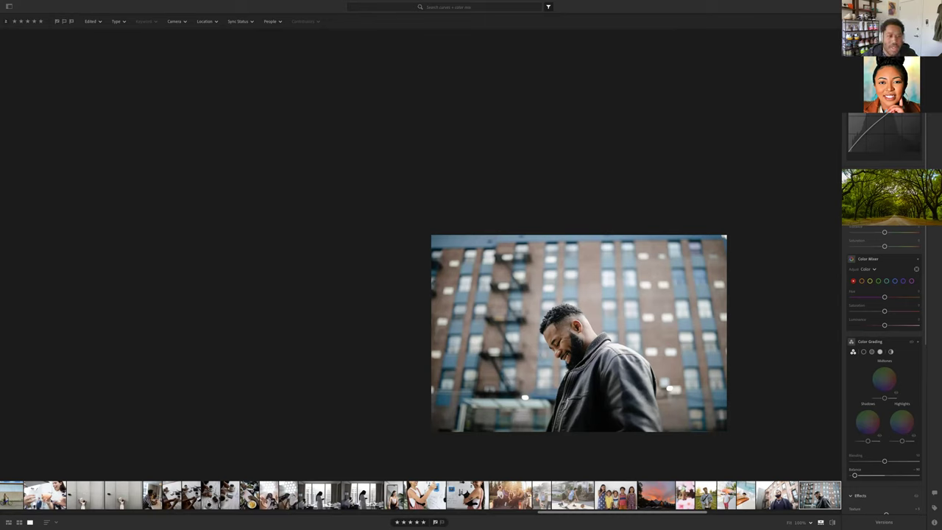
mouse_move(591, 1)
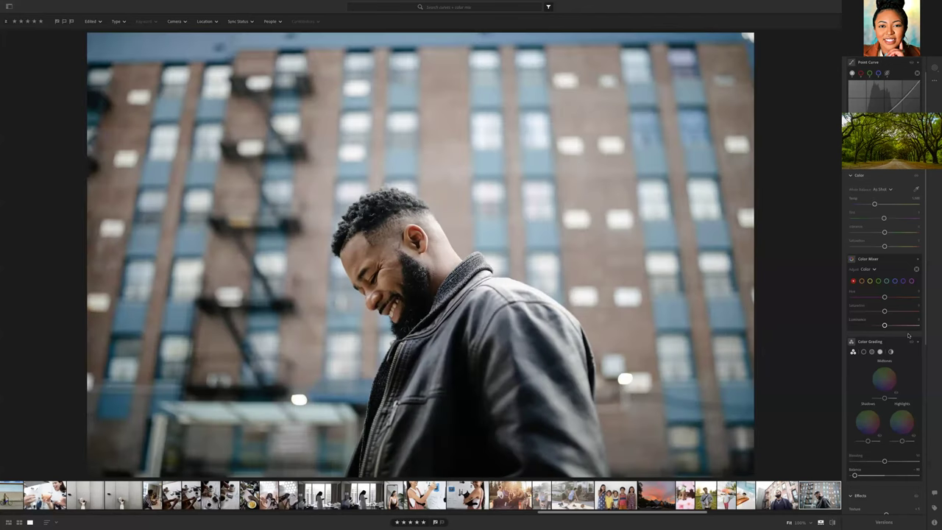
Drag the Shadows wheel toward magenta-red, then zoom into the building to check
scroll(894, 338, "down", 2)
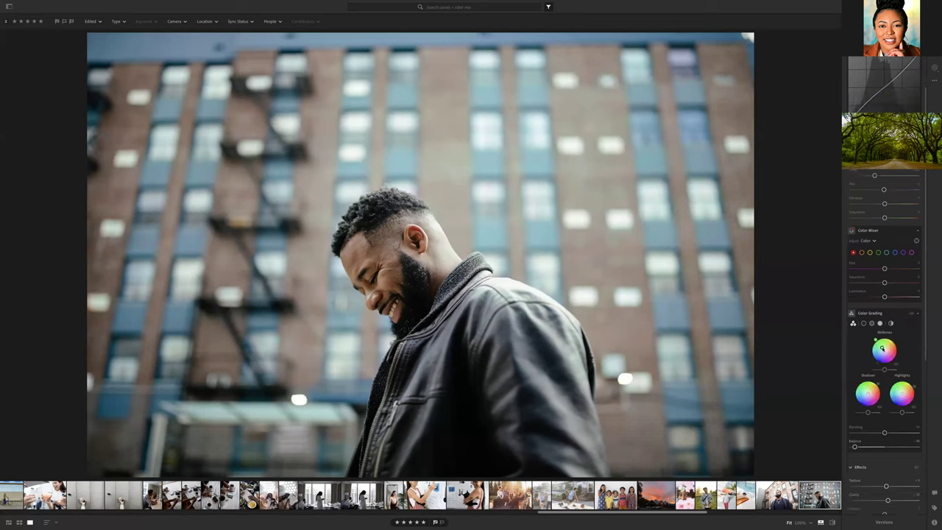
mouse_move(882, 349)
mouse_move(889, 401)
mouse_move(867, 395)
left_mouse_down()
mouse_move(878, 396)
mouse_move(869, 394)
left_mouse_up()
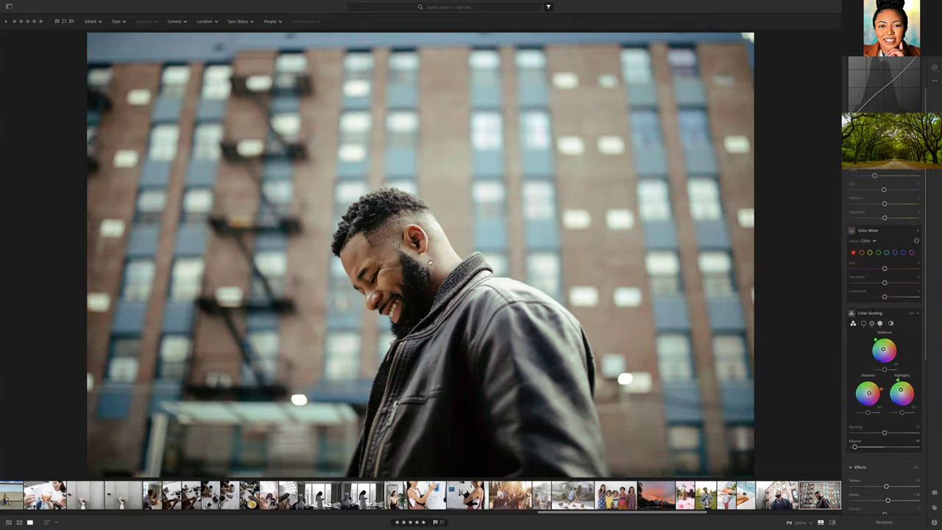
left_click(641, 347)
left_click(659, 356)
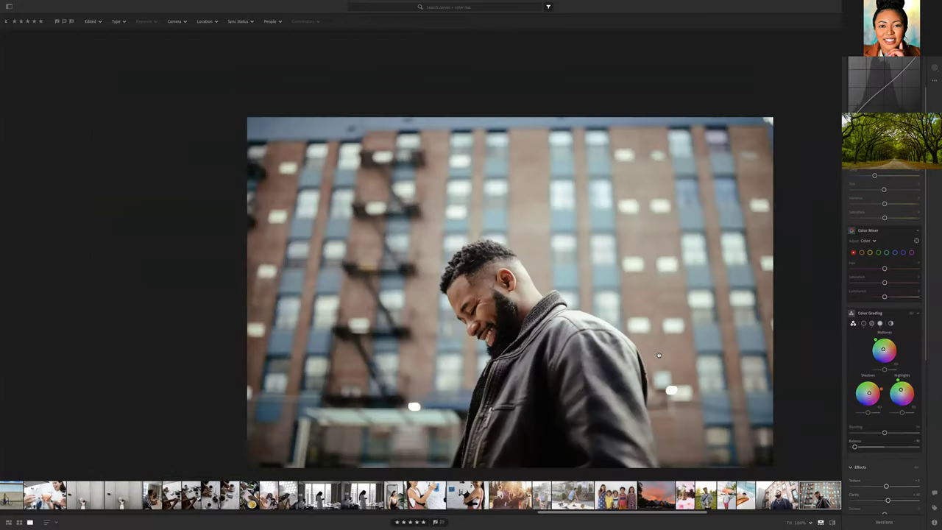